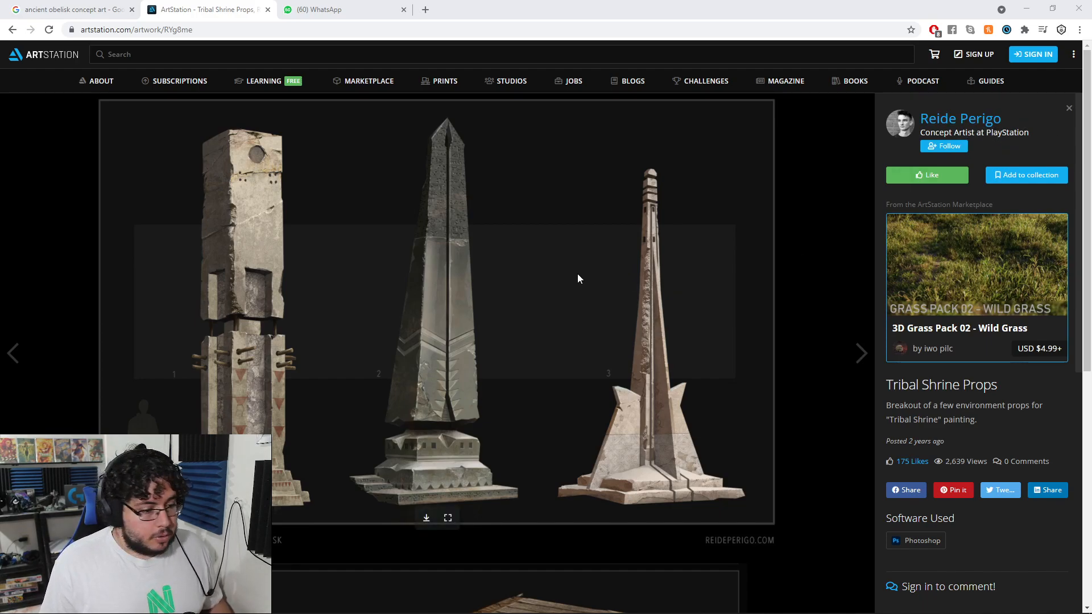
Look through the concept artist's ArtStation portfolio and reopen the Tribal Shrine Props artwork
{"action": "scroll", "coordinate": [578, 272], "scroll_direction": "down", "scroll_amount": 7}
{"action": "scroll", "coordinate": [697, 300], "scroll_direction": "up", "scroll_amount": 5}
{"action": "left_click", "coordinate": [929, 119]}
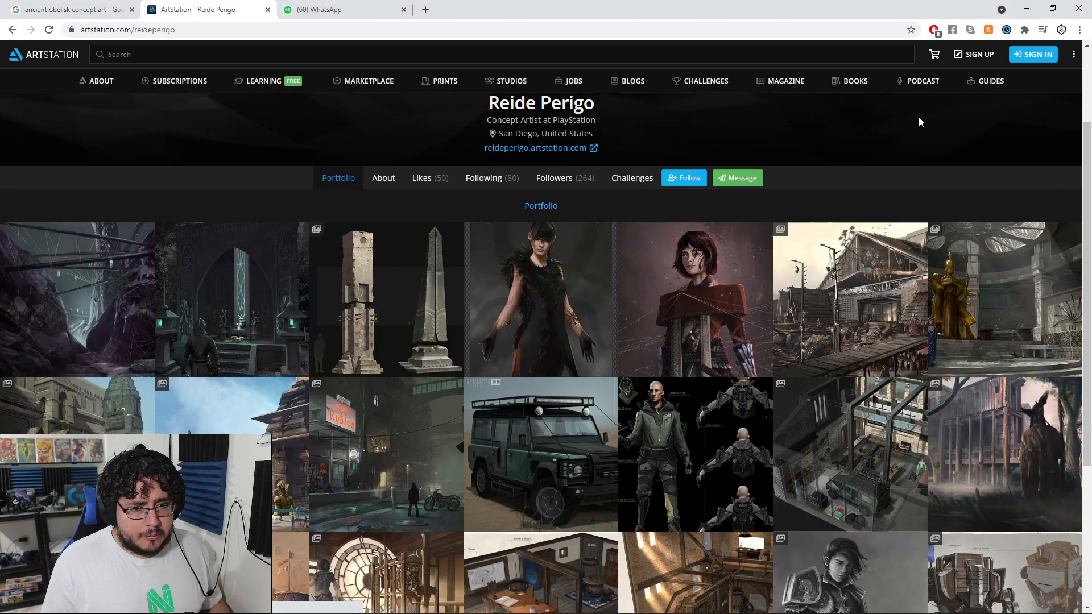
{"action": "scroll", "coordinate": [731, 293], "scroll_direction": "down", "scroll_amount": 2}
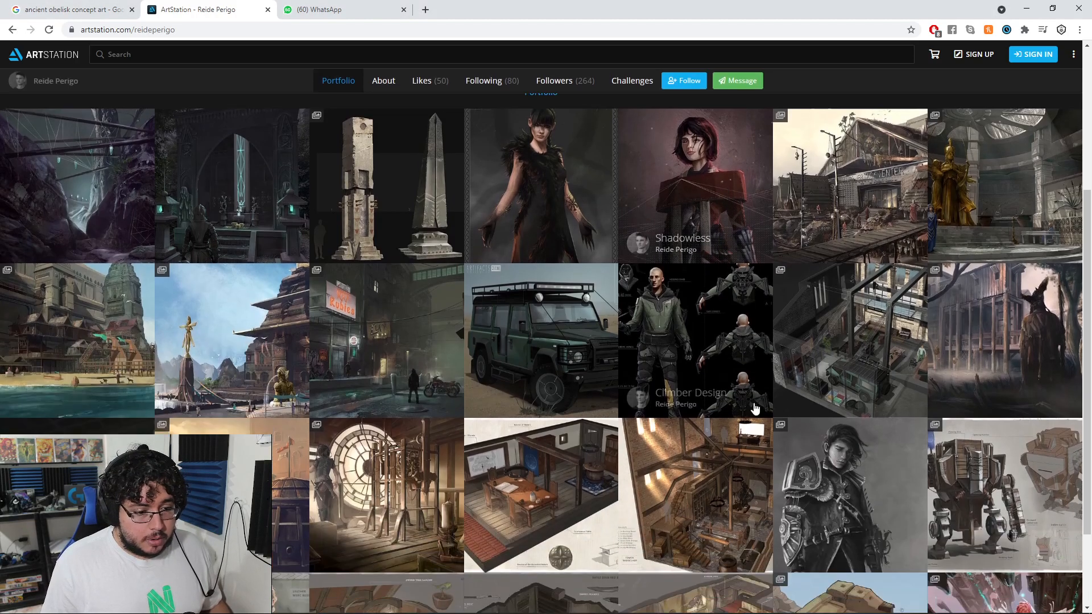
{"action": "scroll", "coordinate": [752, 298], "scroll_direction": "down", "scroll_amount": 2}
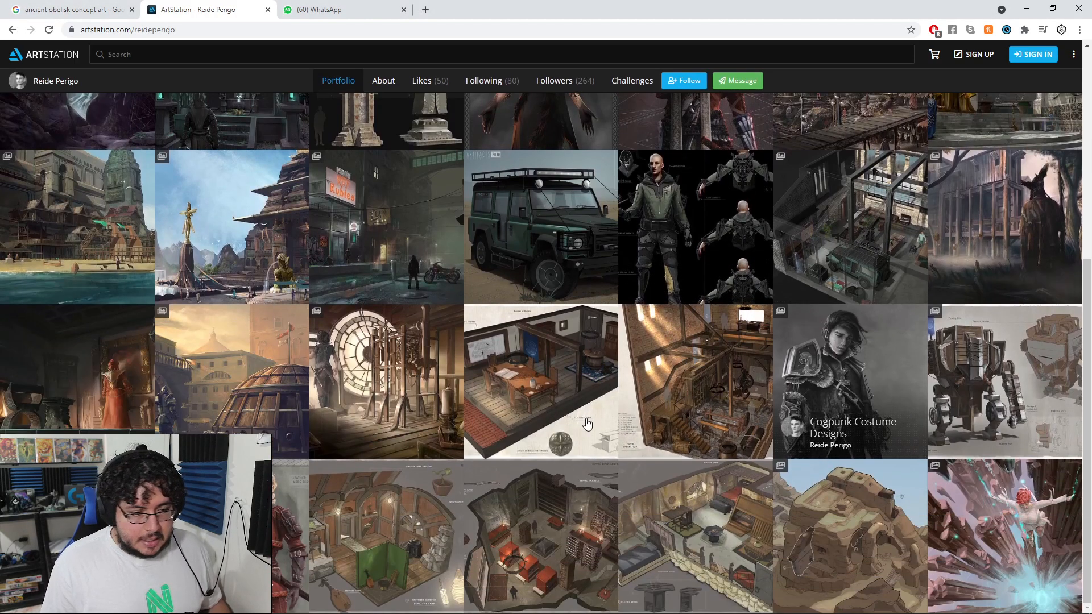
{"action": "scroll", "coordinate": [214, 349], "scroll_direction": "up", "scroll_amount": 4}
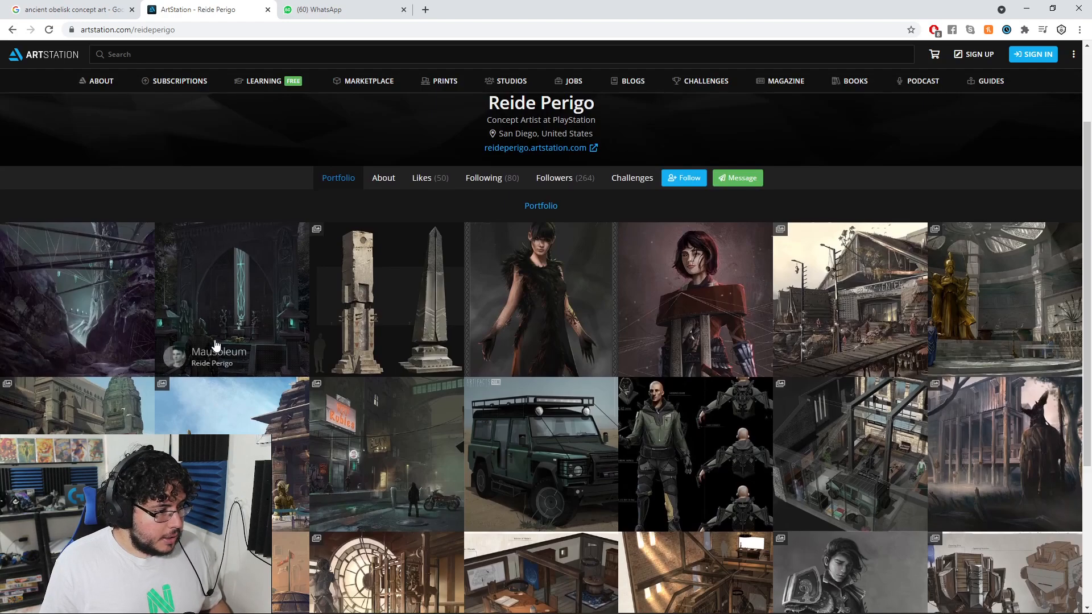
{"action": "left_click", "coordinate": [411, 277]}
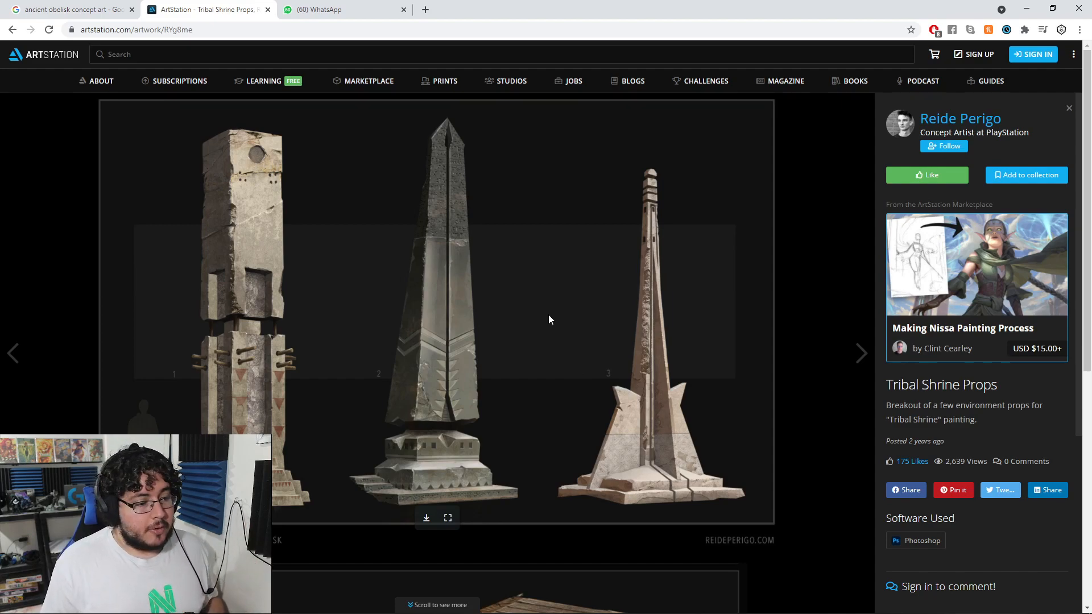
Save the obelisk concept image as a JPEG in the sourceimages folder of the Nextut_Live project
{"action": "right_click", "coordinate": [422, 252]}
{"action": "left_click", "coordinate": [455, 270]}
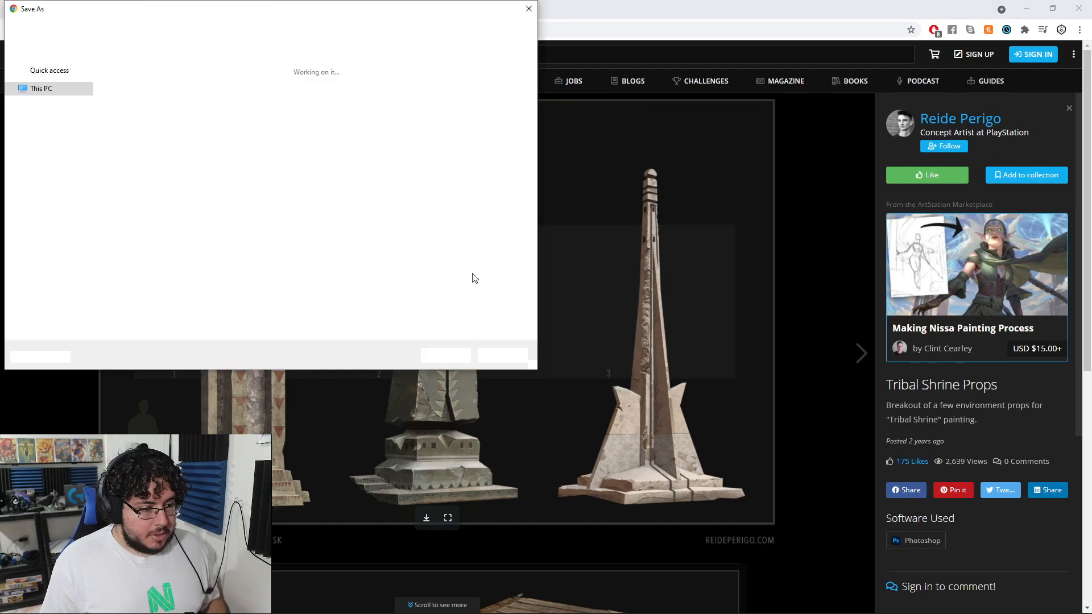
{"action": "scroll", "coordinate": [45, 171], "scroll_direction": "up", "scroll_amount": 3}
{"action": "left_click", "coordinate": [45, 120]}
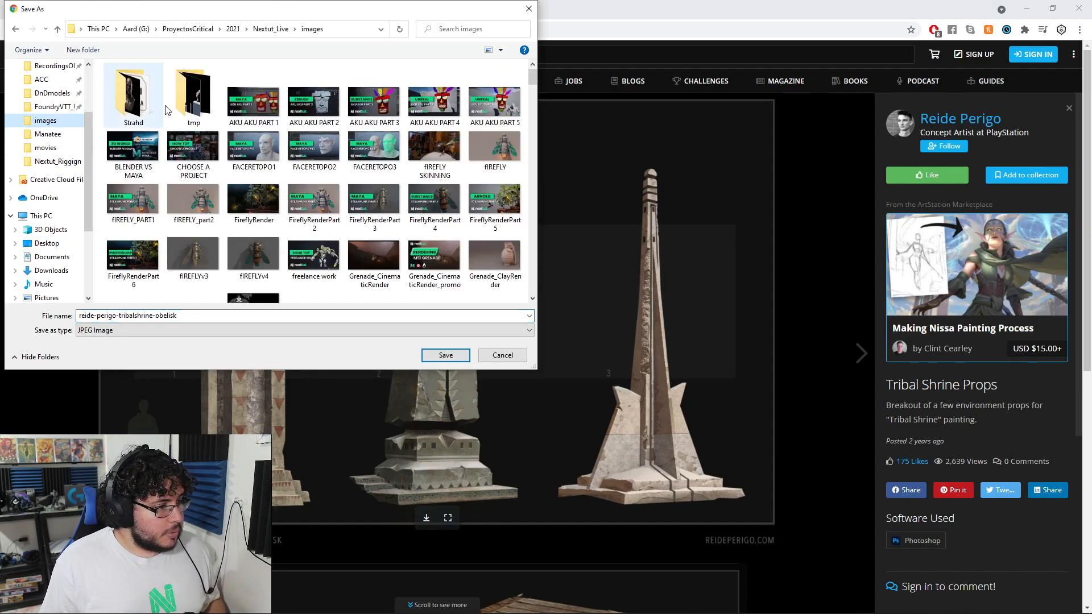
{"action": "left_click", "coordinate": [271, 29]}
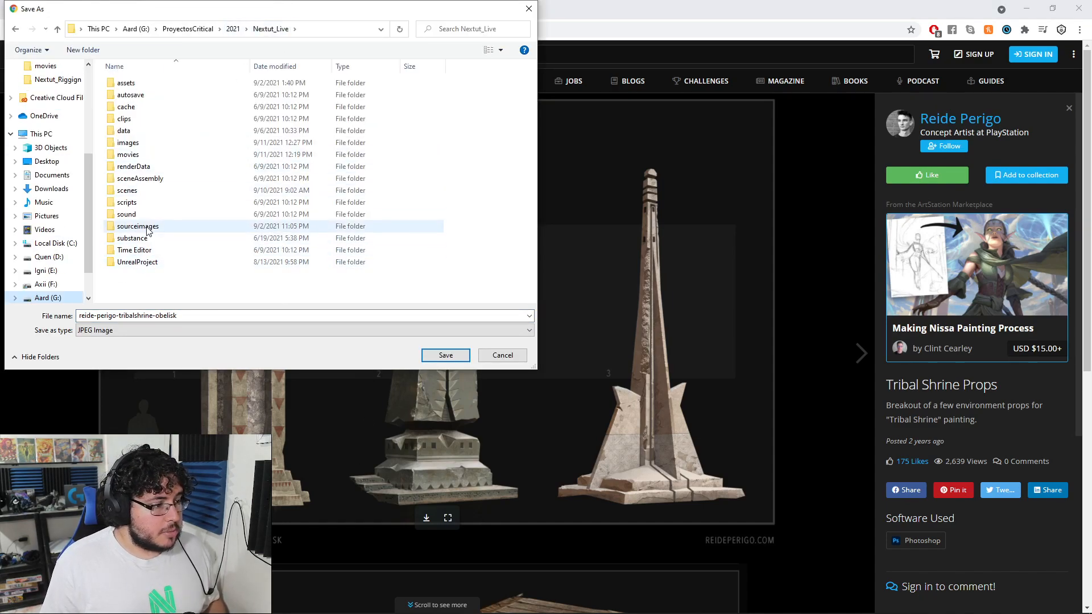
{"action": "double_click", "coordinate": [147, 229]}
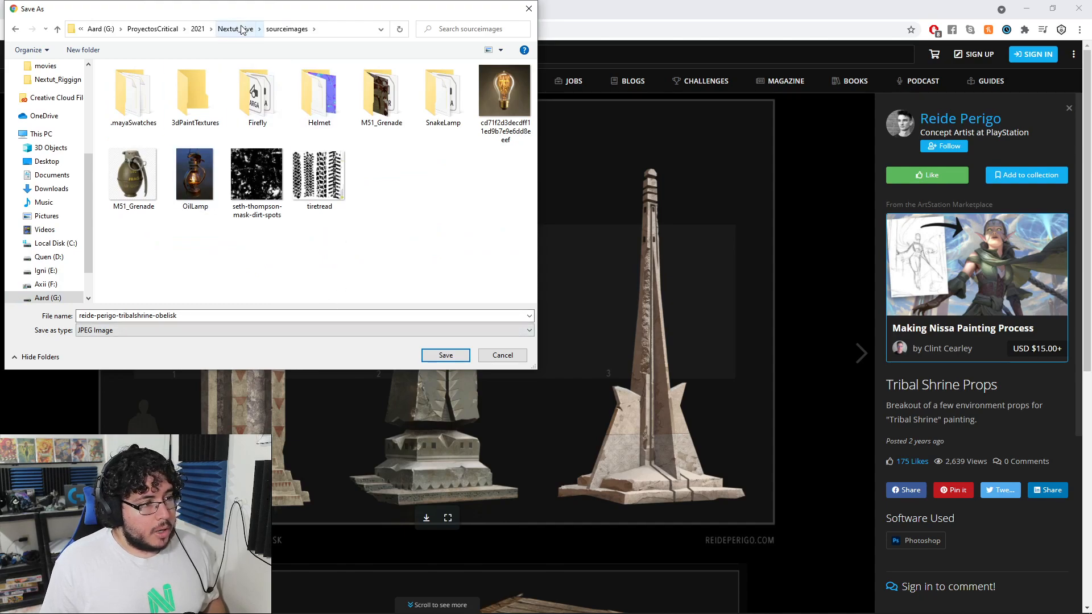
{"action": "double_click", "coordinate": [199, 315]}
{"action": "left_click", "coordinate": [446, 356]}
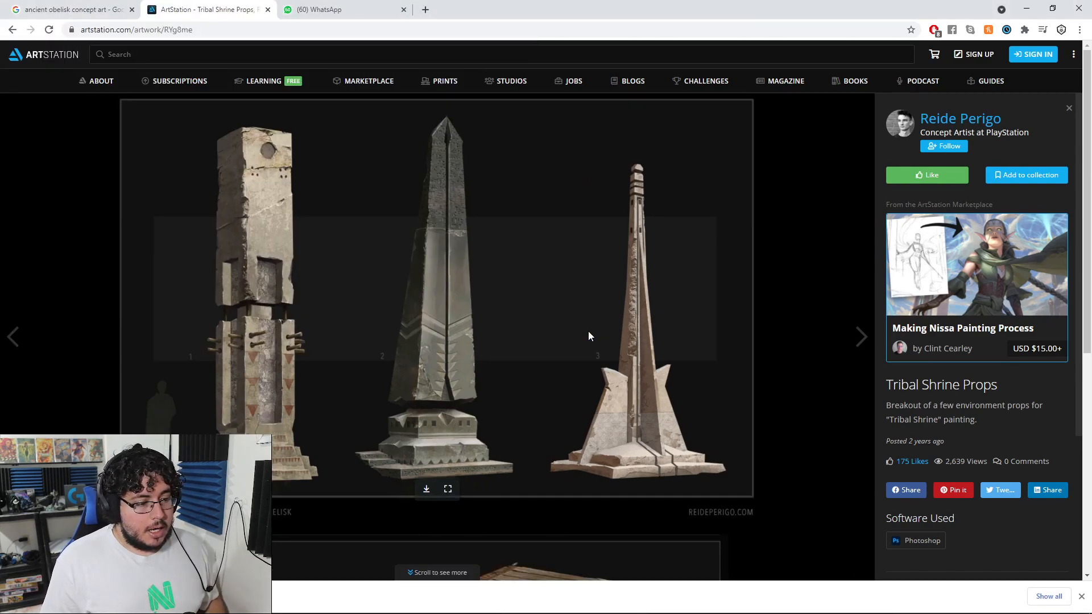
Launch Maya from the system search
{"action": "key", "text": "super"}
{"action": "type", "text": "maya"}
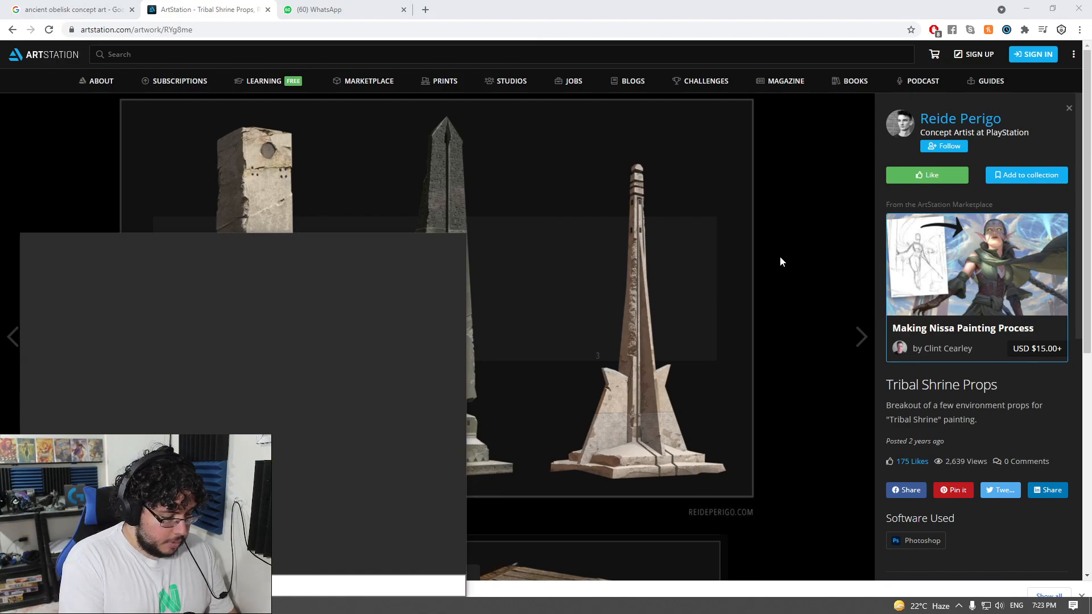
{"action": "key", "text": "Return"}
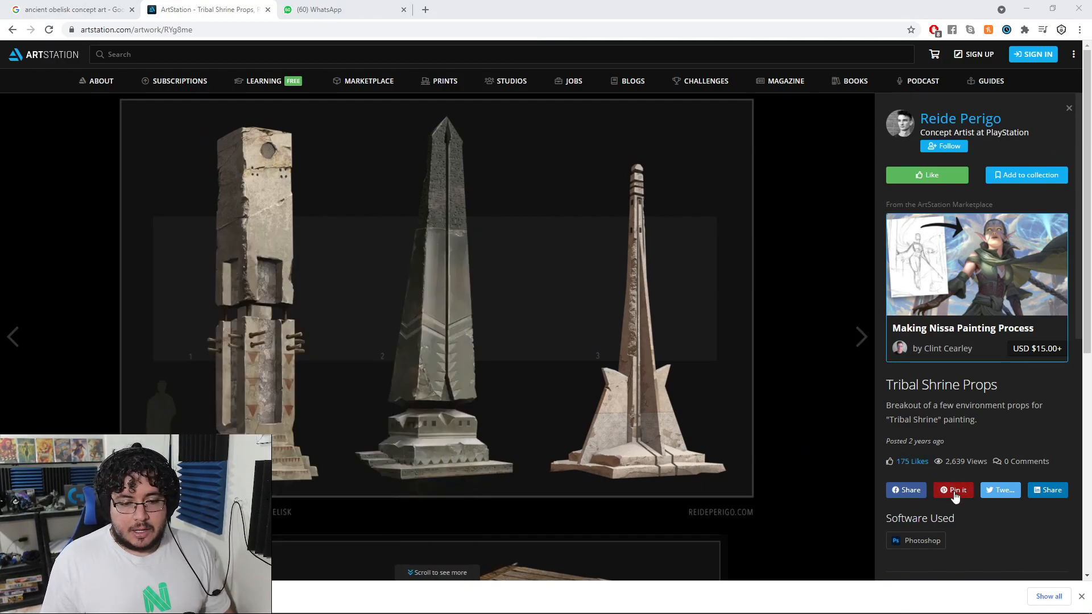
Look over the Making Nissa Painting Process marketplace page, including its description, and close it
{"action": "left_click", "coordinate": [985, 312]}
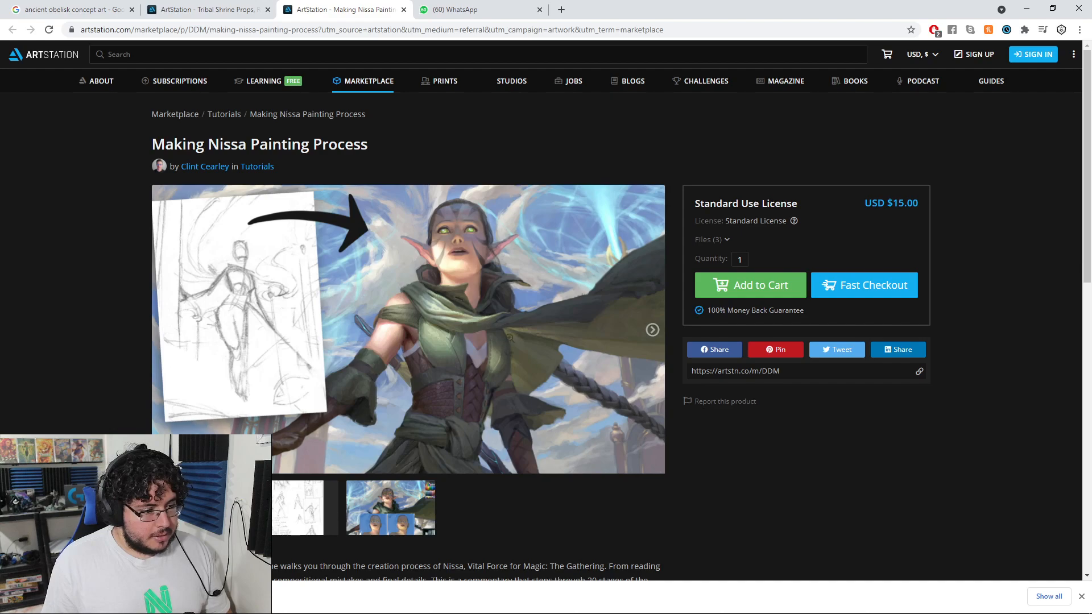
{"action": "scroll", "coordinate": [459, 273], "scroll_direction": "down", "scroll_amount": 7}
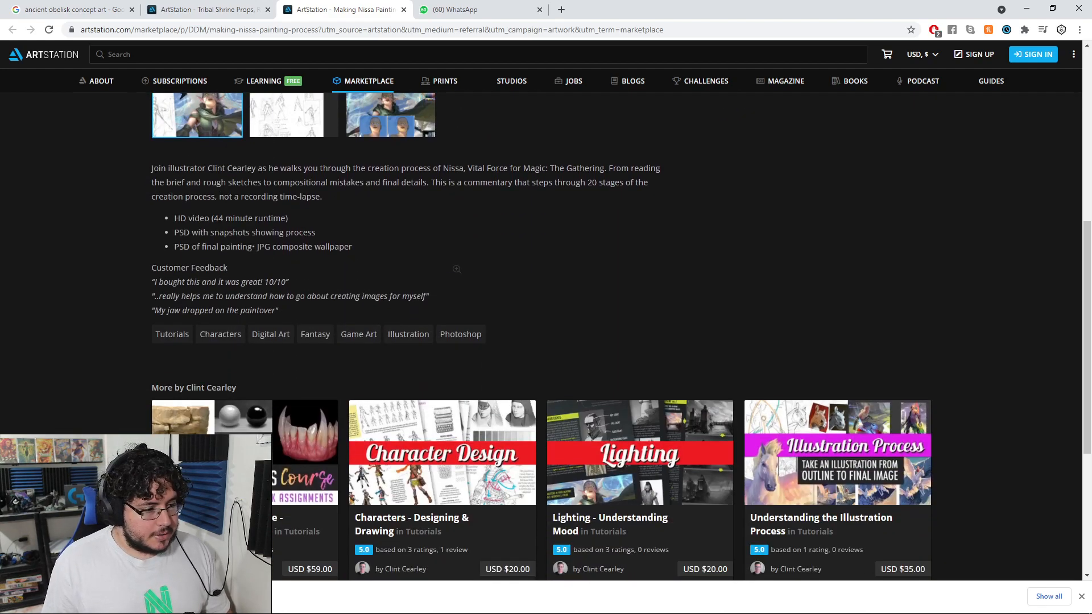
{"action": "scroll", "coordinate": [453, 269], "scroll_direction": "up", "scroll_amount": 5}
{"action": "scroll", "coordinate": [457, 269], "scroll_direction": "up", "scroll_amount": 2}
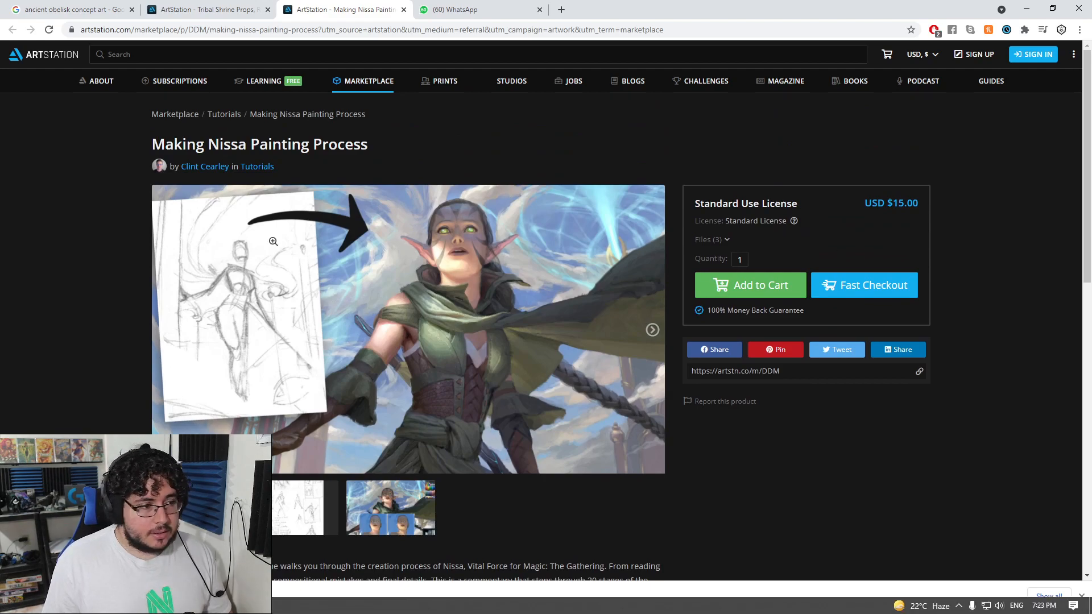
{"action": "left_click", "coordinate": [404, 10]}
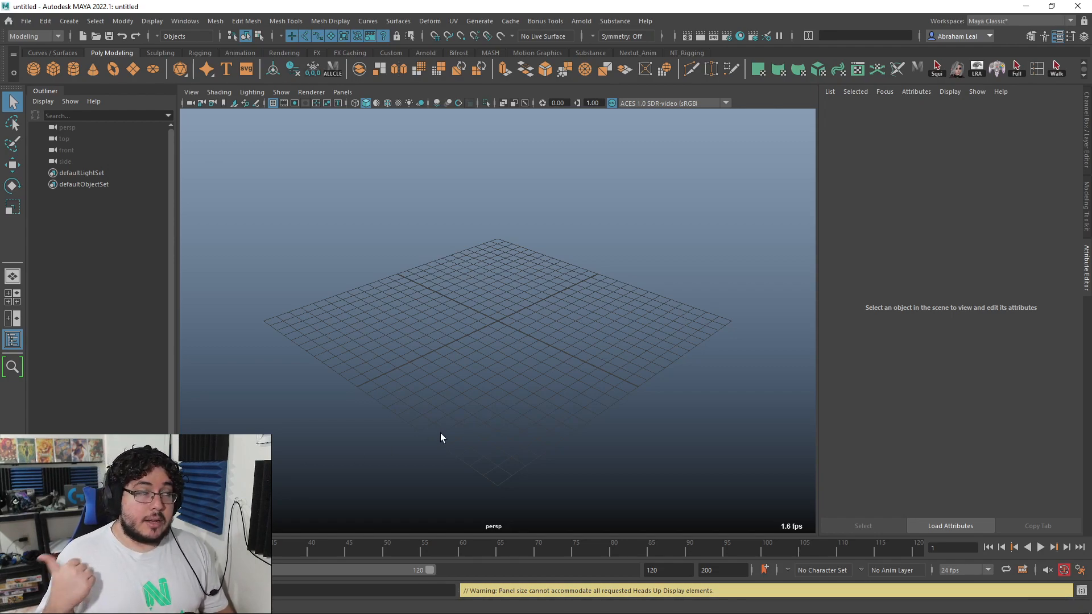
Set the Maya project to the Nextut_Live folder inside the 2021 bookmark
{"action": "left_click_drag", "start_coordinate": [463, 363], "coordinate": [357, 325], "text": "alt"}
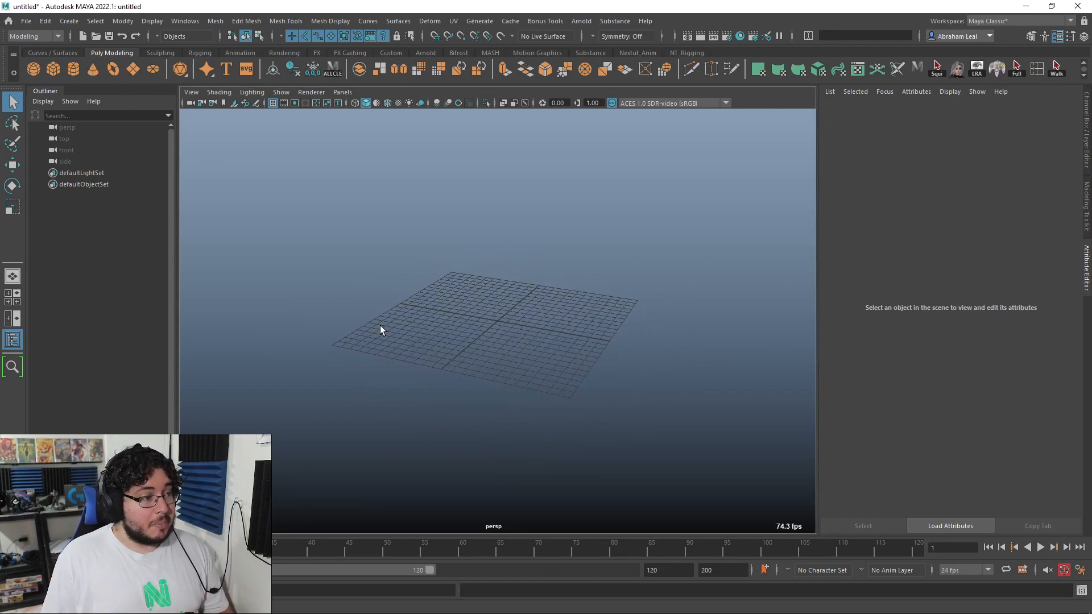
{"action": "left_click", "coordinate": [26, 21]}
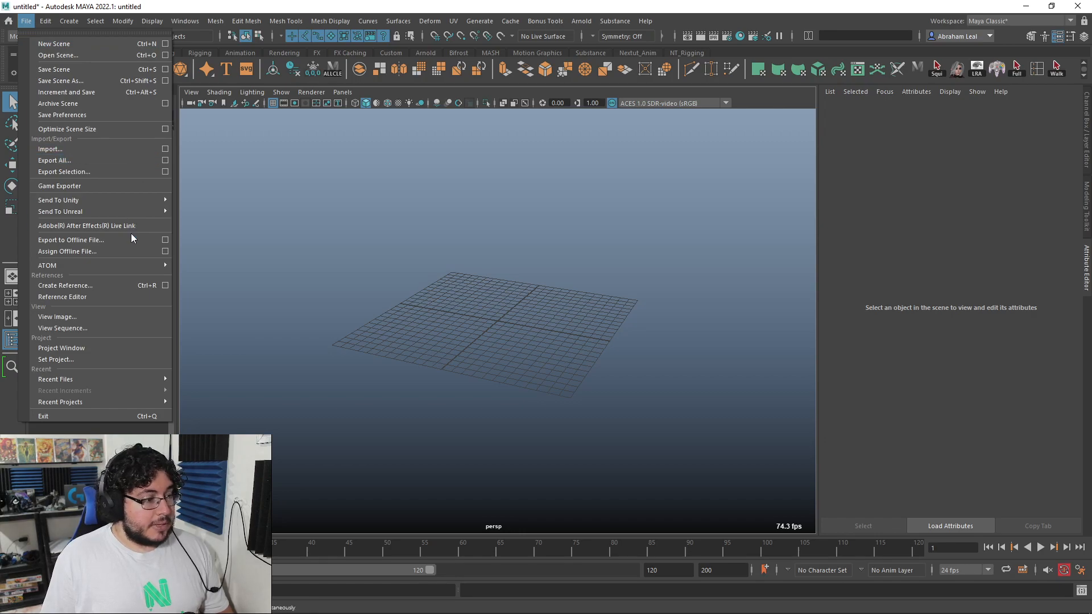
{"action": "left_click", "coordinate": [95, 359]}
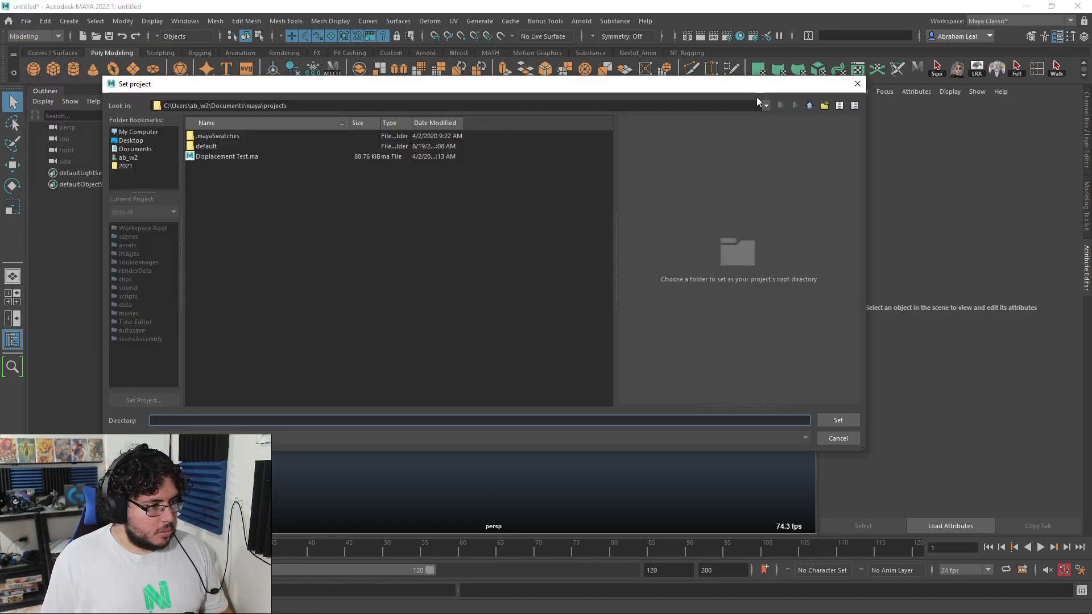
{"action": "left_click", "coordinate": [813, 108]}
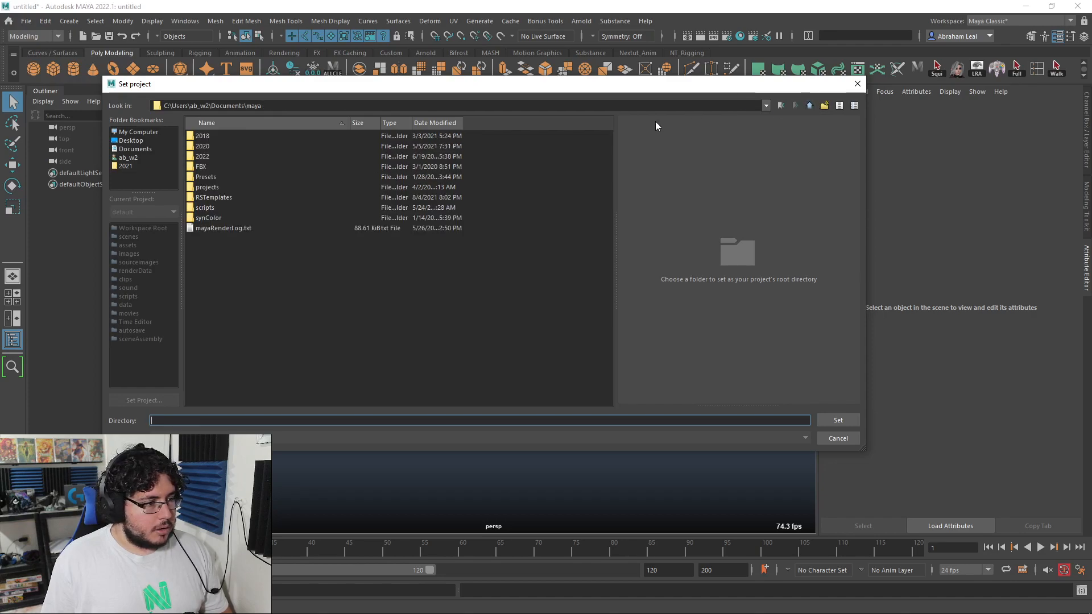
{"action": "left_click", "coordinate": [125, 167]}
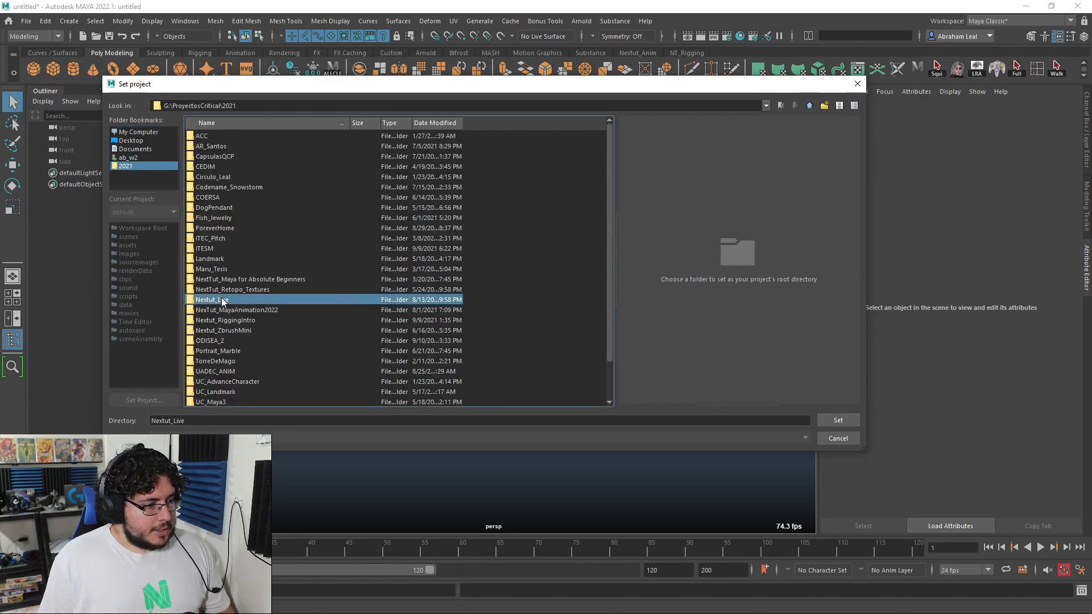
{"action": "double_click", "coordinate": [221, 299]}
{"action": "left_click", "coordinate": [836, 419]}
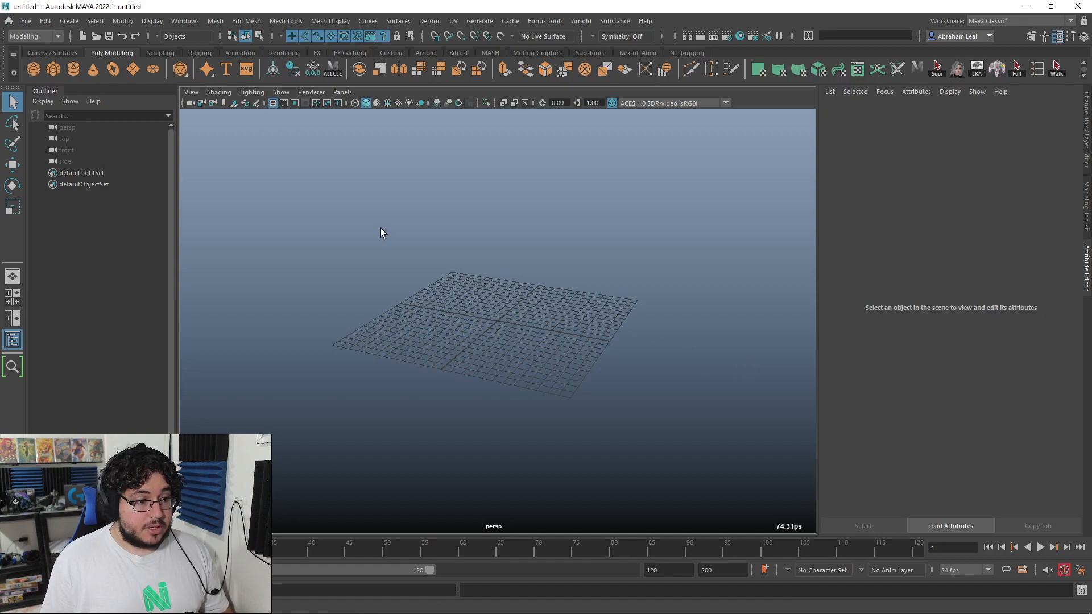
{"action": "right_click_drag", "start_coordinate": [520, 249], "coordinate": [592, 312], "text": "alt"}
{"action": "left_click_drag", "start_coordinate": [592, 313], "coordinate": [549, 312], "text": "alt"}
{"action": "right_click_drag", "start_coordinate": [549, 312], "coordinate": [374, 220], "text": "alt"}
{"action": "middle_click_drag", "start_coordinate": [373, 219], "coordinate": [500, 290], "text": "alt"}
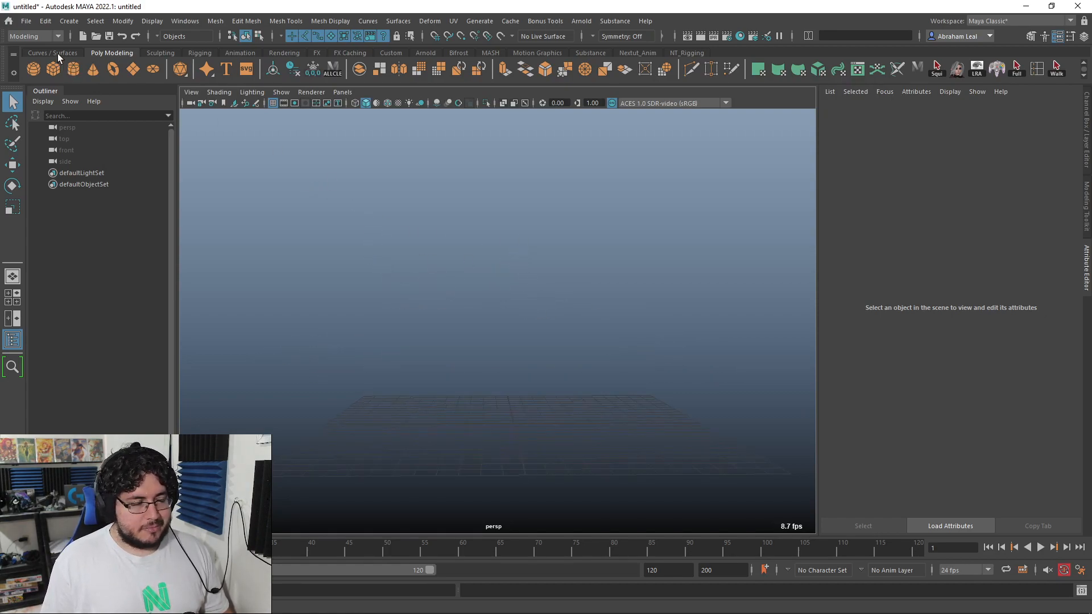
{"action": "left_click", "coordinate": [26, 21]}
{"action": "left_click", "coordinate": [375, 229]}
Switch the viewport from perspective to the front orthographic view
{"action": "key", "text": "space"}
{"action": "left_click_drag", "start_coordinate": [399, 233], "coordinate": [405, 261]}
{"action": "scroll", "coordinate": [407, 227], "scroll_direction": "down", "scroll_amount": 3}
{"action": "key", "text": "space"}
{"action": "left_click_drag", "start_coordinate": [414, 217], "coordinate": [419, 246]}
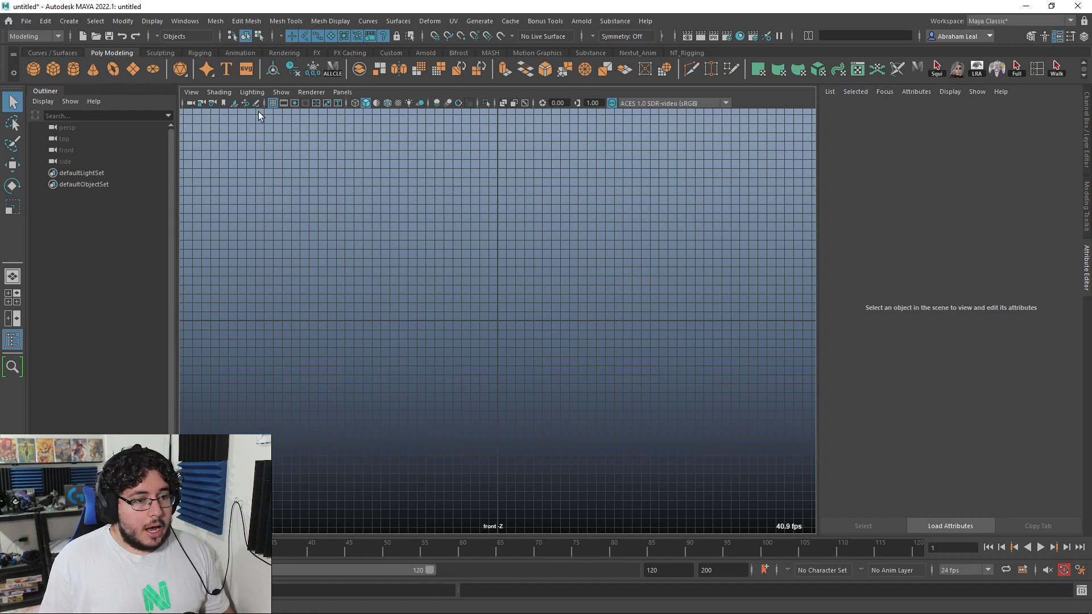
Enable the ViewCube in the heads-up display and turn the front orthographic view to the Right side
{"action": "left_click", "coordinate": [75, 21]}
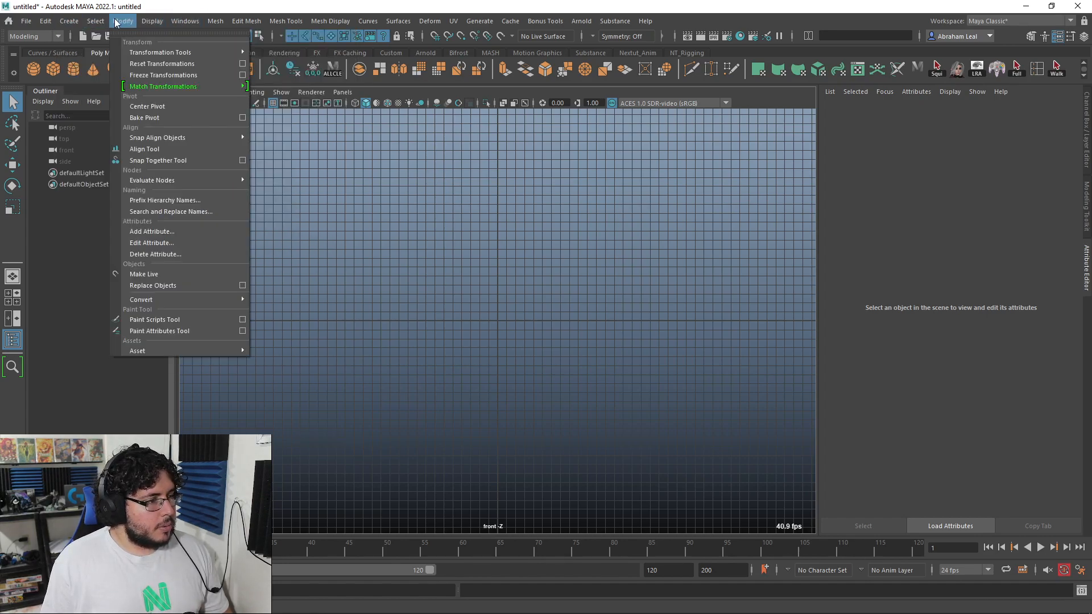
{"action": "mouse_move", "coordinate": [151, 21]}
{"action": "mouse_move", "coordinate": [257, 64]}
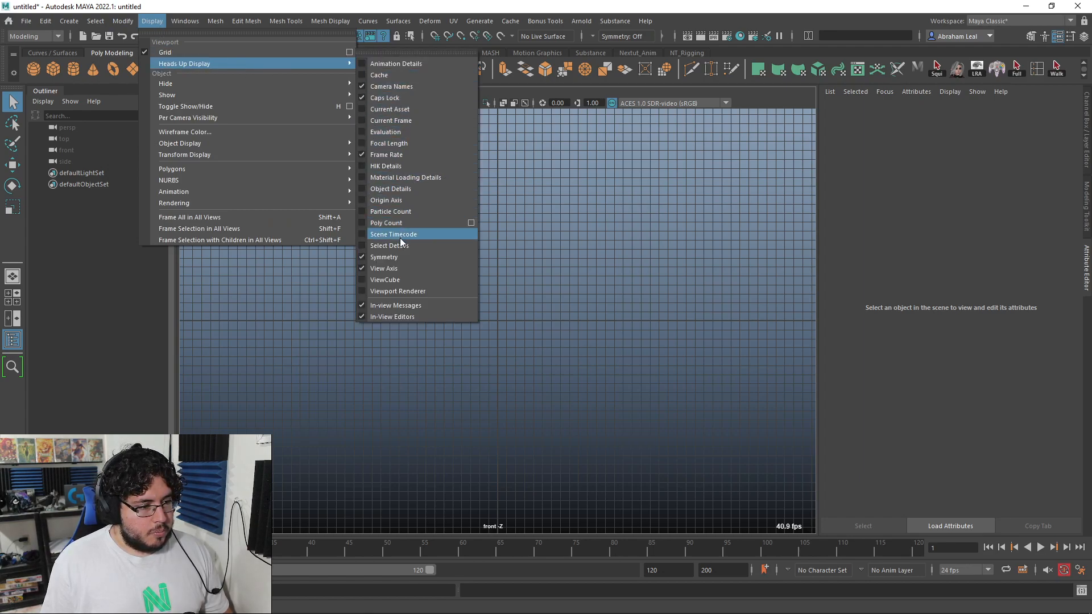
{"action": "left_click", "coordinate": [398, 279]}
{"action": "left_click", "coordinate": [782, 142]}
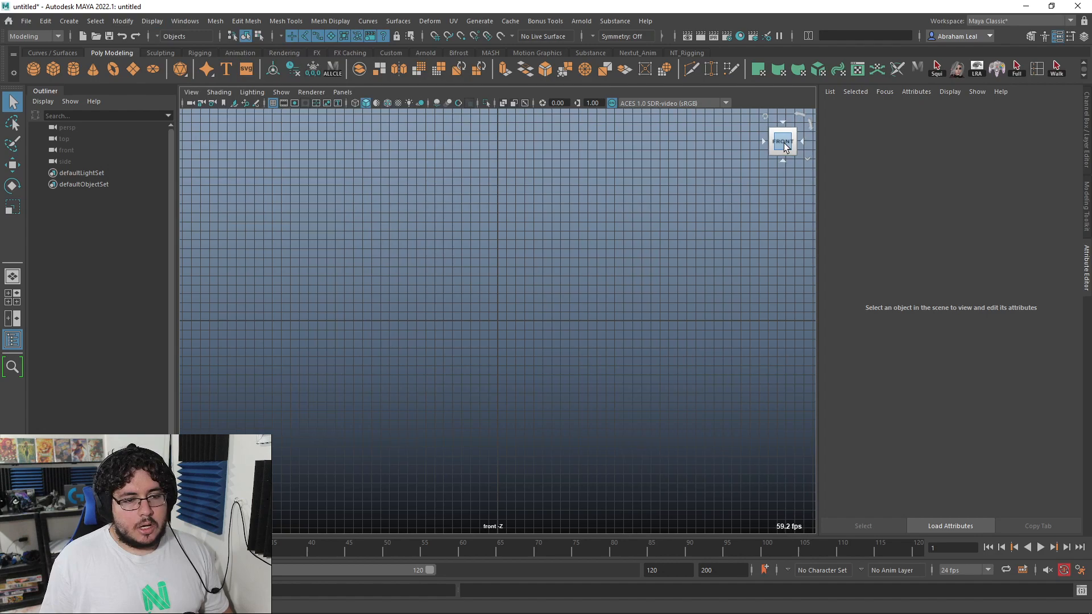
{"action": "left_click", "coordinate": [800, 146]}
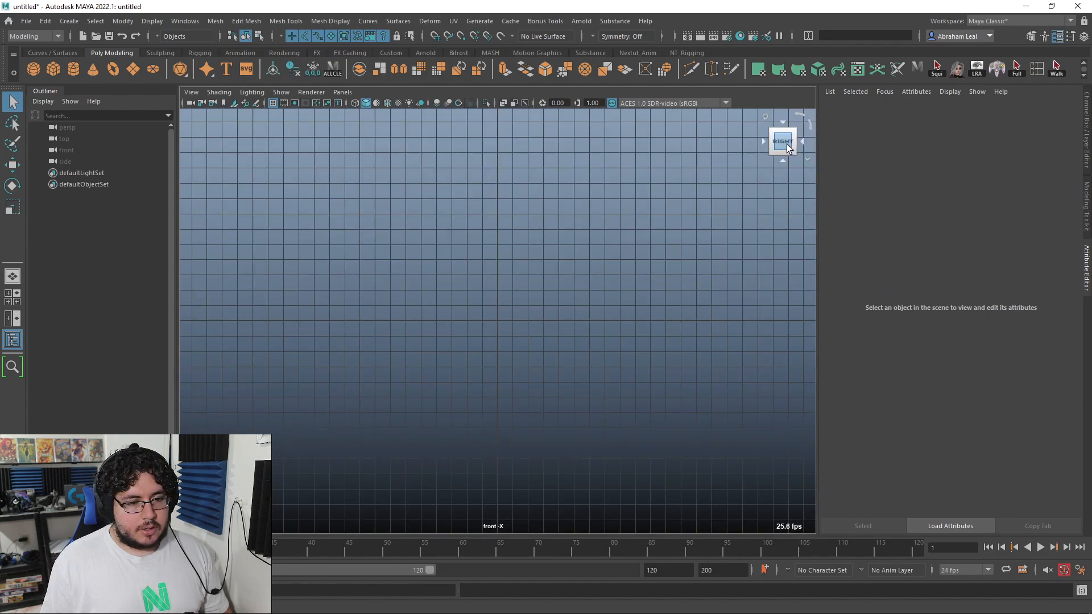
Switch to the perspective view and try out the ViewCube's faces, edges, default view and options
{"action": "key", "text": "space"}
{"action": "left_click_drag", "start_coordinate": [598, 277], "coordinate": [574, 253]}
{"action": "left_click", "coordinate": [790, 155]}
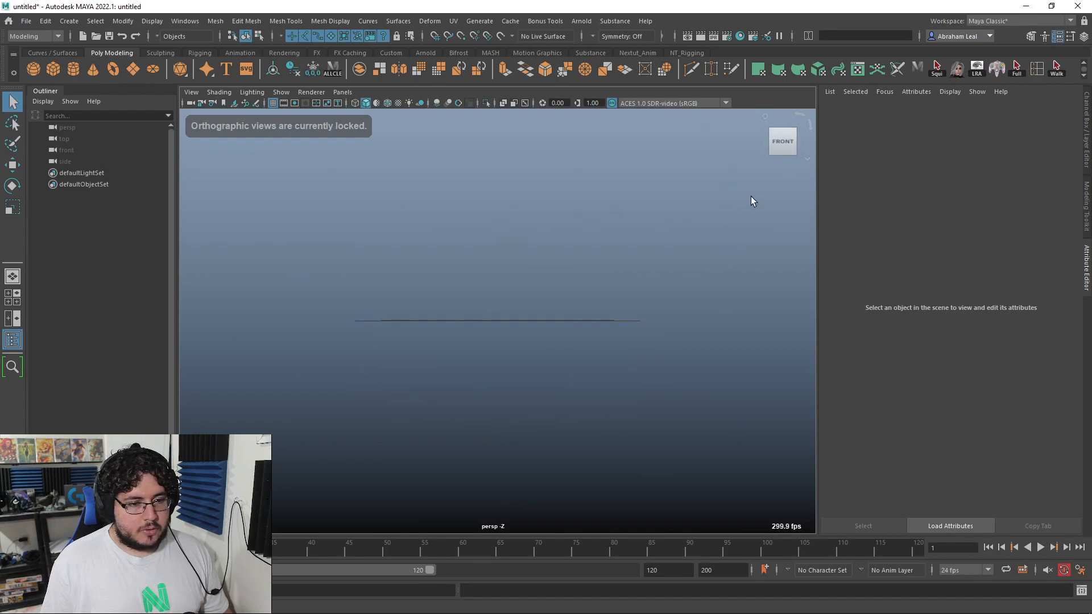
{"action": "left_click", "coordinate": [766, 117]}
{"action": "left_click", "coordinate": [794, 150]}
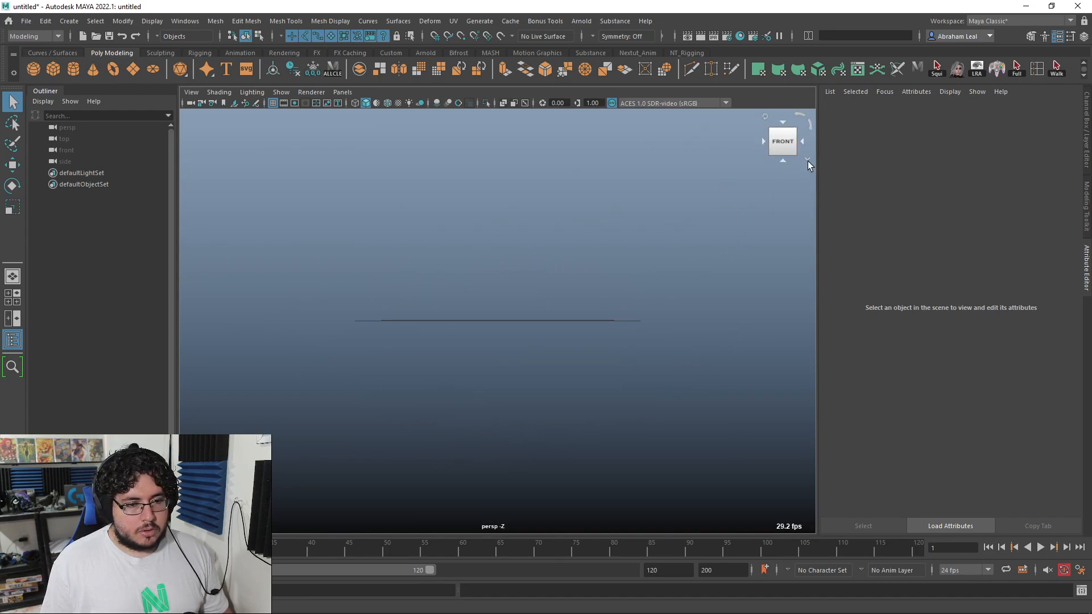
{"action": "left_click", "coordinate": [807, 161]}
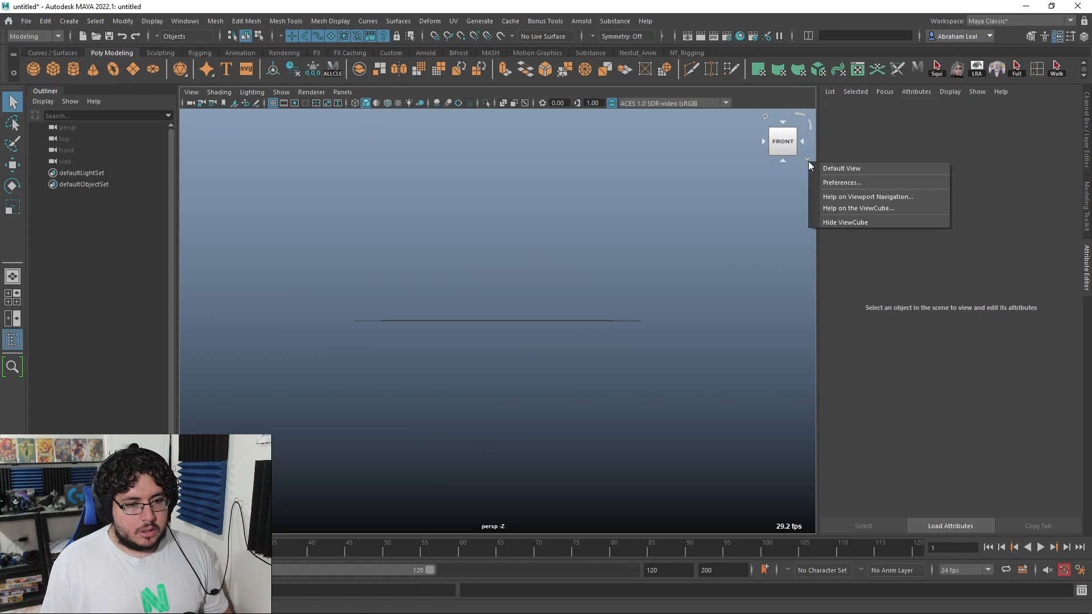
{"action": "left_click", "coordinate": [785, 133]}
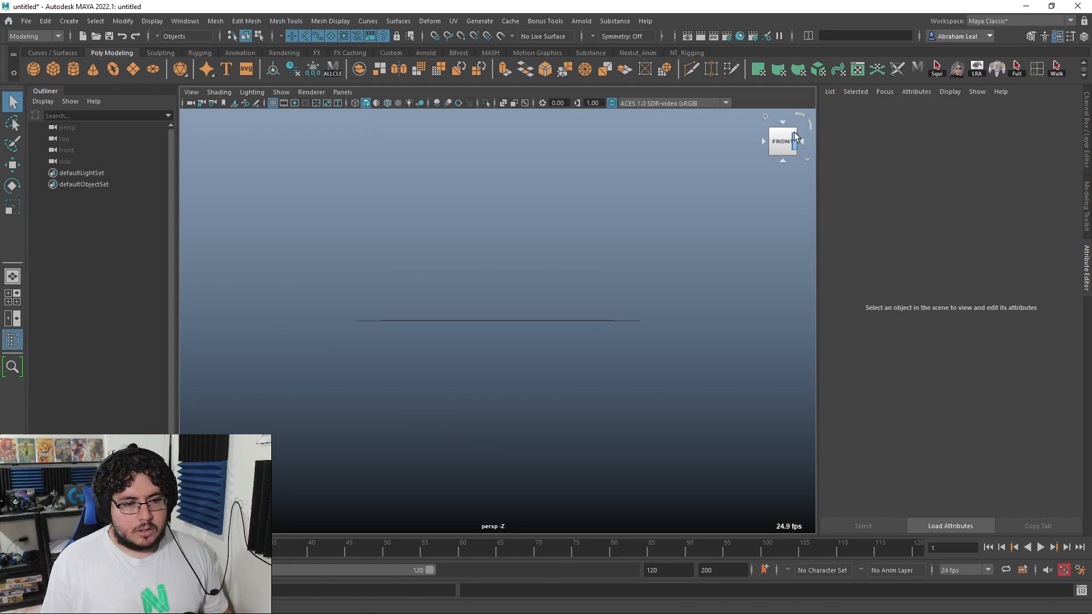
{"action": "left_click", "coordinate": [783, 155]}
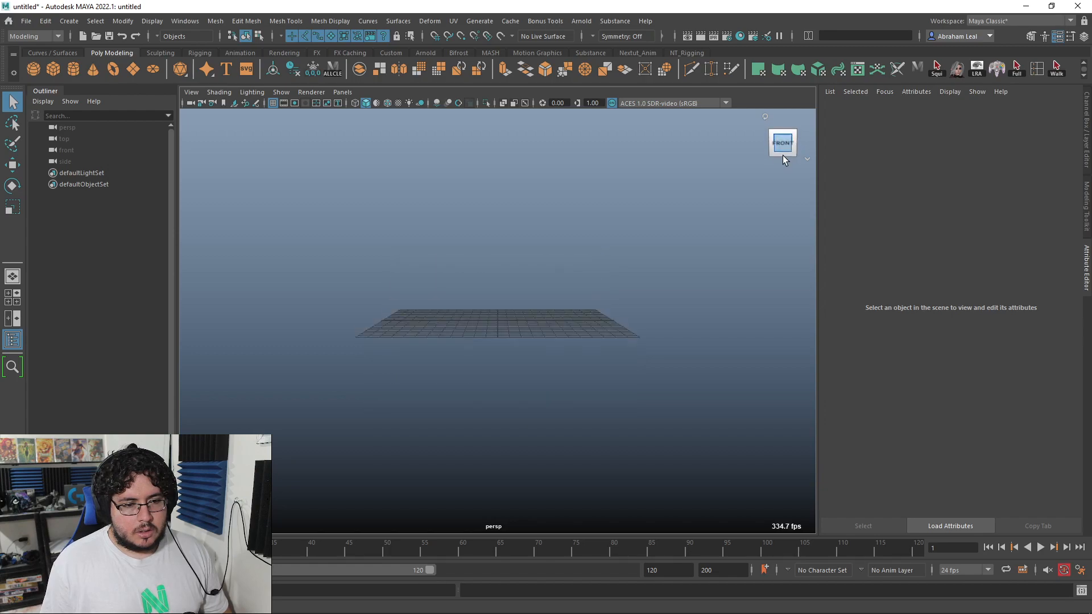
{"action": "left_click", "coordinate": [783, 153]}
{"action": "left_click", "coordinate": [782, 136]}
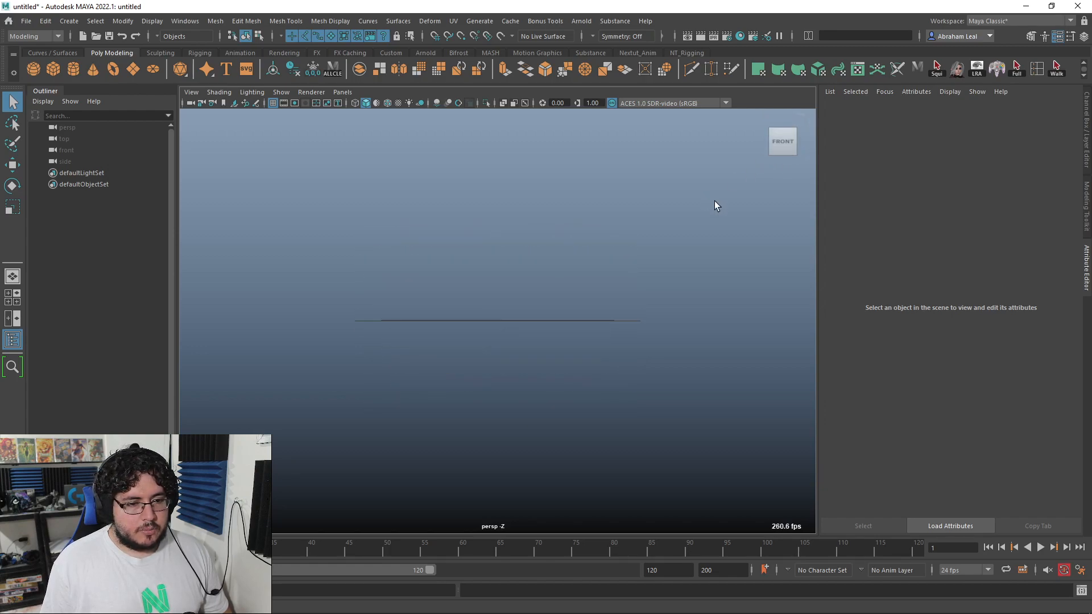
Import reide-perigo-tribalshrine-obelisk.jpg from the project's sourceimages folder as an image plane in the Right-side orthographic view
{"action": "left_click", "coordinate": [233, 104]}
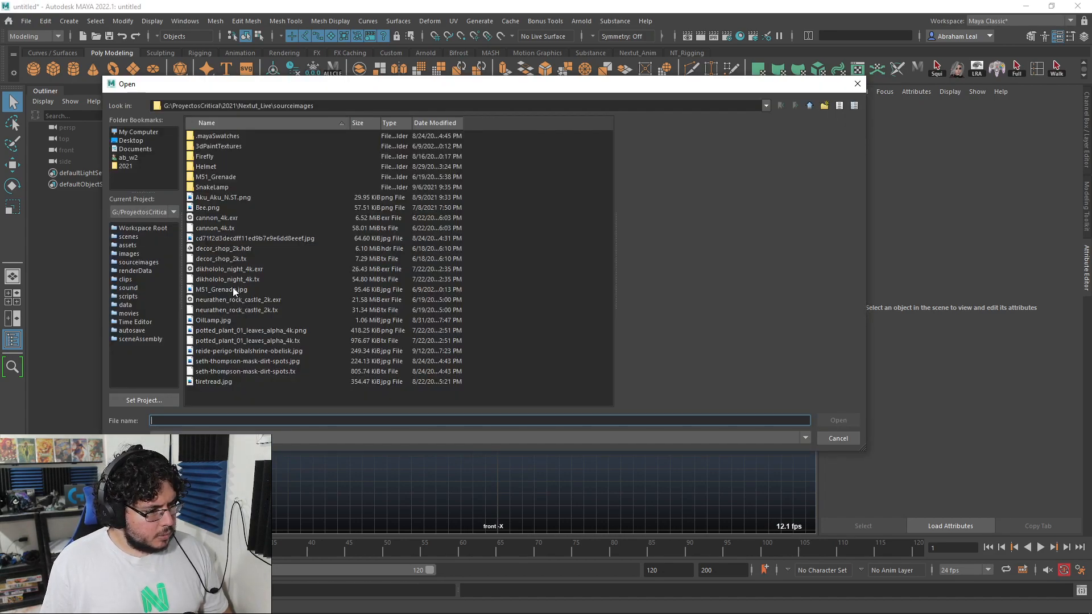
{"action": "left_click", "coordinate": [223, 351]}
{"action": "left_click", "coordinate": [834, 424]}
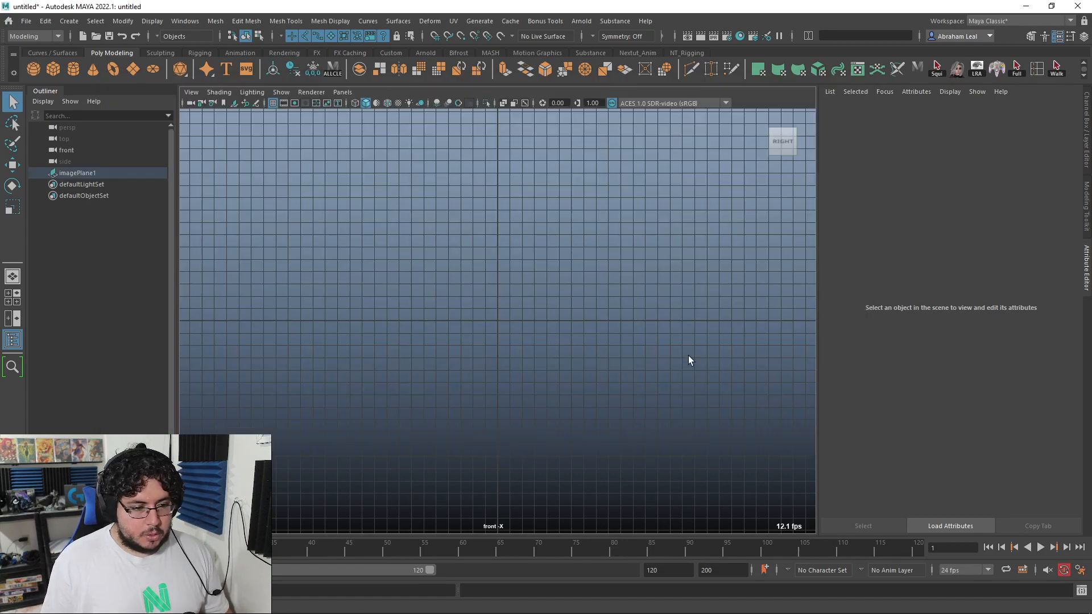
Scale the image plane up uniformly to about 5.36 and raise it to about 29.5 in Y, bringing the obelisk bases near the ground line
{"action": "key", "text": "r"}
{"action": "left_click_drag", "start_coordinate": [499, 322], "coordinate": [560, 291]}
{"action": "key", "text": "w"}
{"action": "left_click_drag", "start_coordinate": [497, 273], "coordinate": [506, 175]}
{"action": "scroll", "coordinate": [471, 277], "scroll_direction": "up", "scroll_amount": 10}
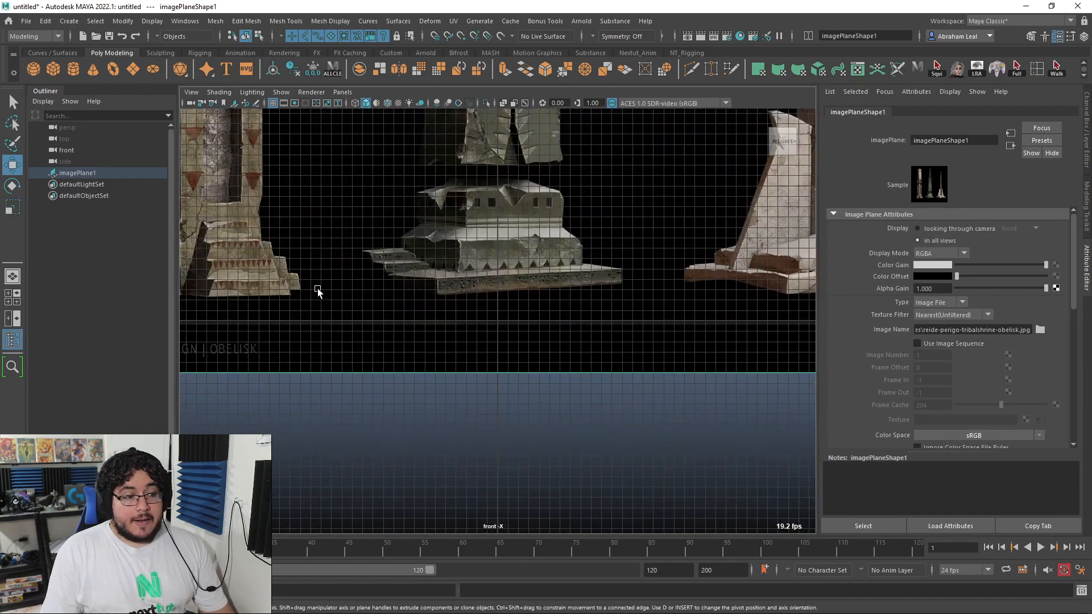
{"action": "scroll", "coordinate": [504, 372], "scroll_direction": "down", "scroll_amount": 5}
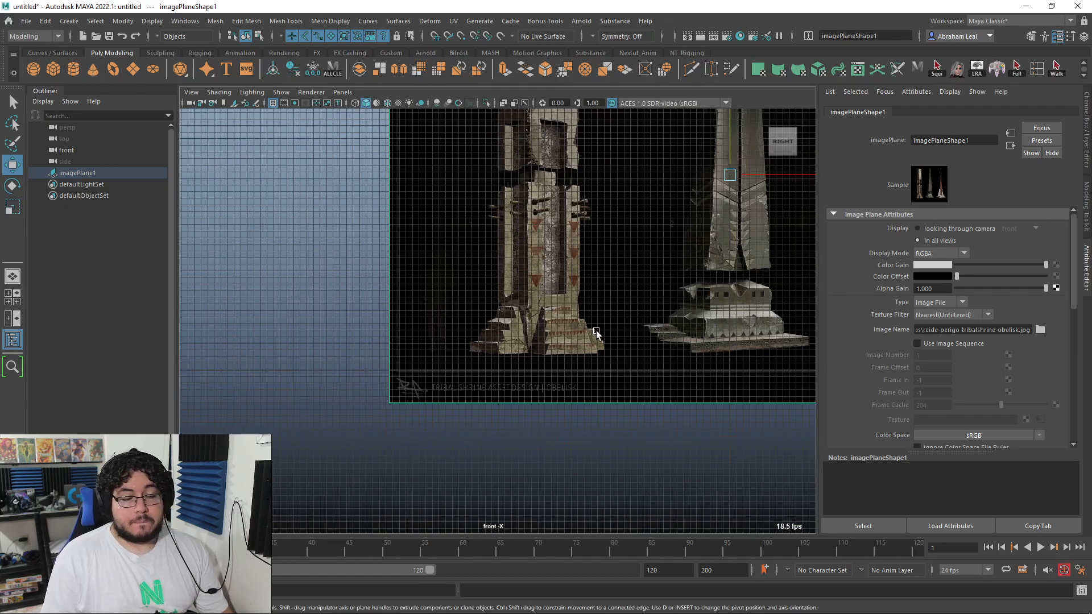
{"action": "scroll", "coordinate": [441, 319], "scroll_direction": "up", "scroll_amount": 8}
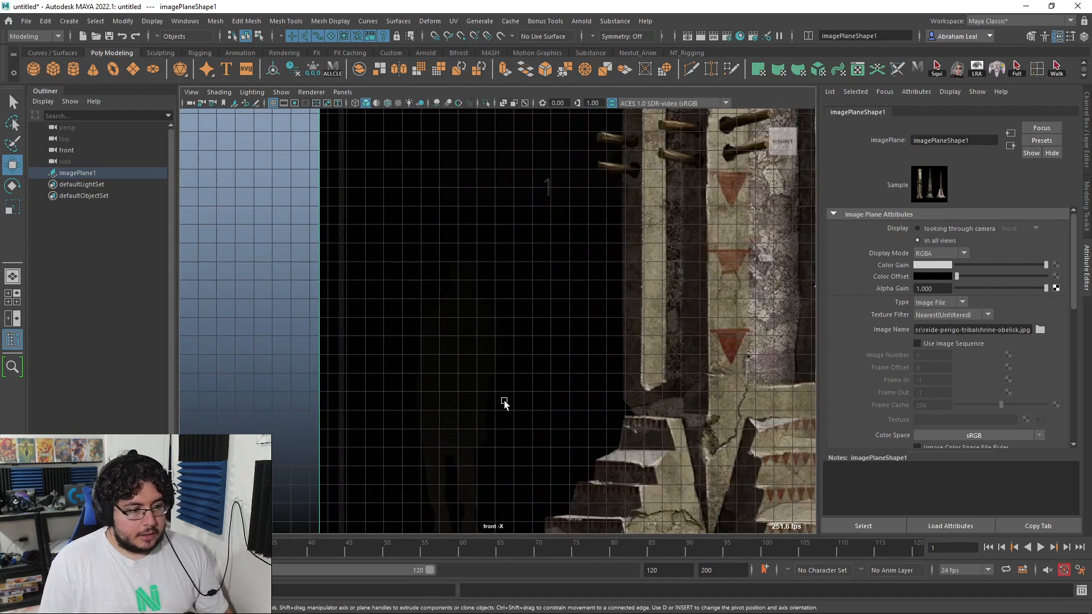
{"action": "middle_click_drag", "start_coordinate": [500, 408], "coordinate": [508, 254], "text": "alt"}
{"action": "scroll", "coordinate": [504, 310], "scroll_direction": "down", "scroll_amount": 10}
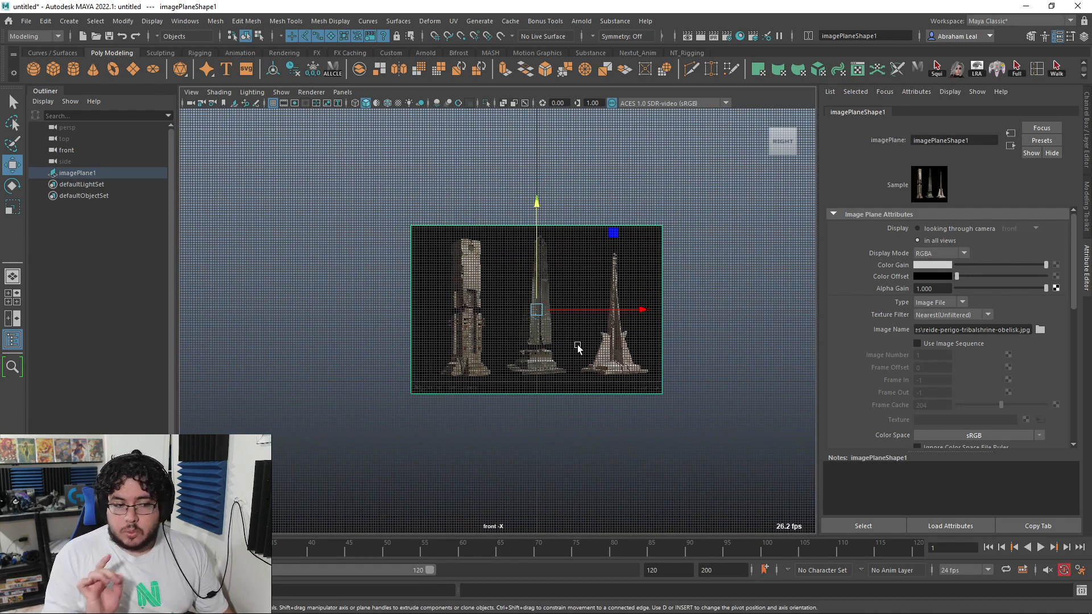
{"action": "scroll", "coordinate": [658, 266], "scroll_direction": "up", "scroll_amount": 2}
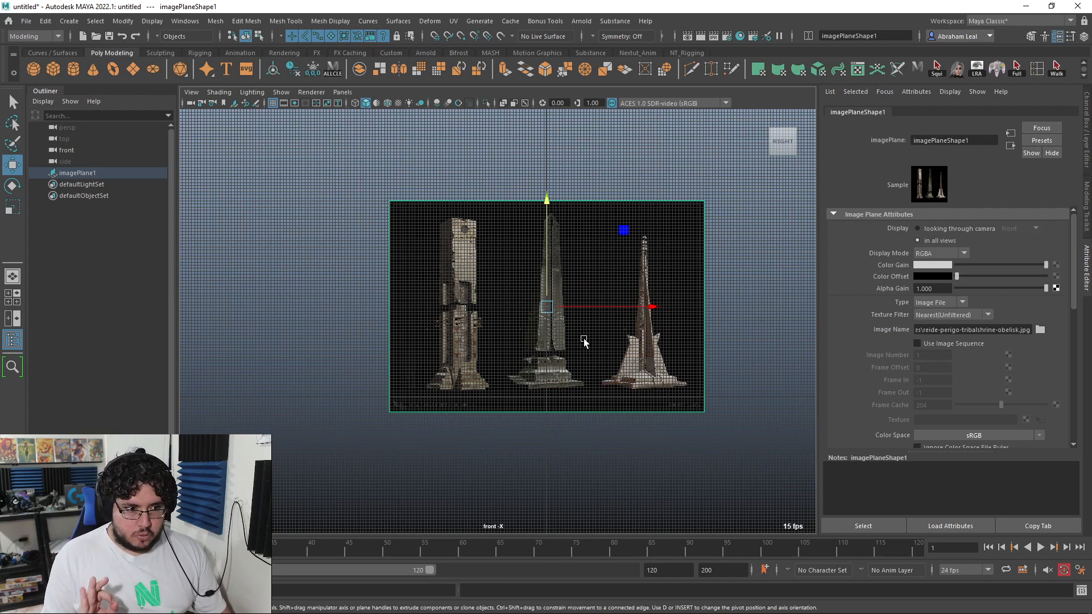
Create a polygon cube as a human-size reference and scale it to 50 in X, 180 in Y and 50 in Z
{"action": "left_click", "coordinate": [384, 250]}
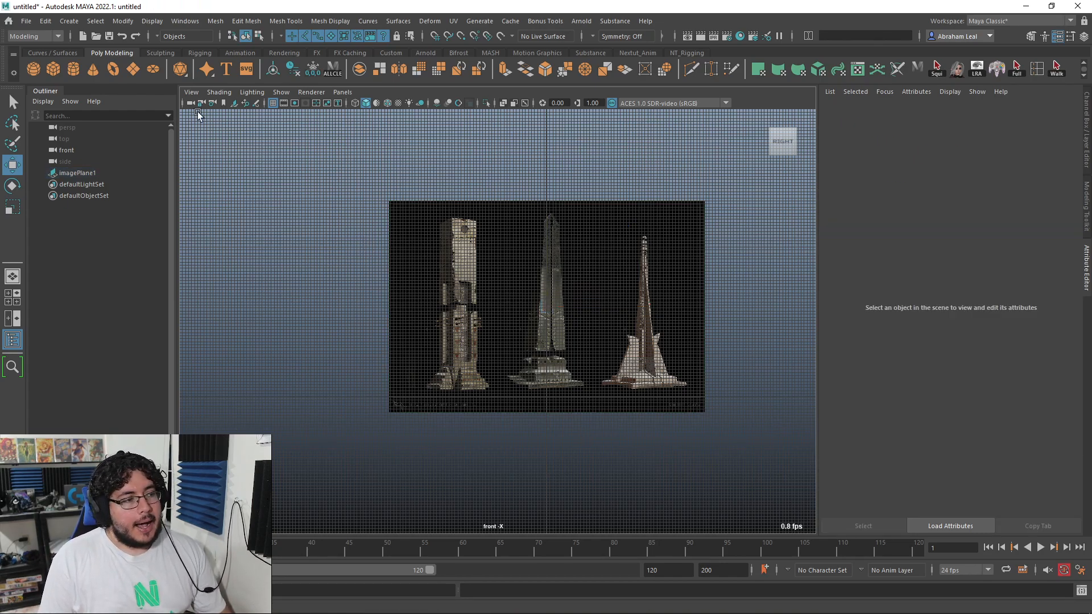
{"action": "left_click", "coordinate": [61, 66]}
{"action": "key", "text": "ctrl+a"}
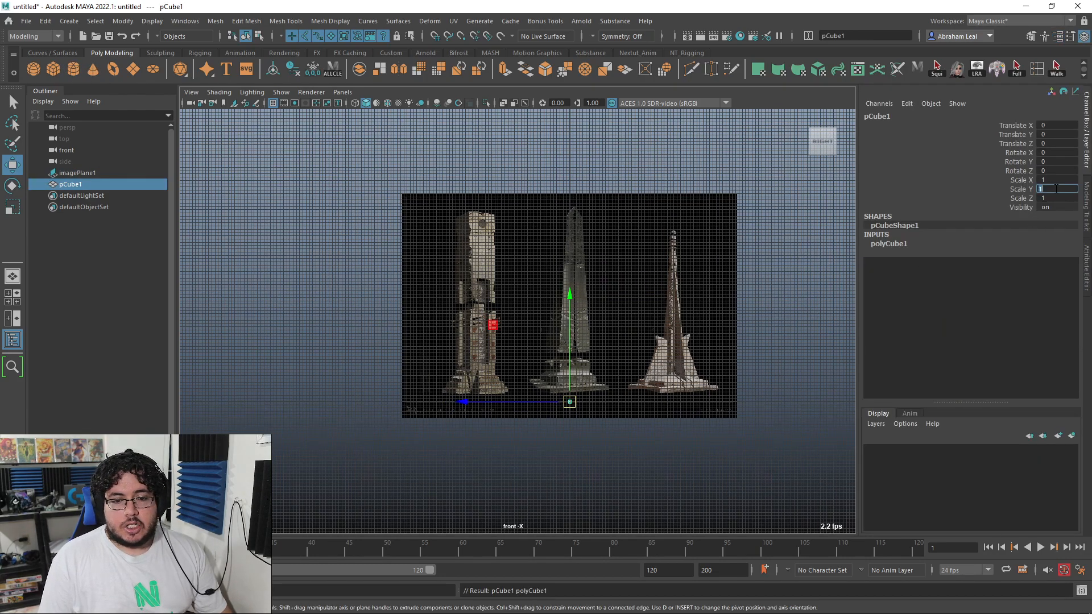
{"action": "left_click", "coordinate": [1056, 189]}
{"action": "type", "text": "180"}
{"action": "key", "text": "Return"}
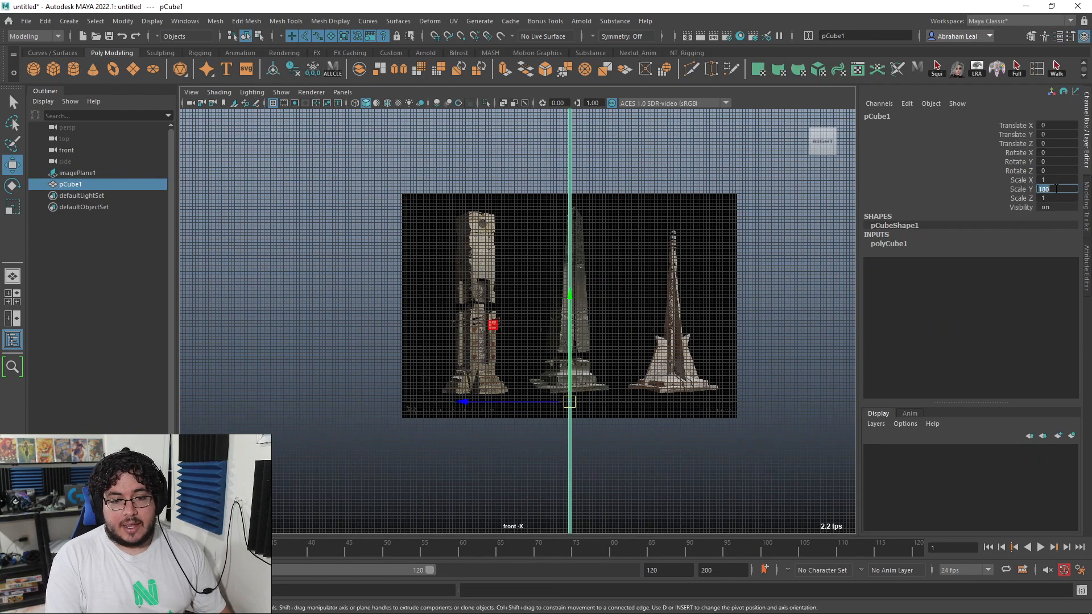
{"action": "left_click", "coordinate": [1063, 175]}
{"action": "type", "text": "50"}
{"action": "key", "text": "Tab"}
{"action": "key", "text": "Tab"}
{"action": "type", "text": "50"}
{"action": "key", "text": "Return"}
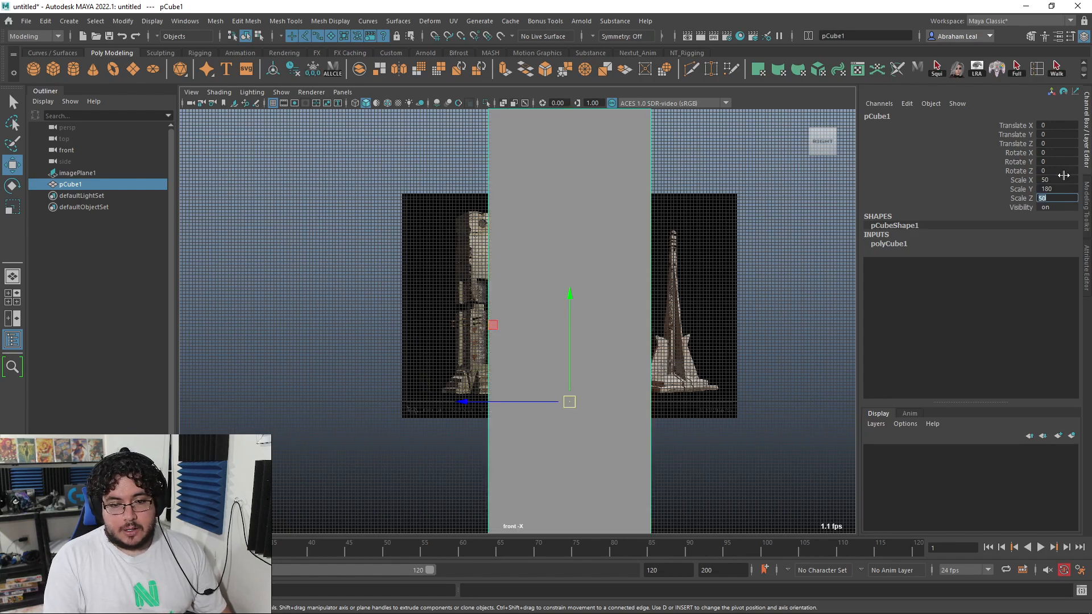
Move the cube's pivot to its base and snap the base onto the ground line, at 90 in Translate Y
{"action": "scroll", "coordinate": [521, 284], "scroll_direction": "down", "scroll_amount": 5}
{"action": "left_click_drag", "start_coordinate": [541, 251], "coordinate": [541, 359]}
{"action": "key", "text": "d"}
{"action": "right_click_drag", "start_coordinate": [541, 359], "coordinate": [652, 410], "text": "alt"}
{"action": "middle_click_drag", "start_coordinate": [652, 410], "coordinate": [565, 267], "text": "alt"}
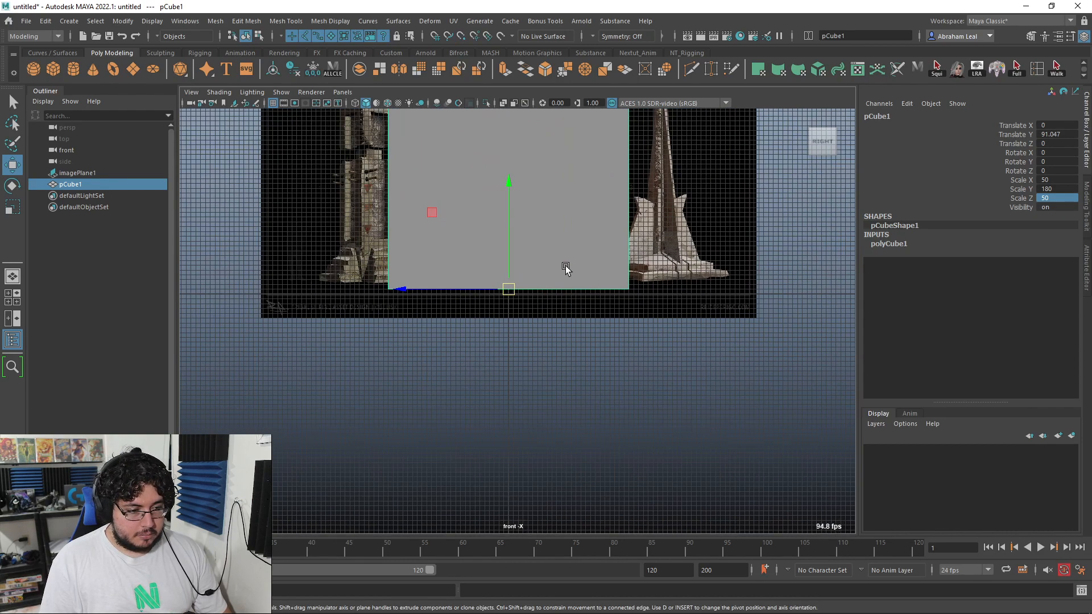
{"action": "scroll", "coordinate": [566, 268], "scroll_direction": "up", "scroll_amount": 3}
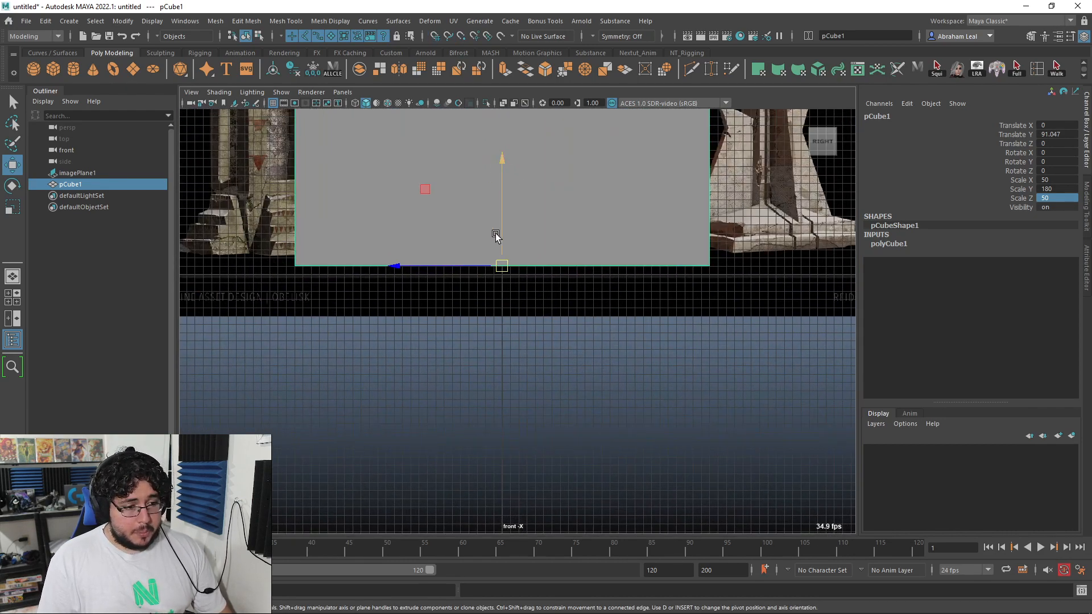
{"action": "left_click_drag", "start_coordinate": [499, 161], "coordinate": [504, 288]}
Examine the box against the grid and image plane in the perspective view, using textured and then wireframe display
{"action": "scroll", "coordinate": [584, 302], "scroll_direction": "down", "scroll_amount": 3}
{"action": "key", "text": "space"}
{"action": "left_click_drag", "start_coordinate": [584, 300], "coordinate": [589, 287]}
{"action": "scroll", "coordinate": [590, 288], "scroll_direction": "down", "scroll_amount": 3}
{"action": "mouse_move", "coordinate": [534, 336]}
{"action": "left_mouse_down", "text": "alt"}
{"action": "mouse_move", "coordinate": [649, 357]}
{"action": "mouse_move", "coordinate": [540, 319]}
{"action": "left_mouse_up", "text": "alt"}
{"action": "scroll", "coordinate": [592, 344], "scroll_direction": "up", "scroll_amount": 10}
{"action": "scroll", "coordinate": [557, 360], "scroll_direction": "down", "scroll_amount": 8}
{"action": "key", "text": "6"}
{"action": "mouse_move", "coordinate": [541, 318]}
{"action": "right_mouse_down", "text": "alt"}
{"action": "mouse_move", "coordinate": [517, 307]}
{"action": "mouse_move", "coordinate": [469, 236]}
{"action": "right_mouse_up", "text": "alt"}
{"action": "middle_click_drag", "start_coordinate": [469, 236], "coordinate": [485, 280], "text": "alt"}
{"action": "right_click_drag", "start_coordinate": [485, 281], "coordinate": [582, 316], "text": "alt"}
{"action": "mouse_move", "coordinate": [581, 316]}
{"action": "left_mouse_down", "text": "alt"}
{"action": "mouse_move", "coordinate": [619, 320]}
{"action": "mouse_move", "coordinate": [551, 288]}
{"action": "mouse_move", "coordinate": [559, 346]}
{"action": "left_mouse_up", "text": "alt"}
{"action": "key", "text": "4"}
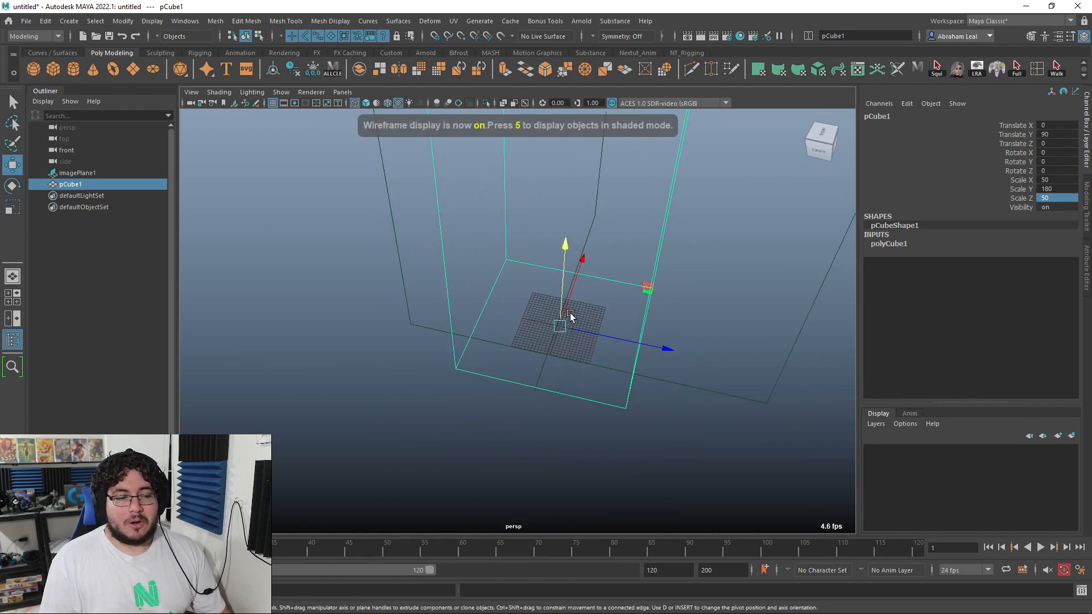
{"action": "right_click_drag", "start_coordinate": [571, 316], "coordinate": [434, 298], "text": "alt"}
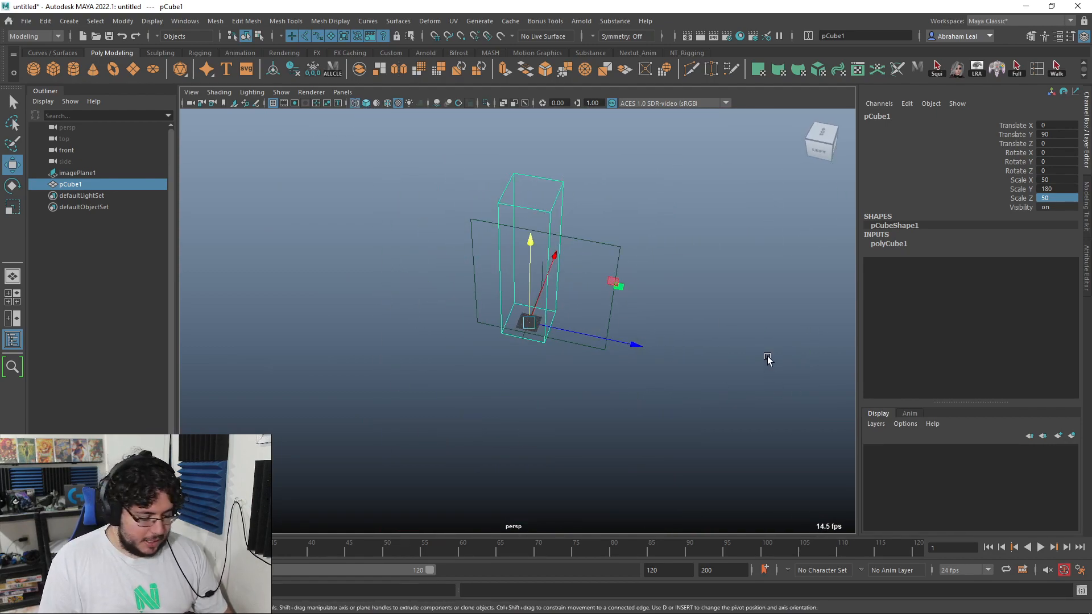
Cycle the viewport background colour from the blue gradient through black to plain grey
{"action": "key", "text": "alt+b"}
{"action": "left_click_drag", "start_coordinate": [696, 364], "coordinate": [665, 368], "text": "alt"}
{"action": "key", "text": "alt+b"}
{"action": "key", "text": "alt+b"}
{"action": "key", "text": "alt+b"}
{"action": "key", "text": "alt+b"}
{"action": "key", "text": "alt+b"}
{"action": "key", "text": "alt+b"}
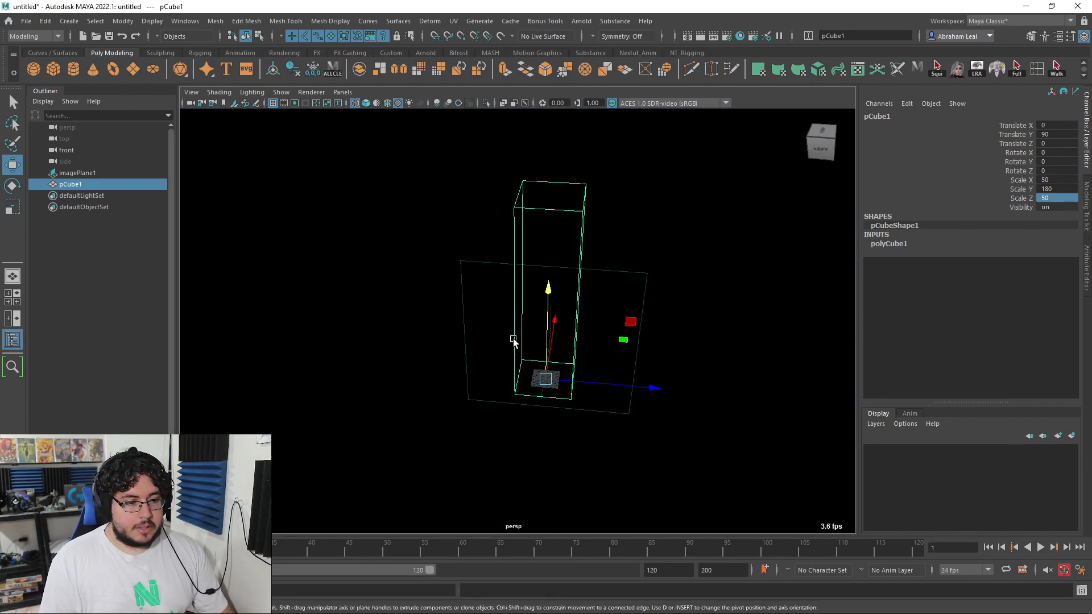
{"action": "key", "text": "alt+b"}
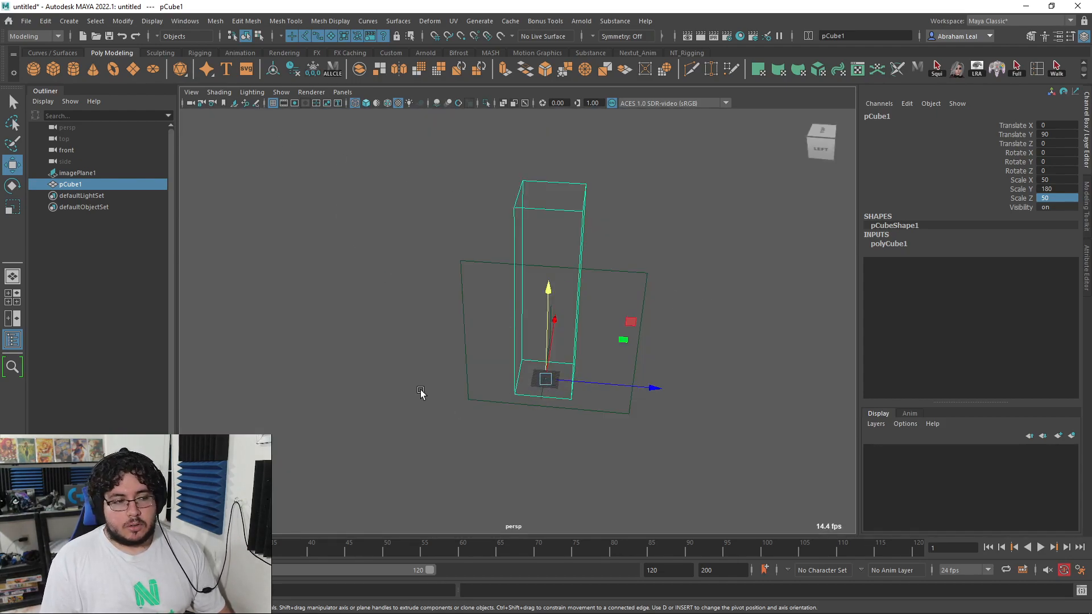
Set the grid to 100 units length and width, grid lines every 10 units and 1 subdivision, and apply it
{"action": "left_click", "coordinate": [185, 21]}
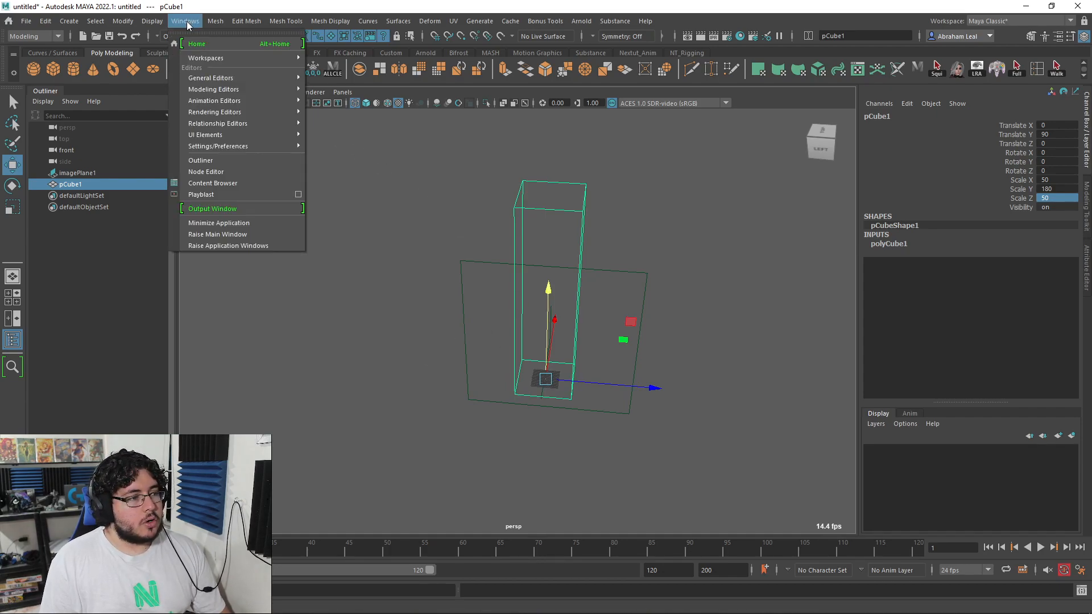
{"action": "mouse_move", "coordinate": [153, 26]}
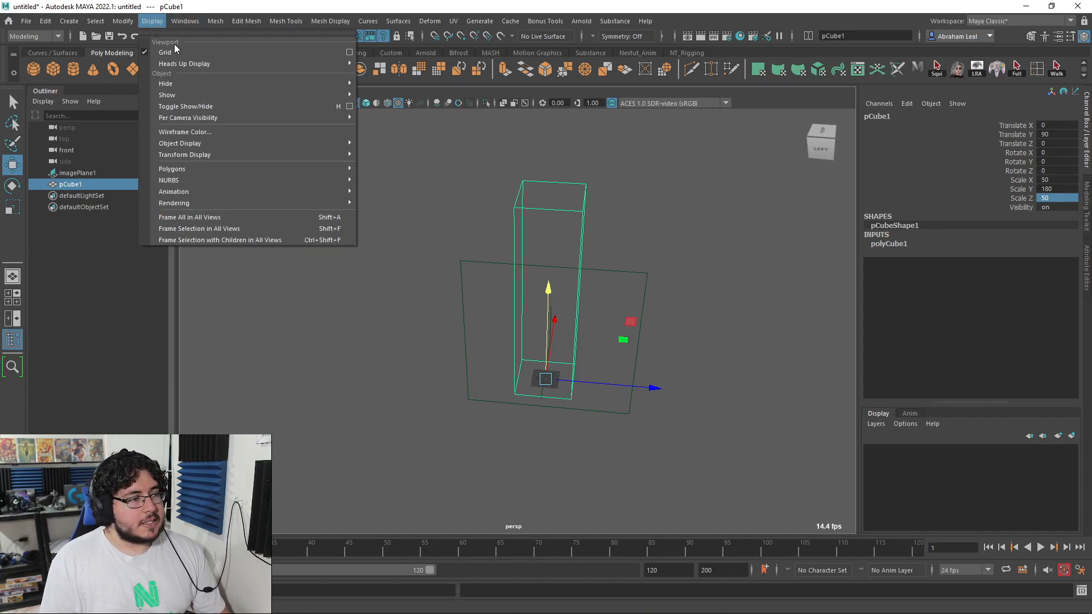
{"action": "left_click", "coordinate": [349, 53]}
{"action": "left_click_drag", "start_coordinate": [218, 117], "coordinate": [116, 119]}
{"action": "type", "text": "100"}
{"action": "key", "text": "Tab"}
{"action": "type", "text": "10"}
{"action": "key", "text": "Tab"}
{"action": "type", "text": "1"}
{"action": "key", "text": "Return"}
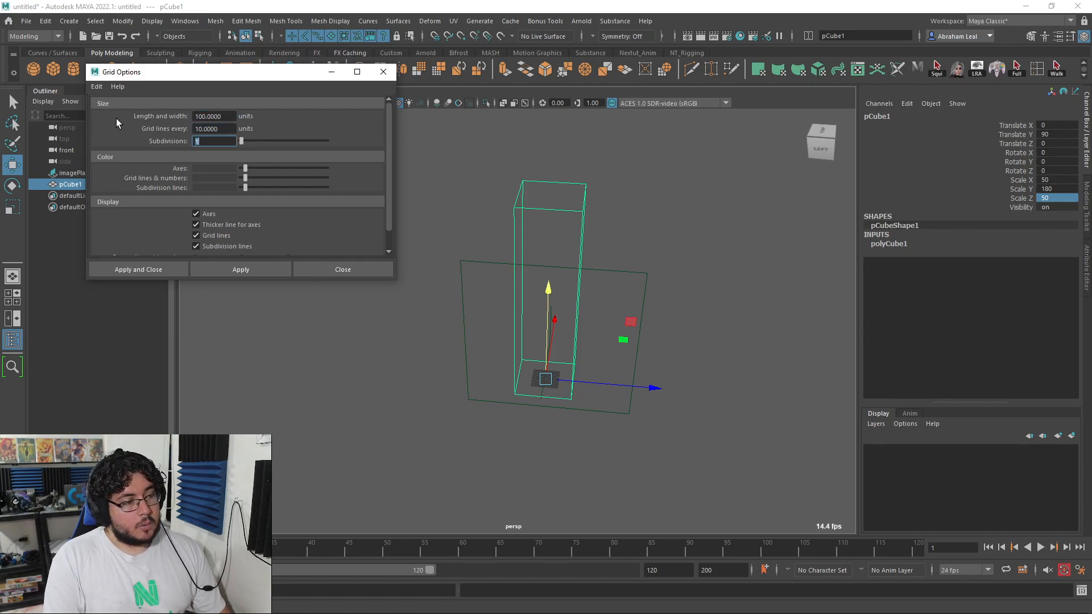
{"action": "left_click", "coordinate": [272, 270]}
{"action": "scroll", "coordinate": [451, 357], "scroll_direction": "up", "scroll_amount": 5}
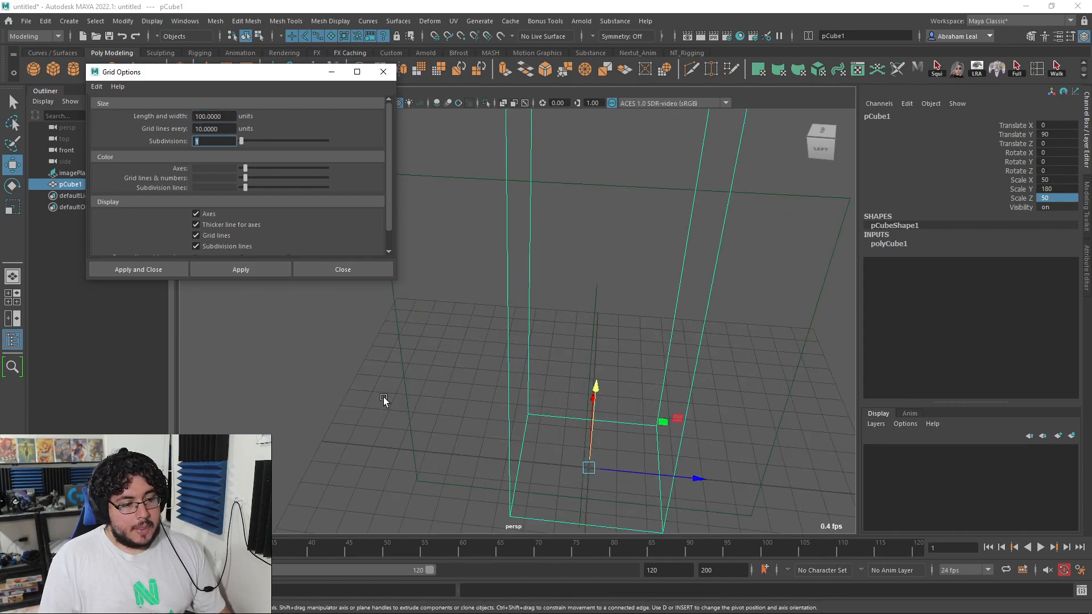
Create a second polygon cube for a size comparison with the grid and scale it to 100 in X, Y and Z
{"action": "left_click", "coordinate": [383, 397]}
{"action": "middle_click_drag", "start_coordinate": [427, 398], "coordinate": [423, 317], "text": "alt"}
{"action": "left_click_drag", "start_coordinate": [423, 318], "coordinate": [449, 347], "text": "alt"}
{"action": "scroll", "coordinate": [513, 364], "scroll_direction": "up", "scroll_amount": 2}
{"action": "left_click_drag", "start_coordinate": [513, 364], "coordinate": [554, 360], "text": "alt"}
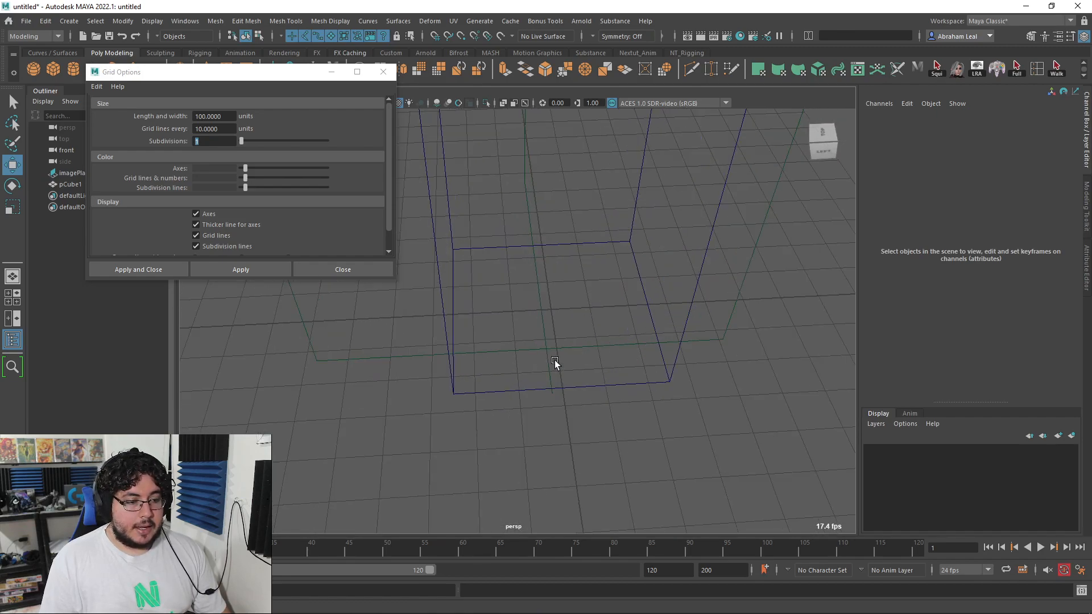
{"action": "left_click", "coordinate": [52, 69]}
{"action": "scroll", "coordinate": [575, 329], "scroll_direction": "up", "scroll_amount": 5}
{"action": "left_click_drag", "start_coordinate": [1046, 180], "coordinate": [1052, 200]}
{"action": "key", "text": "Return"}
{"action": "left_click_drag", "start_coordinate": [807, 267], "coordinate": [688, 295], "text": "alt"}
{"action": "left_click_drag", "start_coordinate": [718, 185], "coordinate": [677, 183]}
{"action": "scroll", "coordinate": [580, 196], "scroll_direction": "down", "scroll_amount": 5}
{"action": "left_click_drag", "start_coordinate": [1044, 180], "coordinate": [1053, 198]}
{"action": "type", "text": "100"}
{"action": "key", "text": "Return"}
Inspect the 100-unit comparison cube in shaded display from several angles and delete it
{"action": "scroll", "coordinate": [646, 190], "scroll_direction": "down", "scroll_amount": 5}
{"action": "scroll", "coordinate": [595, 229], "scroll_direction": "up", "scroll_amount": 3}
{"action": "left_click_drag", "start_coordinate": [647, 190], "coordinate": [580, 126], "text": "alt"}
{"action": "mouse_move", "coordinate": [512, 219]}
{"action": "left_mouse_down", "text": "alt"}
{"action": "mouse_move", "coordinate": [555, 200]}
{"action": "mouse_move", "coordinate": [560, 182]}
{"action": "mouse_move", "coordinate": [545, 216]}
{"action": "mouse_move", "coordinate": [692, 295]}
{"action": "left_mouse_up", "text": "alt"}
{"action": "key", "text": "5"}
{"action": "left_click_drag", "start_coordinate": [619, 302], "coordinate": [659, 281], "text": "alt"}
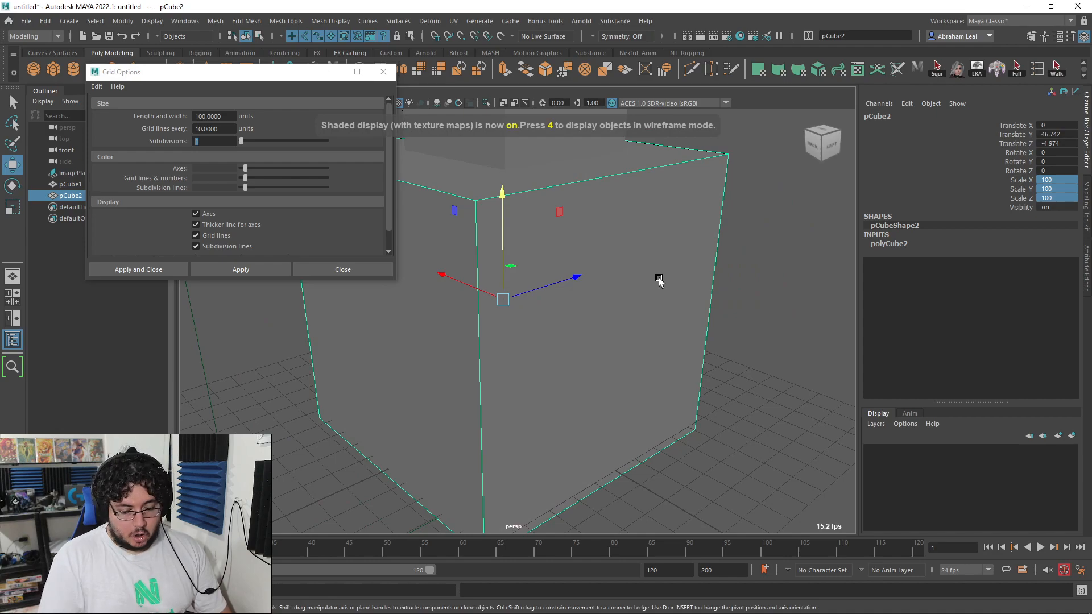
{"action": "key", "text": "Delete"}
Select the tall reference box and return to the front orthographic view in wireframe display
{"action": "right_click_drag", "start_coordinate": [658, 281], "coordinate": [512, 298], "text": "alt"}
{"action": "left_click", "coordinate": [524, 263]}
{"action": "key", "text": "space"}
{"action": "left_click_drag", "start_coordinate": [613, 275], "coordinate": [573, 332]}
{"action": "scroll", "coordinate": [613, 307], "scroll_direction": "down", "scroll_amount": 3}
{"action": "key", "text": "4"}
{"action": "scroll", "coordinate": [588, 312], "scroll_direction": "up", "scroll_amount": 6}
{"action": "key", "text": "space"}
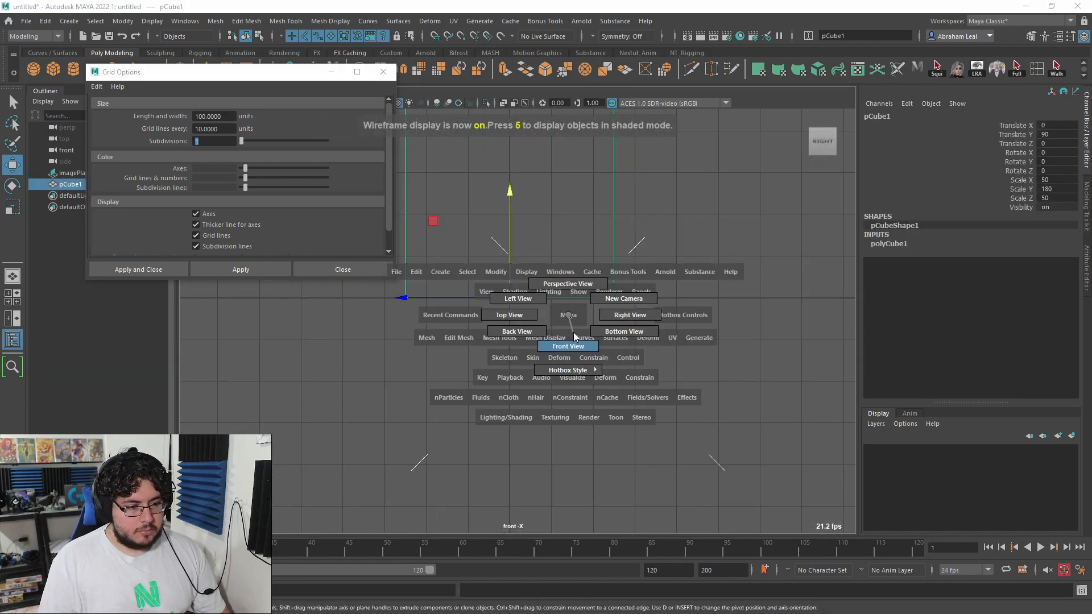
Isolate the tall box in the orthographic view, deselect it and close the grid options
{"action": "left_click", "coordinate": [484, 102]}
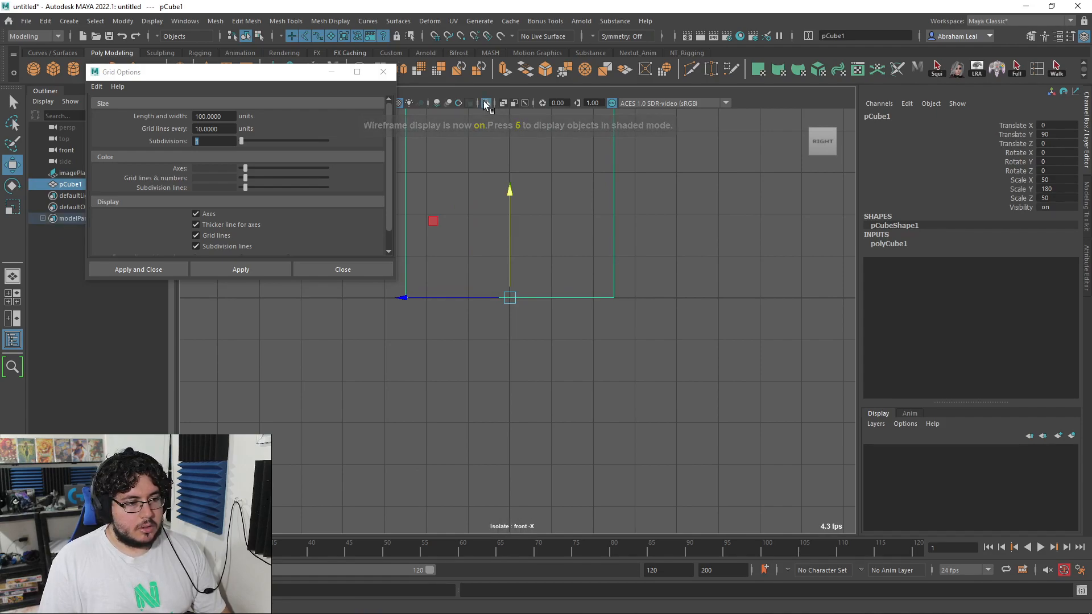
{"action": "left_click", "coordinate": [507, 402]}
{"action": "left_click", "coordinate": [342, 269]}
{"action": "scroll", "coordinate": [439, 251], "scroll_direction": "down", "scroll_amount": 5}
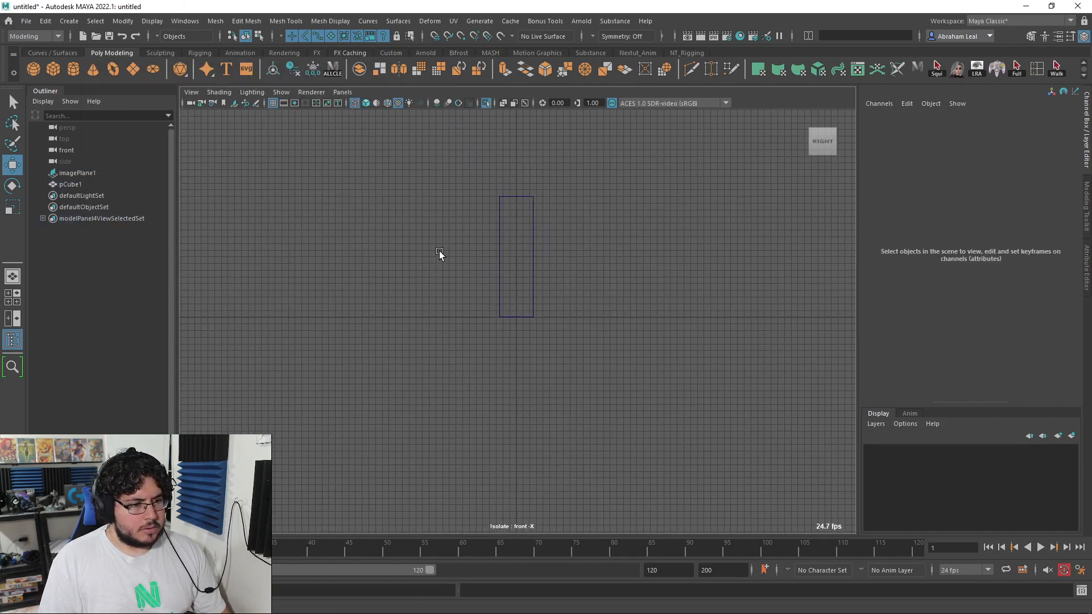
Select the image plane, switch to the perspective view and turn on the display of image planes
{"action": "left_click", "coordinate": [114, 173]}
{"action": "key", "text": "f"}
{"action": "key", "text": "space"}
{"action": "left_click_drag", "start_coordinate": [550, 296], "coordinate": [550, 265]}
{"action": "left_click_drag", "start_coordinate": [574, 285], "coordinate": [555, 298], "text": "alt"}
{"action": "left_click", "coordinate": [279, 92]}
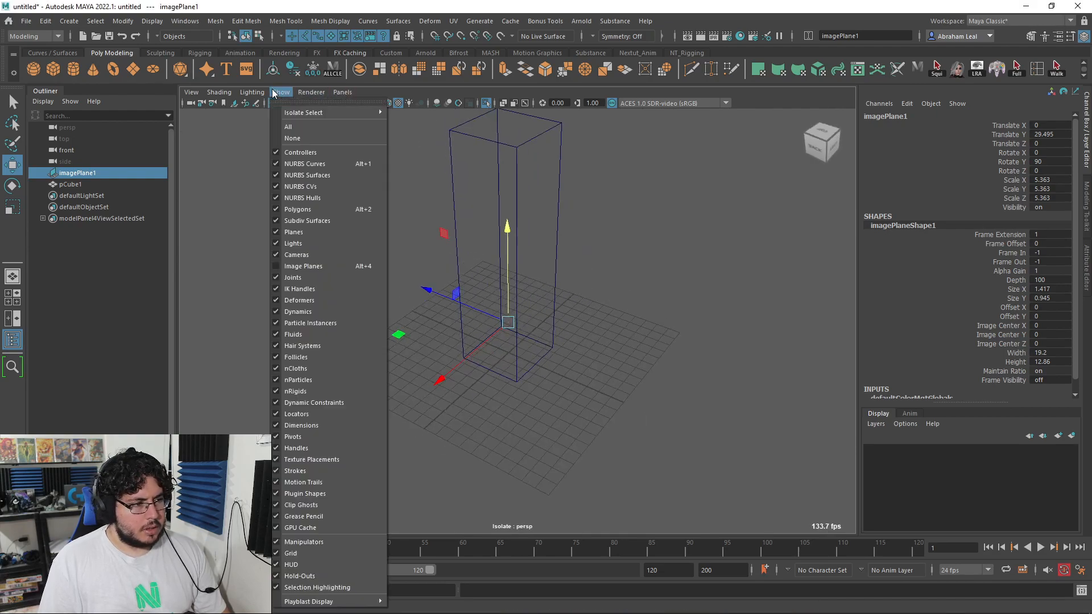
{"action": "left_click", "coordinate": [303, 266]}
{"action": "left_click", "coordinate": [694, 298]}
Return to the front orthographic view and turn off the isolation of the box
{"action": "key", "text": "space"}
{"action": "left_click_drag", "start_coordinate": [695, 298], "coordinate": [603, 300]}
{"action": "right_click_drag", "start_coordinate": [603, 300], "coordinate": [244, 227], "text": "alt"}
{"action": "left_click", "coordinate": [287, 92]}
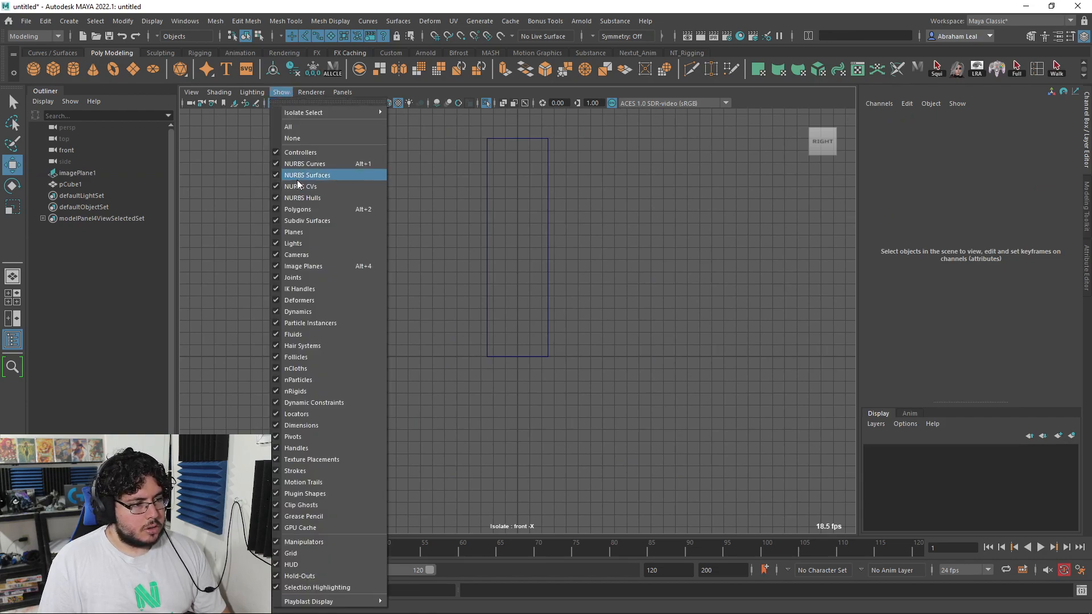
{"action": "left_click", "coordinate": [640, 196]}
{"action": "left_click", "coordinate": [487, 103]}
Enlarge the image plane to a scale of about 46.7 and shift it so its faint human figure lines up with the box
{"action": "left_click", "coordinate": [563, 319]}
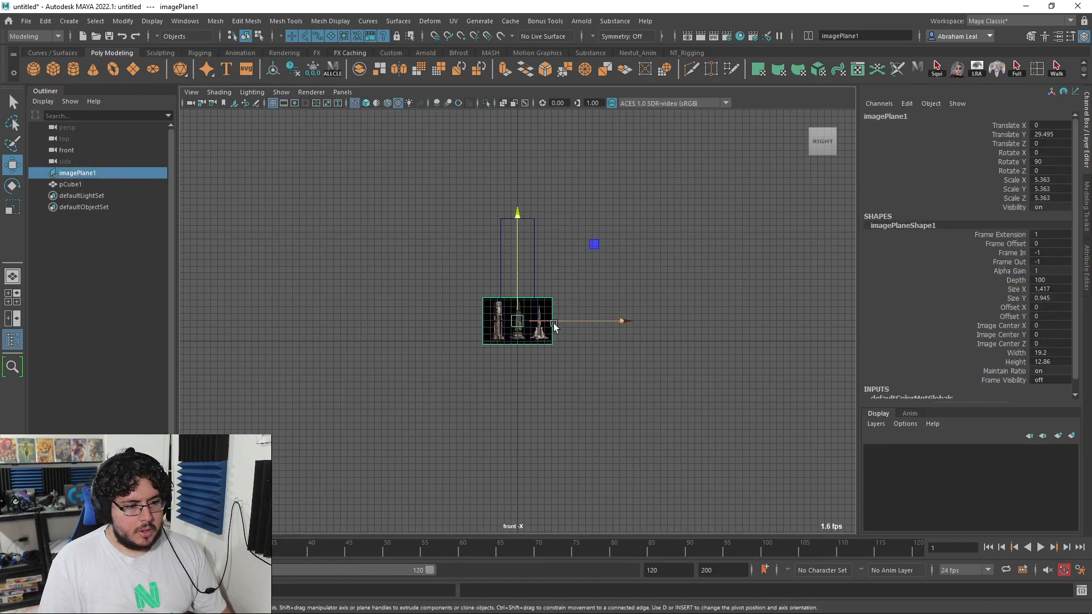
{"action": "key", "text": "f"}
{"action": "left_click_drag", "start_coordinate": [517, 321], "coordinate": [772, 159]}
{"action": "scroll", "coordinate": [576, 231], "scroll_direction": "up", "scroll_amount": 4}
{"action": "scroll", "coordinate": [576, 231], "scroll_direction": "up", "scroll_amount": 4}
{"action": "middle_click_drag", "start_coordinate": [691, 181], "coordinate": [712, 267], "text": "alt"}
{"action": "middle_click_drag", "start_coordinate": [728, 256], "coordinate": [692, 309], "text": "shift"}
{"action": "scroll", "coordinate": [673, 295], "scroll_direction": "down", "scroll_amount": 6}
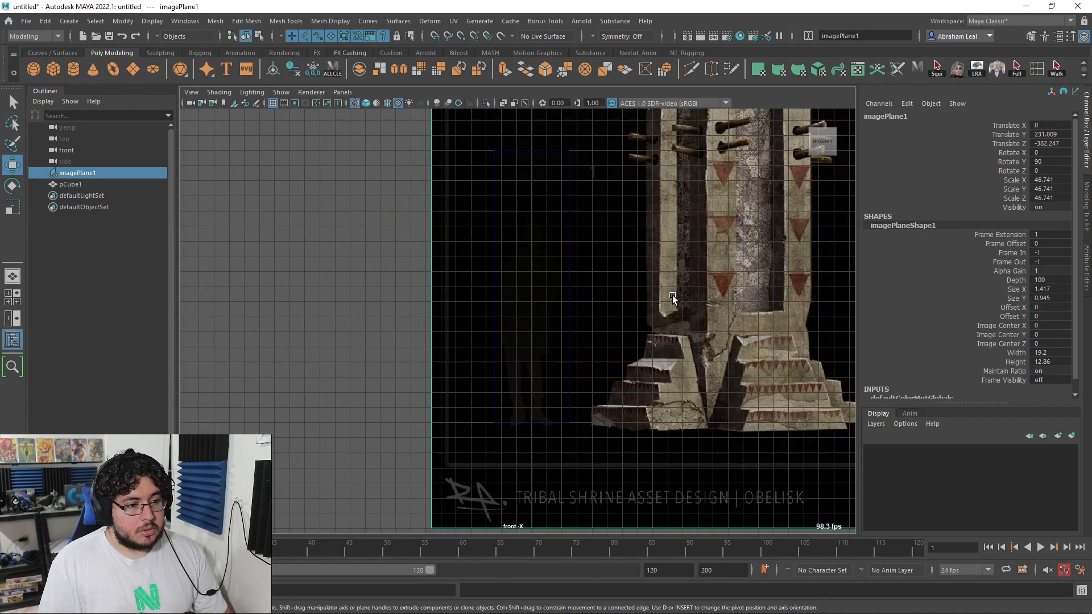
Fit the image's human figure to the box by scaling the image plane to about 58.5 and repositioning it
{"action": "key", "text": "r"}
{"action": "scroll", "coordinate": [674, 286], "scroll_direction": "down", "scroll_amount": 2}
{"action": "left_click_drag", "start_coordinate": [731, 240], "coordinate": [776, 195]}
{"action": "key", "text": "w"}
{"action": "scroll", "coordinate": [744, 227], "scroll_direction": "up", "scroll_amount": 8}
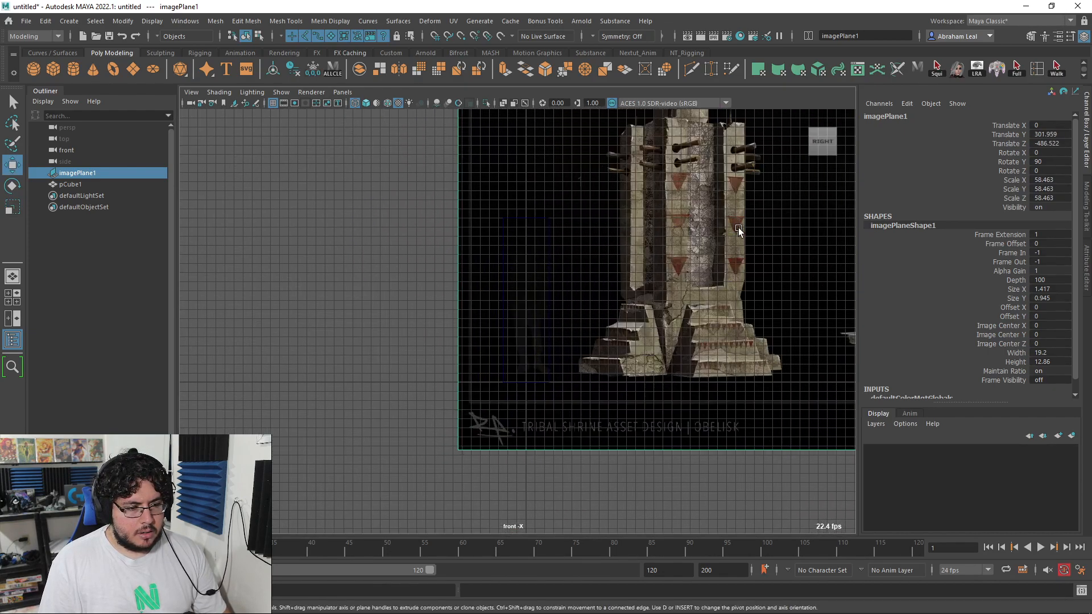
{"action": "scroll", "coordinate": [665, 278], "scroll_direction": "down", "scroll_amount": 6}
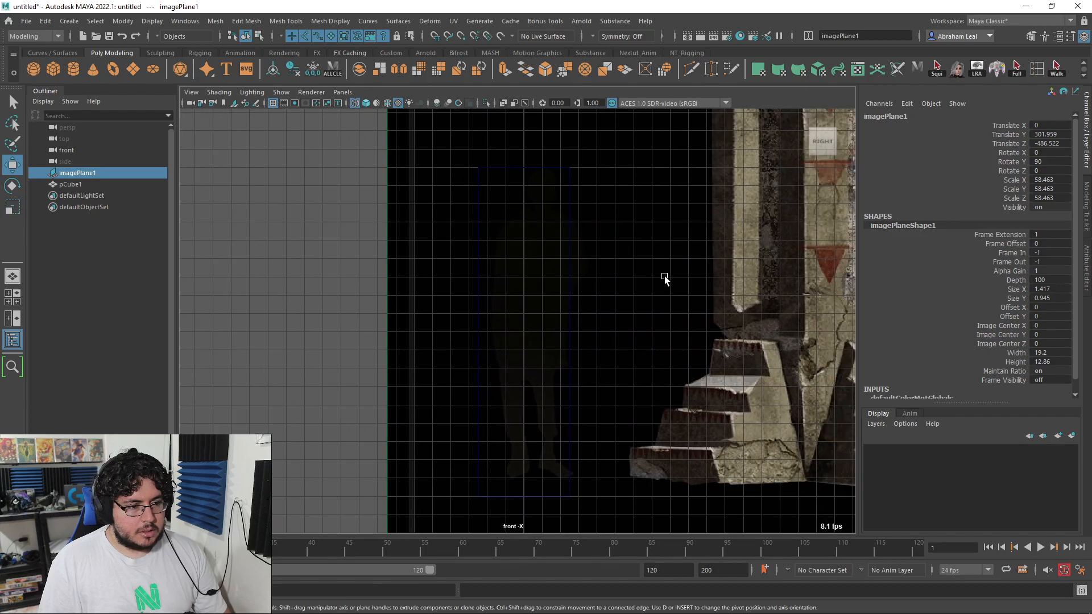
Move the image plane to about 287.6 in Y and 12.7 in Z, placing the middle obelisk over the box at the origin
{"action": "left_click_drag", "start_coordinate": [683, 255], "coordinate": [520, 280]}
{"action": "scroll", "coordinate": [518, 260], "scroll_direction": "up", "scroll_amount": 3}
{"action": "scroll", "coordinate": [517, 260], "scroll_direction": "up", "scroll_amount": 4}
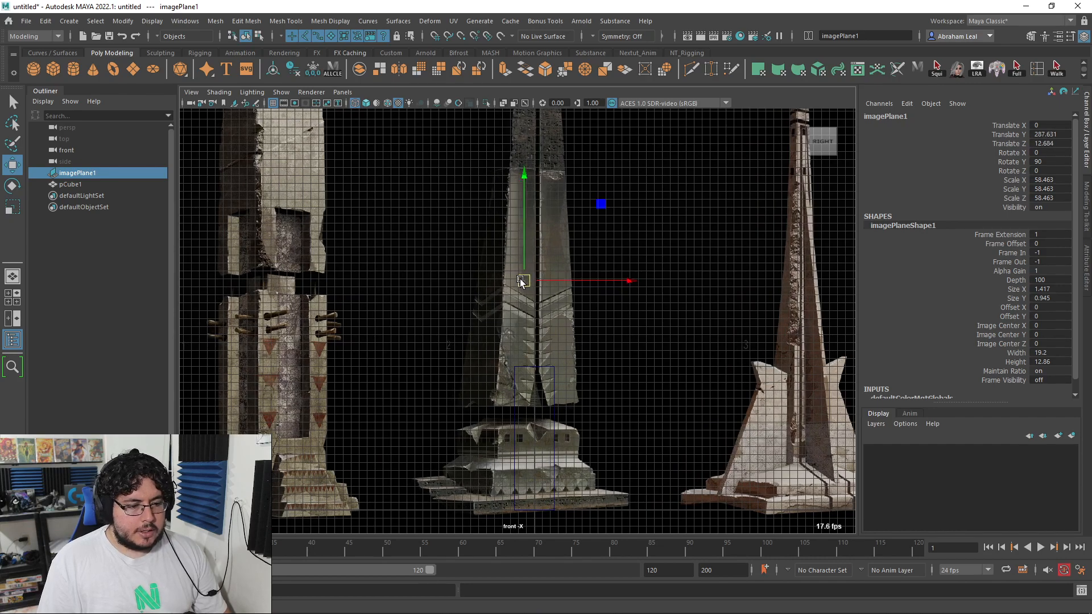
{"action": "middle_click_drag", "start_coordinate": [562, 259], "coordinate": [556, 280], "text": "alt"}
{"action": "scroll", "coordinate": [525, 254], "scroll_direction": "down", "scroll_amount": 5}
{"action": "scroll", "coordinate": [525, 254], "scroll_direction": "up", "scroll_amount": 3}
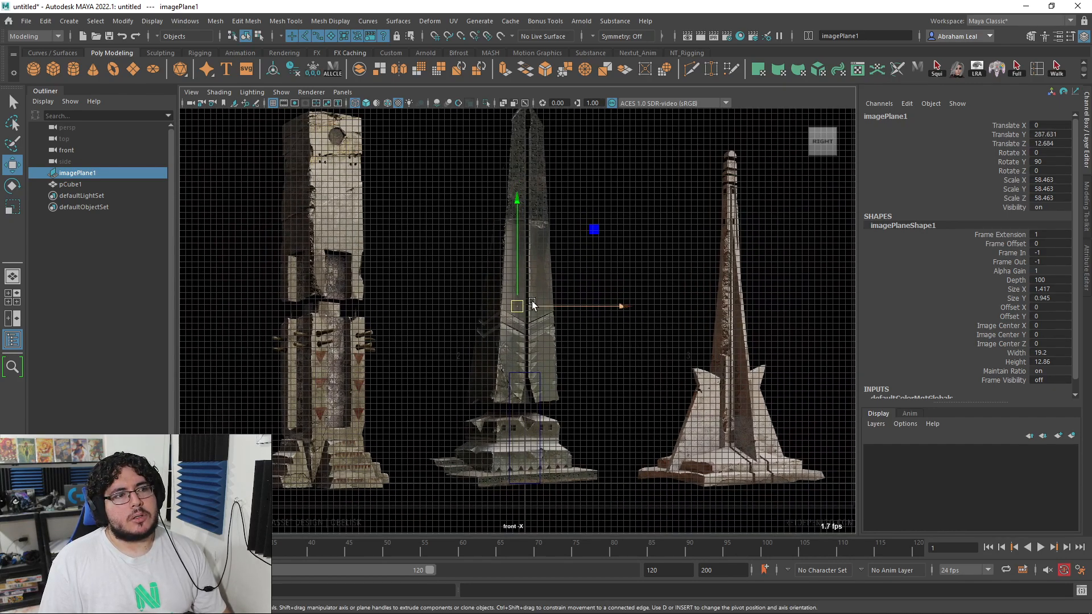
{"action": "scroll", "coordinate": [517, 301], "scroll_direction": "up", "scroll_amount": 2}
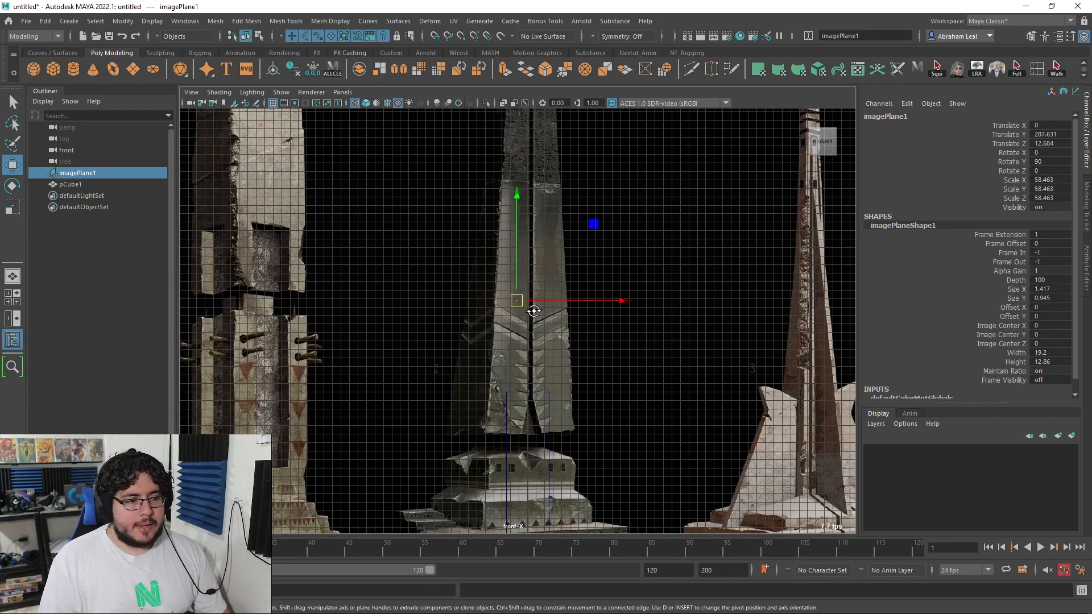
Nudge the image plane to about 289 in Y and 16.7 in Z to center the middle obelisk on the box
{"action": "left_click_drag", "start_coordinate": [518, 303], "coordinate": [516, 302]}
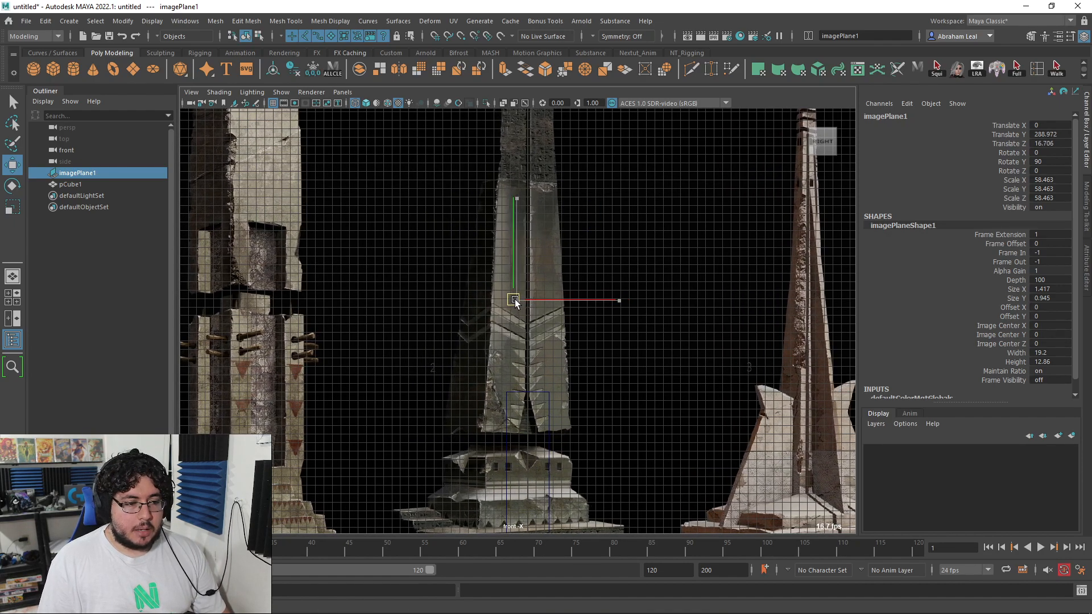
{"action": "middle_click_drag", "start_coordinate": [559, 336], "coordinate": [570, 224], "text": "alt"}
{"action": "scroll", "coordinate": [570, 224], "scroll_direction": "down", "scroll_amount": 3}
{"action": "scroll", "coordinate": [693, 231], "scroll_direction": "up", "scroll_amount": 2}
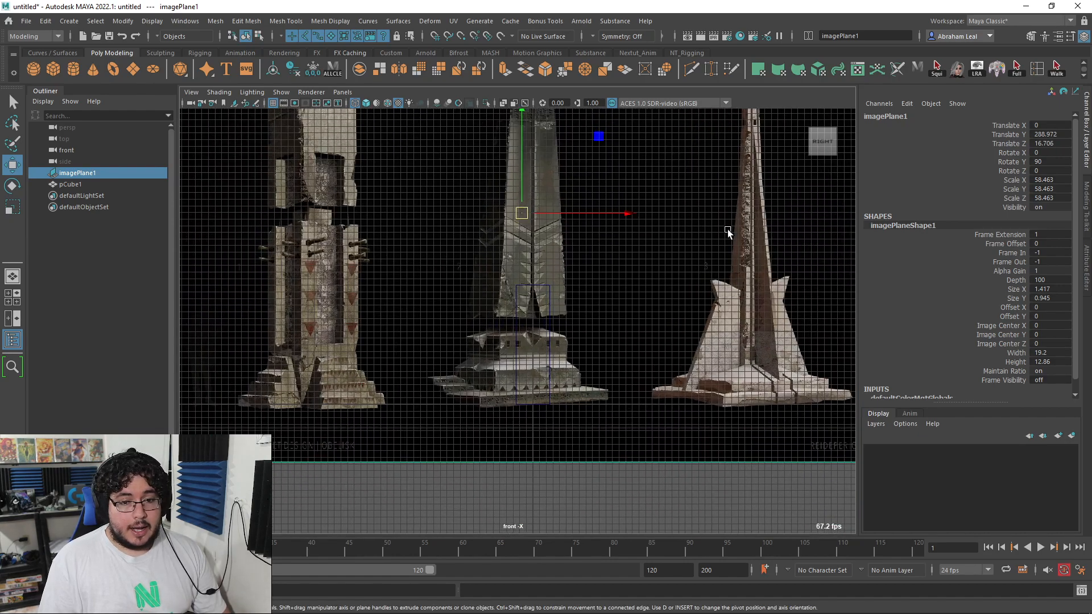
{"action": "scroll", "coordinate": [624, 339], "scroll_direction": "up", "scroll_amount": 2}
{"action": "scroll", "coordinate": [626, 335], "scroll_direction": "down", "scroll_amount": 2}
{"action": "scroll", "coordinate": [626, 334], "scroll_direction": "up", "scroll_amount": 3}
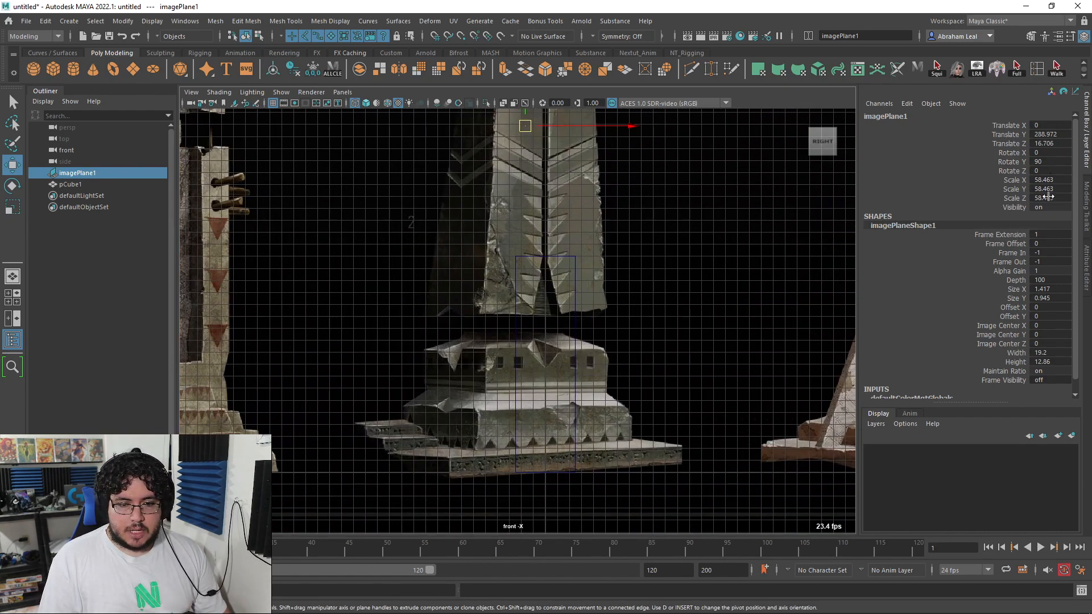
Set the image plane's X, Y and Z scale to 58
{"action": "left_click_drag", "start_coordinate": [1047, 180], "coordinate": [1056, 199]}
{"action": "type", "text": "5"}
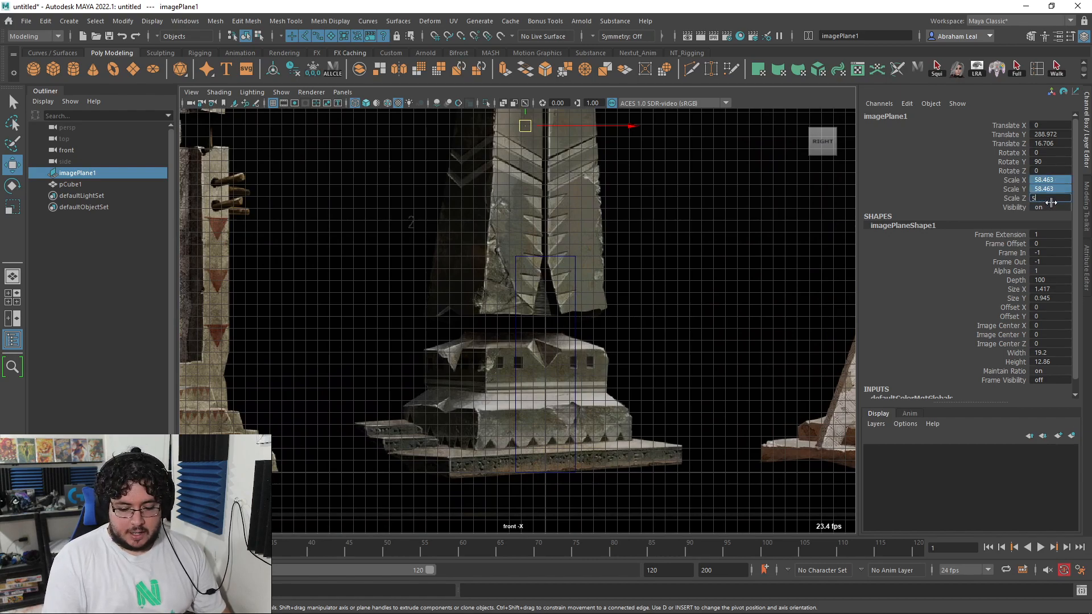
{"action": "type", "text": "8"}
{"action": "key", "text": "Return"}
Delete the scaled image plane and hide the oversized front camera in the perspective view
{"action": "key", "text": "Delete"}
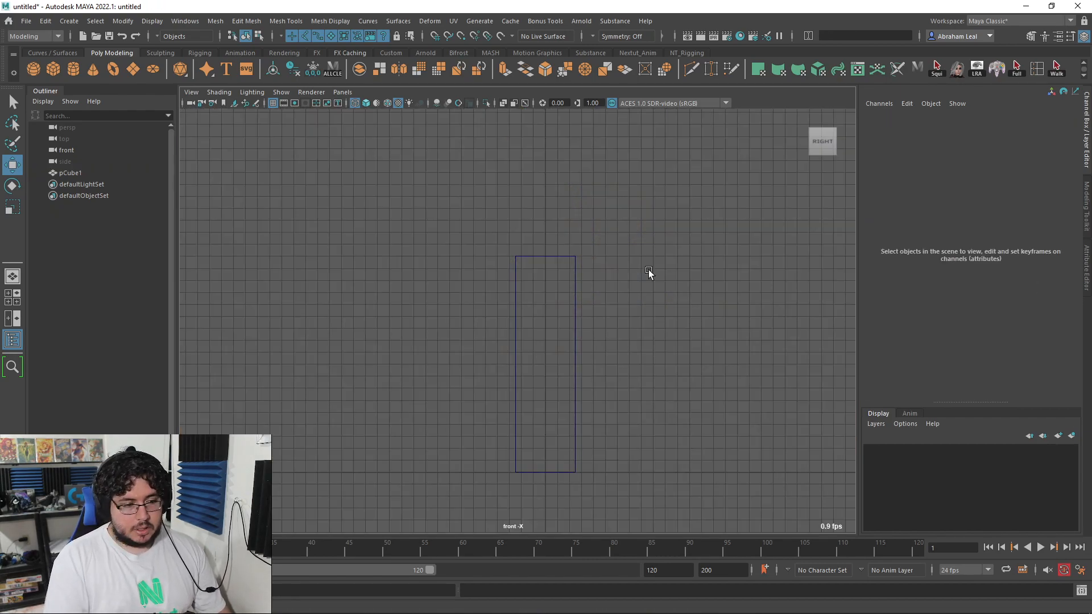
{"action": "key", "text": "space"}
{"action": "key", "text": "space"}
{"action": "scroll", "coordinate": [690, 287], "scroll_direction": "down", "scroll_amount": 5}
{"action": "left_click_drag", "start_coordinate": [654, 319], "coordinate": [580, 295], "text": "alt"}
{"action": "right_click_drag", "start_coordinate": [580, 296], "coordinate": [666, 261], "text": "alt"}
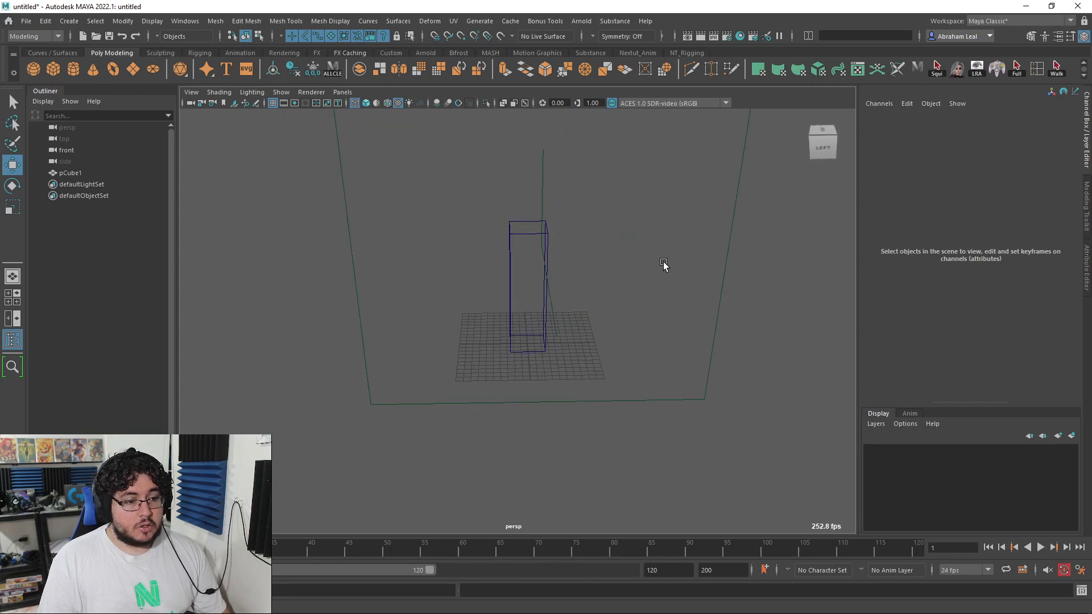
{"action": "left_click_drag", "start_coordinate": [665, 260], "coordinate": [816, 331]}
{"action": "key", "text": "Delete"}
{"action": "key", "text": "ctrl+h"}
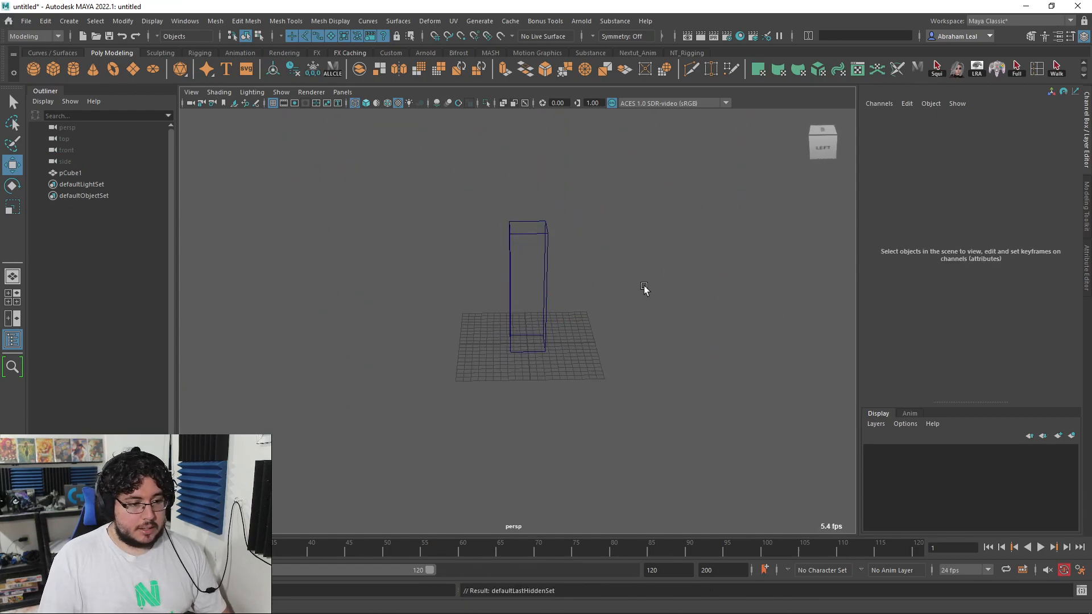
Load reide-perigo-tribalshrine-obelisk.jpg as an image plane on the perspective camera
{"action": "left_click_drag", "start_coordinate": [397, 264], "coordinate": [225, 123], "text": "alt"}
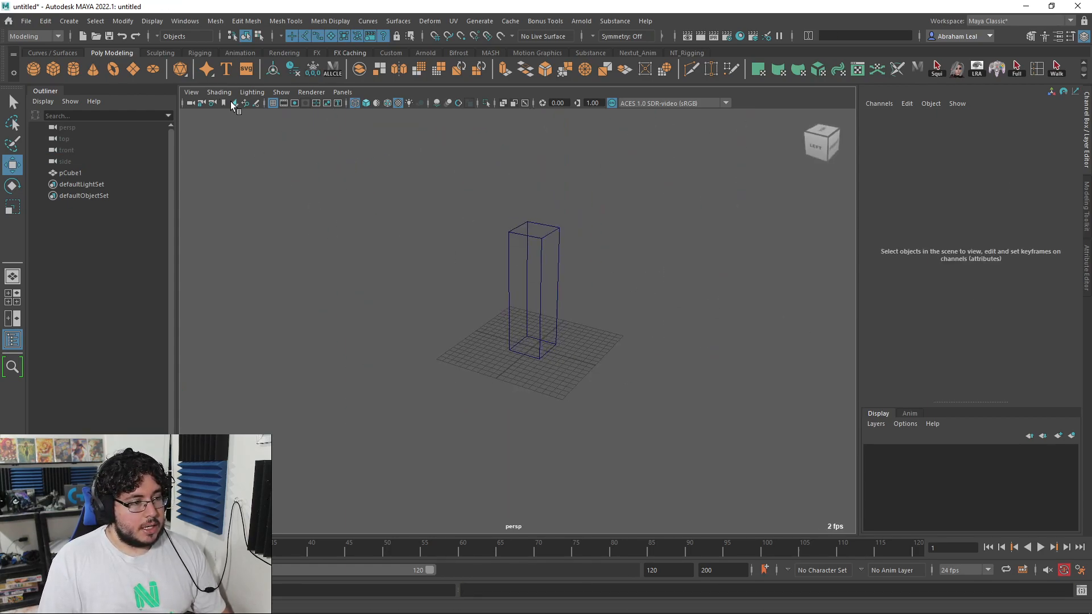
{"action": "left_click", "coordinate": [232, 104]}
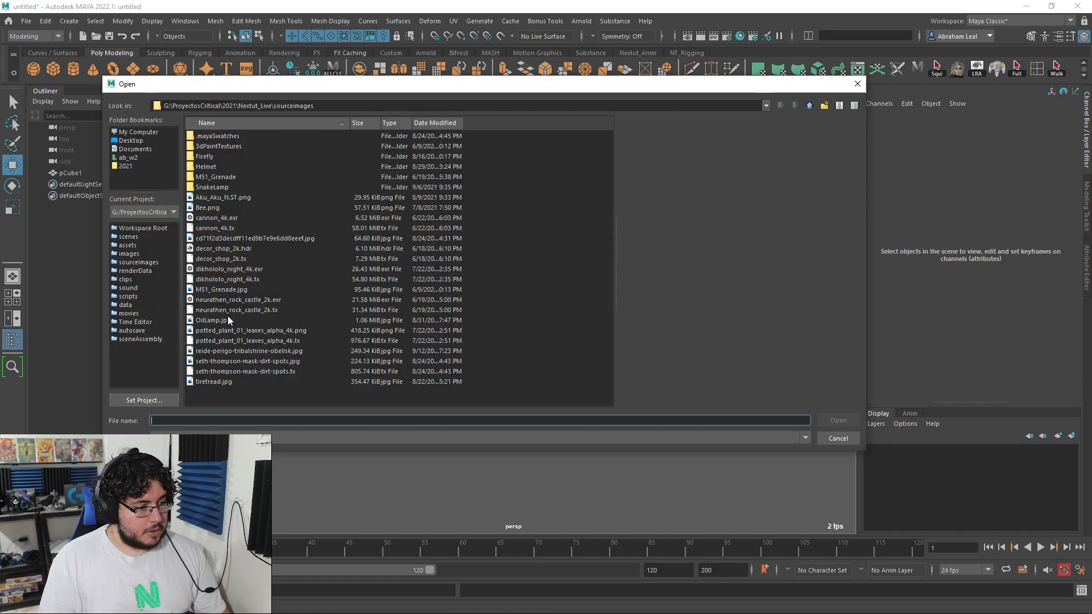
{"action": "double_click", "coordinate": [239, 351]}
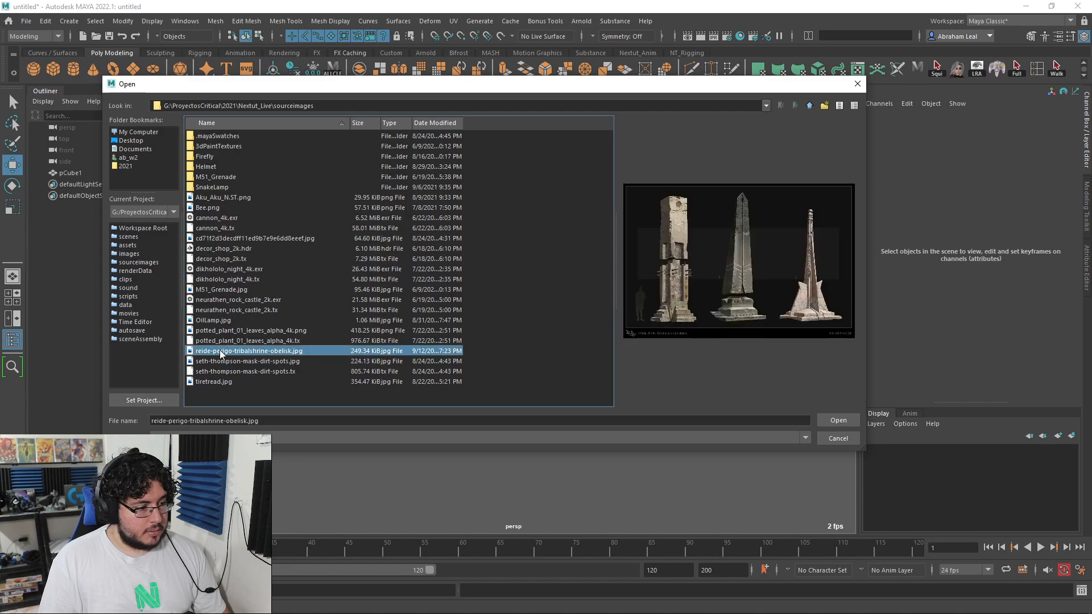
{"action": "key", "text": "space"}
{"action": "left_click_drag", "start_coordinate": [563, 324], "coordinate": [564, 308]}
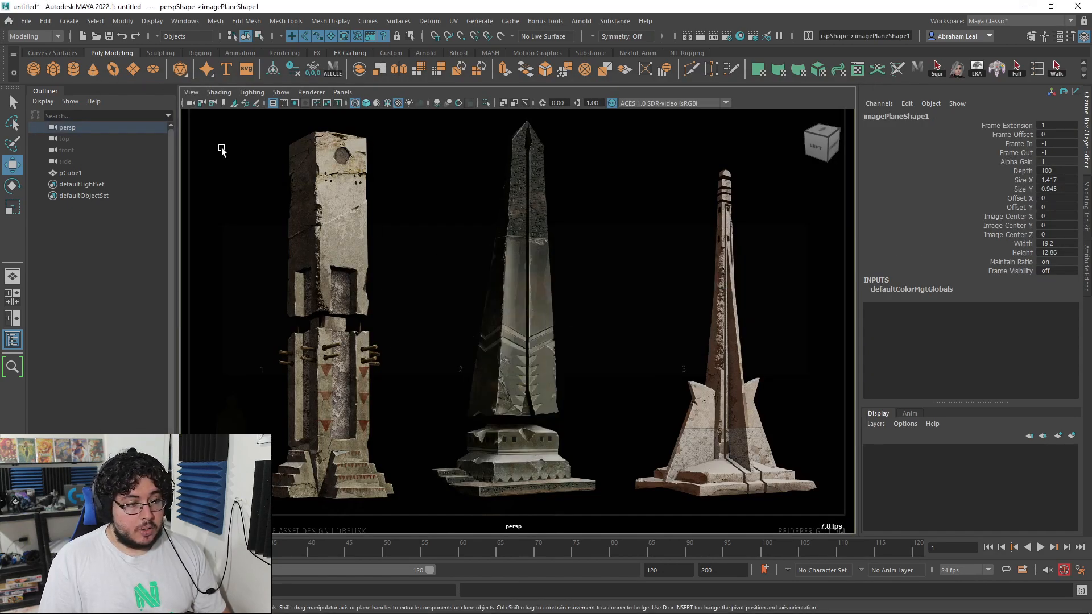
Set the perspective camera's image plane depth to 10000 so the box and grid draw in front of it
{"action": "left_click", "coordinate": [191, 104]}
{"action": "key", "text": "ctrl+a"}
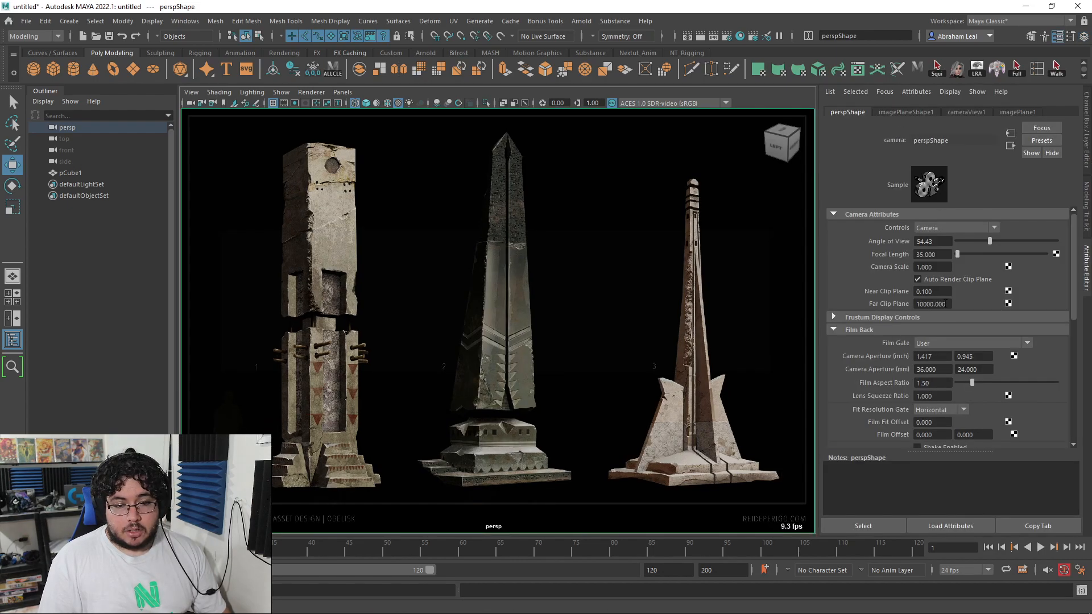
{"action": "scroll", "coordinate": [930, 387], "scroll_direction": "down", "scroll_amount": 5}
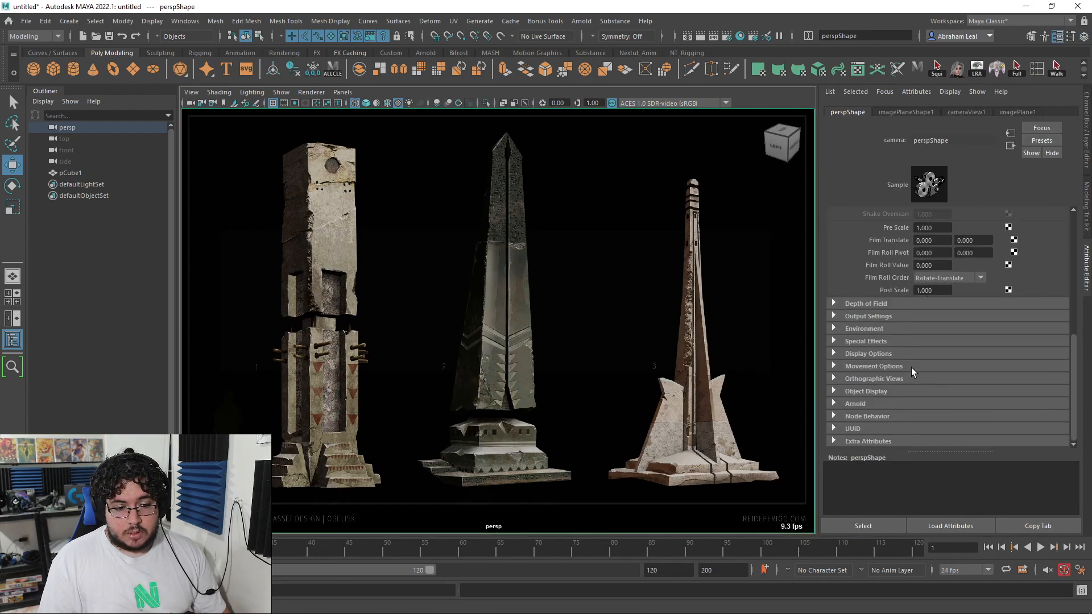
{"action": "left_click", "coordinate": [907, 112]}
{"action": "scroll", "coordinate": [899, 307], "scroll_direction": "down", "scroll_amount": 4}
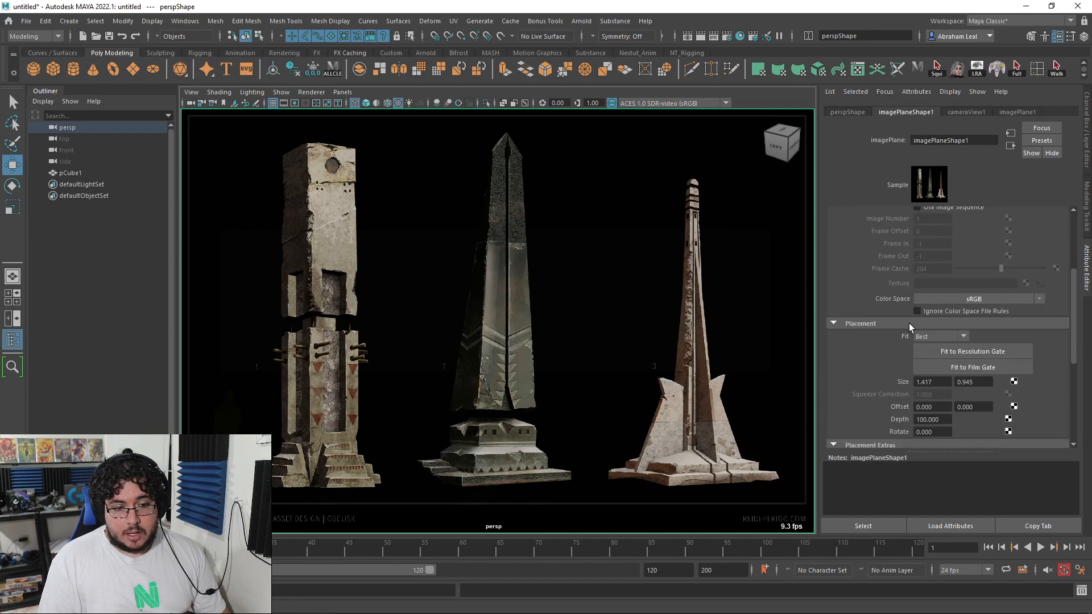
{"action": "type", "text": "0"}
{"action": "key", "text": "Return"}
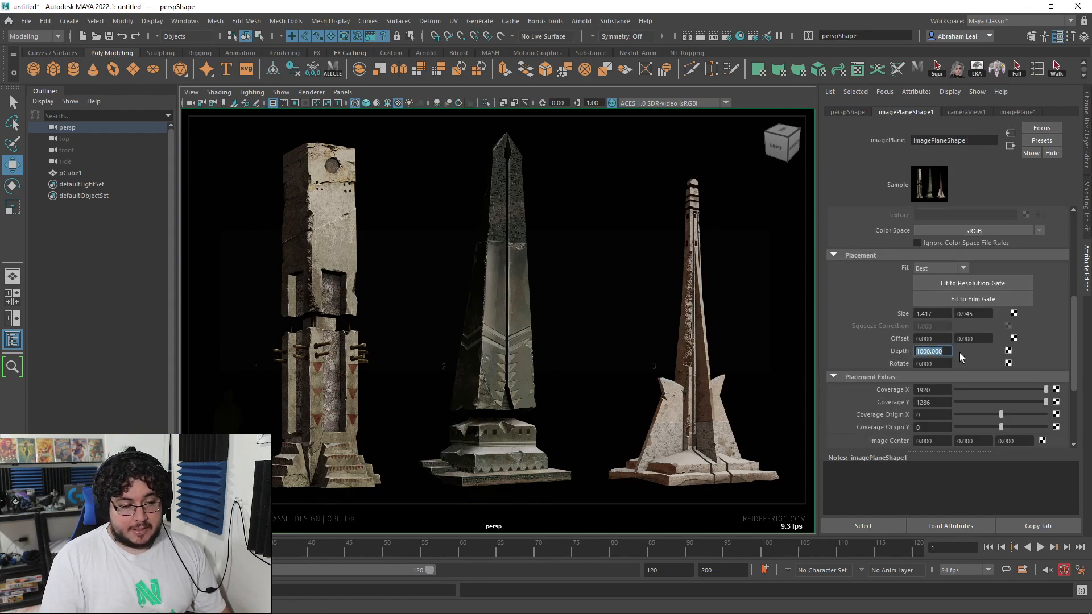
{"action": "type", "text": "0"}
{"action": "key", "text": "Return"}
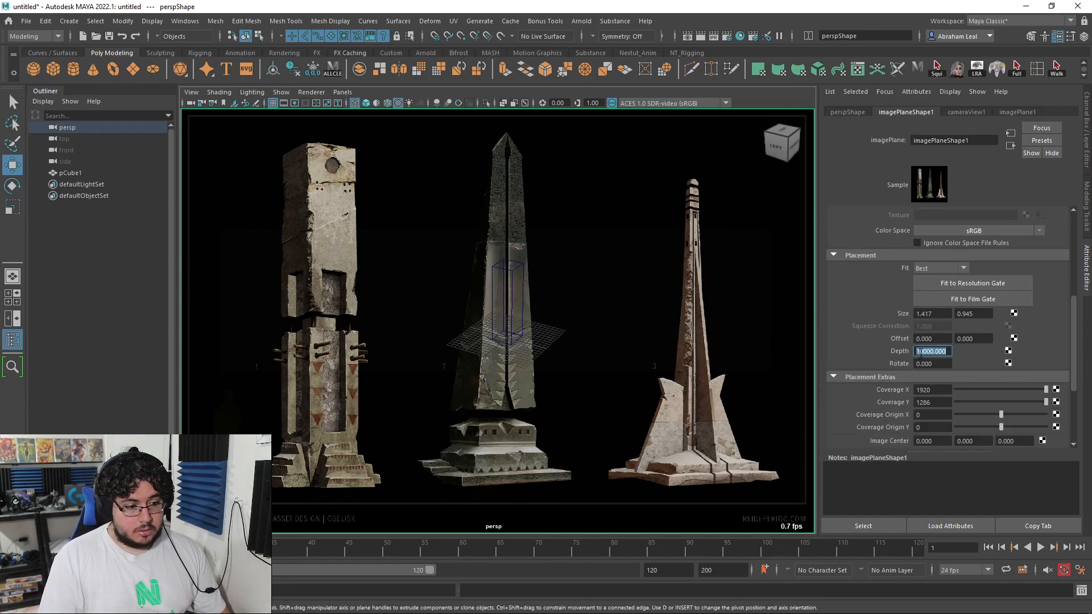
Check the box against the image and the camera's Object Display settings, and delete the perspective camera's image plane
{"action": "left_click_drag", "start_coordinate": [674, 357], "coordinate": [611, 324], "text": "alt"}
{"action": "middle_click_drag", "start_coordinate": [611, 325], "coordinate": [610, 363], "text": "alt"}
{"action": "right_click_drag", "start_coordinate": [609, 363], "coordinate": [675, 414], "text": "alt"}
{"action": "left_click", "coordinate": [846, 112]}
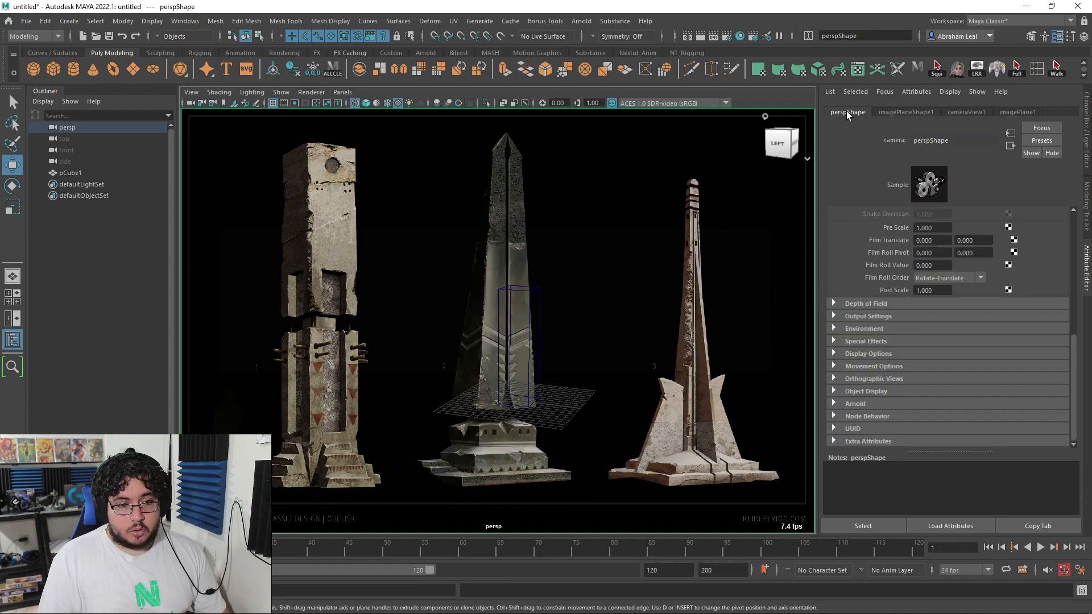
{"action": "left_click", "coordinate": [837, 390]}
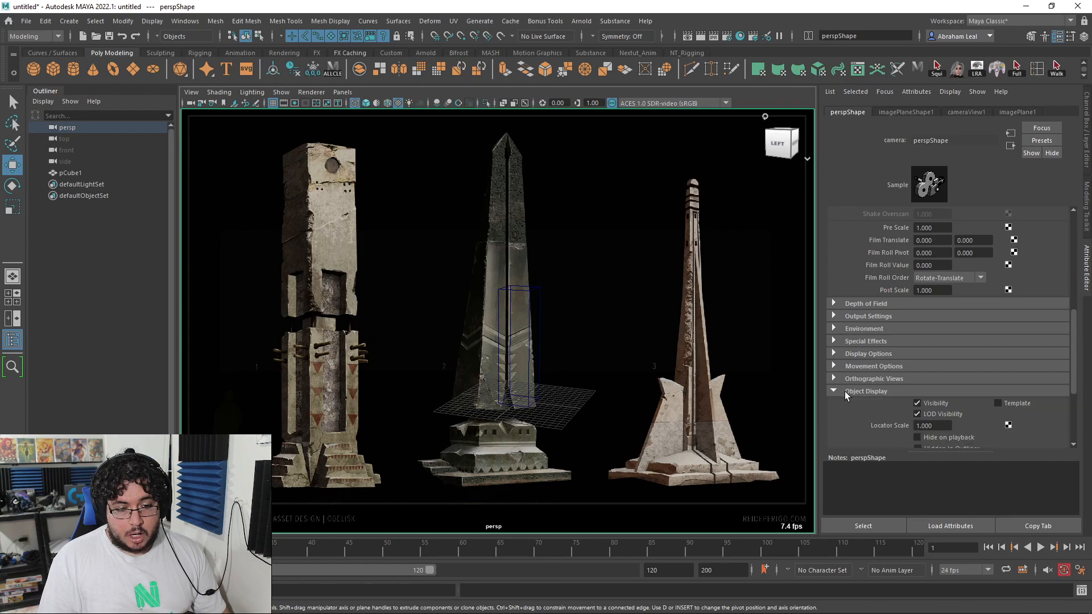
{"action": "scroll", "coordinate": [839, 390], "scroll_direction": "down", "scroll_amount": 3}
{"action": "left_click", "coordinate": [610, 317]}
{"action": "key", "text": "space"}
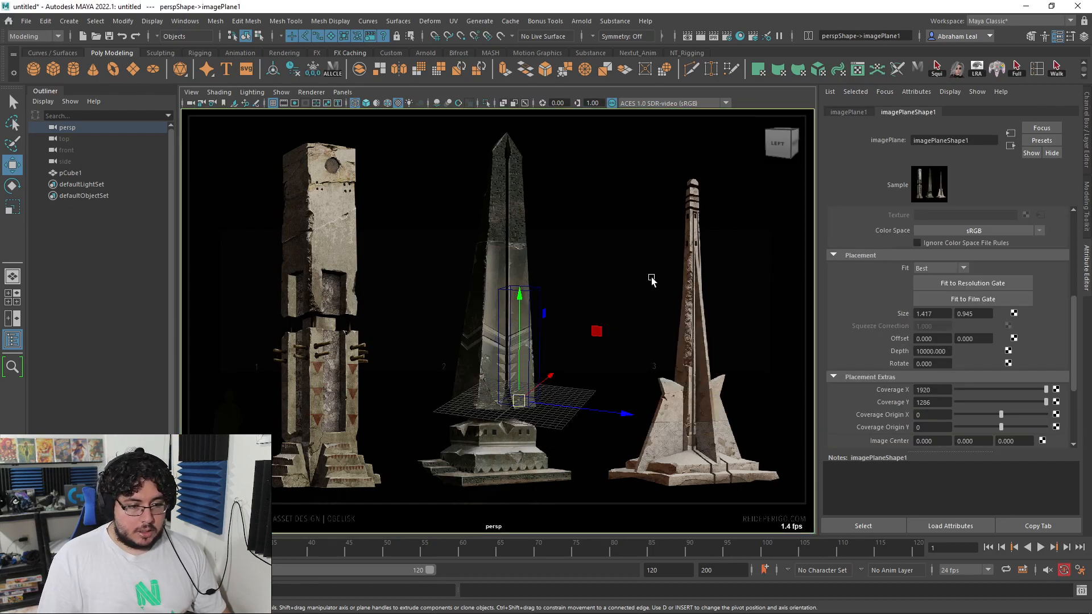
{"action": "key", "text": "Delete"}
{"action": "key", "text": "space"}
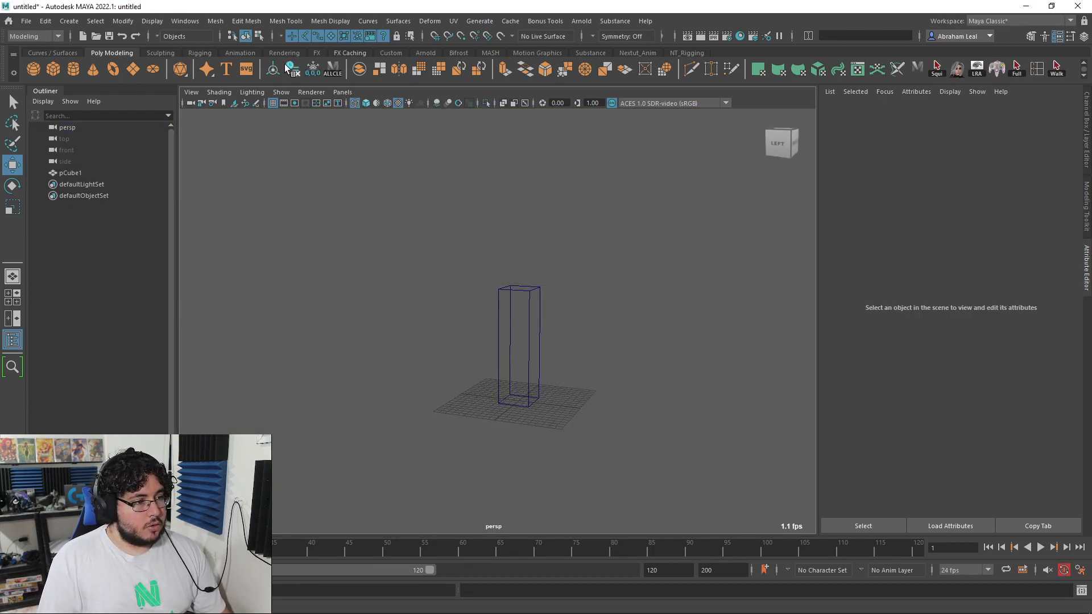
Create a new camera and look through it, orbiting until the box is framed in an angled view
{"action": "left_click", "coordinate": [284, 52]}
{"action": "left_click", "coordinate": [153, 70]}
{"action": "left_click", "coordinate": [342, 92]}
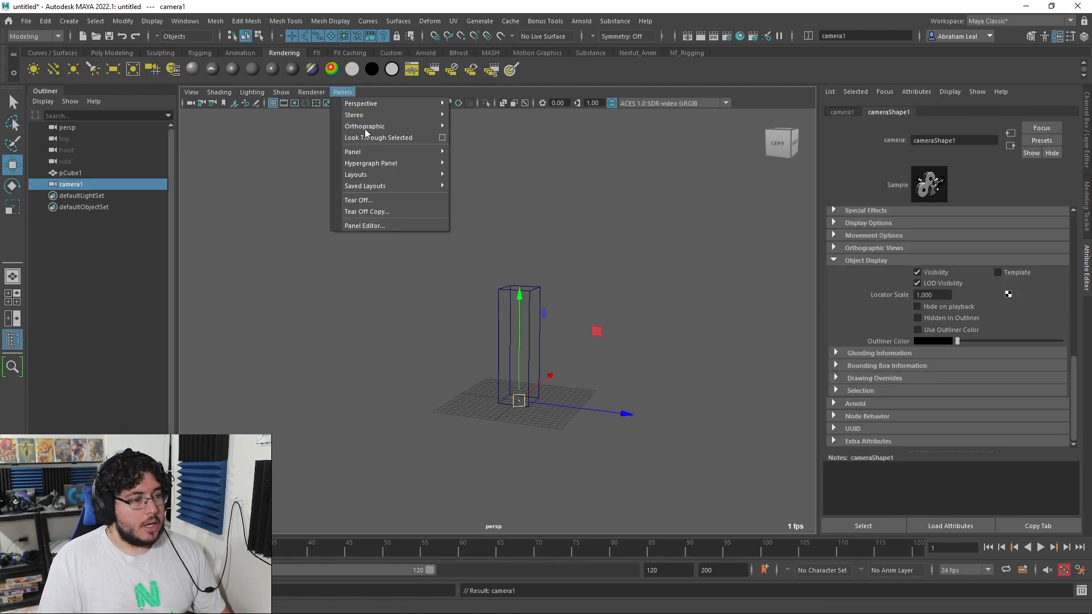
{"action": "left_click", "coordinate": [364, 137]}
{"action": "left_click_drag", "start_coordinate": [528, 317], "coordinate": [439, 306], "text": "alt"}
{"action": "scroll", "coordinate": [483, 300], "scroll_direction": "down", "scroll_amount": 15}
Load reide-perigo-tribalshrine-obelisk.jpg as an image plane on the new camera and set its depth to 10000
{"action": "middle_click_drag", "start_coordinate": [362, 244], "coordinate": [353, 285], "text": "alt"}
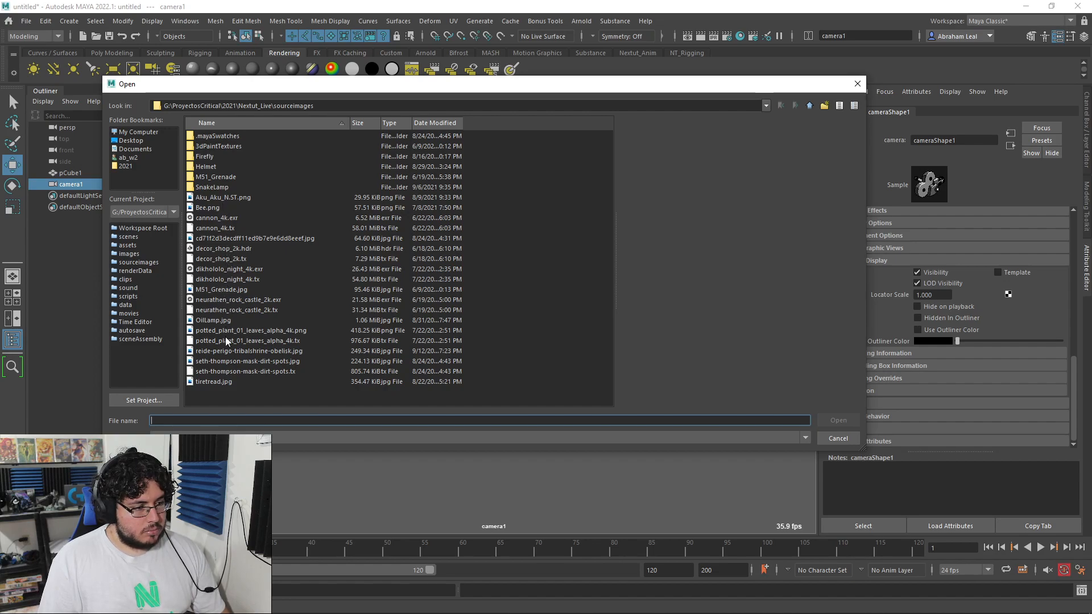
{"action": "left_click", "coordinate": [218, 352]}
{"action": "left_click", "coordinate": [838, 421]}
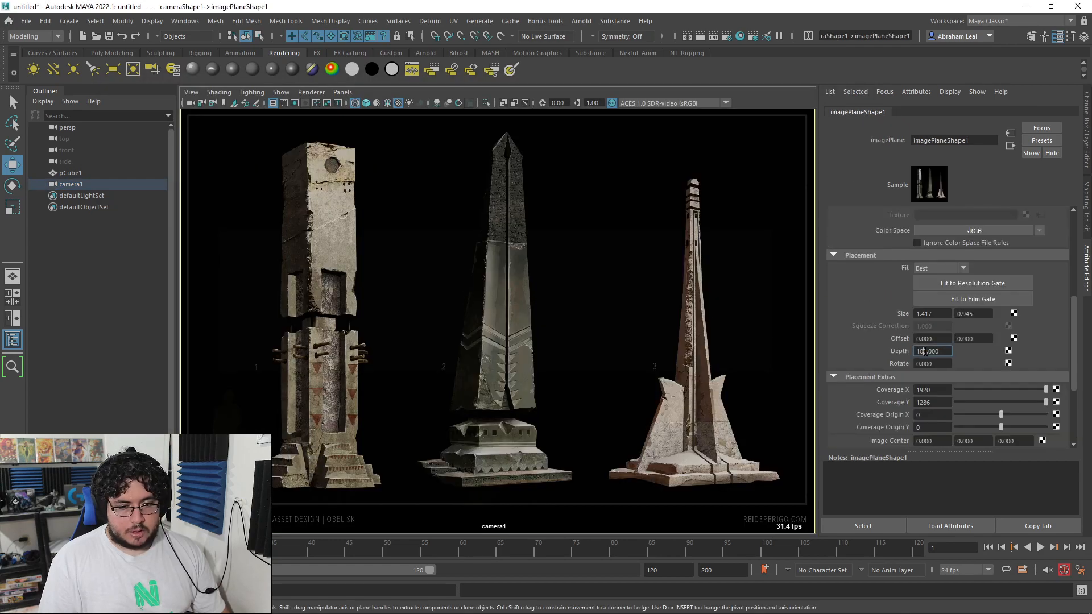
{"action": "left_click", "coordinate": [924, 351]}
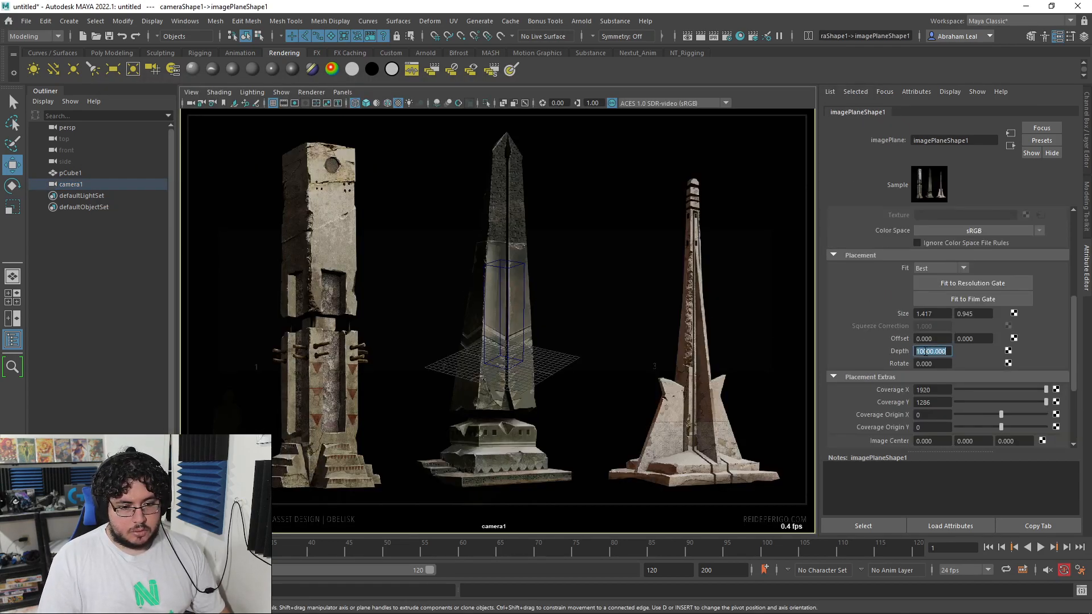
{"action": "key", "text": "Return"}
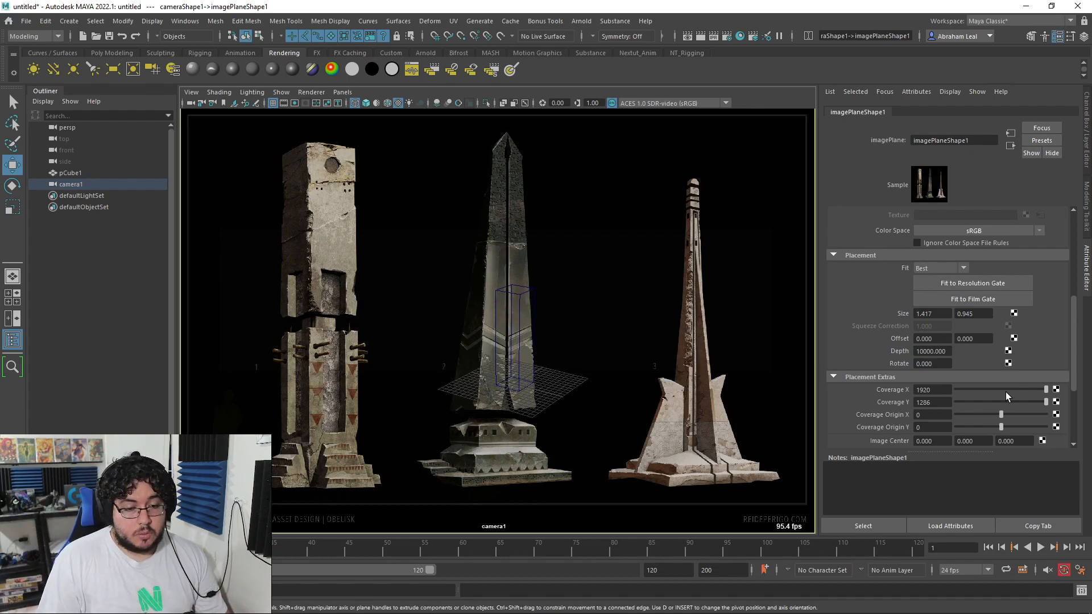
Set the new camera's overscan to 1.2 in its Display Options
{"action": "scroll", "coordinate": [888, 340], "scroll_direction": "up", "scroll_amount": 1}
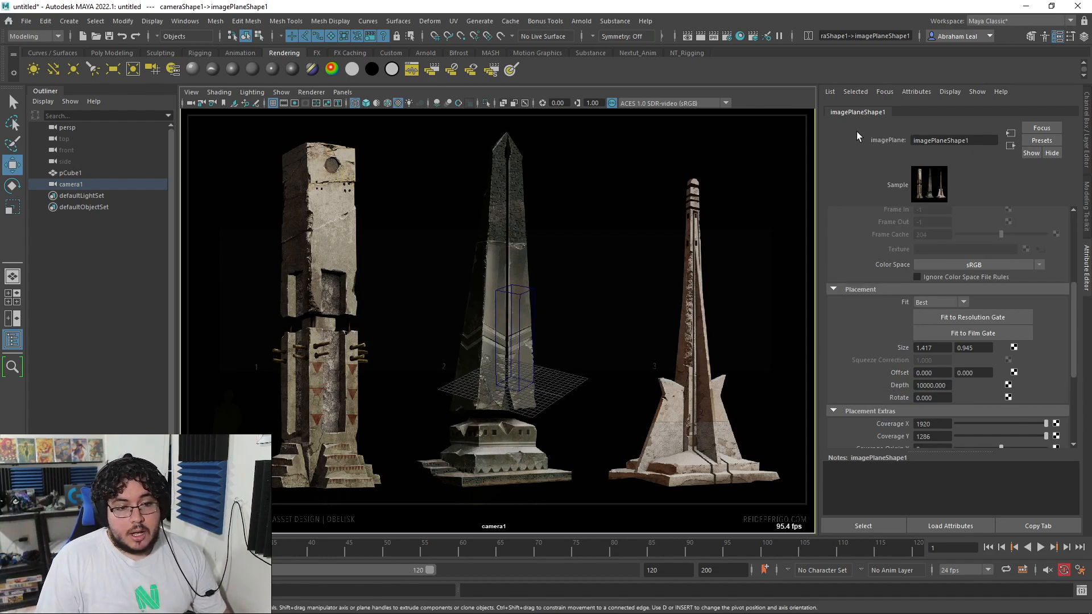
{"action": "left_click", "coordinate": [190, 103]}
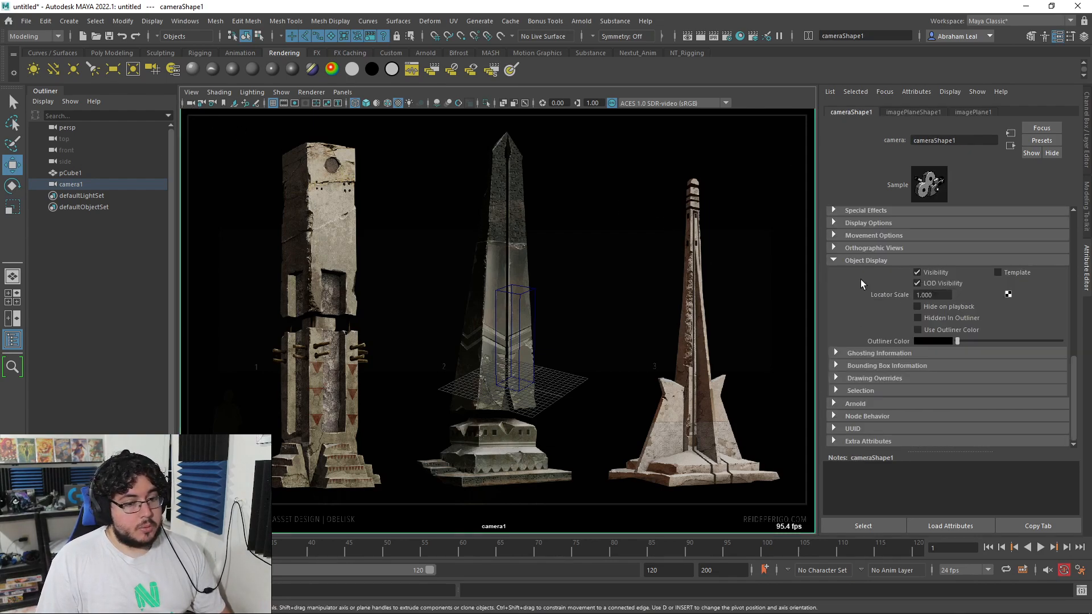
{"action": "left_click", "coordinate": [834, 221]}
{"action": "left_click", "coordinate": [917, 348]}
{"action": "type", "text": "1.2"}
{"action": "key", "text": "Return"}
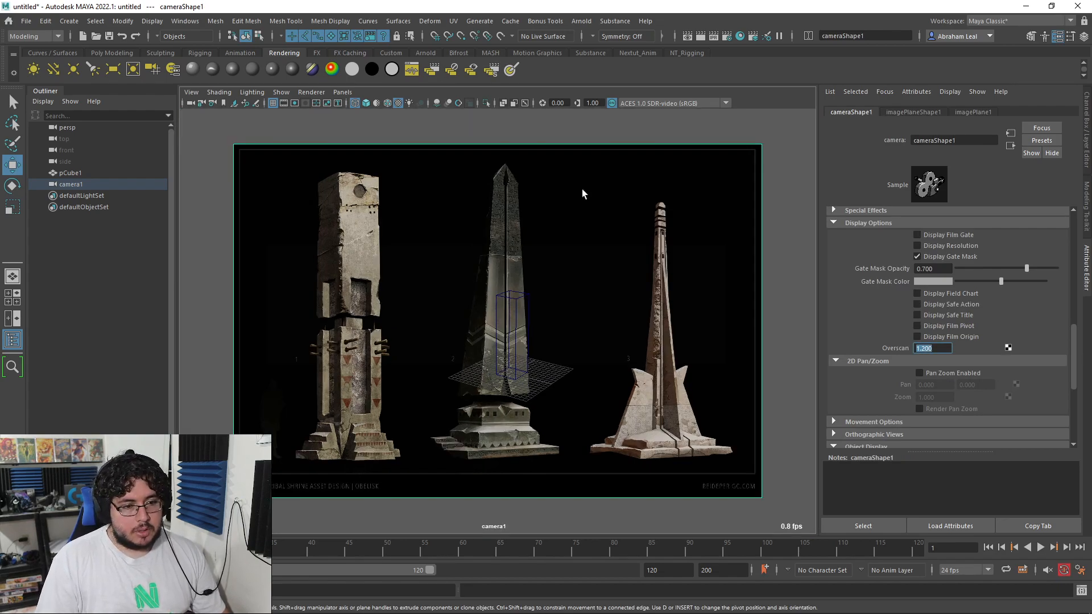
Orbit the new camera to a low, near-frontal angle and move the human-scale box along X away from the origin, beside the first obelisk
{"action": "left_click", "coordinate": [783, 309]}
{"action": "left_click_drag", "start_coordinate": [623, 267], "coordinate": [584, 274], "text": "alt"}
{"action": "middle_click_drag", "start_coordinate": [584, 274], "coordinate": [590, 295], "text": "alt"}
{"action": "mouse_move", "coordinate": [590, 298]}
{"action": "left_mouse_down", "text": "alt"}
{"action": "mouse_move", "coordinate": [507, 319]}
{"action": "mouse_move", "coordinate": [537, 310]}
{"action": "mouse_move", "coordinate": [535, 322]}
{"action": "mouse_move", "coordinate": [580, 310]}
{"action": "mouse_move", "coordinate": [572, 285]}
{"action": "mouse_move", "coordinate": [302, 302]}
{"action": "mouse_move", "coordinate": [366, 287]}
{"action": "mouse_move", "coordinate": [315, 308]}
{"action": "mouse_move", "coordinate": [420, 316]}
{"action": "mouse_move", "coordinate": [471, 300]}
{"action": "left_mouse_up", "text": "alt"}
{"action": "left_click", "coordinate": [522, 320]}
{"action": "left_click", "coordinate": [572, 285]}
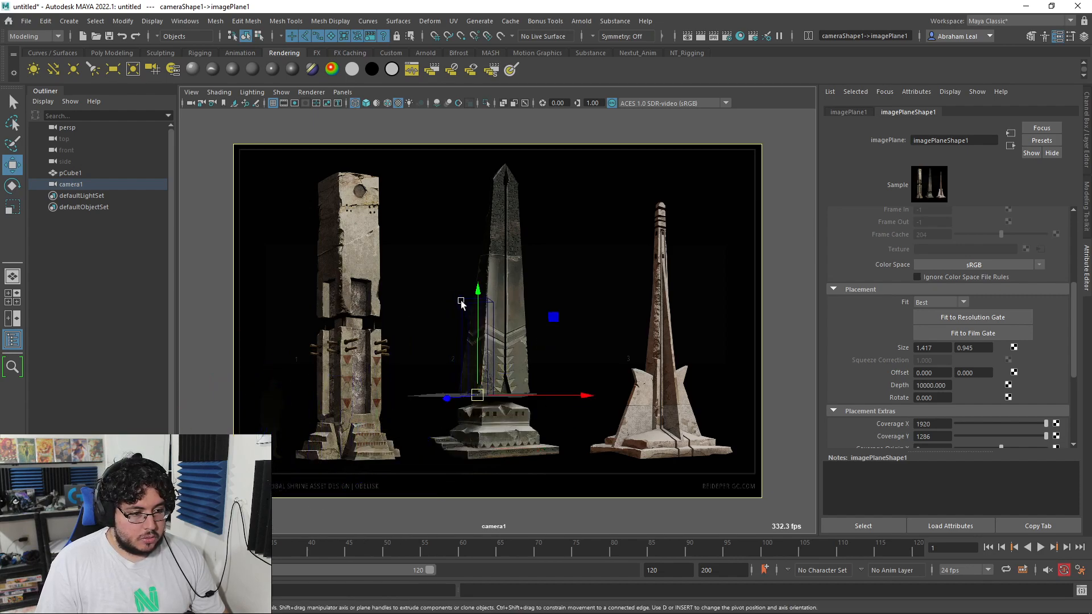
{"action": "left_click", "coordinate": [462, 302]}
{"action": "left_click_drag", "start_coordinate": [565, 395], "coordinate": [353, 333]}
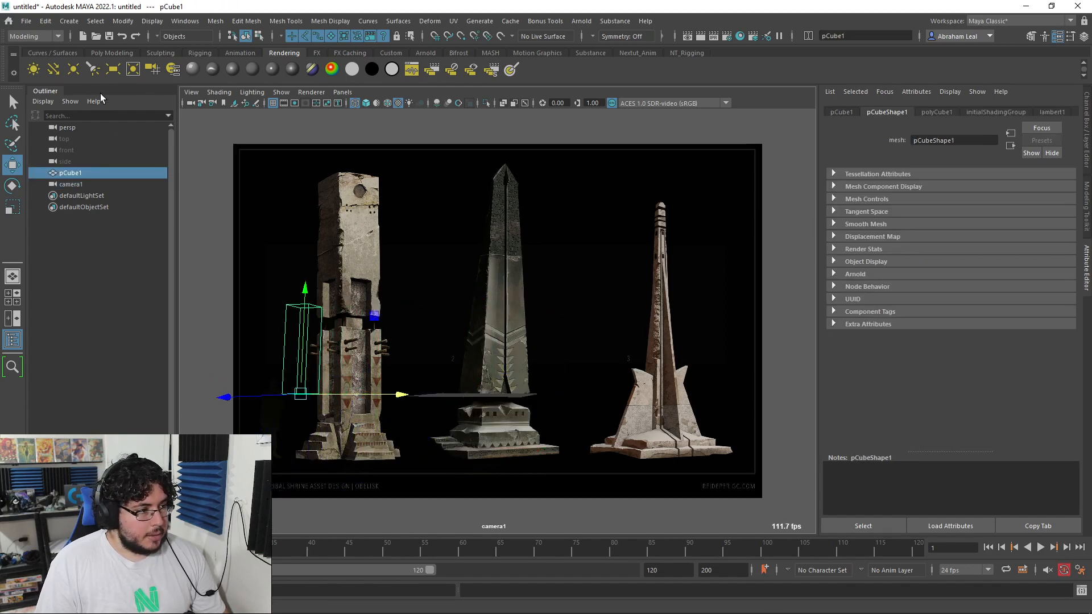
Create a polygon cube, move its pivot to the bottom and raise the cube so its base sits on the grid
{"action": "left_click", "coordinate": [112, 53]}
{"action": "left_click", "coordinate": [53, 69]}
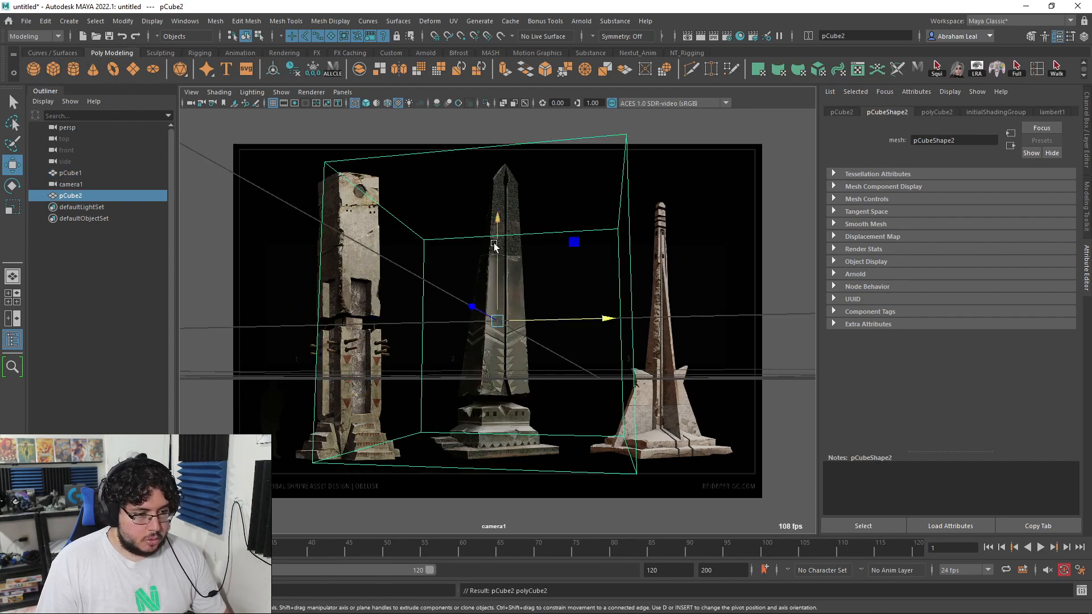
{"action": "left_click_drag", "start_coordinate": [497, 225], "coordinate": [513, 459]}
{"action": "key", "text": "d"}
{"action": "key", "text": "d"}
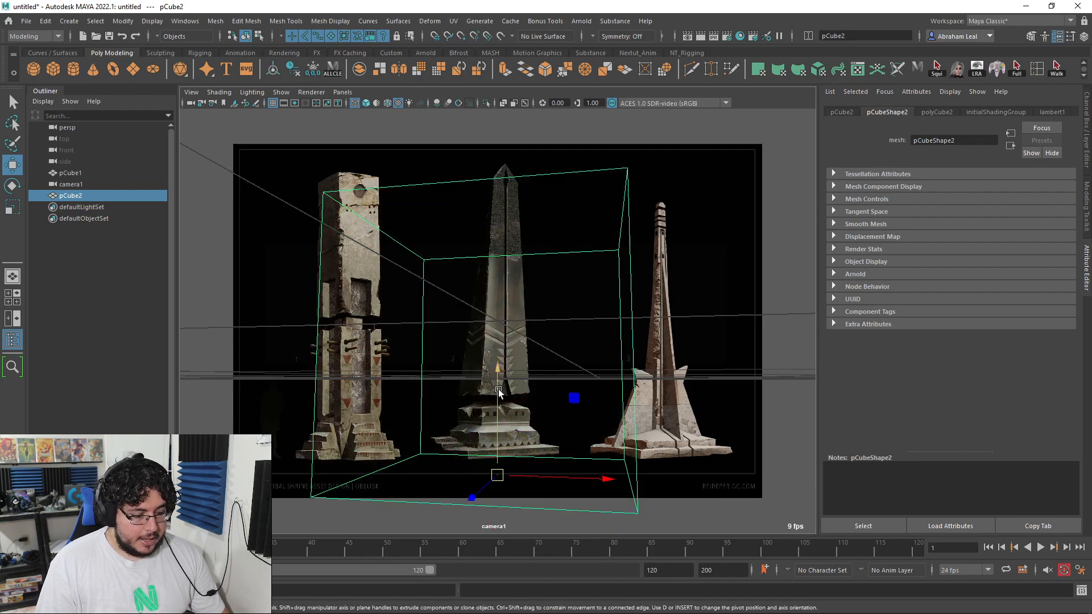
{"action": "left_click_drag", "start_coordinate": [497, 382], "coordinate": [497, 358]}
Match the camera's angle and distance to the middle obelisk's base in the image, and scale the new cube to fit around it
{"action": "scroll", "coordinate": [557, 327], "scroll_direction": "down", "scroll_amount": 5}
{"action": "left_click_drag", "start_coordinate": [557, 326], "coordinate": [566, 297], "text": "alt"}
{"action": "scroll", "coordinate": [540, 353], "scroll_direction": "down", "scroll_amount": 3}
{"action": "key", "text": "r"}
{"action": "left_click_drag", "start_coordinate": [518, 400], "coordinate": [547, 394]}
{"action": "mouse_move", "coordinate": [547, 394]}
{"action": "left_mouse_down", "text": "alt"}
{"action": "mouse_move", "coordinate": [556, 429]}
{"action": "mouse_move", "coordinate": [561, 406]}
{"action": "left_mouse_up", "text": "alt"}
{"action": "right_click_drag", "start_coordinate": [561, 406], "coordinate": [614, 415], "text": "alt"}
{"action": "middle_click_drag", "start_coordinate": [614, 415], "coordinate": [579, 411], "text": "alt"}
{"action": "mouse_move", "coordinate": [579, 413]}
{"action": "left_mouse_down", "text": "alt"}
{"action": "mouse_move", "coordinate": [556, 434]}
{"action": "mouse_move", "coordinate": [573, 434]}
{"action": "mouse_move", "coordinate": [592, 412]}
{"action": "mouse_move", "coordinate": [579, 405]}
{"action": "mouse_move", "coordinate": [590, 441]}
{"action": "mouse_move", "coordinate": [592, 420]}
{"action": "mouse_move", "coordinate": [575, 433]}
{"action": "mouse_move", "coordinate": [590, 444]}
{"action": "mouse_move", "coordinate": [550, 439]}
{"action": "mouse_move", "coordinate": [594, 419]}
{"action": "mouse_move", "coordinate": [581, 404]}
{"action": "left_mouse_up", "text": "alt"}
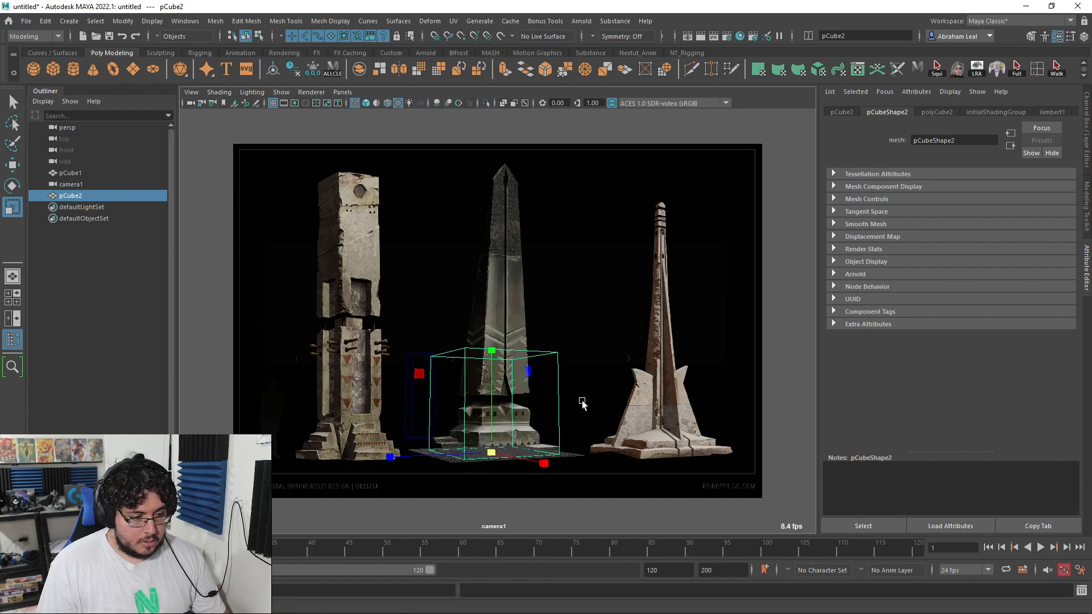
Raise the cube's top vertices to the middle obelisk's tip and scale them inward to form a tapered shaft
{"action": "right_click_drag", "start_coordinate": [550, 356], "coordinate": [566, 286]}
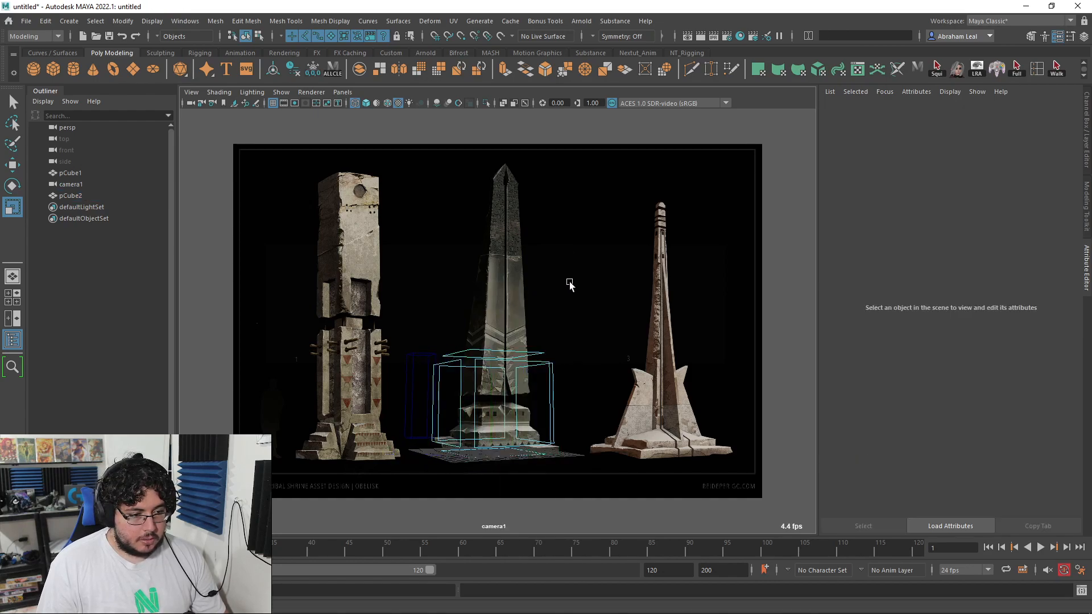
{"action": "right_click_drag", "start_coordinate": [531, 352], "coordinate": [472, 285]}
{"action": "left_click_drag", "start_coordinate": [594, 316], "coordinate": [414, 375]}
{"action": "key", "text": "q"}
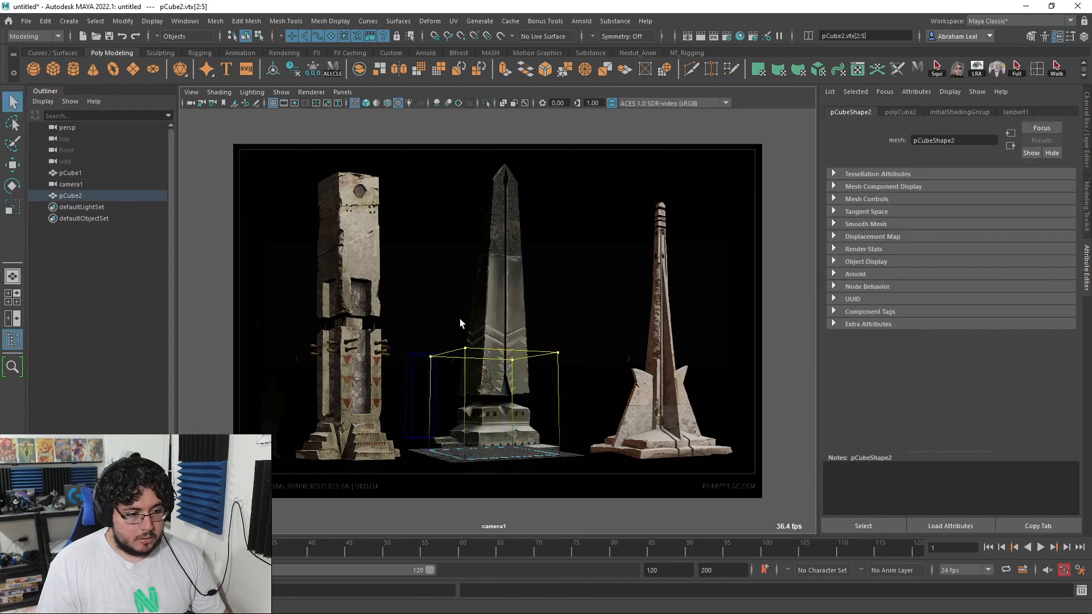
{"action": "key", "text": "w"}
{"action": "left_click_drag", "start_coordinate": [500, 283], "coordinate": [500, 78]}
{"action": "key", "text": "r"}
{"action": "mouse_move", "coordinate": [493, 157]}
{"action": "left_mouse_down"}
{"action": "mouse_move", "coordinate": [447, 148]}
{"action": "mouse_move", "coordinate": [493, 142]}
{"action": "left_mouse_up"}
{"action": "key", "text": "q"}
{"action": "key", "text": "w"}
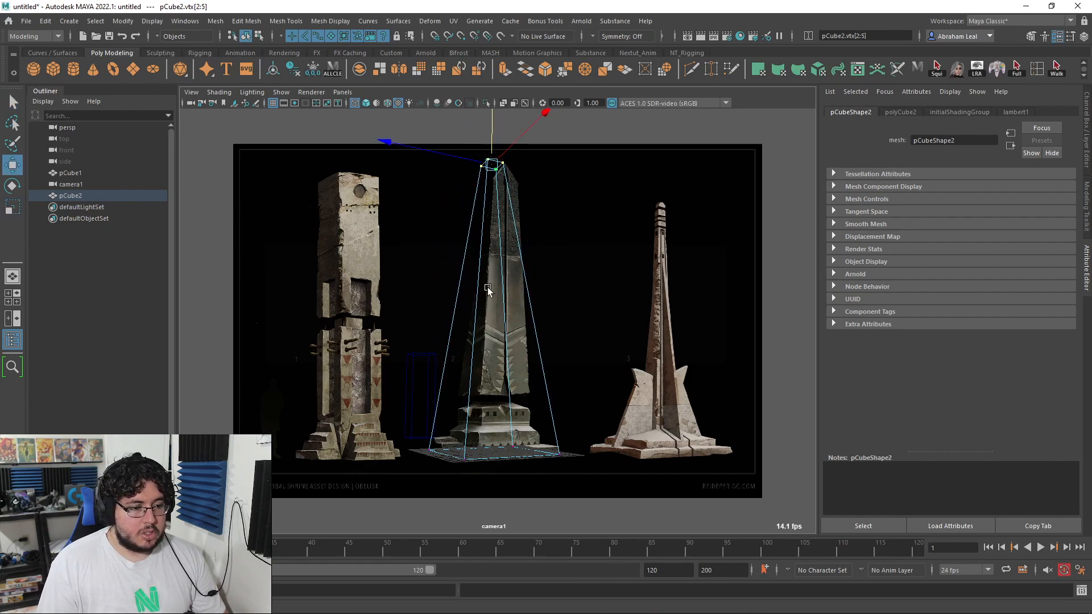
Check the tapered blockout in a side view and look at the human figure beside the obelisks in the browser's concept image
{"action": "right_click_drag", "start_coordinate": [502, 245], "coordinate": [589, 226]}
{"action": "left_click", "coordinate": [563, 249]}
{"action": "key", "text": "space"}
{"action": "left_click_drag", "start_coordinate": [564, 248], "coordinate": [570, 274]}
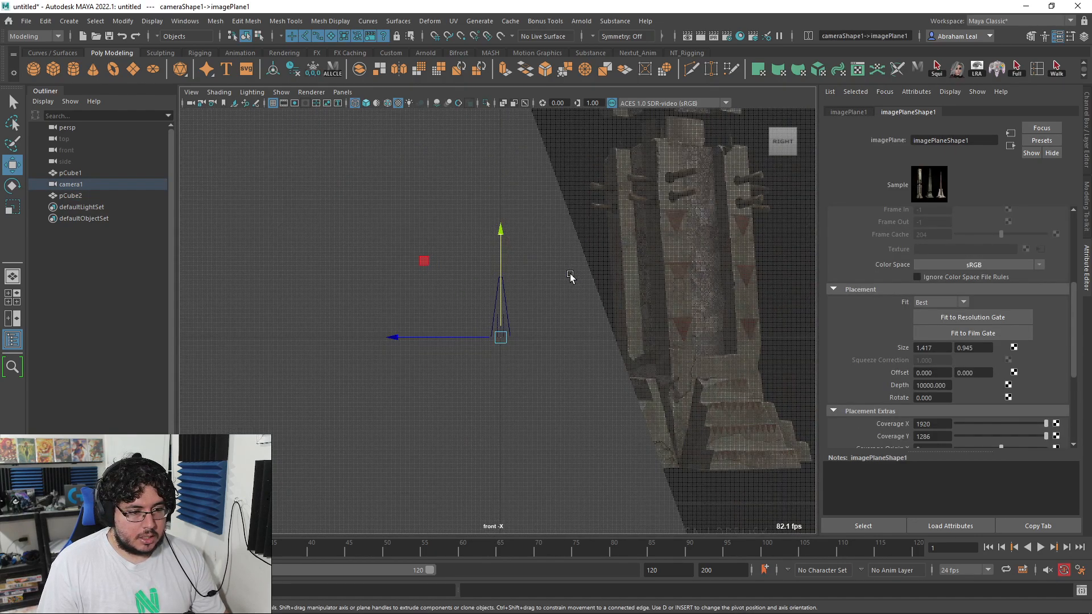
{"action": "scroll", "coordinate": [569, 274], "scroll_direction": "down", "scroll_amount": 3}
{"action": "scroll", "coordinate": [571, 278], "scroll_direction": "up", "scroll_amount": 7}
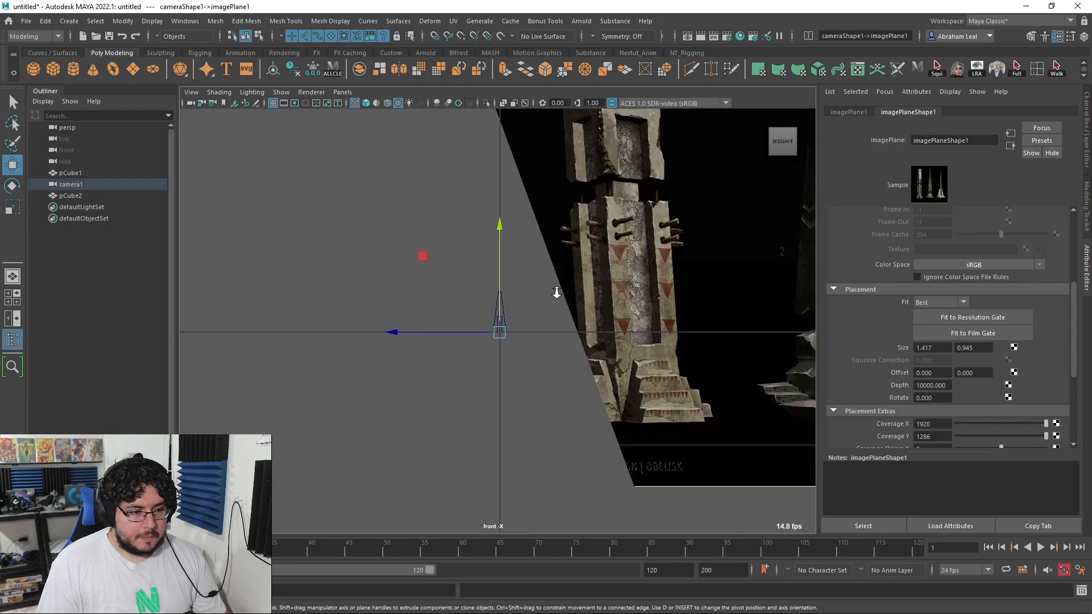
{"action": "key", "text": "alt+Tab"}
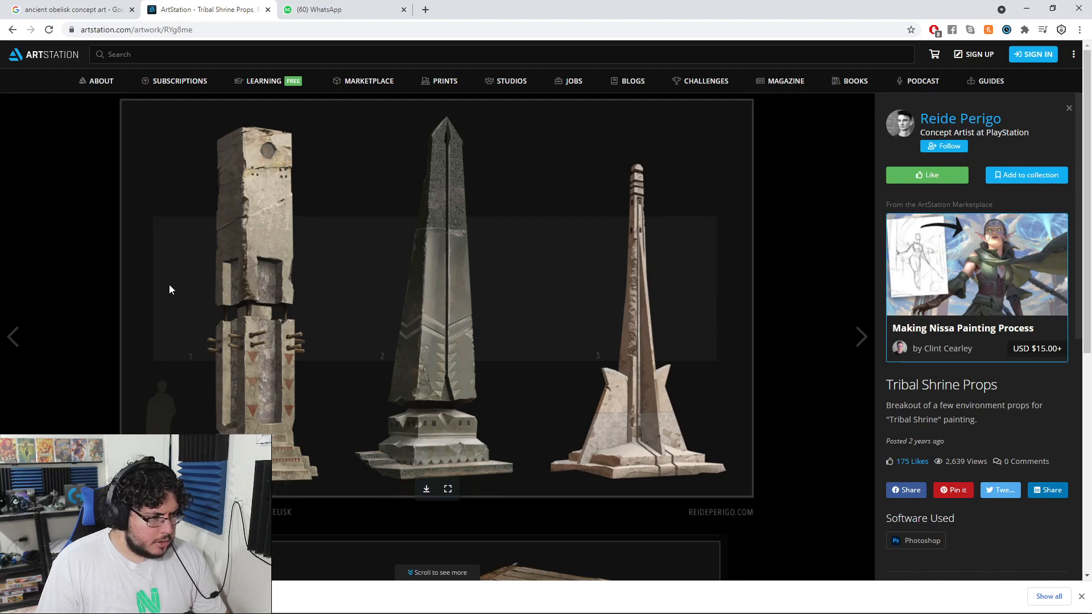
{"action": "key", "text": "alt+Tab"}
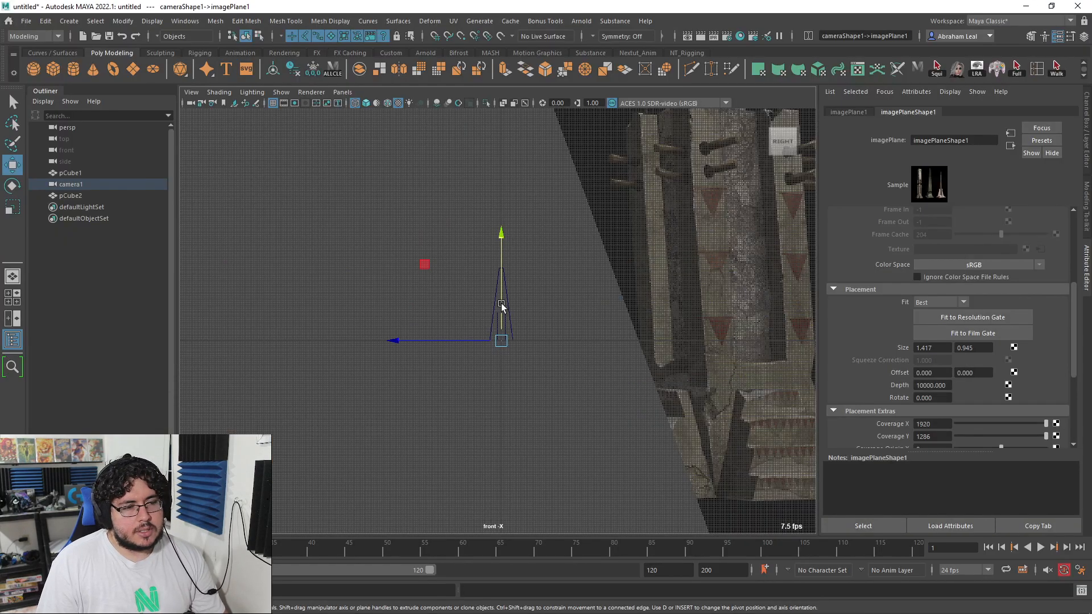
Duplicate the human-scale box three times, vertex-snapping each copy onto the one below to make a four-box stack
{"action": "scroll", "coordinate": [530, 336], "scroll_direction": "up", "scroll_amount": 8}
{"action": "left_click", "coordinate": [533, 300]}
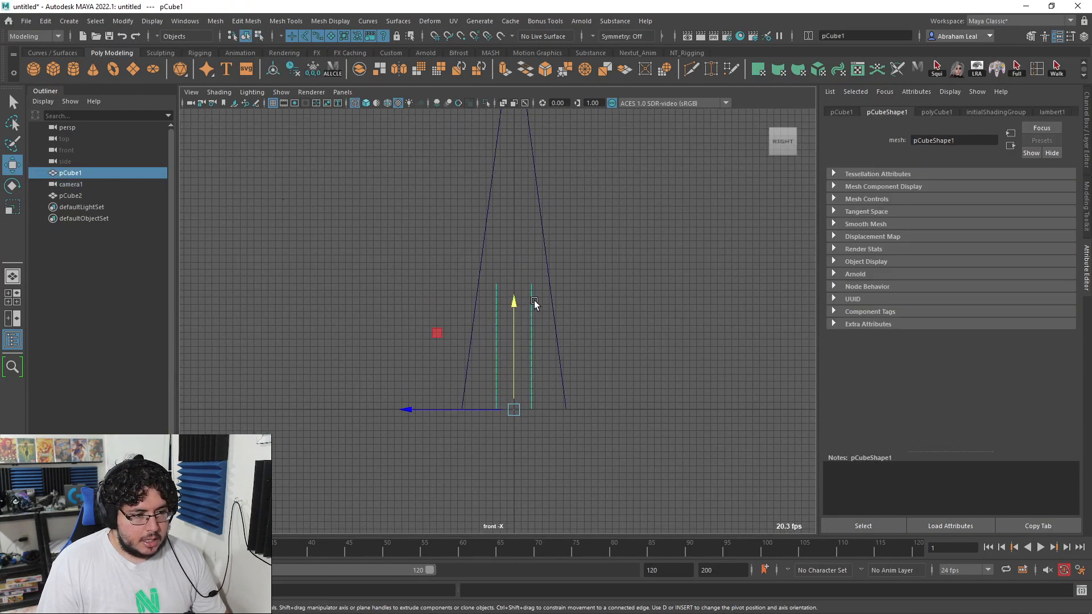
{"action": "key", "text": "ctrl+d"}
{"action": "key", "text": "v"}
{"action": "left_click_drag", "start_coordinate": [514, 308], "coordinate": [514, 276]}
{"action": "middle_click_drag", "start_coordinate": [563, 277], "coordinate": [545, 387], "text": "alt"}
{"action": "key", "text": "ctrl+d"}
{"action": "key", "text": "v"}
{"action": "left_click_drag", "start_coordinate": [492, 319], "coordinate": [490, 256]}
{"action": "middle_click_drag", "start_coordinate": [558, 293], "coordinate": [556, 364], "text": "alt"}
{"action": "key", "text": "ctrl+d"}
{"action": "key", "text": "v"}
{"action": "left_click_drag", "start_coordinate": [493, 285], "coordinate": [490, 250]}
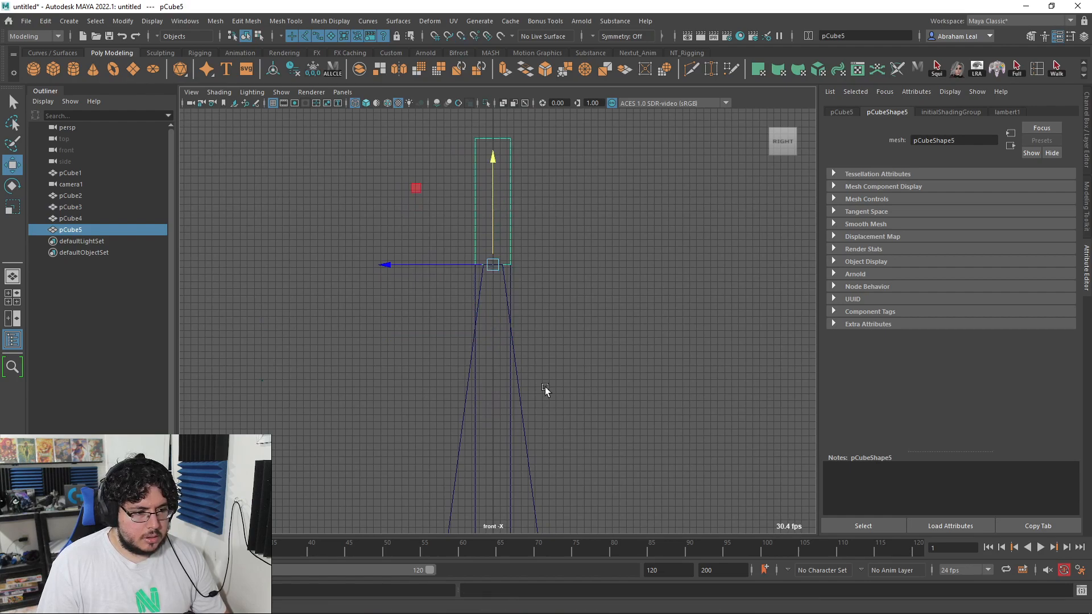
Scale the tapered obelisk cube up uniformly until its top aligns with the top of the four-box stack
{"action": "left_click", "coordinate": [522, 409]}
{"action": "key", "text": "space"}
{"action": "left_click_drag", "start_coordinate": [524, 408], "coordinate": [525, 379]}
{"action": "scroll", "coordinate": [540, 380], "scroll_direction": "down", "scroll_amount": 6}
{"action": "key", "text": "r"}
{"action": "mouse_move", "coordinate": [503, 238]}
{"action": "left_mouse_down"}
{"action": "mouse_move", "coordinate": [503, 179]}
{"action": "mouse_move", "coordinate": [512, 259]}
{"action": "left_mouse_up"}
{"action": "key", "text": "space"}
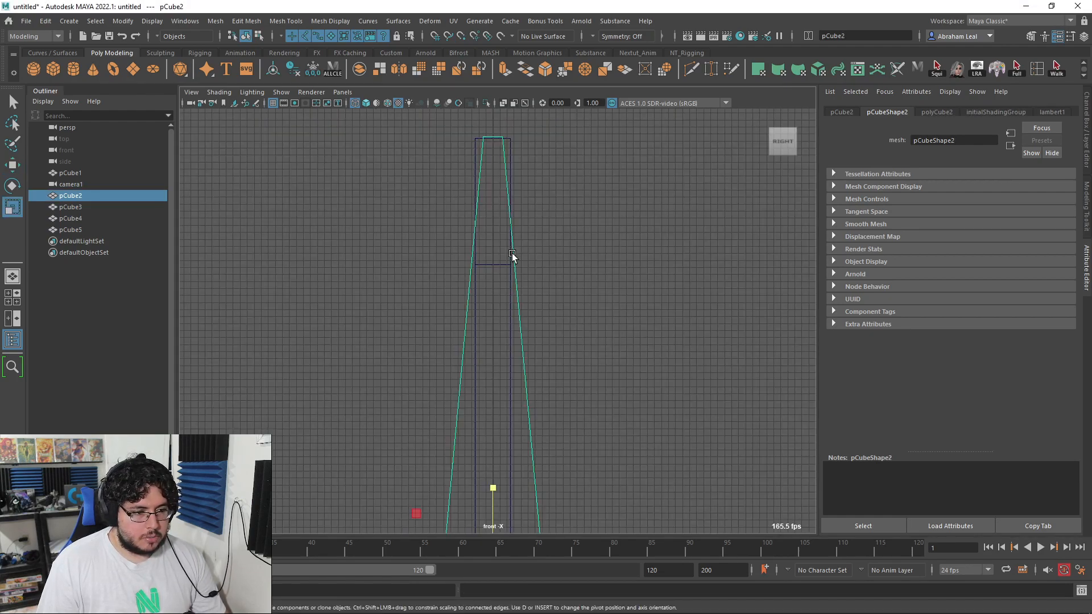
Return to the perspective view and look through camera1 again
{"action": "scroll", "coordinate": [512, 254], "scroll_direction": "down", "scroll_amount": 6}
{"action": "key", "text": "space"}
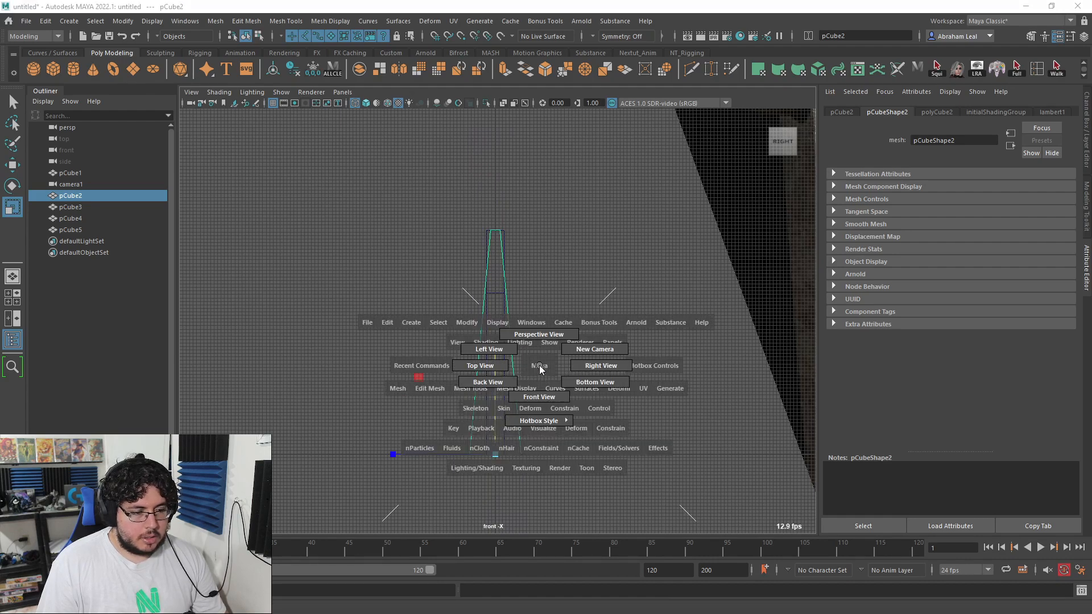
{"action": "left_click_drag", "start_coordinate": [537, 347], "coordinate": [538, 336]}
{"action": "left_click_drag", "start_coordinate": [606, 358], "coordinate": [455, 377], "text": "alt"}
{"action": "left_click", "coordinate": [625, 340]}
{"action": "left_click", "coordinate": [85, 184]}
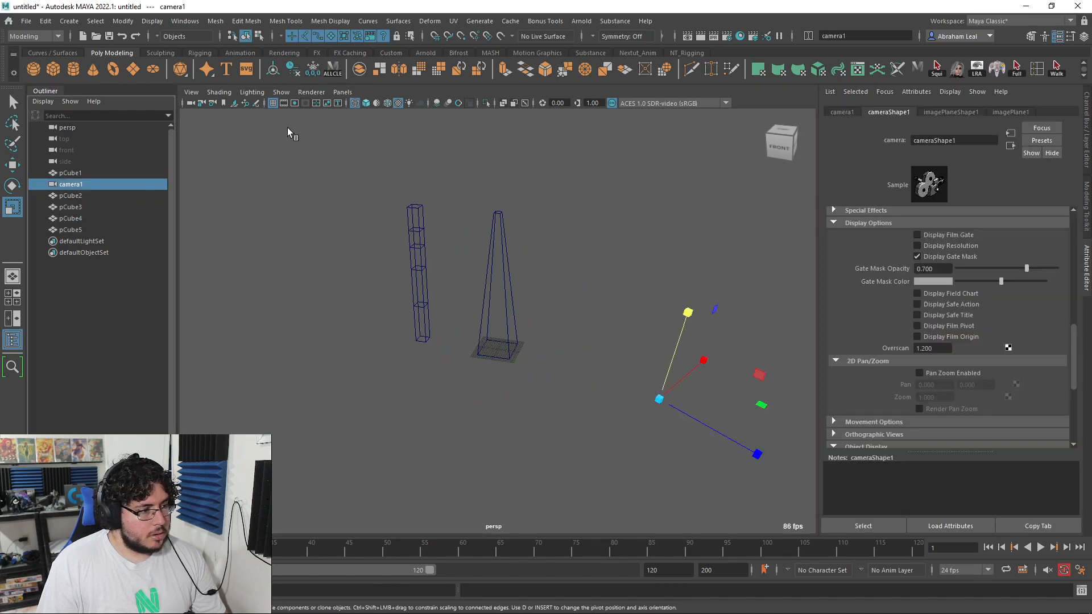
{"action": "left_click", "coordinate": [343, 92]}
{"action": "left_click", "coordinate": [375, 137]}
Reframe camera1 so the blockout fits the middle obelisk in the image, and widen the blockout in X and Z to match its base
{"action": "left_click_drag", "start_coordinate": [560, 309], "coordinate": [627, 323], "text": "alt"}
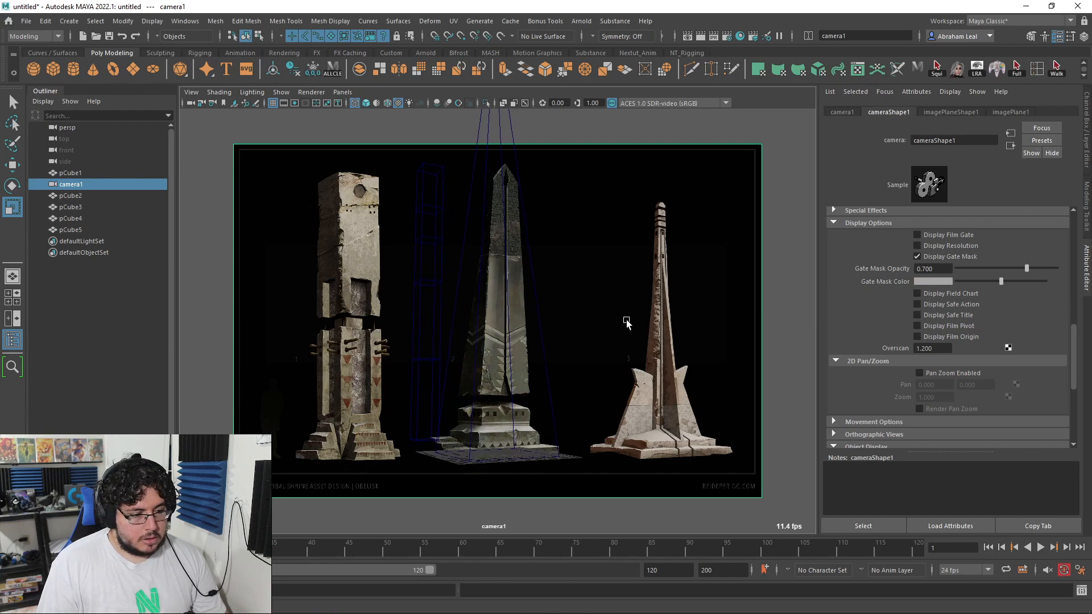
{"action": "mouse_move", "coordinate": [565, 279]}
{"action": "left_mouse_down", "text": "alt"}
{"action": "mouse_move", "coordinate": [523, 273]}
{"action": "mouse_move", "coordinate": [538, 313]}
{"action": "mouse_move", "coordinate": [565, 298]}
{"action": "left_mouse_up", "text": "alt"}
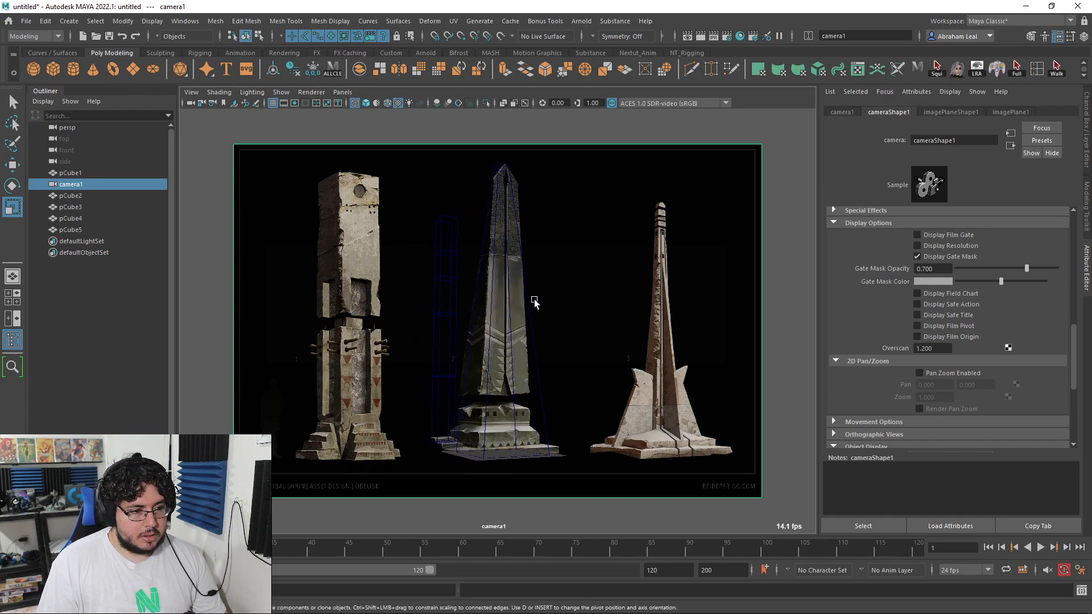
{"action": "left_click", "coordinate": [527, 277]}
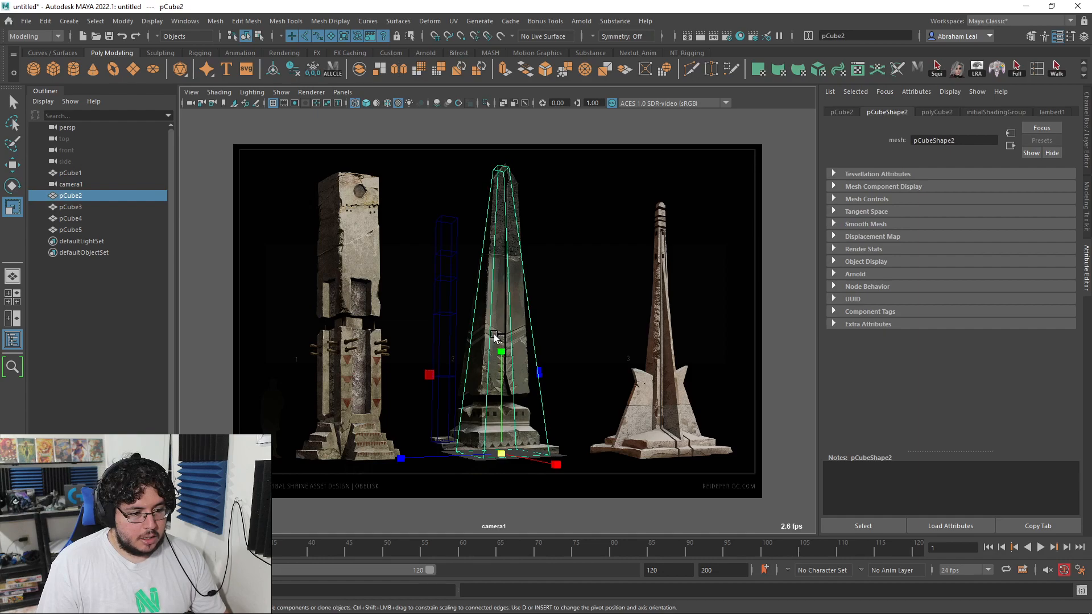
{"action": "left_click_drag", "start_coordinate": [501, 351], "coordinate": [487, 328], "text": "ctrl"}
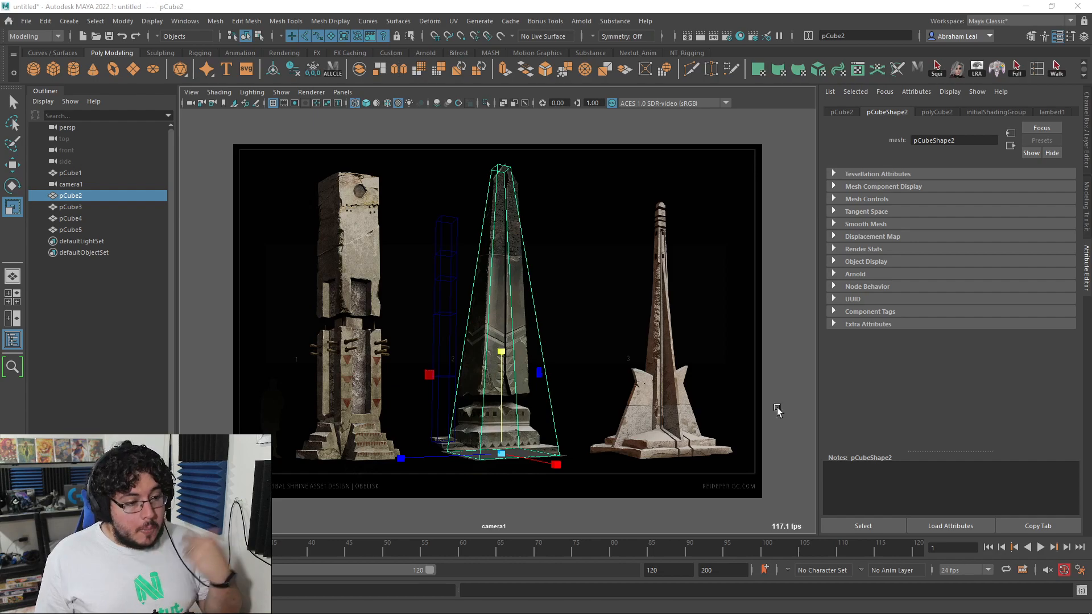
{"action": "left_click", "coordinate": [190, 104]}
{"action": "key", "text": "ctrl+a"}
{"action": "left_click_drag", "start_coordinate": [991, 127], "coordinate": [1001, 202]}
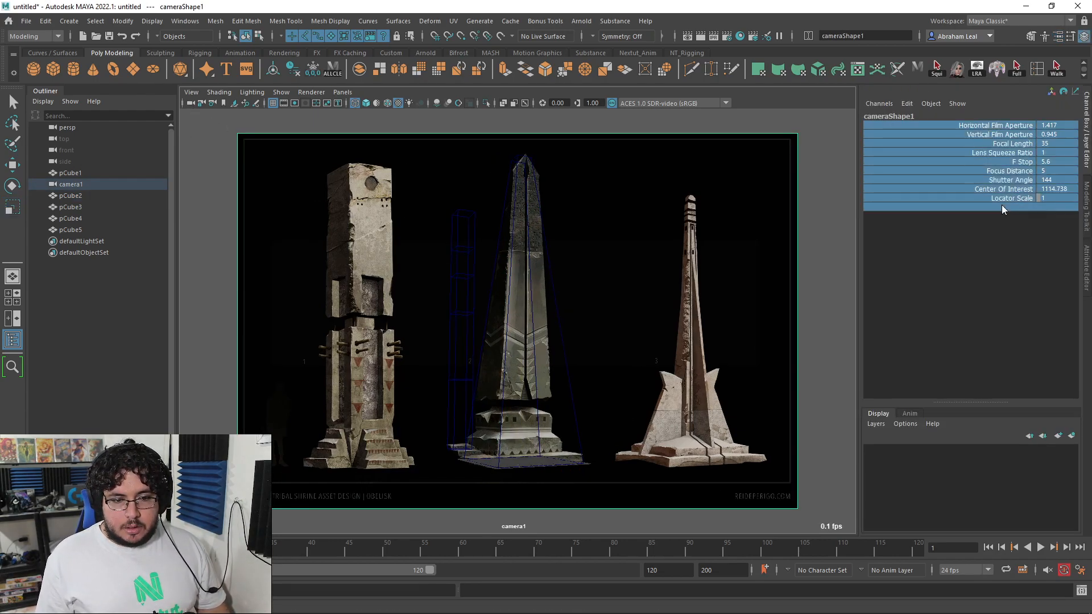
{"action": "key", "text": "ctrl+a"}
{"action": "key", "text": "ctrl+a"}
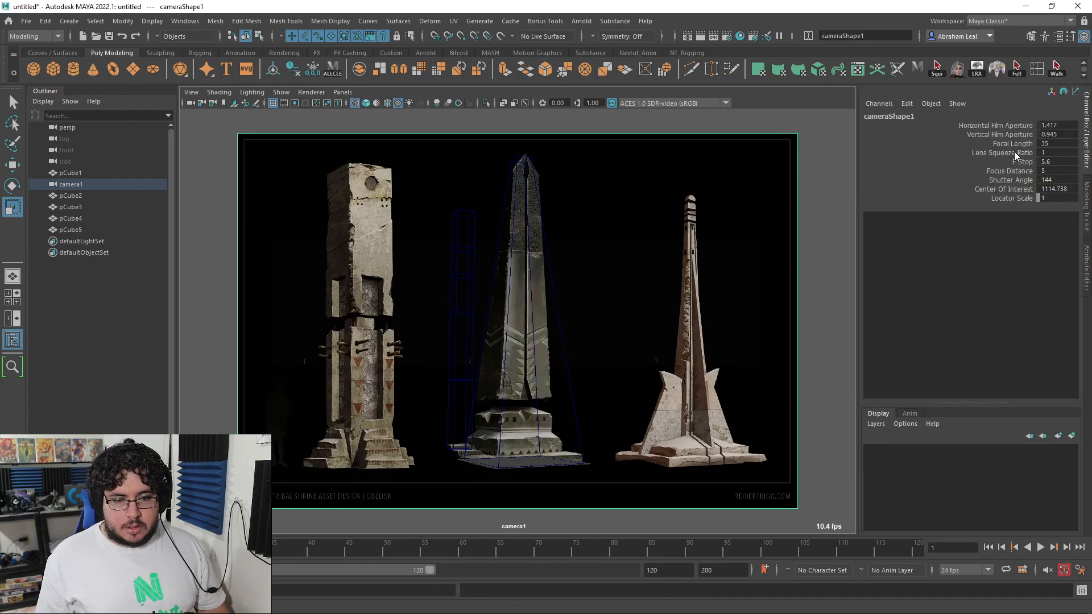
{"action": "left_click", "coordinate": [1009, 127]}
{"action": "left_click", "coordinate": [202, 150]}
{"action": "left_click", "coordinate": [190, 103]}
{"action": "key", "text": "ctrl+a"}
{"action": "left_click", "coordinate": [930, 112]}
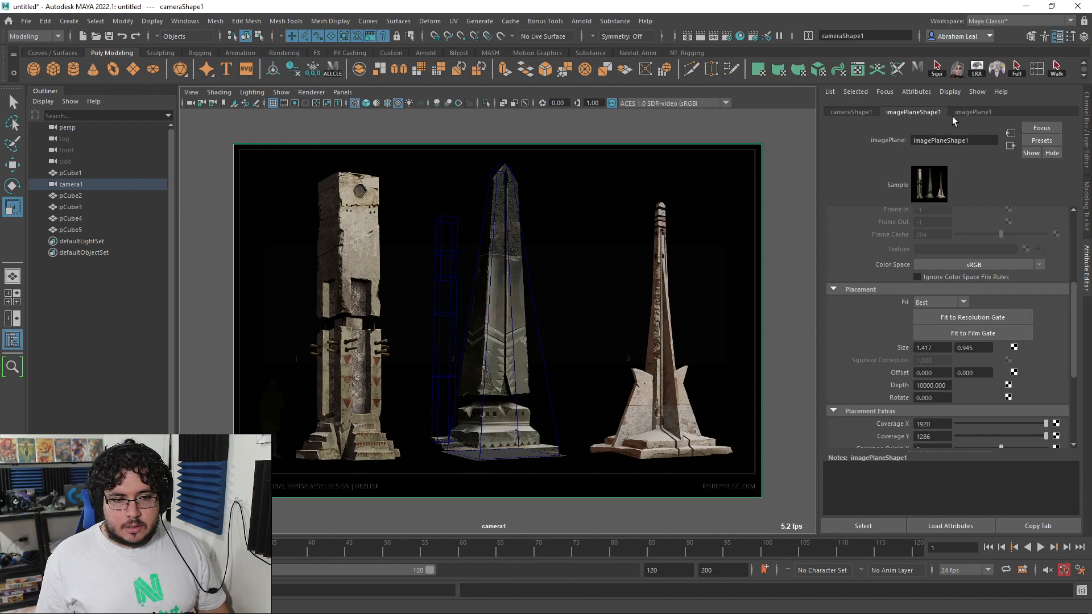
{"action": "left_click", "coordinate": [969, 112]}
Select camera1 and lock all its translate, rotate, scale and visibility channels
{"action": "left_click", "coordinate": [1084, 128]}
{"action": "left_click", "coordinate": [825, 194]}
{"action": "key", "text": "space"}
{"action": "left_click_drag", "start_coordinate": [830, 214], "coordinate": [830, 179]}
{"action": "left_click_drag", "start_coordinate": [799, 228], "coordinate": [762, 267], "text": "alt"}
{"action": "left_click", "coordinate": [71, 183]}
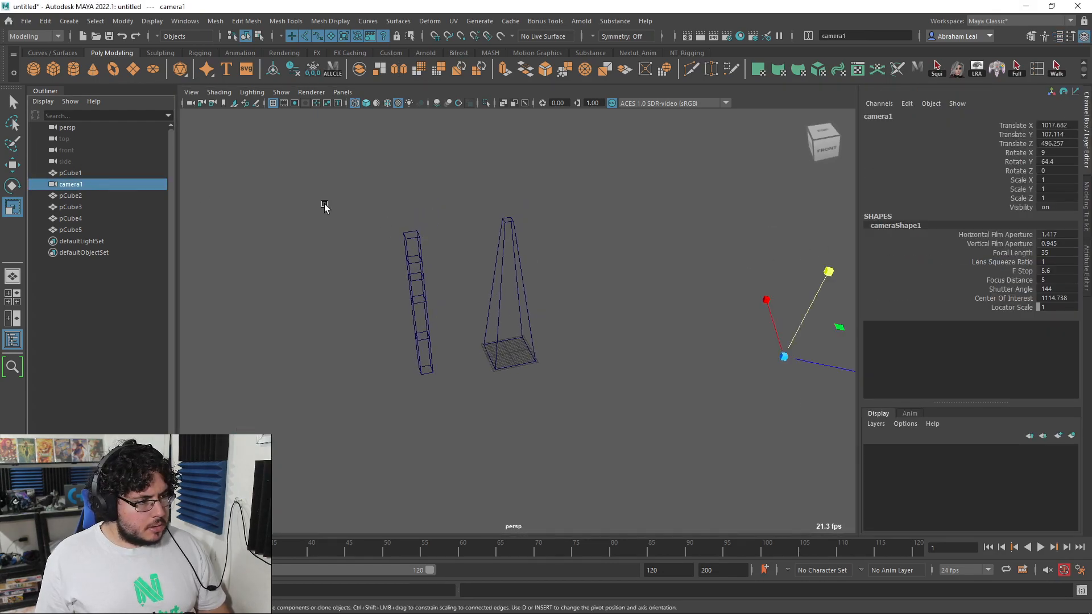
{"action": "key", "text": "f"}
{"action": "key", "text": "w"}
{"action": "left_click_drag", "start_coordinate": [1008, 125], "coordinate": [1008, 207]}
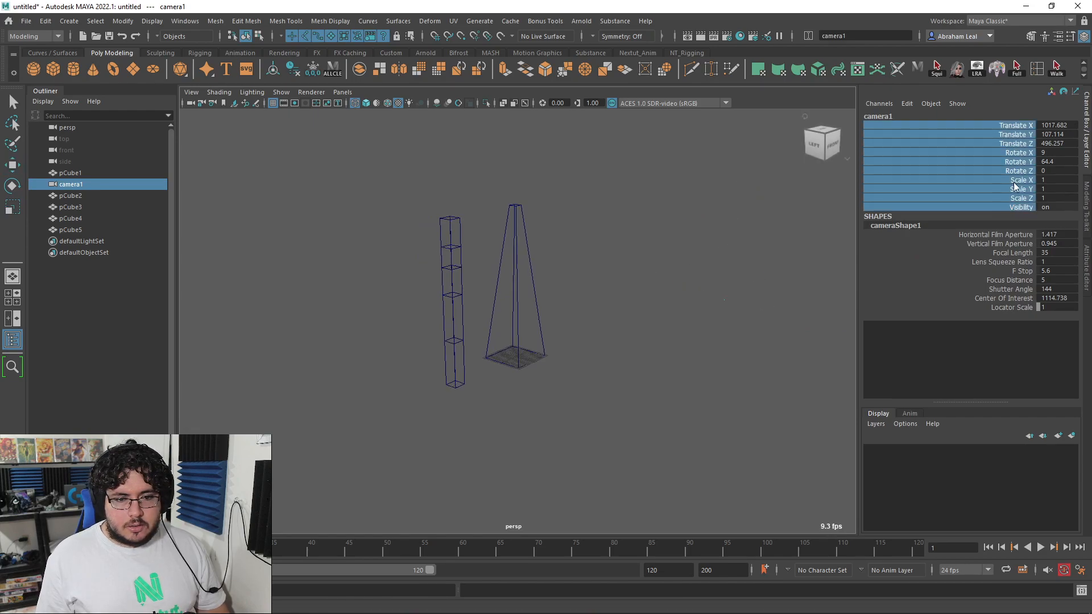
{"action": "right_click", "coordinate": [1005, 175]}
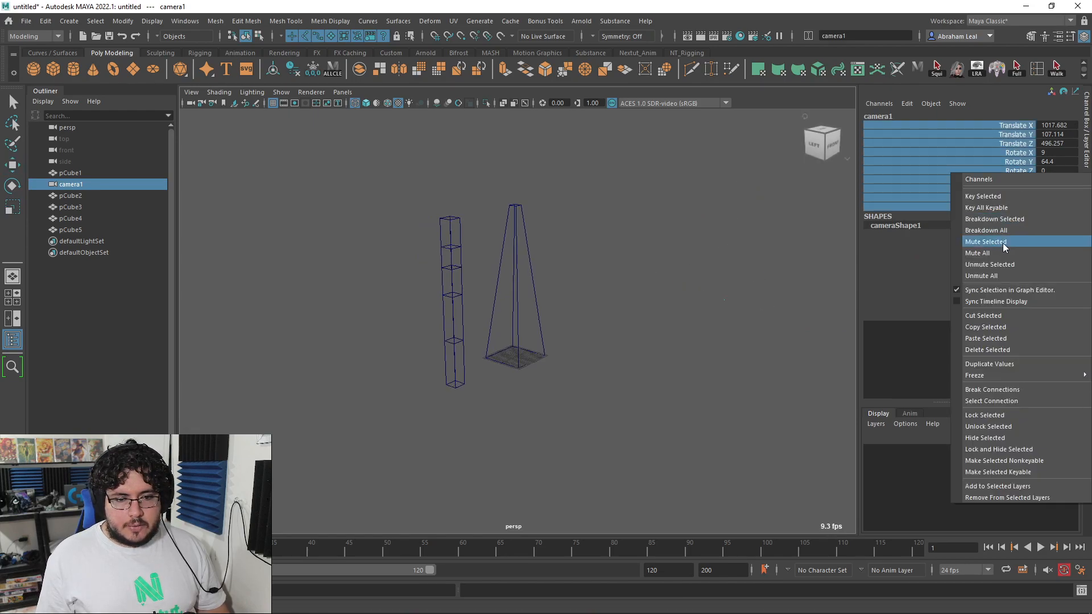
{"action": "left_click", "coordinate": [1000, 415]}
Look through camera1 and tear off a copy of its view as a floating window
{"action": "left_click", "coordinate": [796, 223]}
{"action": "left_click_drag", "start_coordinate": [796, 223], "coordinate": [700, 427]}
{"action": "left_click", "coordinate": [343, 91]}
{"action": "left_click", "coordinate": [358, 138]}
{"action": "left_click", "coordinate": [342, 92]}
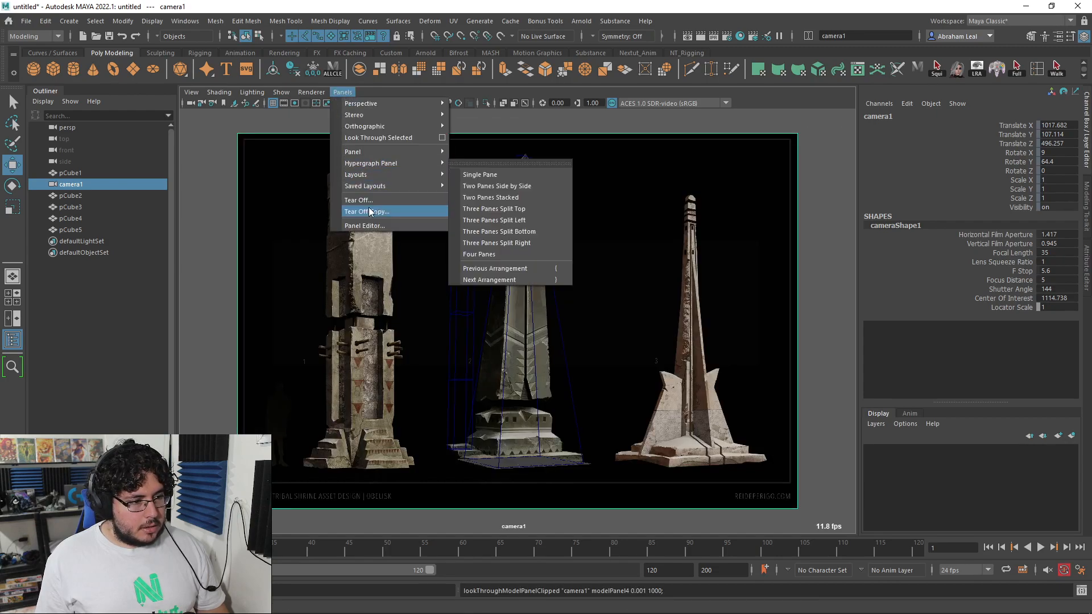
{"action": "left_click", "coordinate": [366, 212]}
{"action": "key", "text": "space"}
Shrink the torn-off camera1 window, park it in a corner as a live reference and set the main viewport to perspective
{"action": "left_click_drag", "start_coordinate": [455, 6], "coordinate": [467, 76]}
{"action": "left_click_drag", "start_coordinate": [15, 72], "coordinate": [465, 375]}
{"action": "left_click_drag", "start_coordinate": [643, 380], "coordinate": [240, 123]}
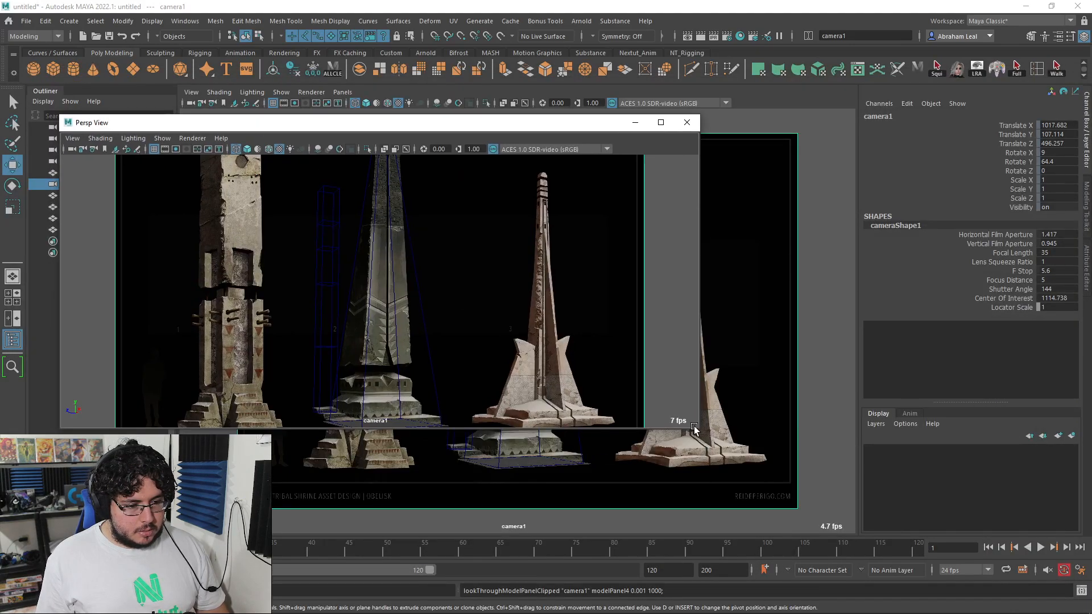
{"action": "left_click_drag", "start_coordinate": [695, 428], "coordinate": [307, 362]}
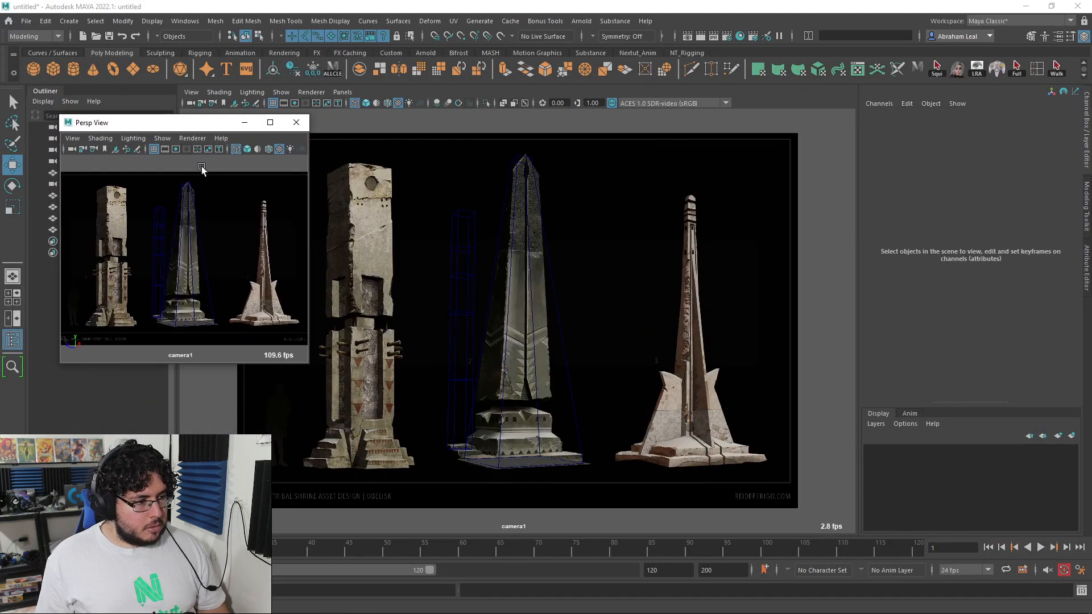
{"action": "left_click_drag", "start_coordinate": [194, 124], "coordinate": [135, 92]}
{"action": "key", "text": "space"}
{"action": "left_click_drag", "start_coordinate": [821, 239], "coordinate": [633, 396]}
Duplicate the tapered obelisk blockout in place
{"action": "left_click", "coordinate": [612, 297]}
{"action": "key", "text": "ctrl+d"}
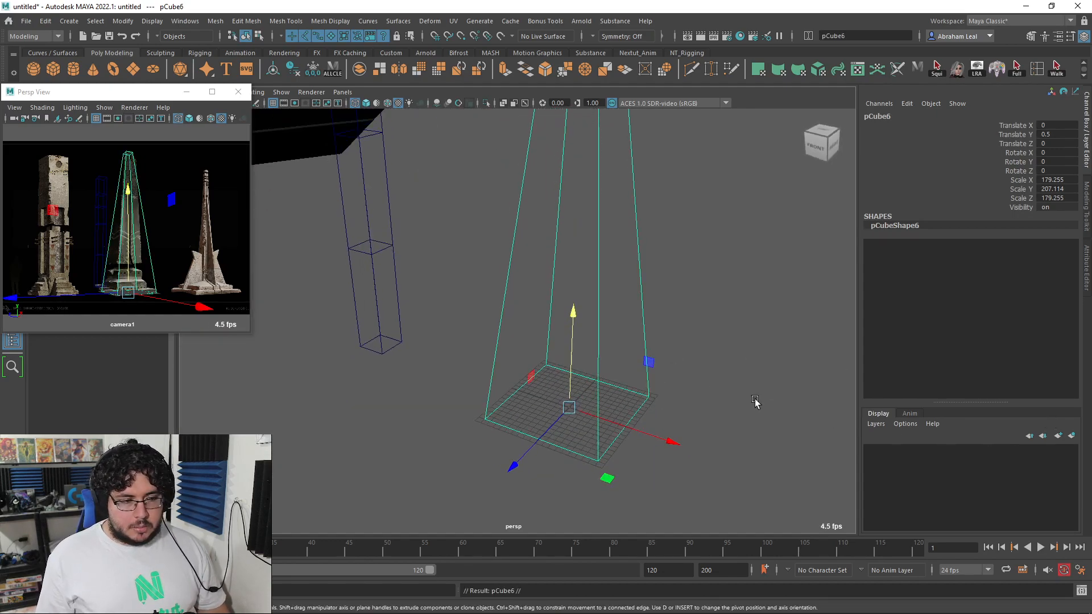
{"action": "right_click_drag", "start_coordinate": [714, 384], "coordinate": [434, 324], "text": "alt"}
{"action": "middle_click_drag", "start_coordinate": [434, 325], "coordinate": [482, 360], "text": "alt"}
Delete the stack of human-scale boxes beside the obelisk blockout
{"action": "left_click_drag", "start_coordinate": [527, 182], "coordinate": [514, 343]}
{"action": "left_click", "coordinate": [487, 320]}
{"action": "left_click_drag", "start_coordinate": [467, 213], "coordinate": [454, 166]}
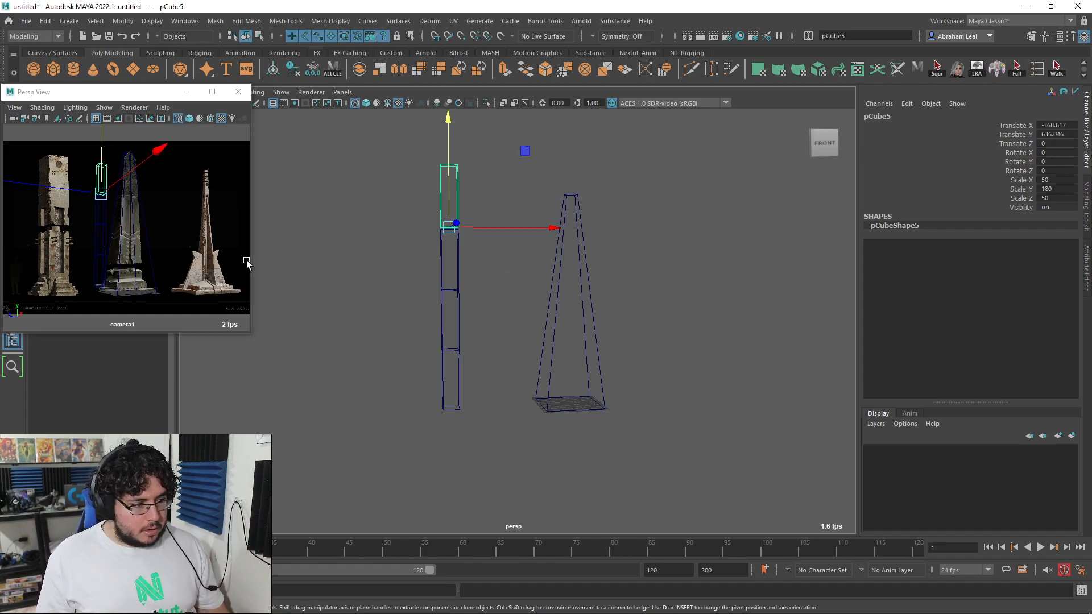
{"action": "left_click", "coordinate": [592, 304]}
{"action": "middle_click_drag", "start_coordinate": [629, 333], "coordinate": [596, 283], "text": "alt"}
{"action": "right_click_drag", "start_coordinate": [595, 282], "coordinate": [609, 216], "text": "alt"}
{"action": "left_click_drag", "start_coordinate": [458, 146], "coordinate": [383, 345]}
{"action": "key", "text": "Delete"}
Put the tapered obelisk blockouts on a new display layer named SizeRef
{"action": "right_click_drag", "start_coordinate": [568, 335], "coordinate": [626, 310], "text": "alt"}
{"action": "left_click_drag", "start_coordinate": [661, 290], "coordinate": [588, 344]}
{"action": "middle_click_drag", "start_coordinate": [592, 352], "coordinate": [551, 310], "text": "alt"}
{"action": "right_click_drag", "start_coordinate": [551, 313], "coordinate": [606, 293], "text": "alt"}
{"action": "left_click", "coordinate": [1072, 436]}
{"action": "double_click", "coordinate": [924, 450]}
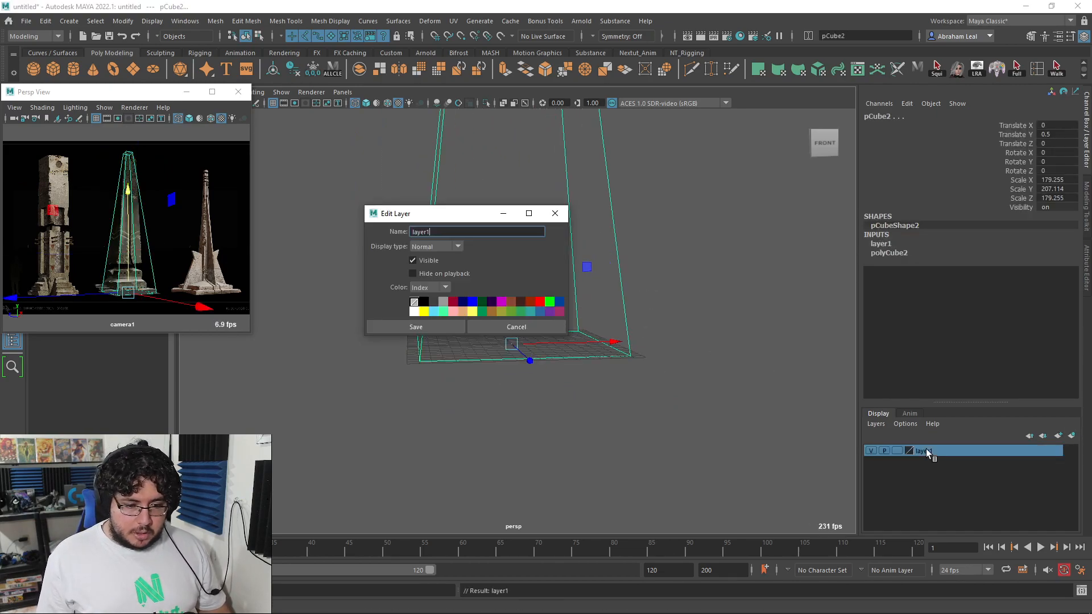
{"action": "left_click_drag", "start_coordinate": [456, 233], "coordinate": [360, 228]}
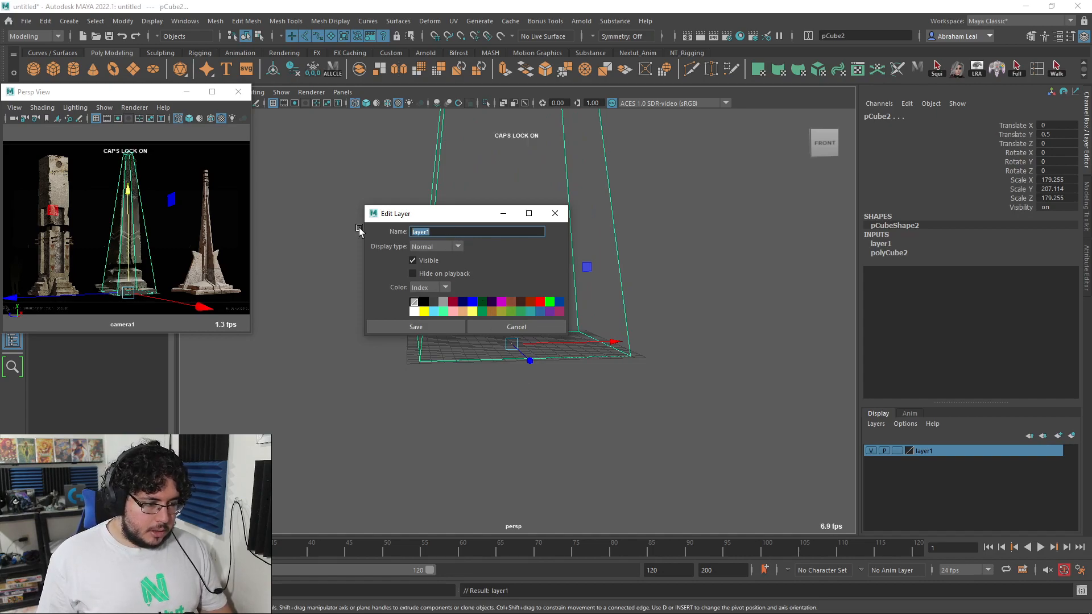
{"action": "type", "text": "SizeRef"}
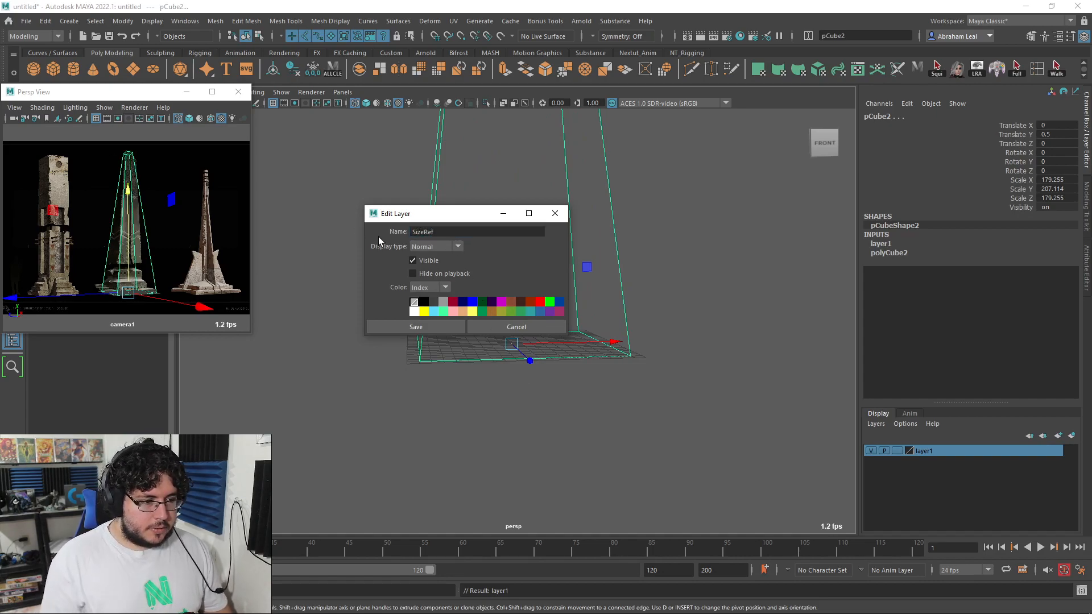
{"action": "left_click", "coordinate": [443, 331]}
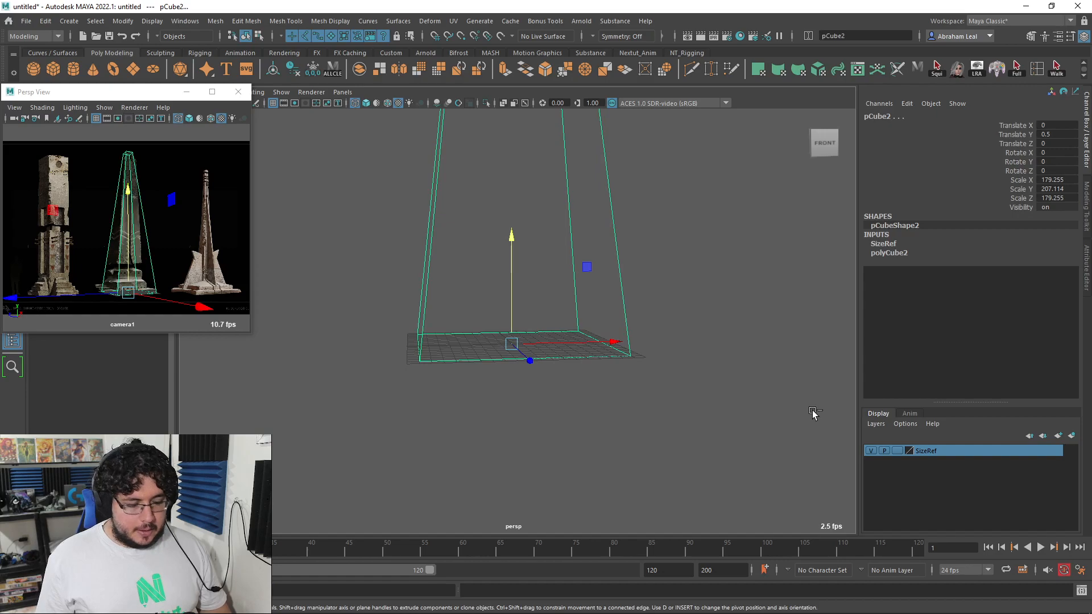
Duplicate the obelisk blockouts, hide the SizeRef layer and remove the duplicates from that layer
{"action": "key", "text": "ctrl+d"}
{"action": "left_click", "coordinate": [871, 450]}
{"action": "left_click", "coordinate": [702, 341]}
{"action": "key", "text": "ctrl+z"}
{"action": "right_click", "coordinate": [923, 451]}
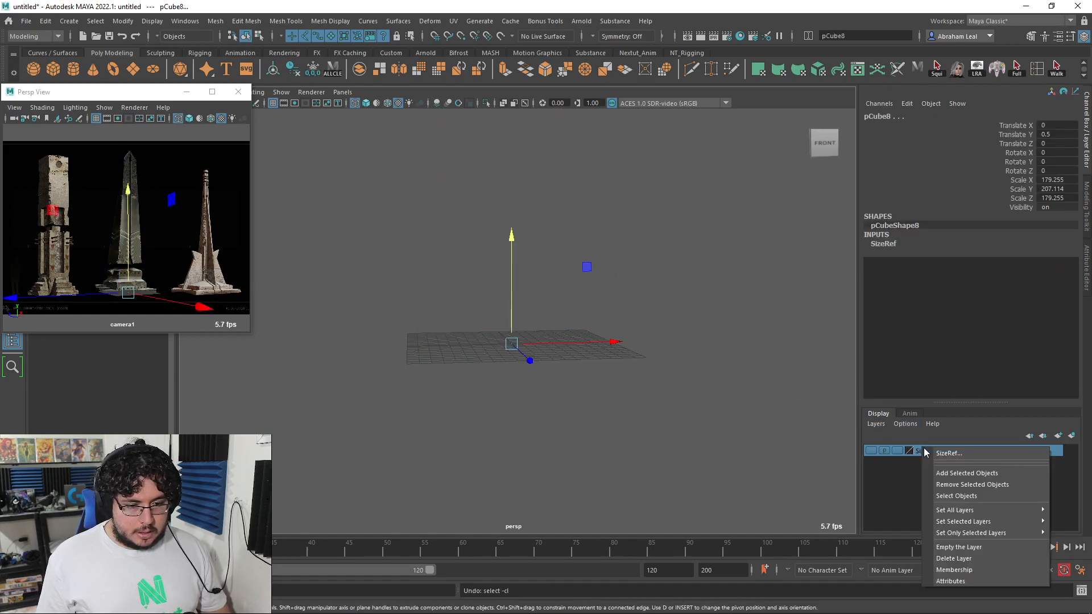
{"action": "left_click", "coordinate": [966, 474]}
{"action": "left_click", "coordinate": [689, 341]}
{"action": "key", "text": "ctrl+z"}
Rename the duplicated blockout as BasemESH
{"action": "left_click", "coordinate": [874, 116]}
{"action": "key", "text": "Caps_Lock"}
{"action": "type", "text": "BasemESH"}
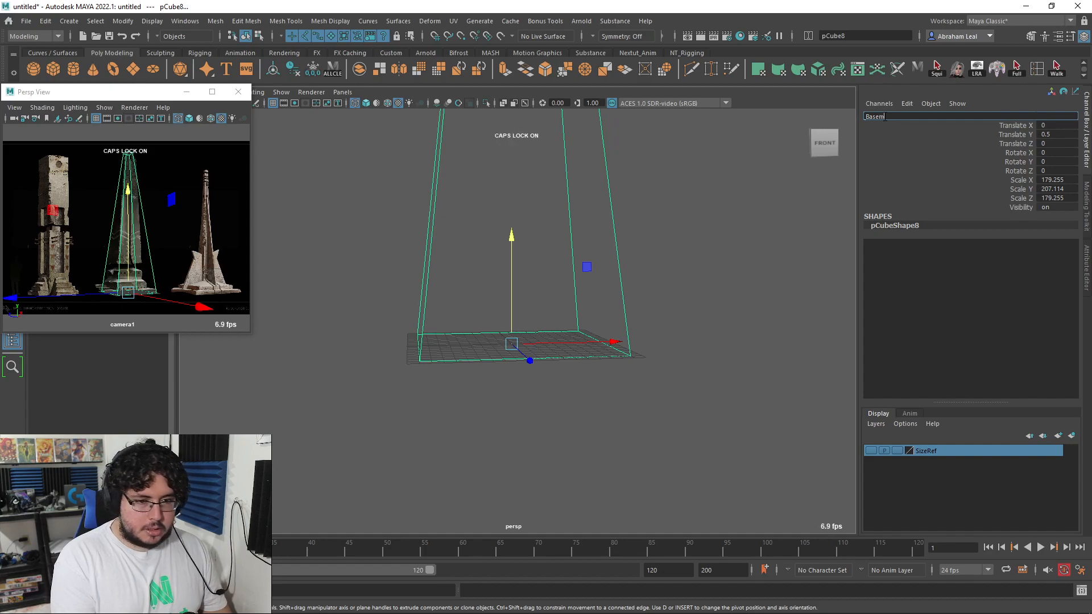
{"action": "key", "text": "Return"}
Delete the side and top faces of BasemESH, keeping only the flat bottom face on the grid
{"action": "right_click_drag", "start_coordinate": [609, 225], "coordinate": [571, 226]}
{"action": "right_click_drag", "start_coordinate": [627, 235], "coordinate": [590, 199], "text": "alt"}
{"action": "middle_click_drag", "start_coordinate": [590, 199], "coordinate": [607, 256], "text": "alt"}
{"action": "left_click_drag", "start_coordinate": [610, 184], "coordinate": [507, 273]}
{"action": "right_click_drag", "start_coordinate": [530, 241], "coordinate": [530, 282]}
{"action": "left_click_drag", "start_coordinate": [628, 171], "coordinate": [466, 280]}
{"action": "key", "text": "Delete"}
{"action": "right_click_drag", "start_coordinate": [488, 294], "coordinate": [583, 402], "text": "alt"}
{"action": "middle_click_drag", "start_coordinate": [582, 402], "coordinate": [527, 182], "text": "alt"}
{"action": "right_click_drag", "start_coordinate": [527, 183], "coordinate": [658, 226], "text": "alt"}
{"action": "left_click", "coordinate": [551, 305]}
{"action": "left_click_drag", "start_coordinate": [550, 324], "coordinate": [546, 347], "text": "alt"}
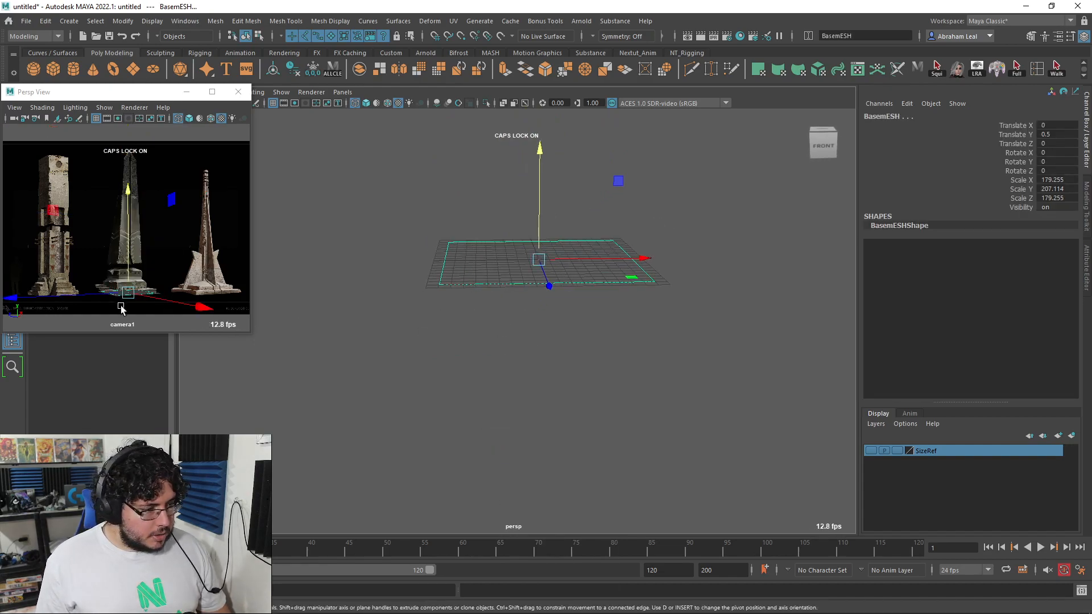
Switch to the browser and examine the middle obelisk's base in the ArtStation concept image
{"action": "key", "text": "alt+Tab"}
{"action": "key", "text": "alt+Tab"}
{"action": "key", "text": "alt+Tab"}
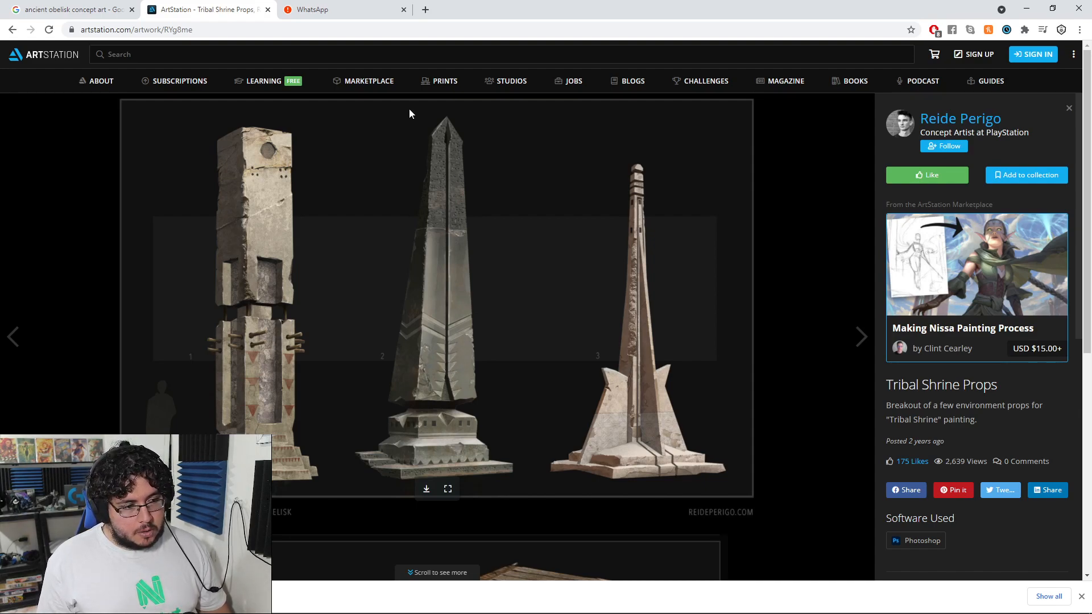
Switch to Maya and extrude the BasemESH ground face upward into a low slab matching the concept's bottom tier
{"action": "key", "text": "alt+Tab"}
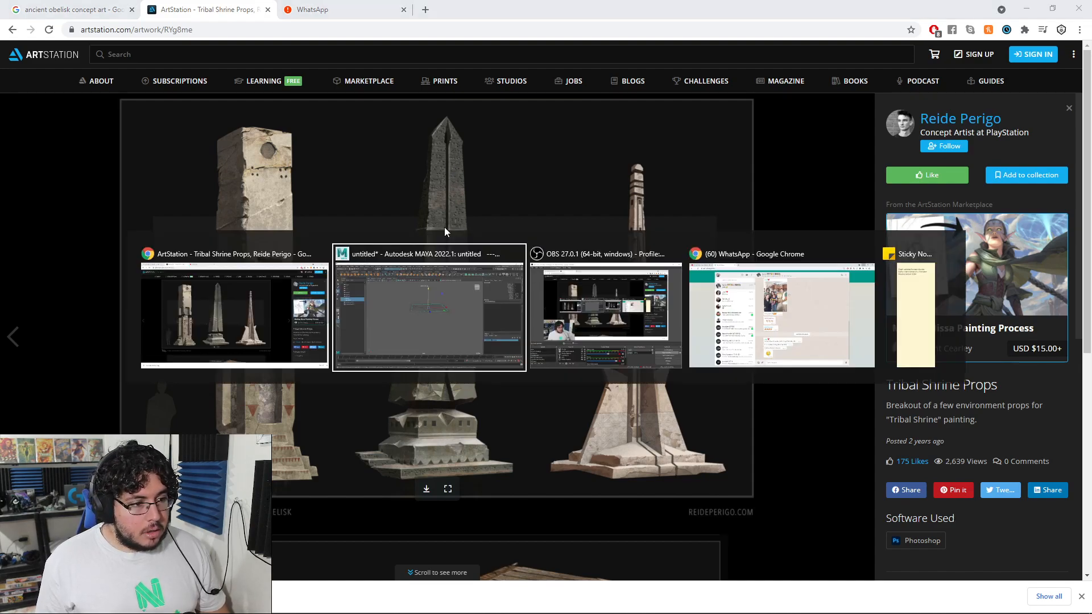
{"action": "scroll", "coordinate": [470, 306], "scroll_direction": "up", "scroll_amount": 1}
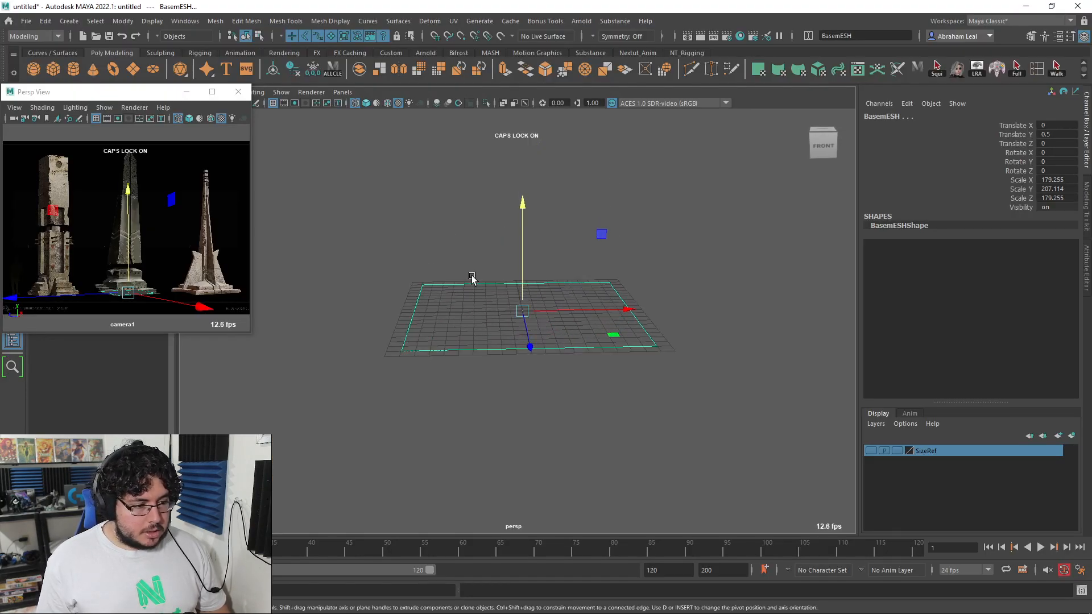
{"action": "key", "text": "5"}
{"action": "left_click_drag", "start_coordinate": [448, 290], "coordinate": [473, 280], "text": "alt"}
{"action": "left_click", "coordinate": [96, 118]}
{"action": "key", "text": "ctrl+e"}
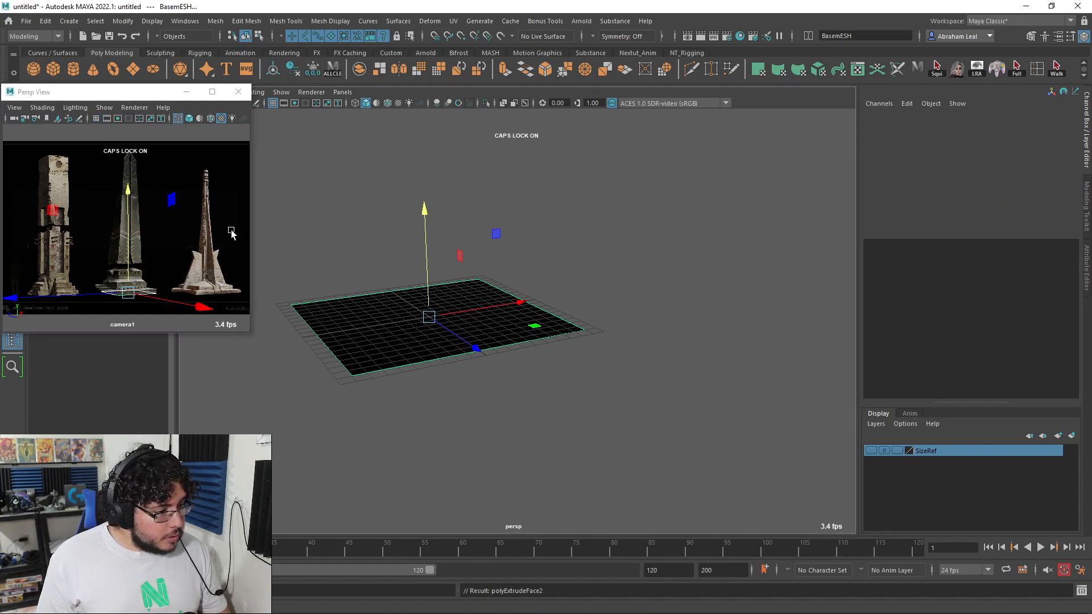
{"action": "left_click_drag", "start_coordinate": [425, 211], "coordinate": [425, 190]}
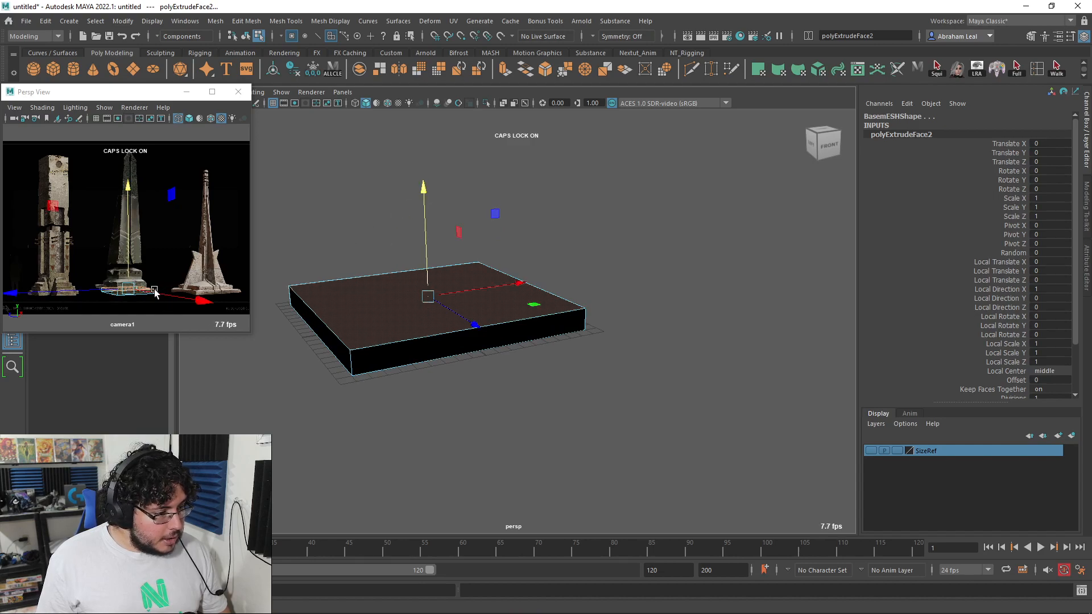
Inset the slab's top face by extruding it with an offset of 30.7
{"action": "left_click", "coordinate": [293, 207]}
{"action": "left_click", "coordinate": [462, 290]}
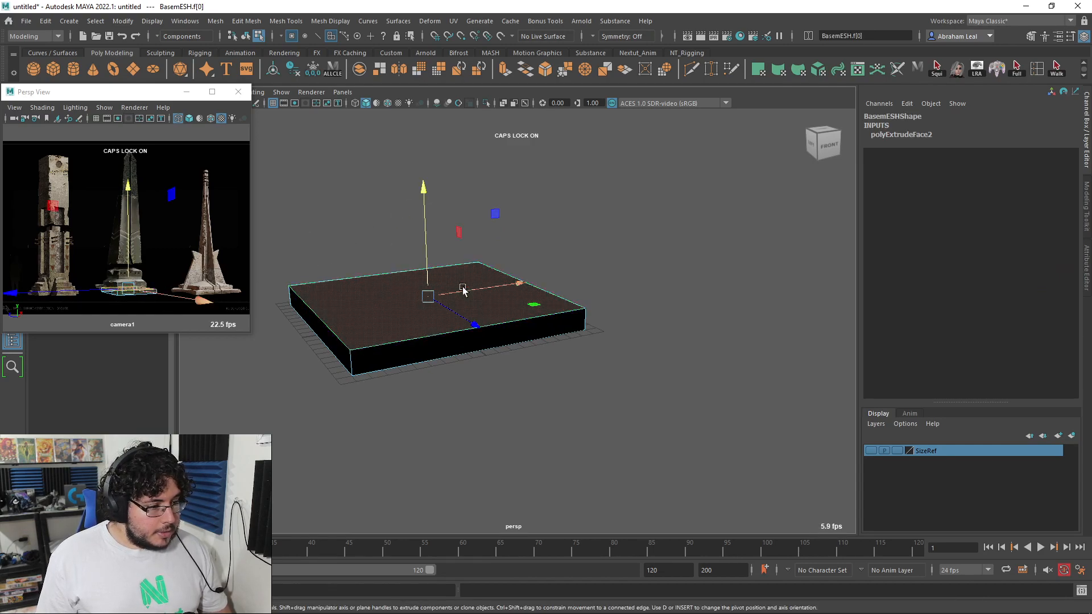
{"action": "key", "text": "ctrl+e"}
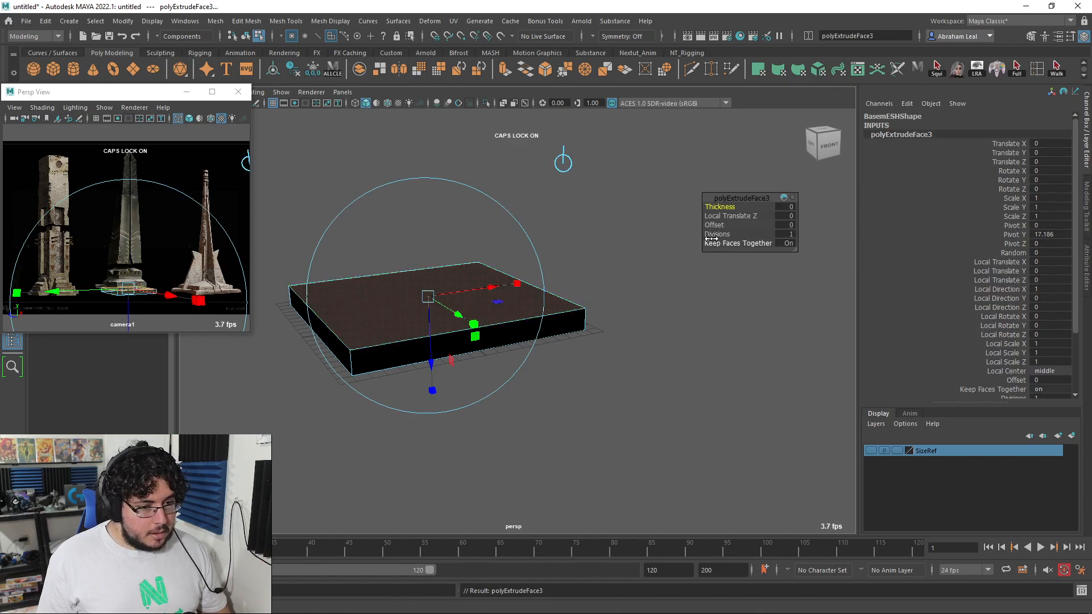
{"action": "left_click_drag", "start_coordinate": [716, 224], "coordinate": [854, 220]}
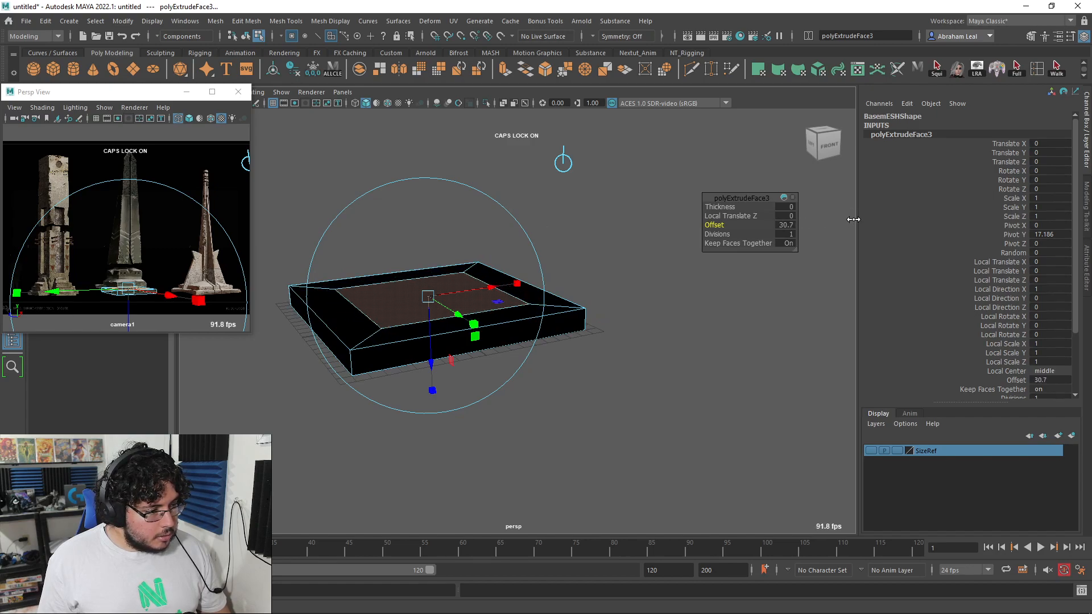
Extrude the inset face upward through two further base tiers, narrowing the top of each one to match the concept
{"action": "key", "text": "ctrl+e"}
{"action": "left_click_drag", "start_coordinate": [426, 233], "coordinate": [404, 238]}
{"action": "key", "text": "ctrl+e"}
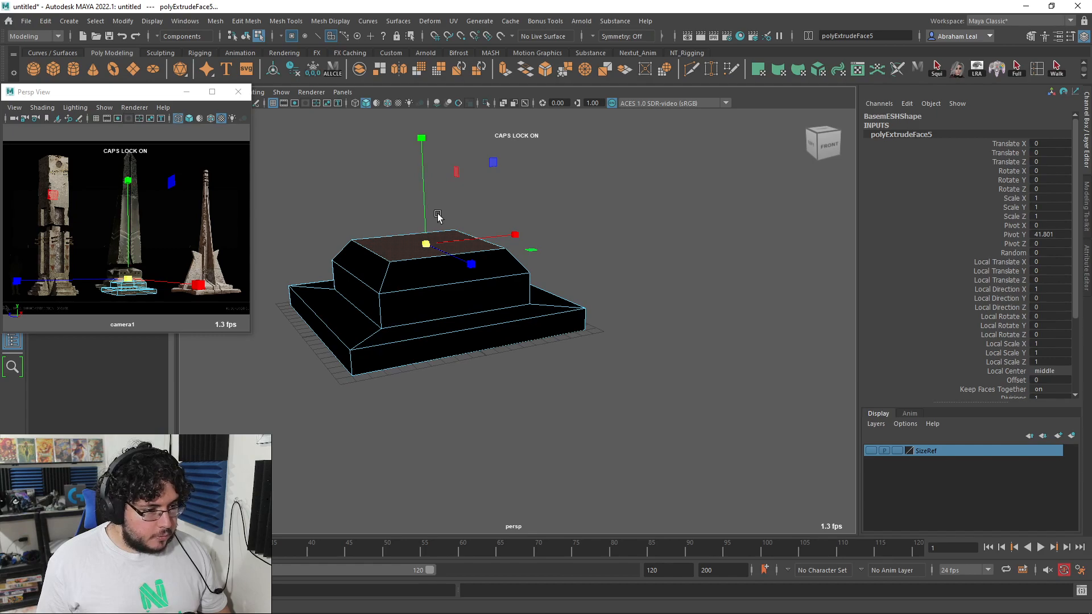
{"action": "key", "text": "ctrl+e"}
{"action": "left_click_drag", "start_coordinate": [430, 218], "coordinate": [362, 169]}
{"action": "key", "text": "ctrl+e"}
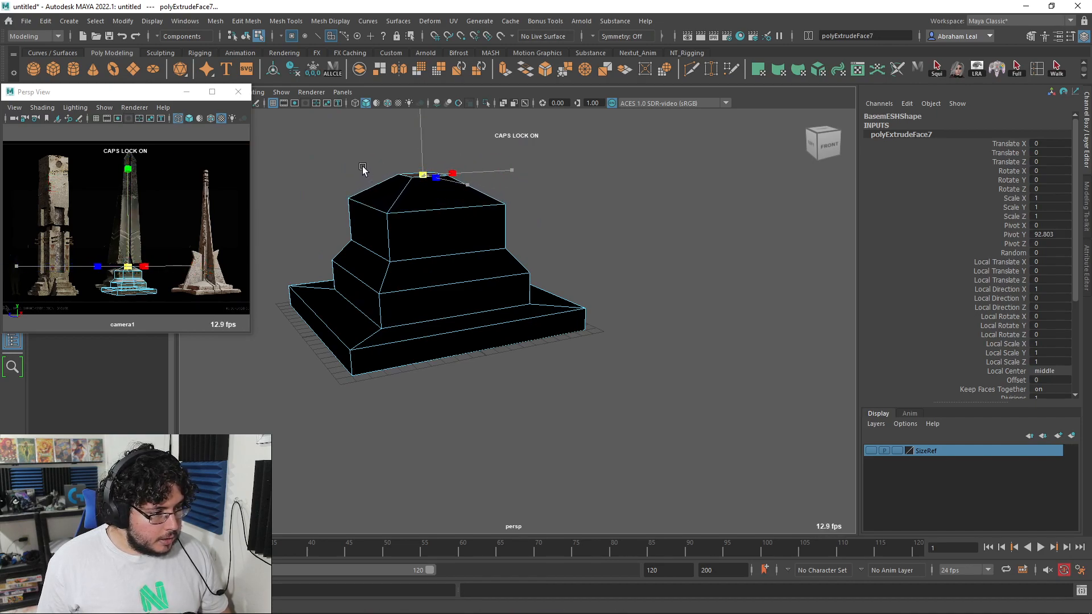
Check the concept, extrude the narrow top face upward again and widen it into the underside of the shaft
{"action": "key", "text": "alt+Tab"}
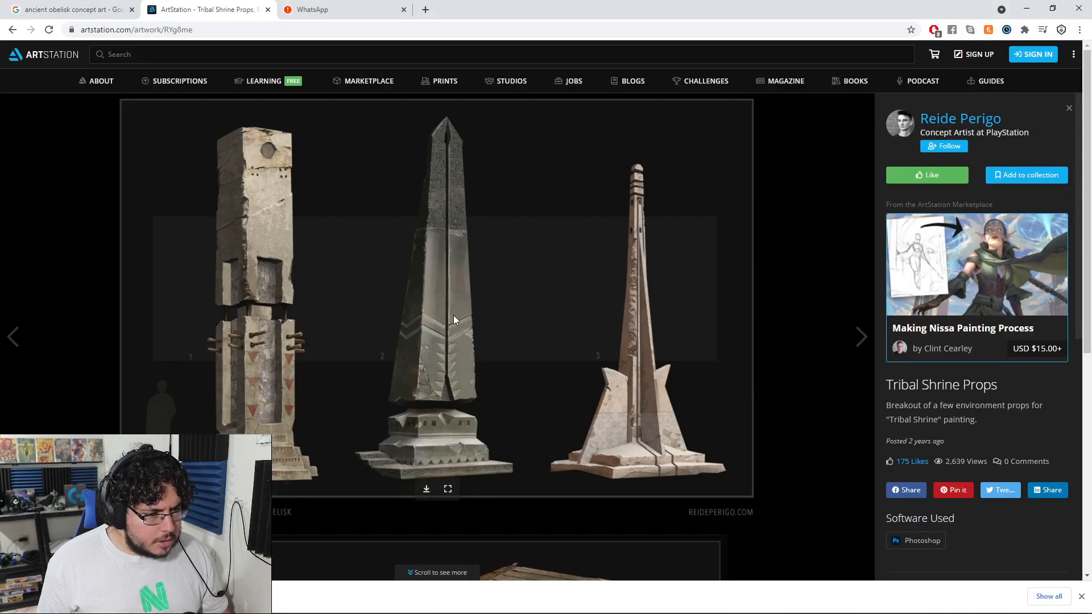
{"action": "key", "text": "alt+Tab"}
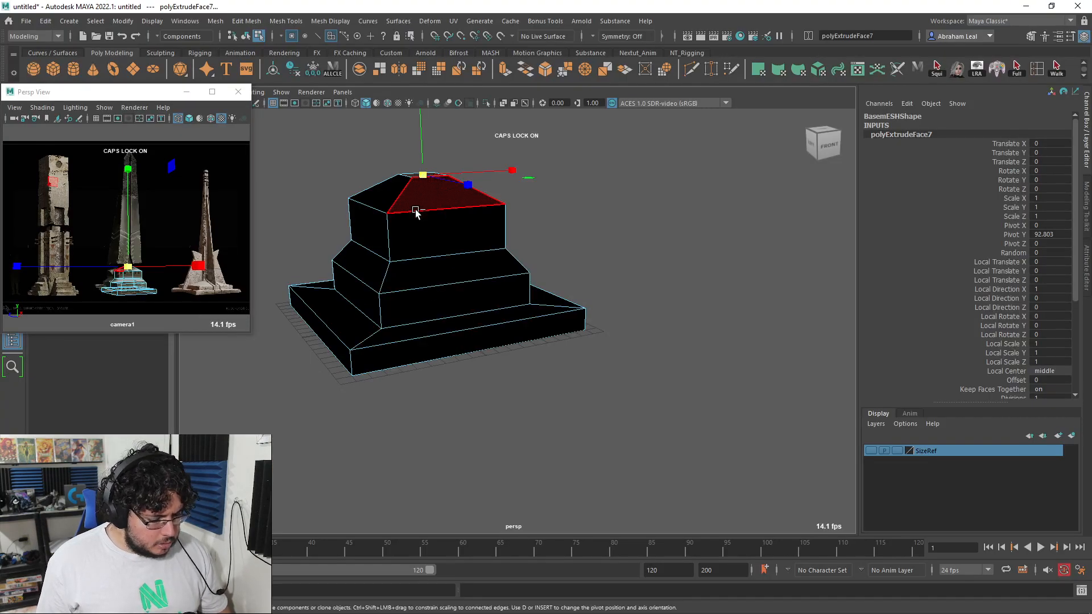
{"action": "left_click", "coordinate": [421, 191]}
{"action": "key", "text": "ctrl+e"}
{"action": "key", "text": "w"}
{"action": "left_click_drag", "start_coordinate": [422, 160], "coordinate": [476, 155]}
{"action": "key", "text": "r"}
{"action": "middle_click_drag", "start_coordinate": [619, 229], "coordinate": [641, 292], "text": "alt"}
{"action": "right_click_drag", "start_coordinate": [640, 293], "coordinate": [498, 207], "text": "alt"}
{"action": "middle_click_drag", "start_coordinate": [498, 207], "coordinate": [538, 312], "text": "alt"}
{"action": "right_click_drag", "start_coordinate": [538, 312], "coordinate": [508, 276], "text": "alt"}
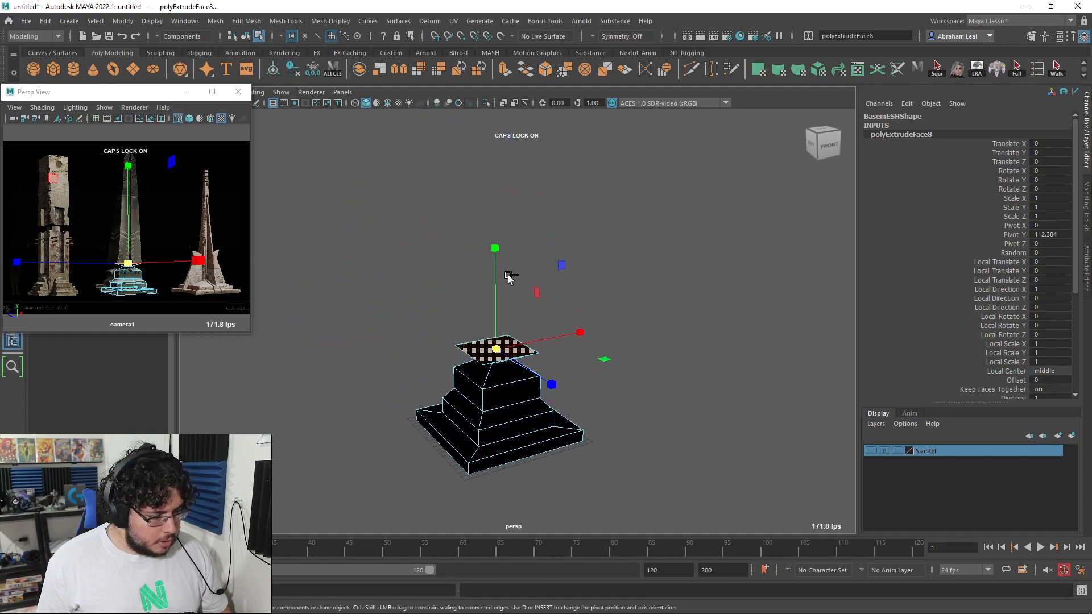
Extrude the widened face straight up into the tall obelisk shaft
{"action": "key", "text": "ctrl+e"}
{"action": "key", "text": "w"}
{"action": "middle_click_drag", "start_coordinate": [487, 241], "coordinate": [496, 352], "text": "alt"}
{"action": "middle_click_drag", "start_coordinate": [496, 283], "coordinate": [495, 277]}
{"action": "left_click_drag", "start_coordinate": [496, 277], "coordinate": [477, 138]}
{"action": "middle_click_drag", "start_coordinate": [477, 138], "coordinate": [489, 301], "text": "alt"}
{"action": "left_click_drag", "start_coordinate": [498, 303], "coordinate": [477, 76]}
{"action": "middle_click_drag", "start_coordinate": [488, 124], "coordinate": [492, 228], "text": "alt"}
{"action": "left_click_drag", "start_coordinate": [495, 207], "coordinate": [495, 203]}
{"action": "middle_click_drag", "start_coordinate": [496, 205], "coordinate": [497, 209]}
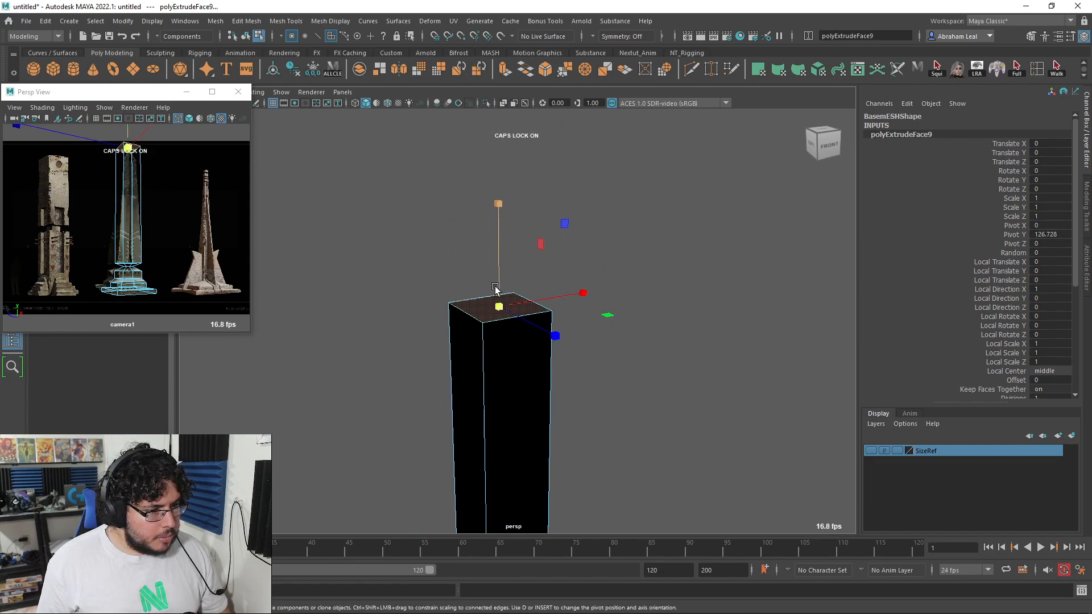
Compare the shaft with the concept image and lower its top face to the base of the pointed cap
{"action": "key", "text": "alt+Tab"}
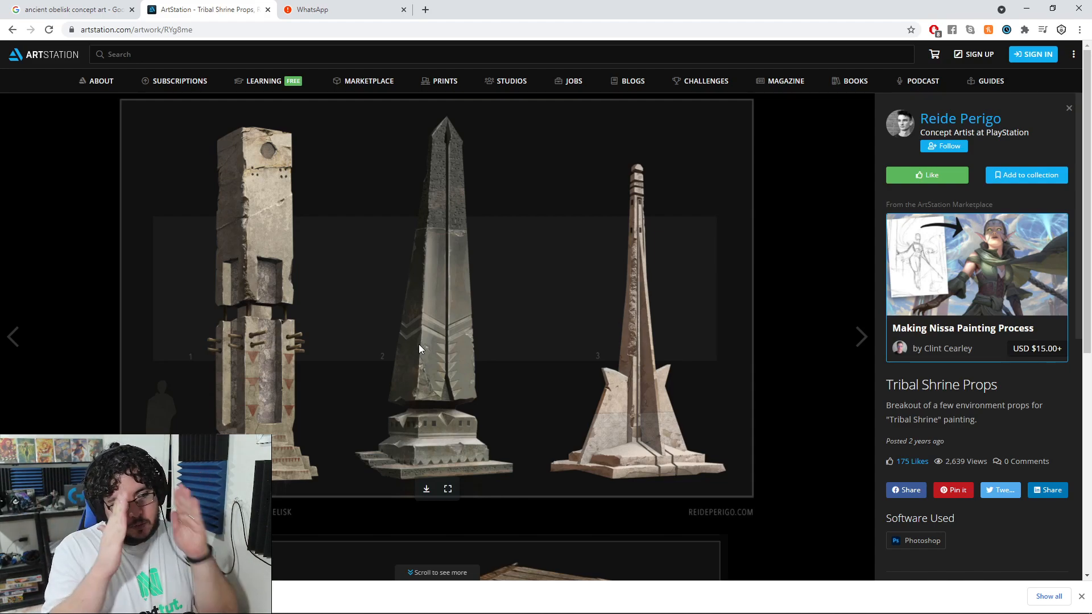
{"action": "key", "text": "alt+Tab"}
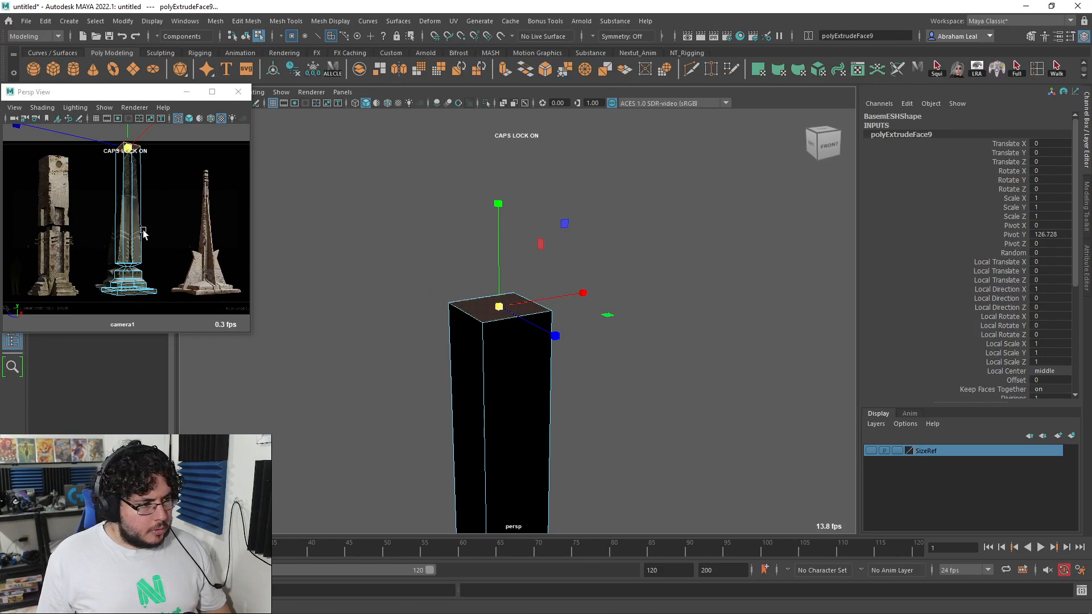
{"action": "left_click_drag", "start_coordinate": [497, 205], "coordinate": [495, 246]}
Scale the shaft's top face inward horizontally so the shaft tapers like the concept
{"action": "left_click_drag", "start_coordinate": [578, 339], "coordinate": [555, 337]}
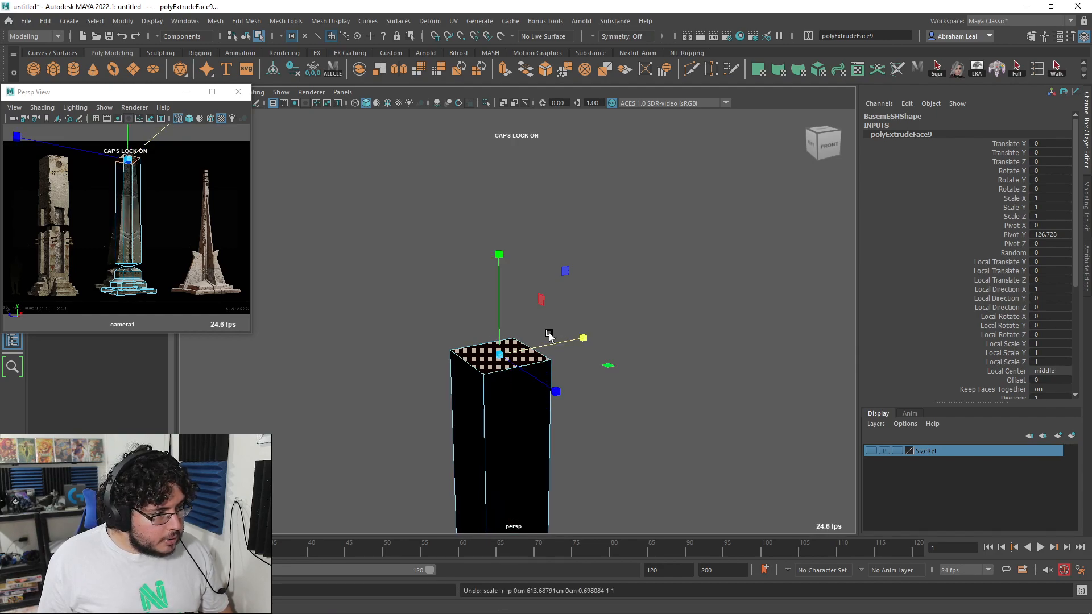
{"action": "left_click_drag", "start_coordinate": [624, 364], "coordinate": [420, 333], "text": "alt"}
{"action": "left_click_drag", "start_coordinate": [393, 380], "coordinate": [470, 348], "text": "alt"}
{"action": "left_click_drag", "start_coordinate": [570, 353], "coordinate": [495, 339]}
{"action": "scroll", "coordinate": [447, 373], "scroll_direction": "down", "scroll_amount": 4}
{"action": "left_click_drag", "start_coordinate": [490, 392], "coordinate": [506, 310], "text": "alt"}
{"action": "left_click_drag", "start_coordinate": [579, 261], "coordinate": [532, 263]}
{"action": "left_click_drag", "start_coordinate": [556, 304], "coordinate": [580, 314], "text": "alt"}
{"action": "right_click_drag", "start_coordinate": [580, 315], "coordinate": [559, 337], "text": "alt"}
{"action": "key", "text": "space"}
{"action": "left_click_drag", "start_coordinate": [560, 337], "coordinate": [592, 354]}
{"action": "key", "text": "space"}
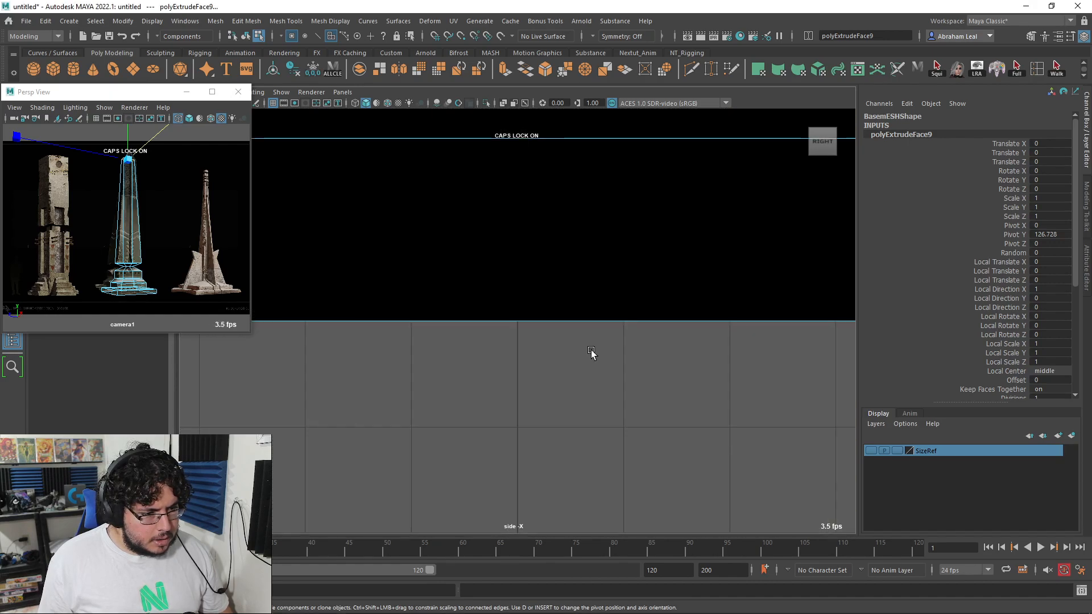
{"action": "scroll", "coordinate": [591, 354], "scroll_direction": "down", "scroll_amount": 10}
{"action": "key", "text": "space"}
{"action": "left_click_drag", "start_coordinate": [578, 387], "coordinate": [480, 356]}
{"action": "scroll", "coordinate": [594, 403], "scroll_direction": "up", "scroll_amount": 8}
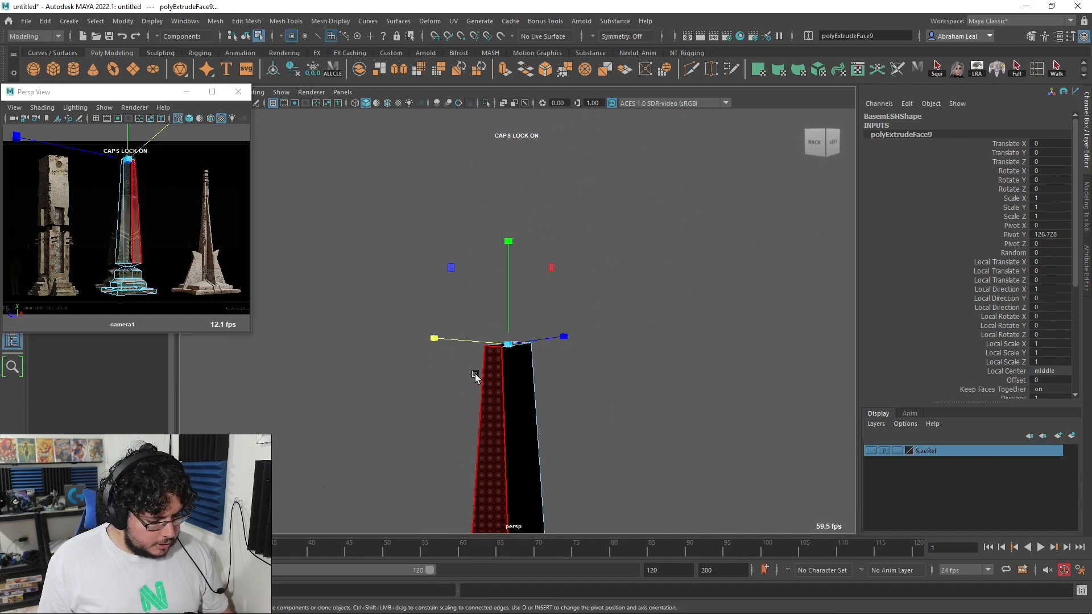
Extrude the shaft's top face upward for the cap, shrink the new face and adjust its height against the concept
{"action": "key", "text": "ctrl+e"}
{"action": "left_click_drag", "start_coordinate": [500, 169], "coordinate": [500, 108]}
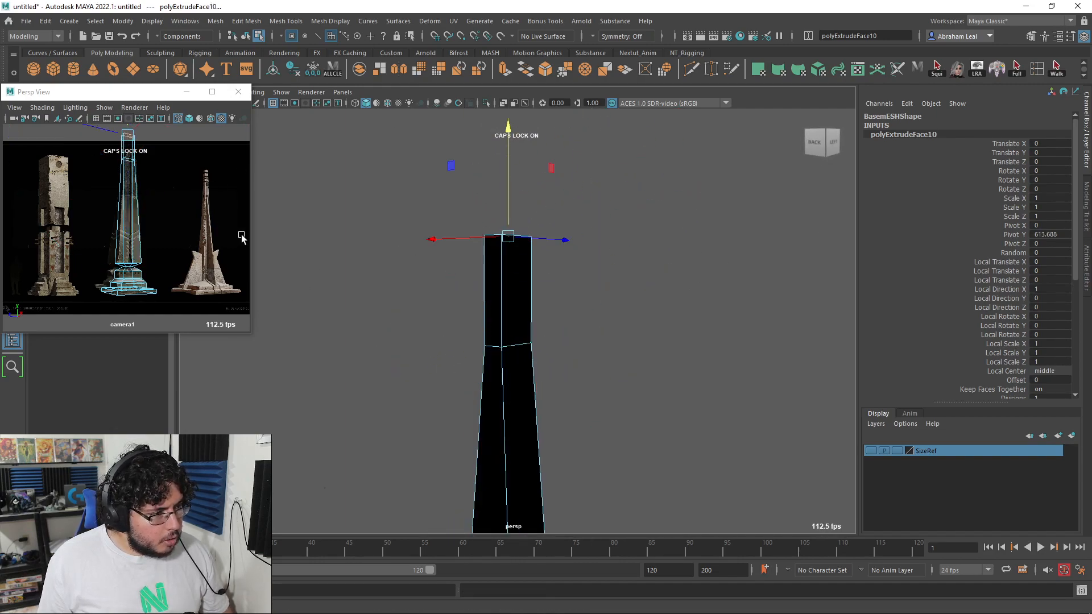
{"action": "key", "text": "alt+Tab"}
{"action": "key", "text": "alt+Tab"}
{"action": "key", "text": "r"}
{"action": "left_click_drag", "start_coordinate": [515, 263], "coordinate": [468, 287], "text": "alt"}
{"action": "left_click_drag", "start_coordinate": [583, 246], "coordinate": [535, 296]}
{"action": "key", "text": "w"}
{"action": "left_click_drag", "start_coordinate": [476, 166], "coordinate": [477, 213]}
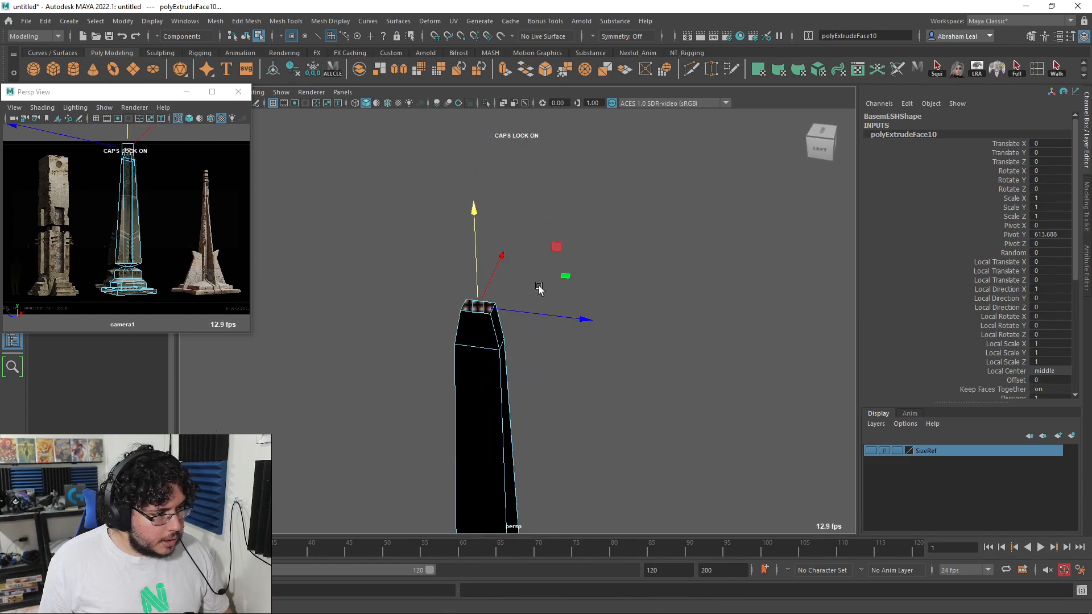
Scale the cap's top face down further to form a pyramid-like tip
{"action": "key", "text": "e"}
{"action": "key", "text": "r"}
{"action": "left_click_drag", "start_coordinate": [581, 320], "coordinate": [502, 312]}
{"action": "key", "text": "alt+Tab"}
{"action": "key", "text": "alt+Tab"}
{"action": "left_click_drag", "start_coordinate": [513, 322], "coordinate": [531, 341], "text": "alt"}
{"action": "middle_click_drag", "start_coordinate": [532, 342], "coordinate": [533, 290], "text": "alt"}
{"action": "scroll", "coordinate": [517, 293], "scroll_direction": "up", "scroll_amount": 2}
{"action": "left_click_drag", "start_coordinate": [517, 295], "coordinate": [538, 334], "text": "alt"}
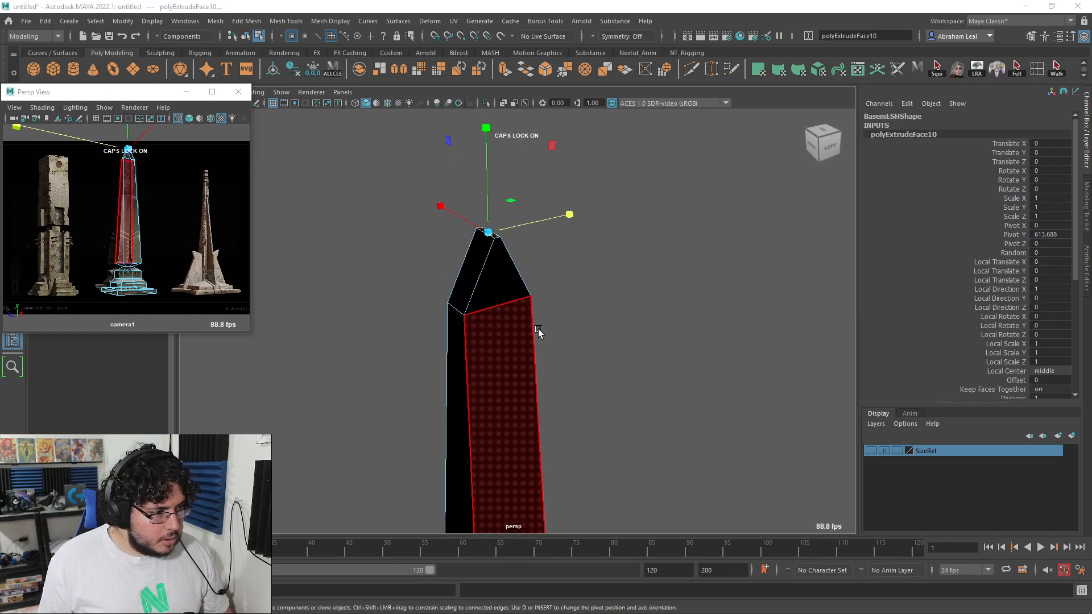
Compare the cap with the concept, finish narrowing its tip to a point and return to object mode
{"action": "key", "text": "alt+Tab"}
{"action": "key", "text": "alt+Tab"}
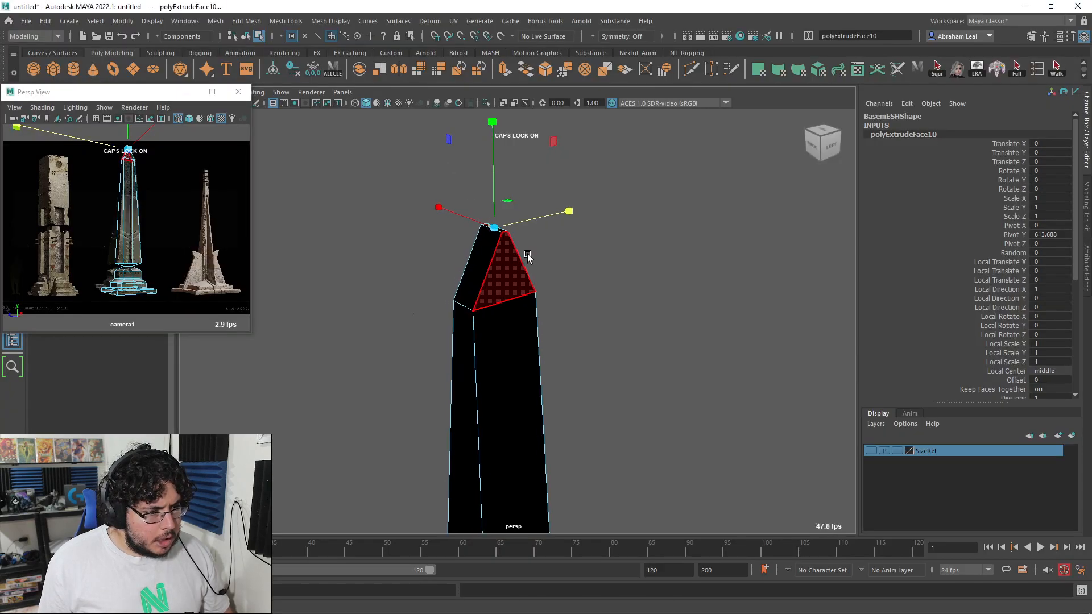
{"action": "left_click_drag", "start_coordinate": [511, 398], "coordinate": [596, 251], "text": "alt"}
{"action": "key", "text": "alt+Tab"}
{"action": "key", "text": "alt+Tab"}
{"action": "left_click_drag", "start_coordinate": [449, 222], "coordinate": [506, 273]}
{"action": "right_click_drag", "start_coordinate": [506, 273], "coordinate": [633, 210]}
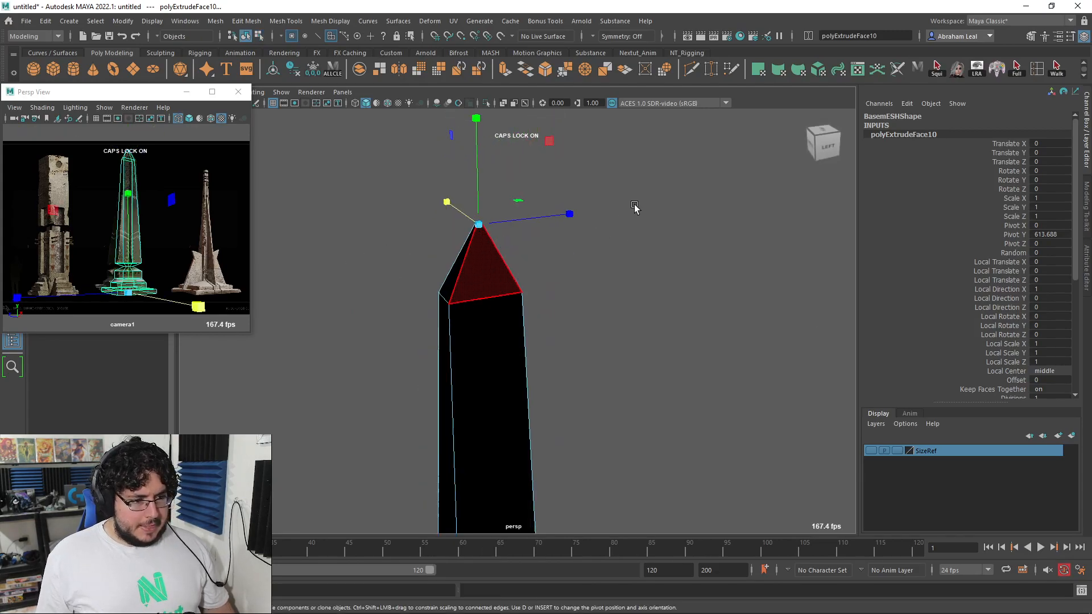
{"action": "left_click", "coordinate": [633, 210]}
Reverse the normals of the BasemESH obelisk
{"action": "scroll", "coordinate": [607, 226], "scroll_direction": "down", "scroll_amount": 8}
{"action": "scroll", "coordinate": [589, 293], "scroll_direction": "up", "scroll_amount": 7}
{"action": "left_click_drag", "start_coordinate": [599, 281], "coordinate": [548, 312], "text": "alt"}
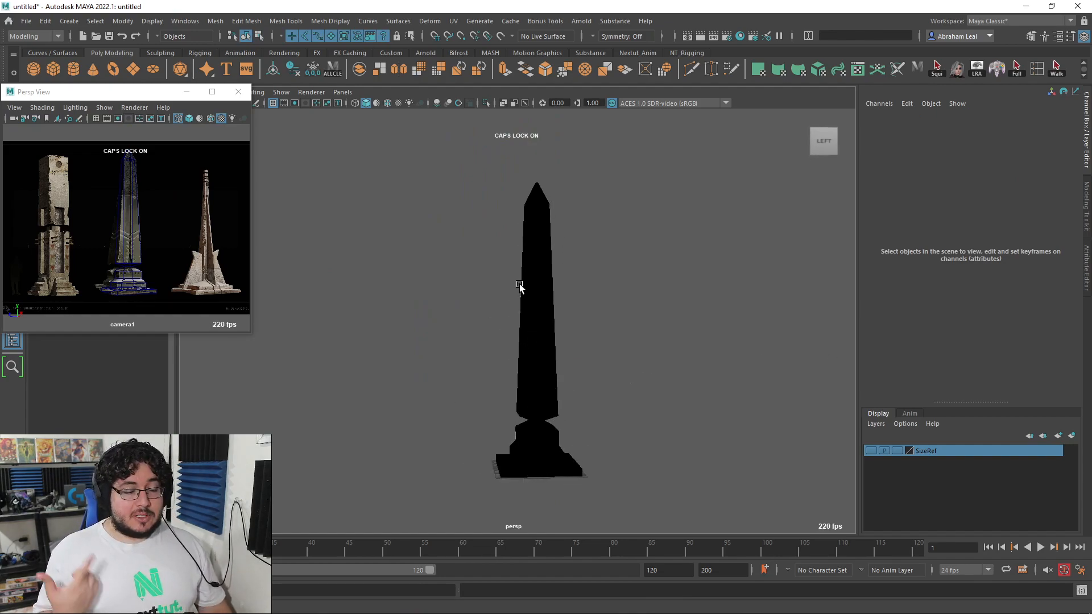
{"action": "left_click", "coordinate": [540, 243]}
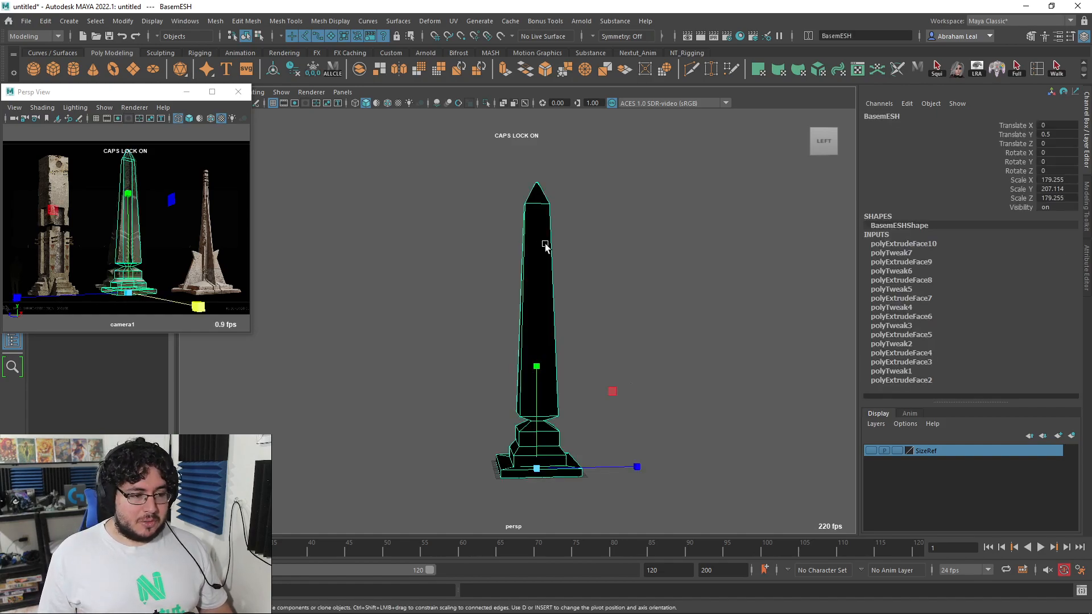
{"action": "left_click", "coordinate": [337, 23]}
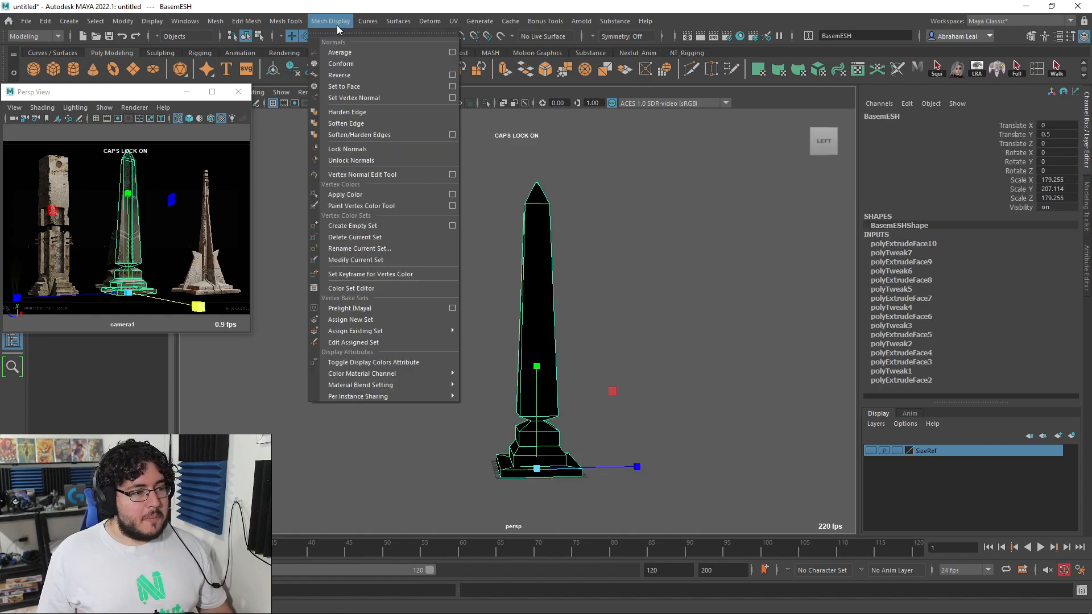
{"action": "left_click", "coordinate": [341, 74]}
{"action": "left_click", "coordinate": [382, 221]}
{"action": "mouse_move", "coordinate": [383, 221]}
{"action": "left_mouse_down", "text": "alt"}
{"action": "mouse_move", "coordinate": [544, 313]}
{"action": "mouse_move", "coordinate": [629, 273]}
{"action": "mouse_move", "coordinate": [491, 311]}
{"action": "left_mouse_up", "text": "alt"}
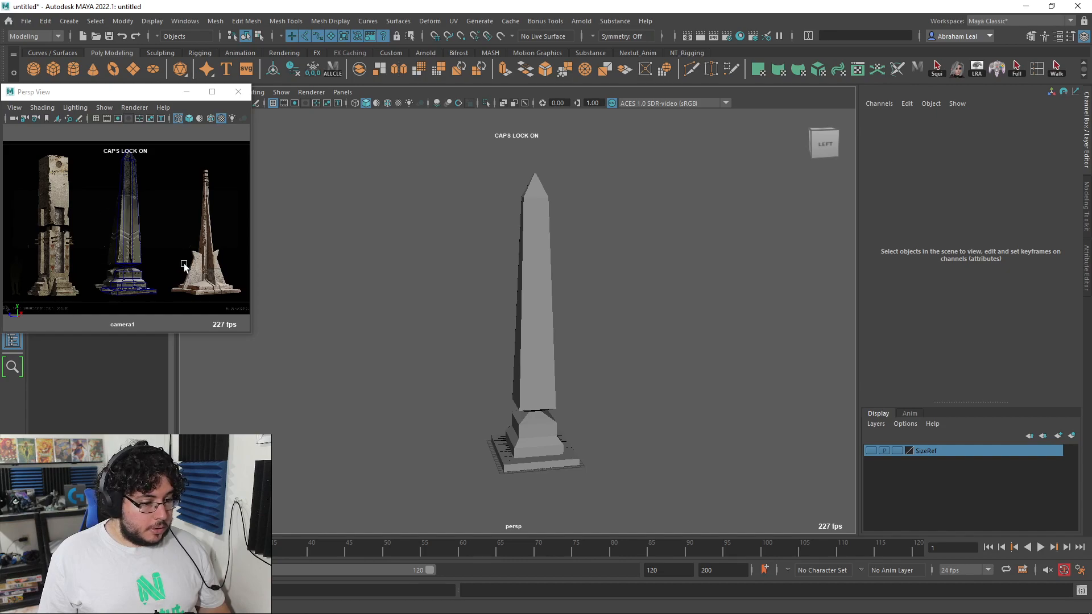
Move the pivot of BasemESH to one ground corner of its base
{"action": "left_click", "coordinate": [539, 352]}
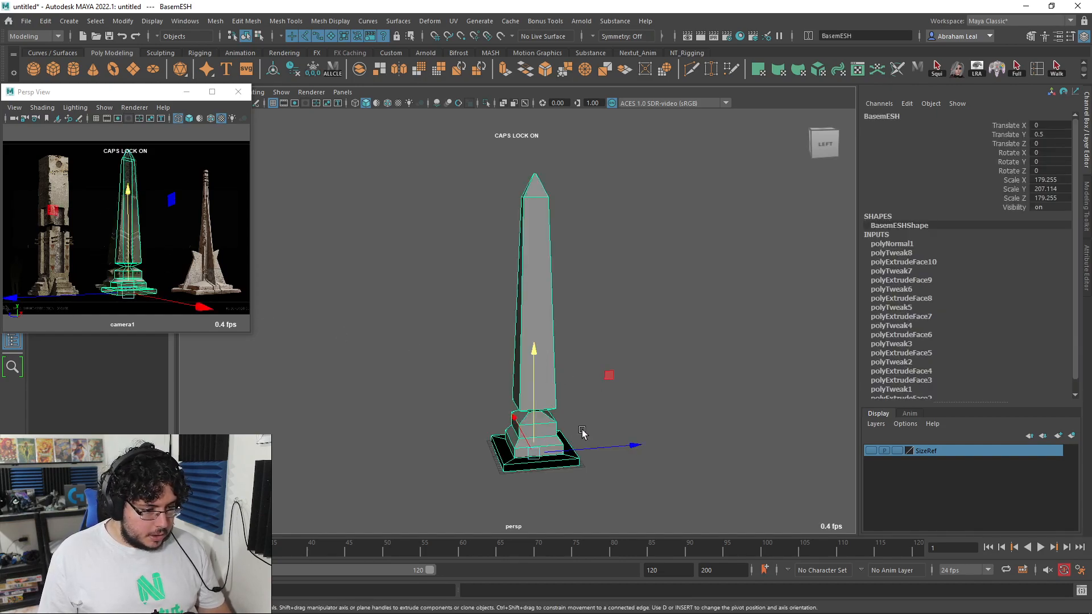
{"action": "key", "text": "d"}
{"action": "left_click_drag", "start_coordinate": [534, 454], "coordinate": [579, 464]}
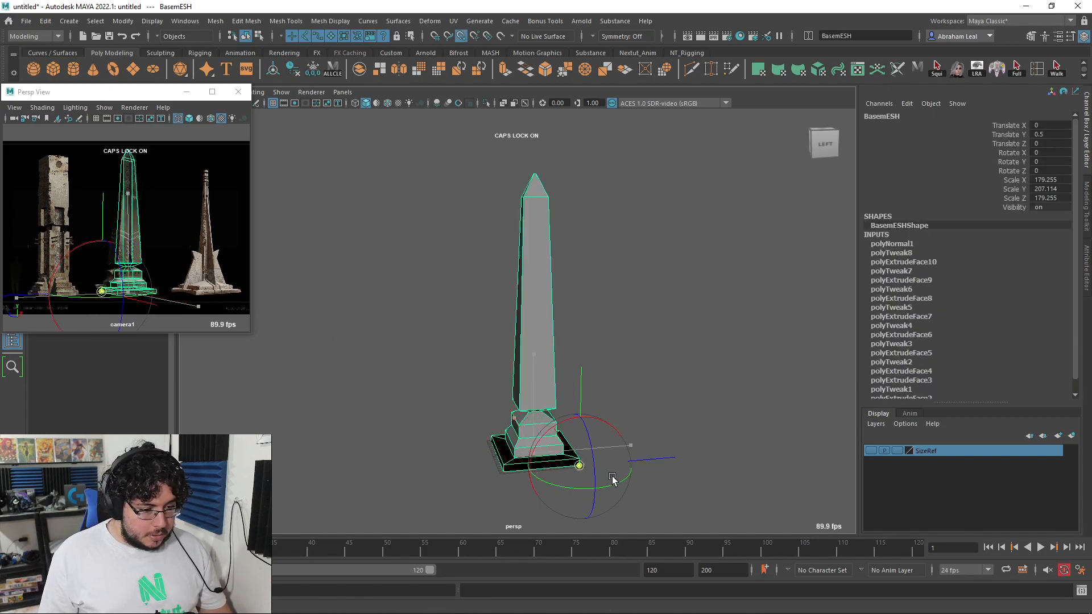
{"action": "middle_click_drag", "start_coordinate": [641, 489], "coordinate": [634, 391], "text": "alt"}
{"action": "right_click_drag", "start_coordinate": [635, 391], "coordinate": [796, 512], "text": "alt"}
{"action": "left_click_drag", "start_coordinate": [660, 455], "coordinate": [617, 455], "text": "alt"}
{"action": "scroll", "coordinate": [610, 446], "scroll_direction": "down", "scroll_amount": 4}
Try to scale BasemESH horizontally from the corner pivot, undoing each attempt
{"action": "key", "text": "r"}
{"action": "left_click_drag", "start_coordinate": [584, 351], "coordinate": [602, 354]}
{"action": "key", "text": "ctrl+z"}
{"action": "left_click_drag", "start_coordinate": [592, 266], "coordinate": [580, 257], "text": "ctrl"}
{"action": "key", "text": "ctrl+z"}
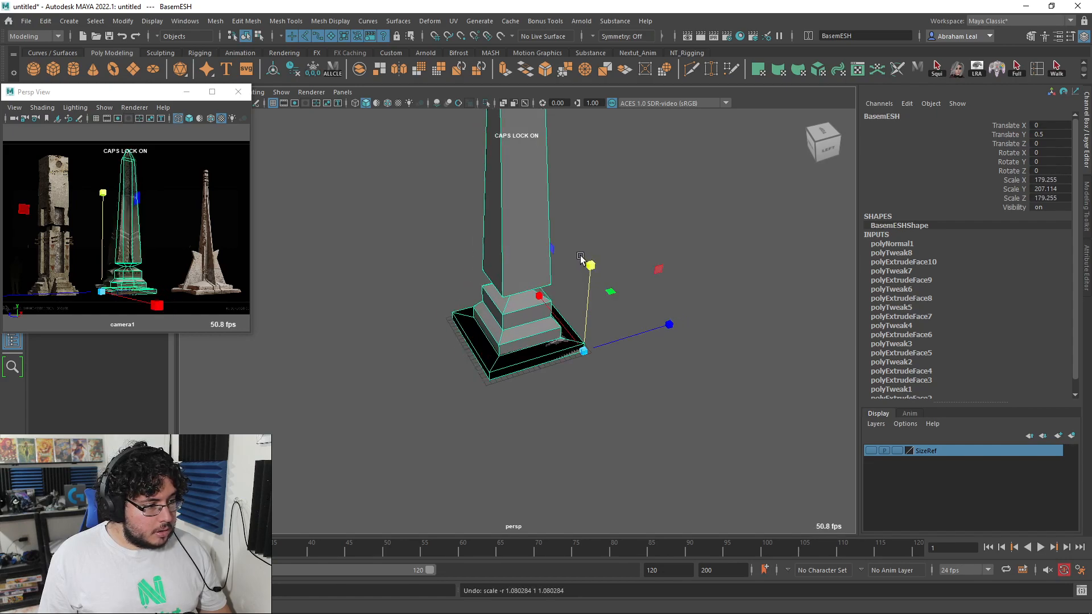
Move the BasemESH pivot to the base's other visible side corner and scale the mesh to 206.239 in X and Z
{"action": "key", "text": "d"}
{"action": "left_click_drag", "start_coordinate": [585, 351], "coordinate": [453, 319]}
{"action": "key", "text": "d"}
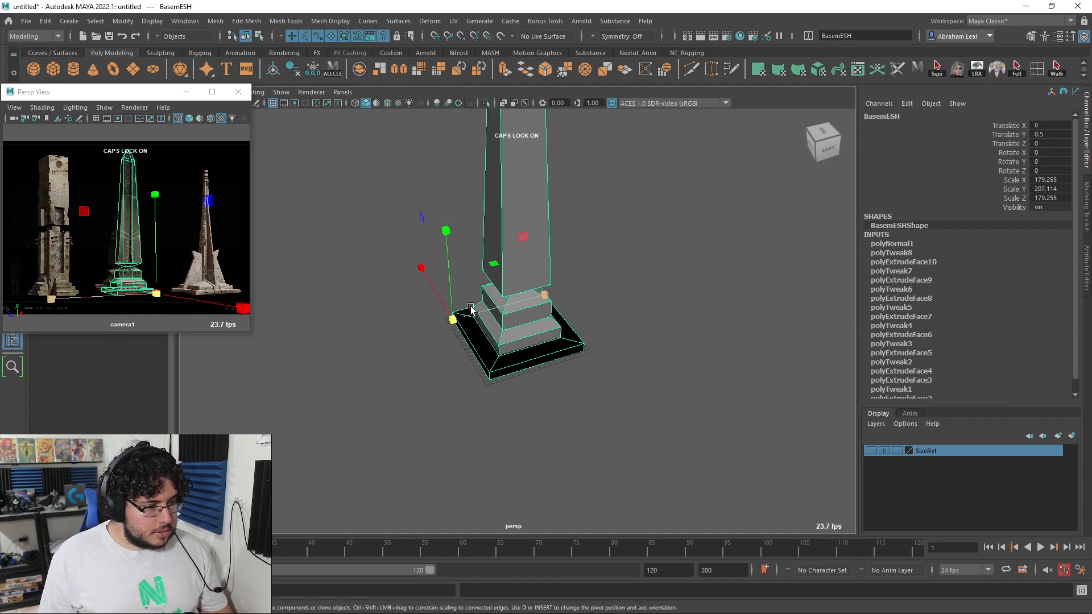
{"action": "left_click_drag", "start_coordinate": [446, 230], "coordinate": [426, 220], "text": "ctrl"}
{"action": "middle_click_drag", "start_coordinate": [340, 229], "coordinate": [349, 347], "text": "alt"}
{"action": "scroll", "coordinate": [398, 284], "scroll_direction": "down", "scroll_amount": 5}
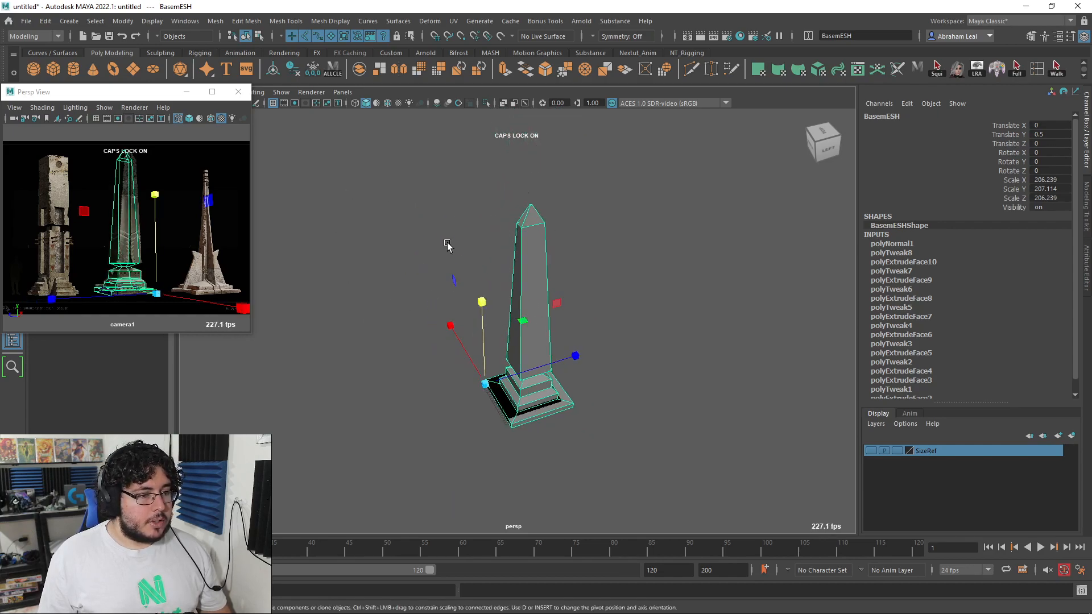
{"action": "left_click_drag", "start_coordinate": [444, 250], "coordinate": [518, 233], "text": "alt"}
Check the obelisk concept on ArtStation, then sketch its front outline and a side profile with one vertical edge in Paint
{"action": "key", "text": "alt+Tab"}
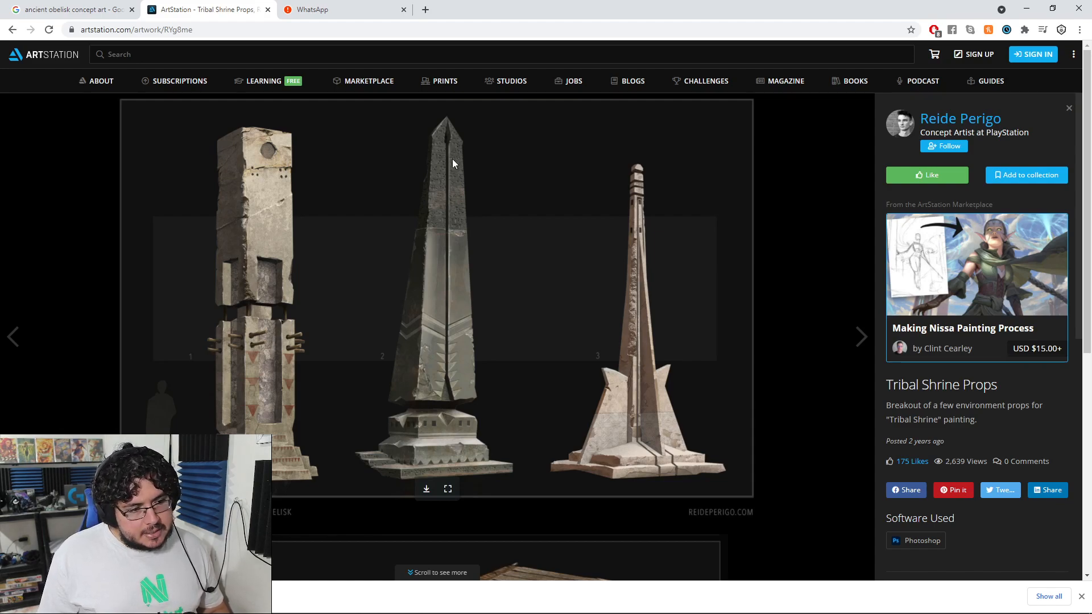
{"action": "key", "text": "super"}
{"action": "type", "text": "paint"}
{"action": "key", "text": "Return"}
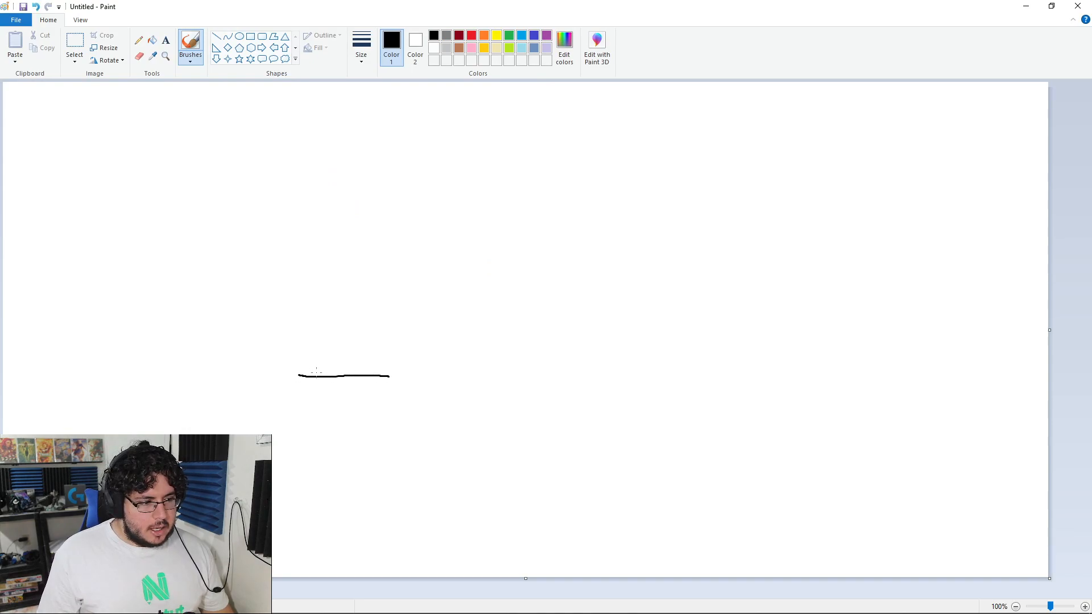
{"action": "mouse_move", "coordinate": [299, 377]}
{"action": "left_mouse_down"}
{"action": "mouse_move", "coordinate": [360, 208]}
{"action": "mouse_move", "coordinate": [378, 377]}
{"action": "left_mouse_up"}
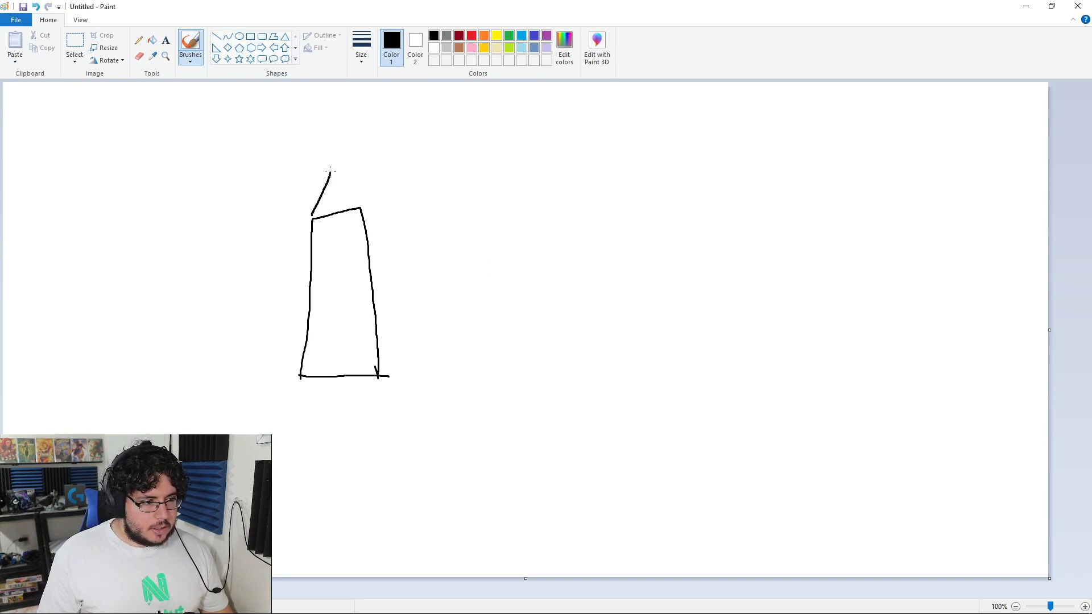
{"action": "left_click_drag", "start_coordinate": [434, 384], "coordinate": [524, 210]}
{"action": "key", "text": "alt+Tab"}
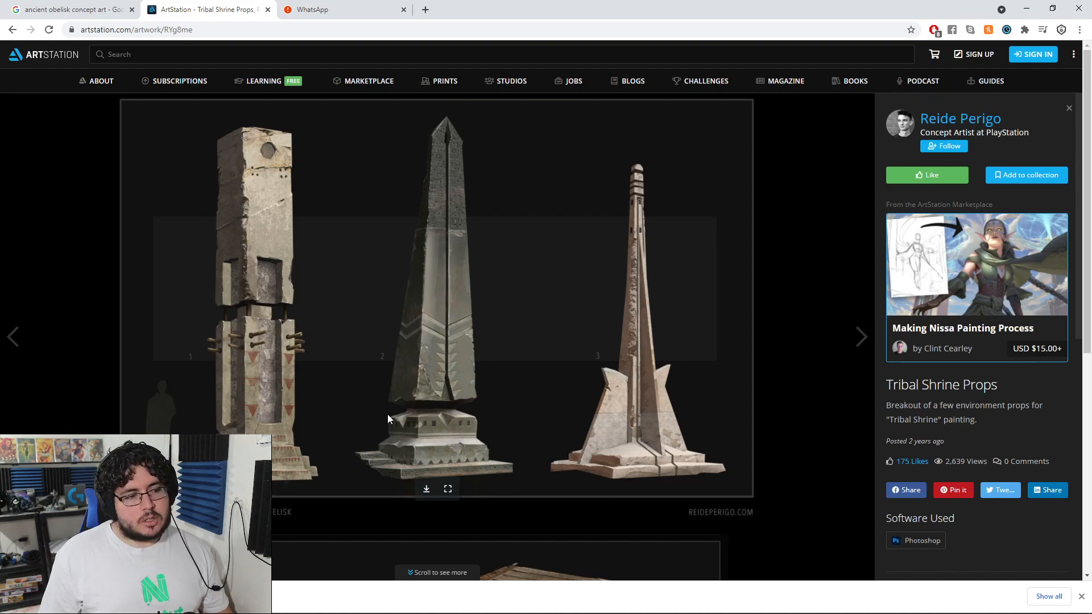
In Maya, shift the top vertices of BasemESH sideways so one side of the shaft stands vertical and the opposite side slants
{"action": "key", "text": "alt+Tab"}
{"action": "key", "text": "alt+Tab"}
{"action": "left_click", "coordinate": [548, 278]}
{"action": "right_click", "coordinate": [521, 210]}
{"action": "left_click", "coordinate": [489, 201]}
{"action": "right_click_drag", "start_coordinate": [550, 214], "coordinate": [512, 214]}
{"action": "left_click_drag", "start_coordinate": [586, 166], "coordinate": [492, 235]}
{"action": "key", "text": "w"}
{"action": "left_click_drag", "start_coordinate": [447, 186], "coordinate": [447, 176]}
{"action": "left_click_drag", "start_coordinate": [521, 146], "coordinate": [522, 152]}
{"action": "left_click_drag", "start_coordinate": [501, 196], "coordinate": [556, 173], "text": "alt"}
{"action": "scroll", "coordinate": [538, 194], "scroll_direction": "up", "scroll_amount": 3}
{"action": "scroll", "coordinate": [492, 285], "scroll_direction": "up", "scroll_amount": 3}
{"action": "middle_click_drag", "start_coordinate": [538, 195], "coordinate": [520, 335], "text": "alt"}
{"action": "left_click_drag", "start_coordinate": [515, 208], "coordinate": [442, 225]}
{"action": "left_click_drag", "start_coordinate": [517, 250], "coordinate": [448, 271]}
{"action": "left_click_drag", "start_coordinate": [526, 307], "coordinate": [346, 323], "text": "alt"}
{"action": "scroll", "coordinate": [478, 328], "scroll_direction": "down", "scroll_amount": 5}
{"action": "left_click_drag", "start_coordinate": [479, 329], "coordinate": [514, 341], "text": "alt"}
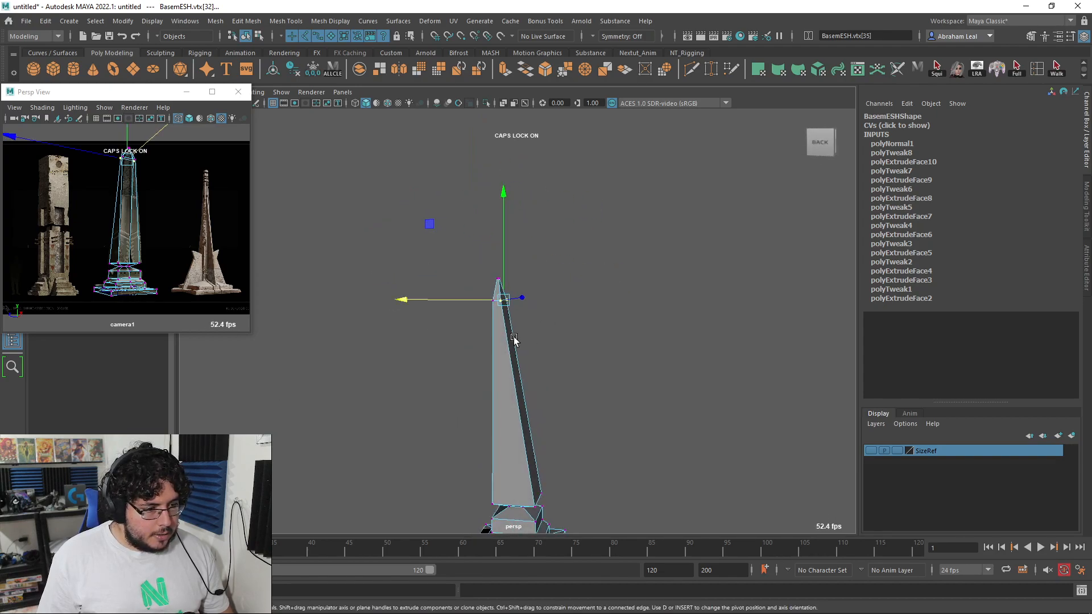
Examine the black faces on the lowest base slab of BasemESH from close up
{"action": "left_click", "coordinate": [615, 268]}
{"action": "scroll", "coordinate": [614, 268], "scroll_direction": "down", "scroll_amount": 4}
{"action": "left_click_drag", "start_coordinate": [614, 268], "coordinate": [634, 348], "text": "alt"}
{"action": "scroll", "coordinate": [634, 348], "scroll_direction": "up", "scroll_amount": 2}
{"action": "left_click_drag", "start_coordinate": [472, 358], "coordinate": [558, 362], "text": "alt"}
{"action": "left_click", "coordinate": [519, 309]}
{"action": "mouse_move", "coordinate": [519, 309]}
{"action": "left_mouse_down", "text": "alt"}
{"action": "mouse_move", "coordinate": [526, 402]}
{"action": "mouse_move", "coordinate": [514, 305]}
{"action": "left_mouse_up", "text": "alt"}
{"action": "right_click_drag", "start_coordinate": [515, 305], "coordinate": [596, 402], "text": "alt"}
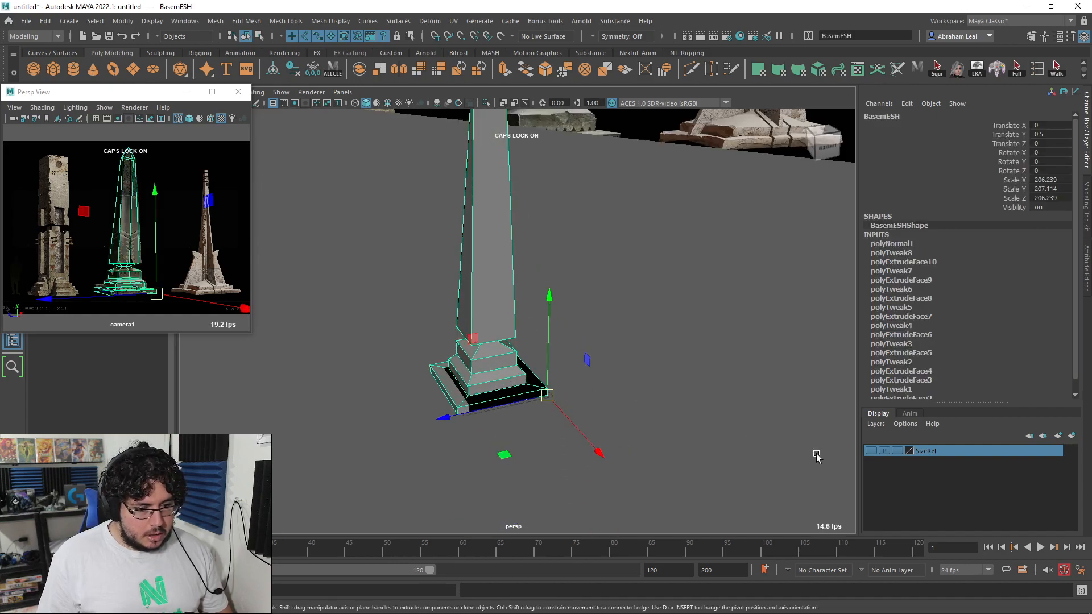
{"action": "left_click", "coordinate": [582, 413]}
{"action": "left_click", "coordinate": [480, 390]}
{"action": "left_click_drag", "start_coordinate": [480, 390], "coordinate": [479, 323], "text": "alt"}
{"action": "right_click_drag", "start_coordinate": [479, 323], "coordinate": [575, 310], "text": "alt"}
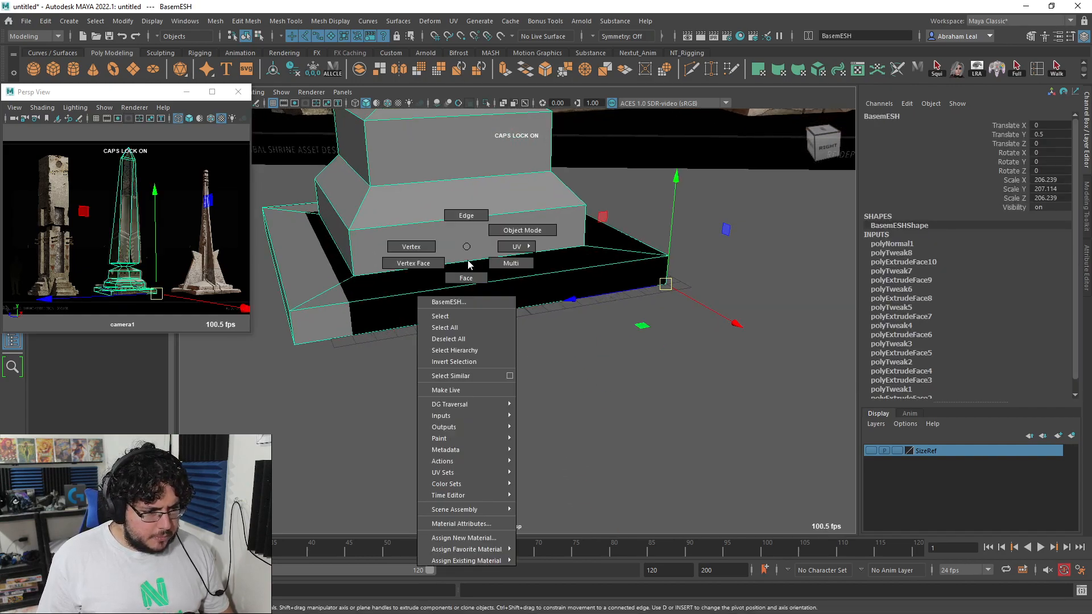
{"action": "key", "text": "ctrl+F11"}
{"action": "left_click", "coordinate": [443, 356]}
{"action": "key", "text": "ctrl+z"}
{"action": "scroll", "coordinate": [523, 319], "scroll_direction": "down", "scroll_amount": 10}
{"action": "middle_click_drag", "start_coordinate": [631, 176], "coordinate": [623, 246], "text": "alt"}
{"action": "left_click", "coordinate": [622, 246]}
{"action": "scroll", "coordinate": [532, 393], "scroll_direction": "up", "scroll_amount": 10}
{"action": "middle_click_drag", "start_coordinate": [532, 392], "coordinate": [588, 258], "text": "alt"}
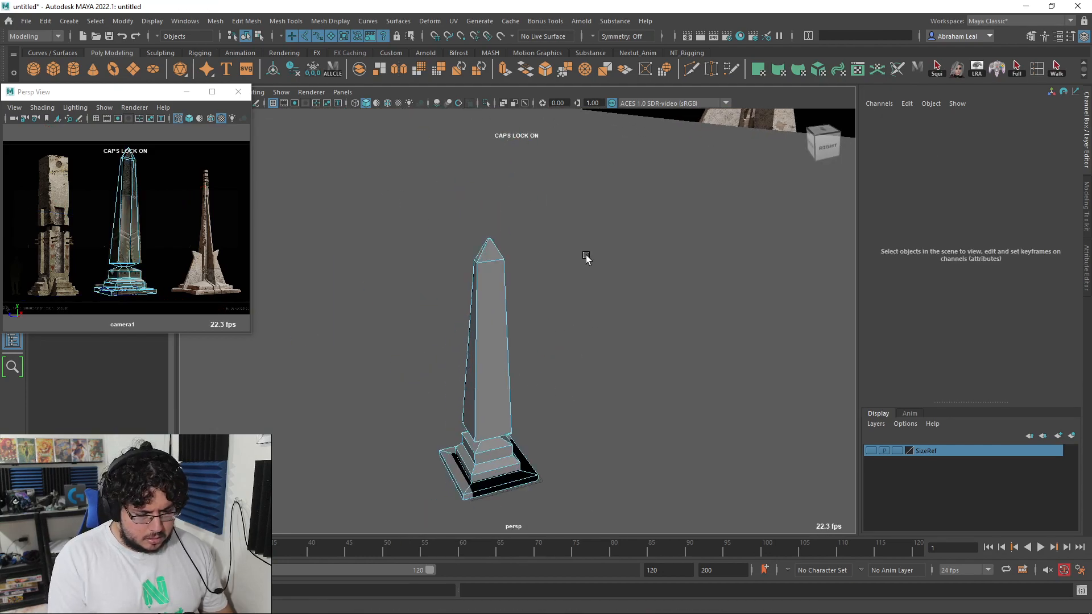
{"action": "right_click_drag", "start_coordinate": [586, 334], "coordinate": [556, 280], "text": "alt"}
{"action": "left_click_drag", "start_coordinate": [556, 280], "coordinate": [519, 236], "text": "alt"}
{"action": "left_click", "coordinate": [519, 237]}
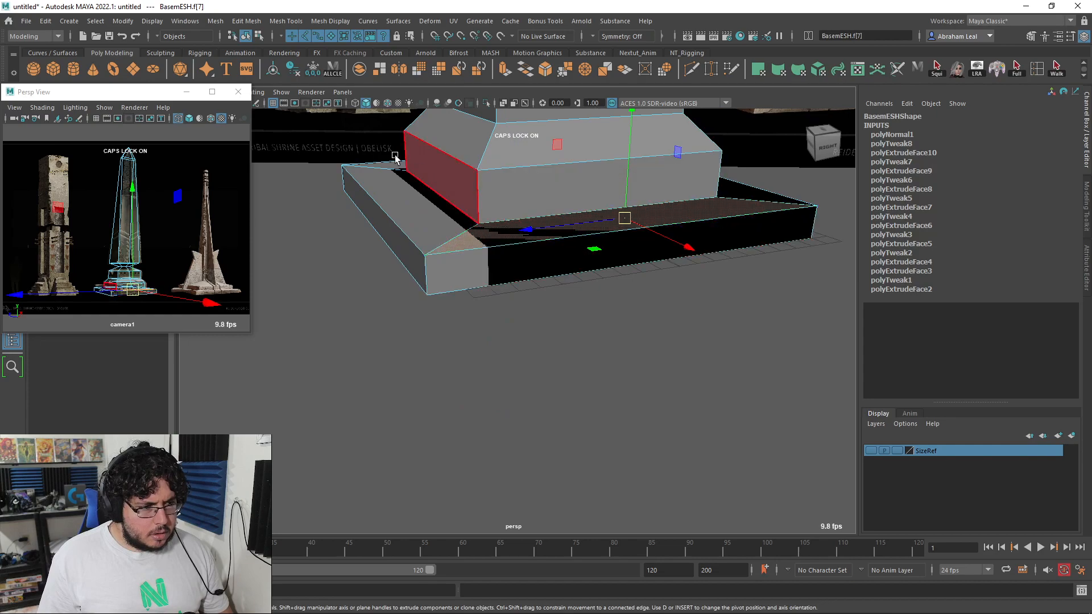
Preview BasemESH smoothed to isolate the overlapping cube pCube7 in its base, delete that cube, and restore the unsmoothed display
{"action": "left_click", "coordinate": [397, 106]}
{"action": "left_click", "coordinate": [397, 106]}
{"action": "key", "text": "3"}
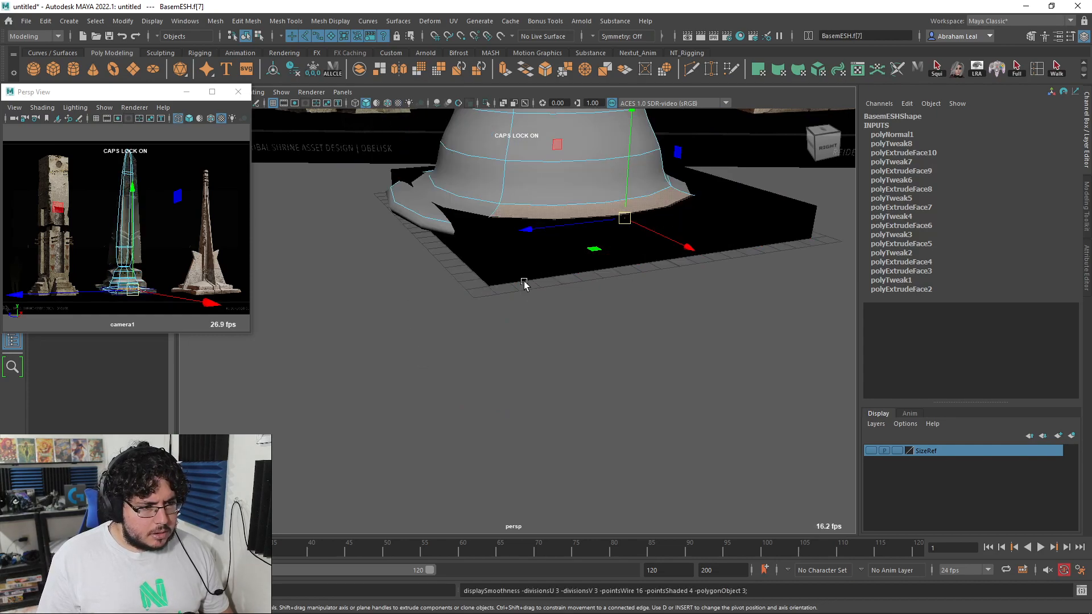
{"action": "left_click_drag", "start_coordinate": [524, 285], "coordinate": [527, 268], "text": "alt"}
{"action": "scroll", "coordinate": [526, 268], "scroll_direction": "down", "scroll_amount": 3}
{"action": "right_click_drag", "start_coordinate": [527, 272], "coordinate": [516, 245]}
{"action": "left_click", "coordinate": [694, 261]}
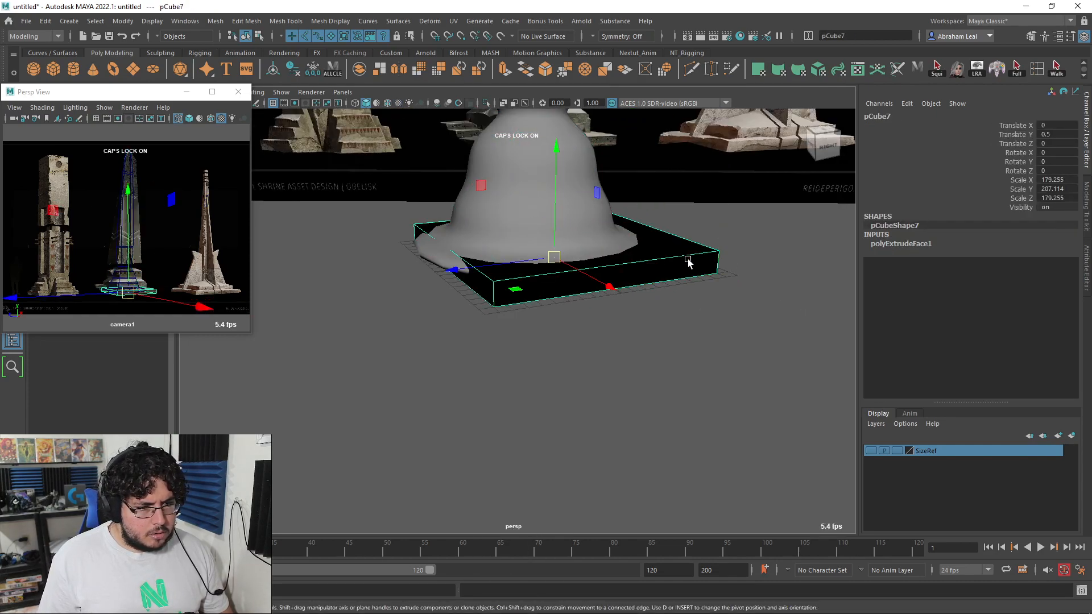
{"action": "key", "text": "Delete"}
{"action": "left_click", "coordinate": [626, 254]}
{"action": "key", "text": "1"}
Inspect the whole BasemESH obelisk from several angles and compare its proportions with the reference image
{"action": "left_click", "coordinate": [761, 328]}
{"action": "right_click_drag", "start_coordinate": [762, 328], "coordinate": [594, 364], "text": "alt"}
{"action": "left_click_drag", "start_coordinate": [594, 364], "coordinate": [586, 390], "text": "alt"}
{"action": "right_click_drag", "start_coordinate": [585, 390], "coordinate": [554, 310], "text": "alt"}
{"action": "left_click_drag", "start_coordinate": [555, 310], "coordinate": [520, 283], "text": "alt"}
{"action": "left_click", "coordinate": [519, 282]}
{"action": "scroll", "coordinate": [539, 283], "scroll_direction": "up", "scroll_amount": 5}
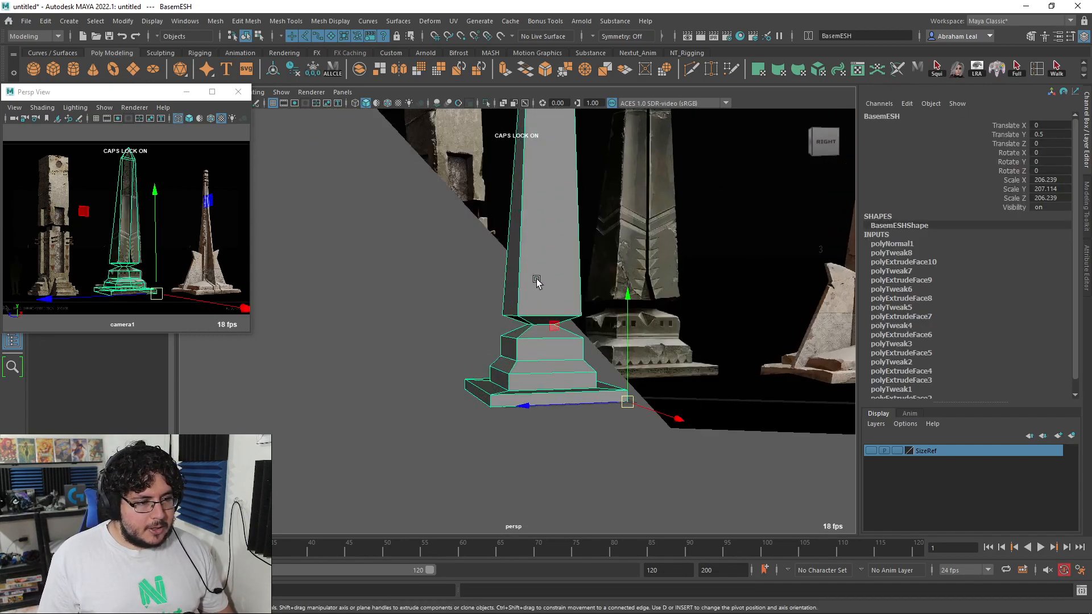
{"action": "right_click_drag", "start_coordinate": [538, 283], "coordinate": [387, 267], "text": "alt"}
{"action": "left_click_drag", "start_coordinate": [387, 267], "coordinate": [498, 278], "text": "alt"}
{"action": "middle_click_drag", "start_coordinate": [498, 277], "coordinate": [532, 379], "text": "alt"}
{"action": "left_click_drag", "start_coordinate": [532, 380], "coordinate": [549, 178], "text": "alt"}
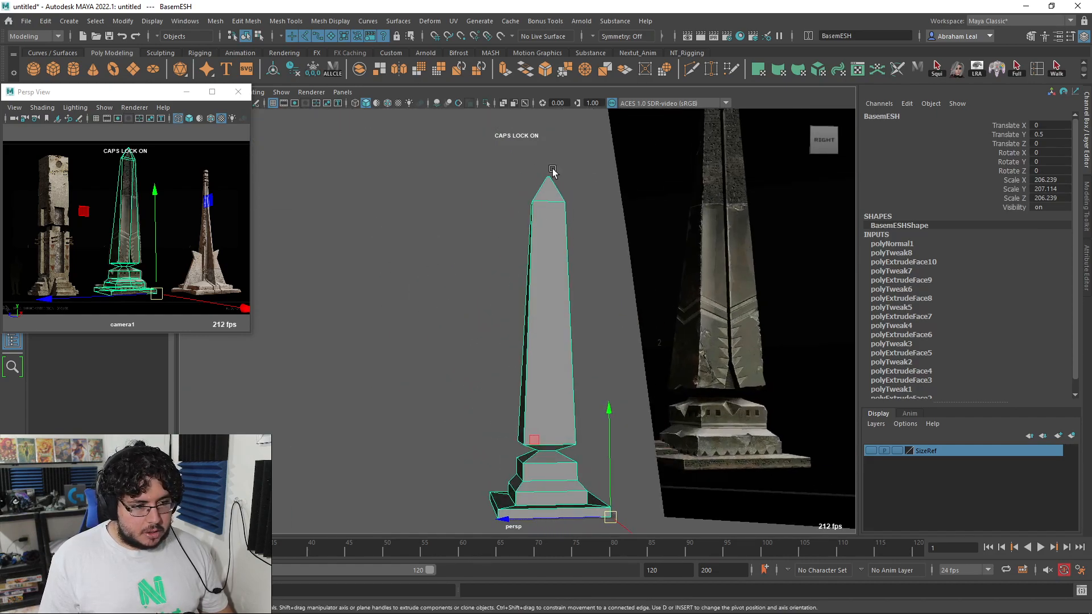
{"action": "left_click_drag", "start_coordinate": [546, 217], "coordinate": [546, 393], "text": "alt"}
{"action": "left_click_drag", "start_coordinate": [549, 348], "coordinate": [551, 401], "text": "alt"}
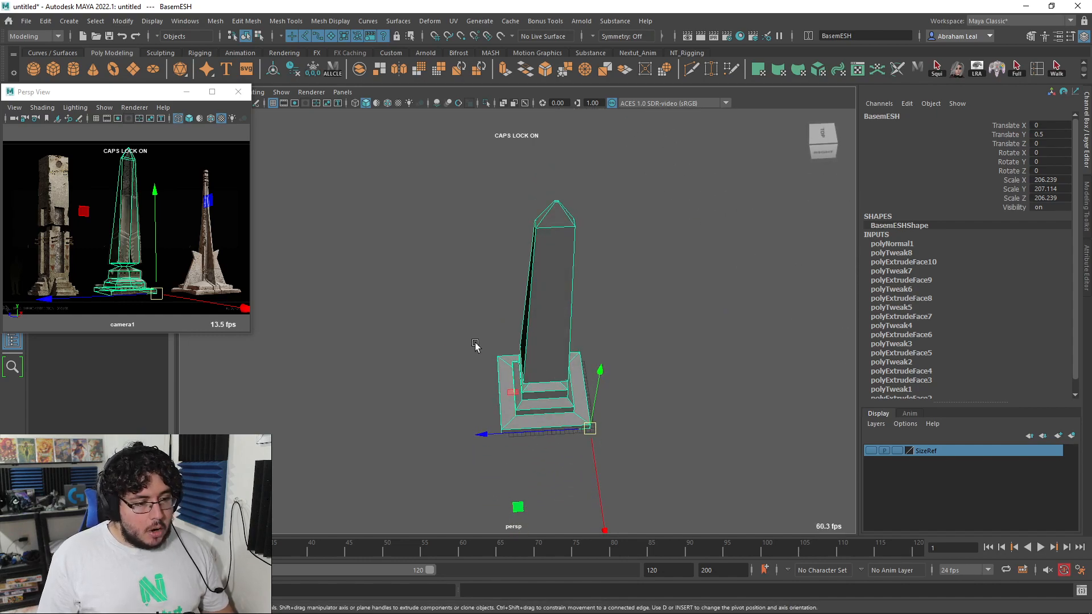
{"action": "left_click_drag", "start_coordinate": [447, 302], "coordinate": [364, 233], "text": "alt"}
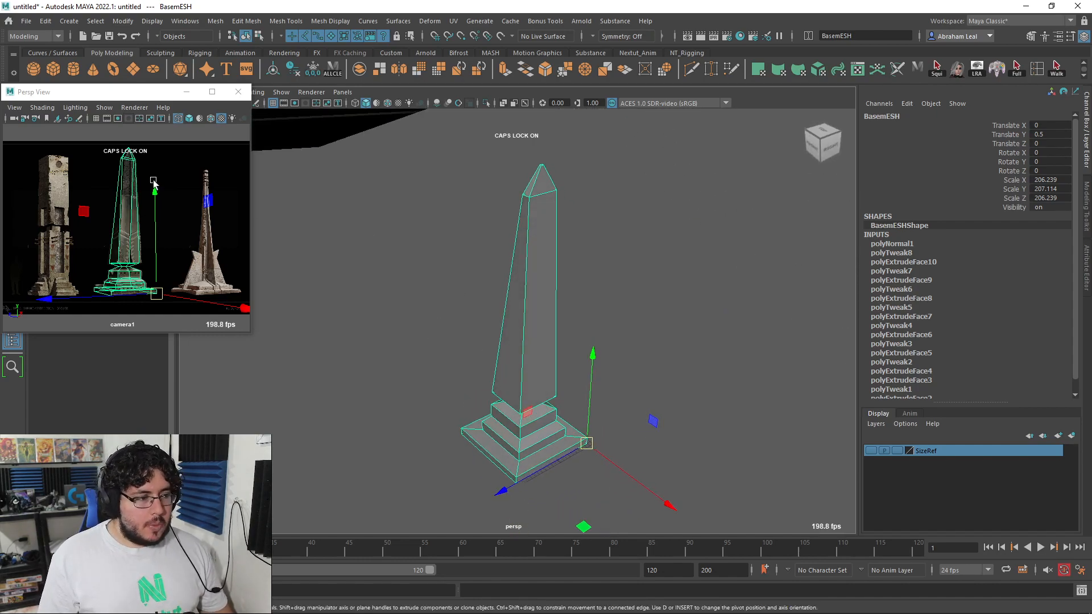
{"action": "left_click_drag", "start_coordinate": [492, 368], "coordinate": [551, 316], "text": "alt"}
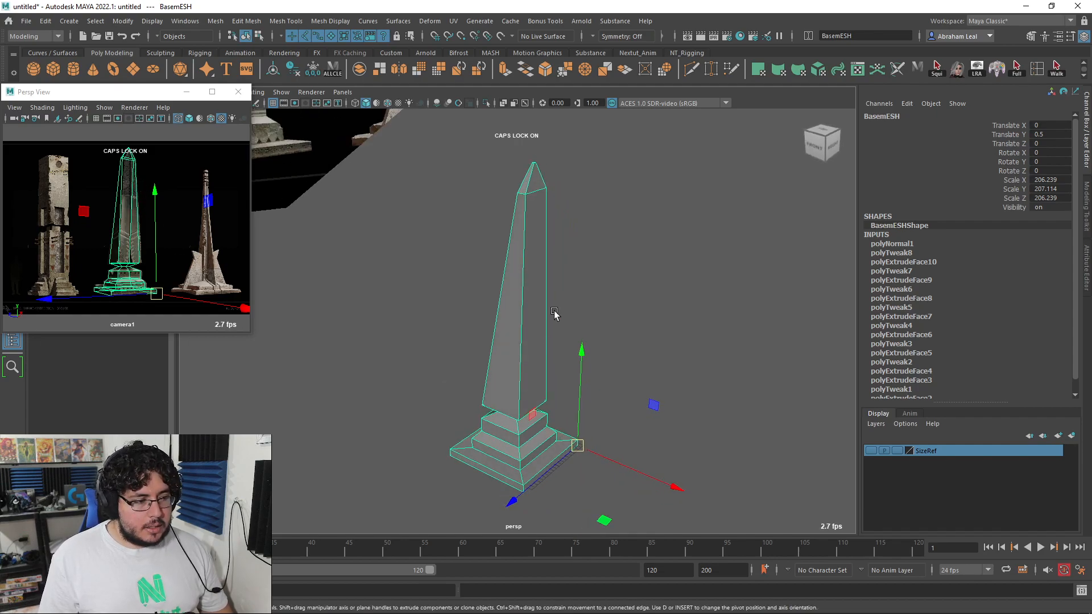
Center the pivot of BasemESH and rotate the obelisk to -90 in Y
{"action": "key", "text": "e"}
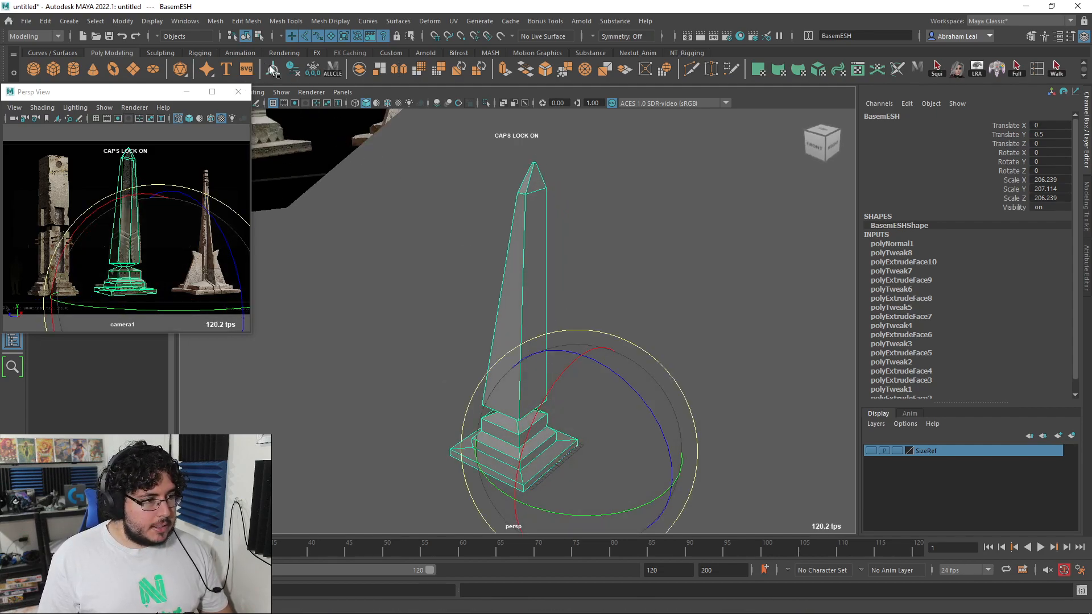
{"action": "left_click_drag", "start_coordinate": [500, 193], "coordinate": [455, 319], "text": "alt"}
{"action": "right_click", "coordinate": [507, 270]}
{"action": "key", "text": "w"}
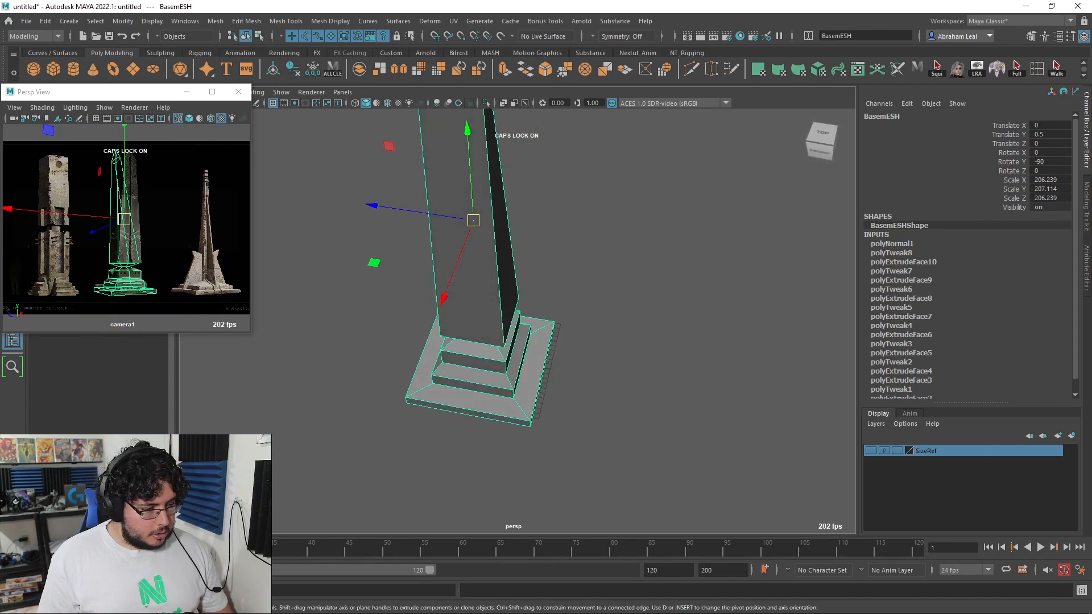
Freeze the transformations of BasemESH
{"action": "left_click", "coordinate": [313, 72]}
{"action": "left_click_drag", "start_coordinate": [384, 259], "coordinate": [484, 205], "text": "alt"}
{"action": "middle_click_drag", "start_coordinate": [483, 204], "coordinate": [494, 276], "text": "alt"}
{"action": "left_click_drag", "start_coordinate": [494, 276], "coordinate": [535, 335], "text": "alt"}
{"action": "scroll", "coordinate": [487, 224], "scroll_direction": "down", "scroll_amount": 5}
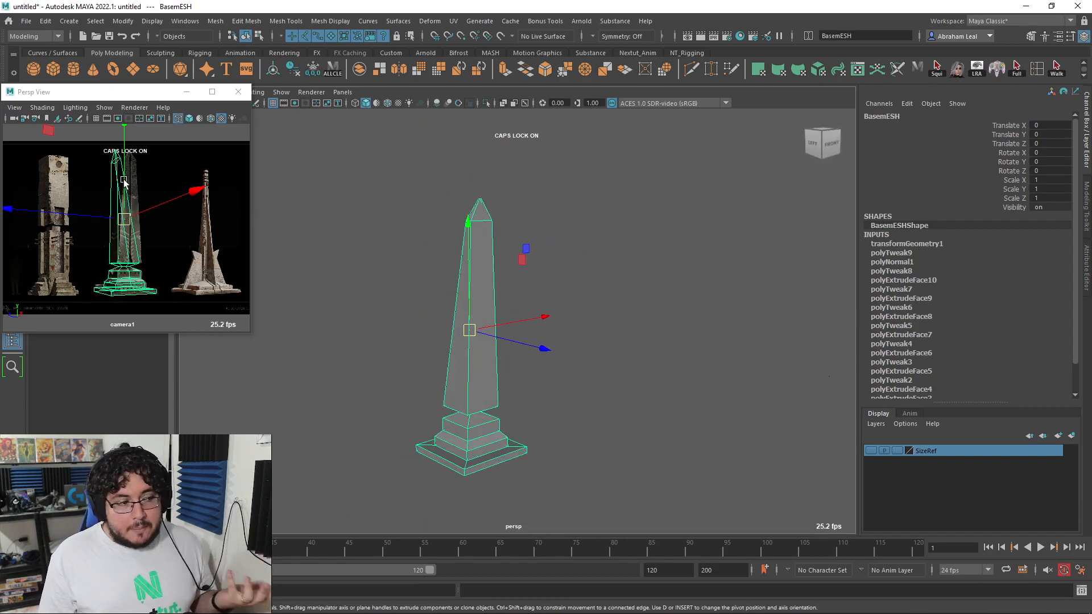
Study the vertical groove on the middle obelisk in the ArtStation concept
{"action": "key", "text": "alt+Tab"}
{"action": "key", "text": "alt+Tab"}
{"action": "key", "text": "Tab"}
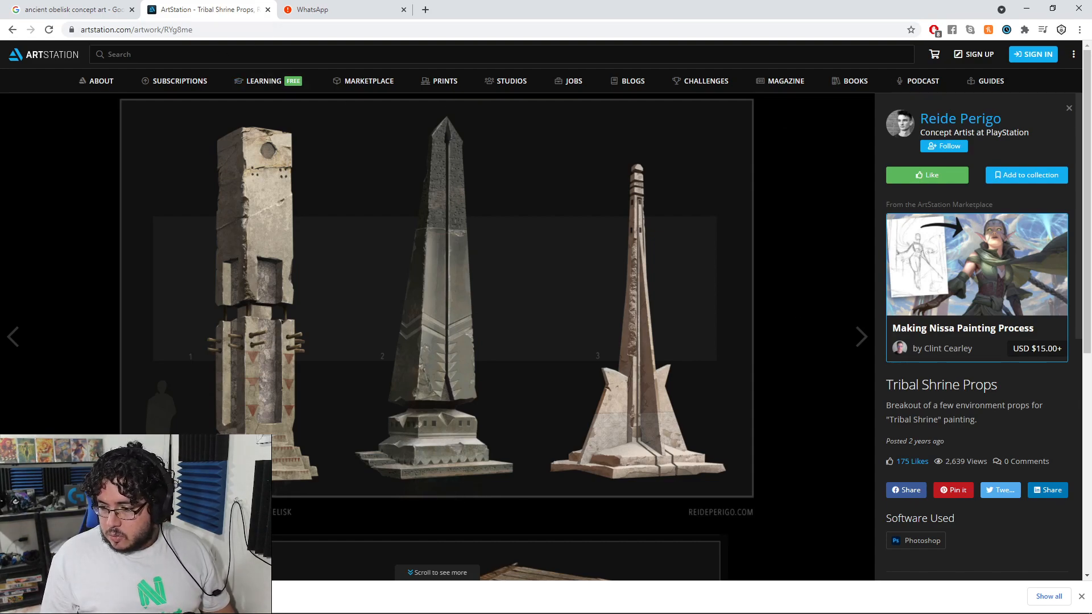
{"action": "key", "text": "alt+Tab"}
{"action": "key", "text": "Escape"}
{"action": "left_click", "coordinate": [446, 134]}
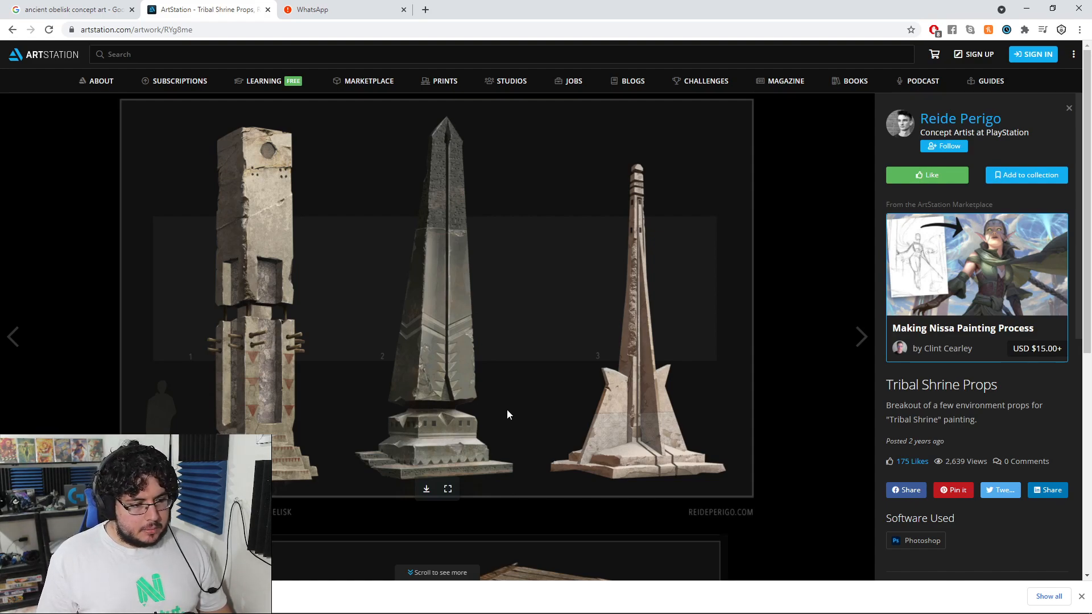
Back in Maya, insert a centered vertical edge loop through the front of BasemESH with the Multi-Cut tool
{"action": "key", "text": "alt+Tab"}
{"action": "key", "text": "Tab"}
{"action": "scroll", "coordinate": [597, 341], "scroll_direction": "up", "scroll_amount": 10}
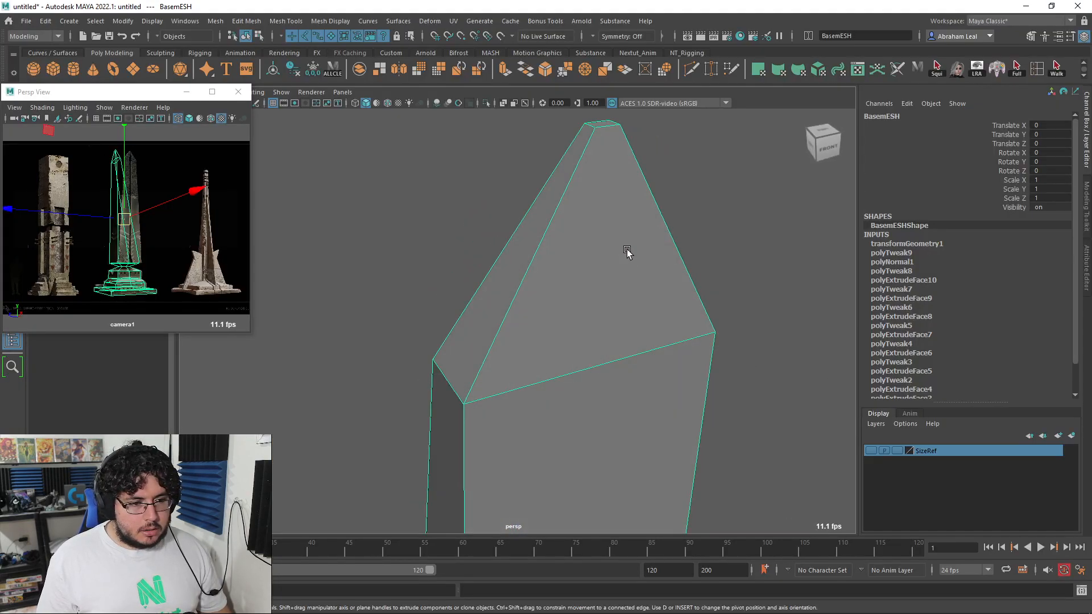
{"action": "left_click_drag", "start_coordinate": [627, 252], "coordinate": [605, 294], "text": "alt"}
{"action": "left_click", "coordinate": [691, 69]}
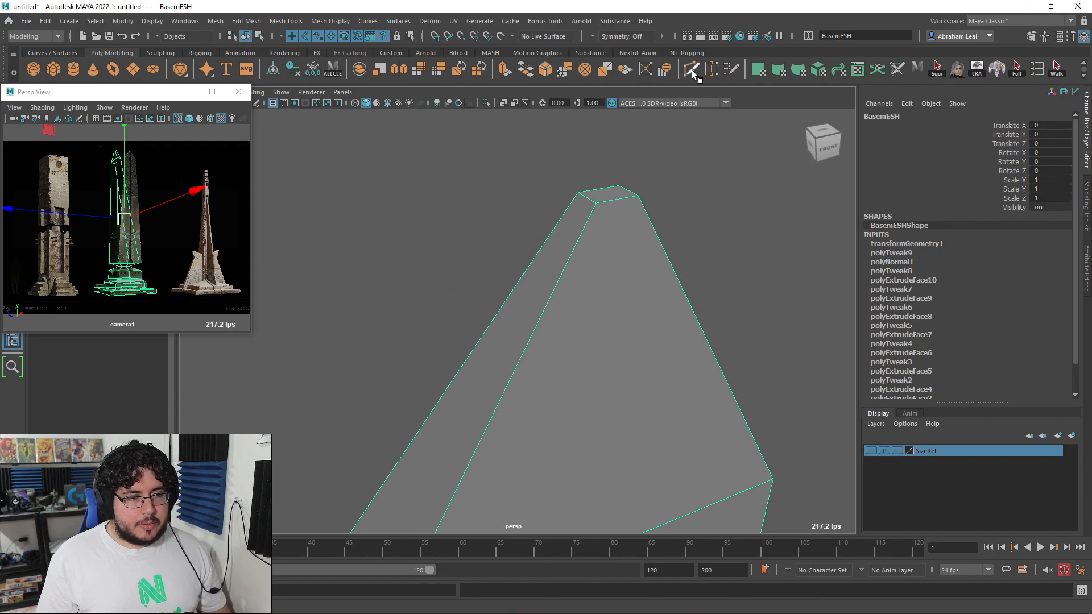
{"action": "left_click", "coordinate": [599, 188]}
{"action": "middle_click", "coordinate": [615, 212], "text": "ctrl"}
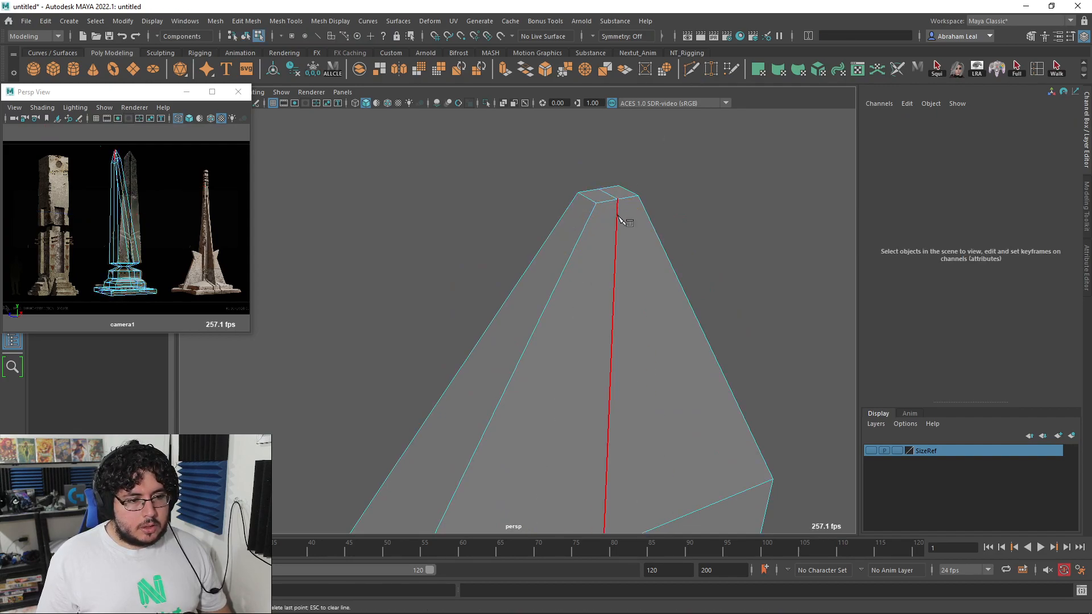
{"action": "scroll", "coordinate": [654, 256], "scroll_direction": "down", "scroll_amount": 3}
{"action": "middle_click_drag", "start_coordinate": [697, 302], "coordinate": [692, 223], "text": "alt"}
{"action": "scroll", "coordinate": [703, 268], "scroll_direction": "down", "scroll_amount": 7}
{"action": "middle_click_drag", "start_coordinate": [668, 317], "coordinate": [644, 181], "text": "alt"}
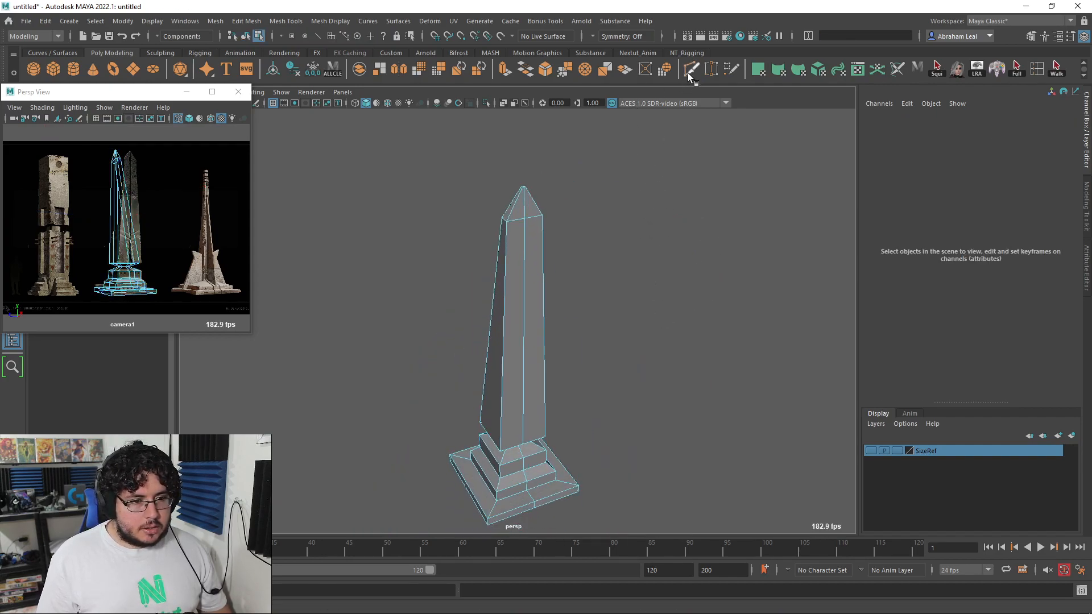
Try adding offset edge loops close to both sides of the obelisk's center edge
{"action": "left_click_drag", "start_coordinate": [621, 268], "coordinate": [564, 258], "text": "alt"}
{"action": "middle_click_drag", "start_coordinate": [564, 258], "coordinate": [543, 312], "text": "alt"}
{"action": "scroll", "coordinate": [540, 202], "scroll_direction": "up", "scroll_amount": 2}
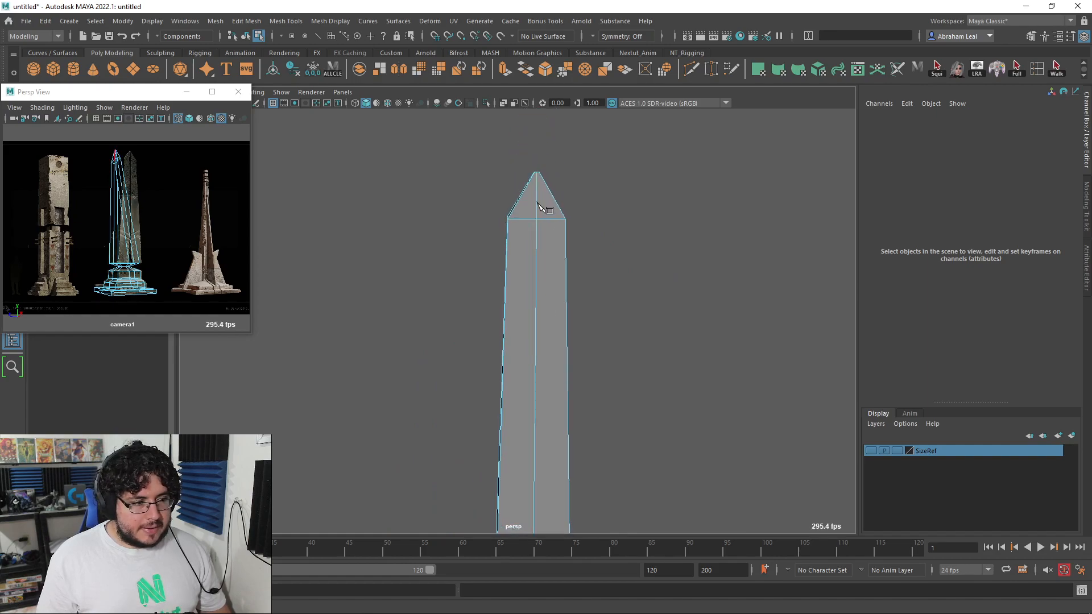
{"action": "middle_click_drag", "start_coordinate": [541, 201], "coordinate": [519, 333], "text": "alt"}
{"action": "scroll", "coordinate": [519, 333], "scroll_direction": "up", "scroll_amount": 4}
{"action": "left_click", "coordinate": [518, 360]}
{"action": "scroll", "coordinate": [547, 236], "scroll_direction": "up", "scroll_amount": 3}
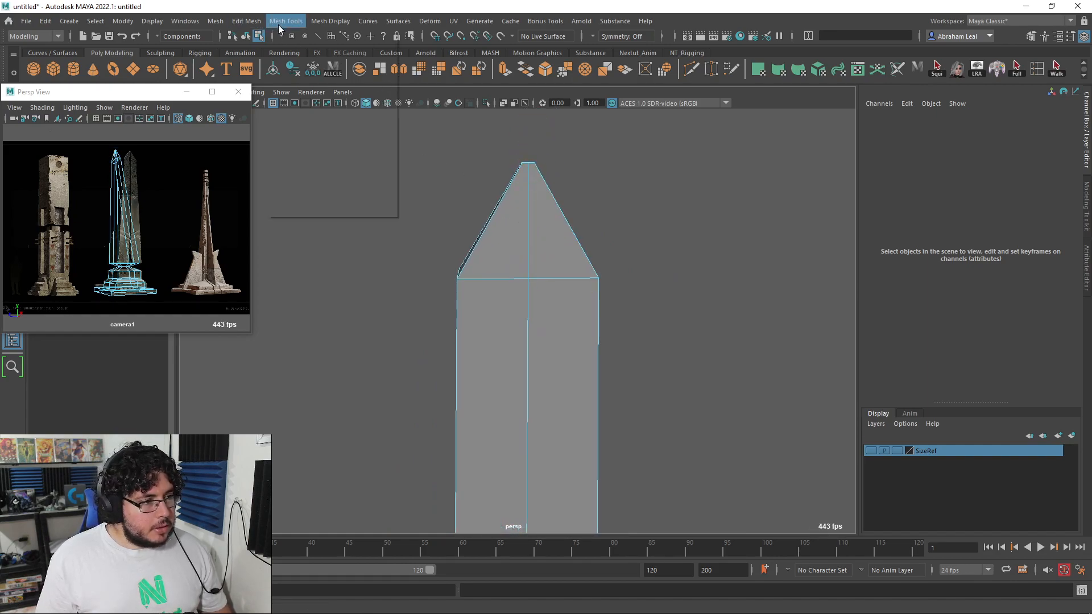
{"action": "left_click", "coordinate": [278, 25]}
{"action": "left_click", "coordinate": [303, 142]}
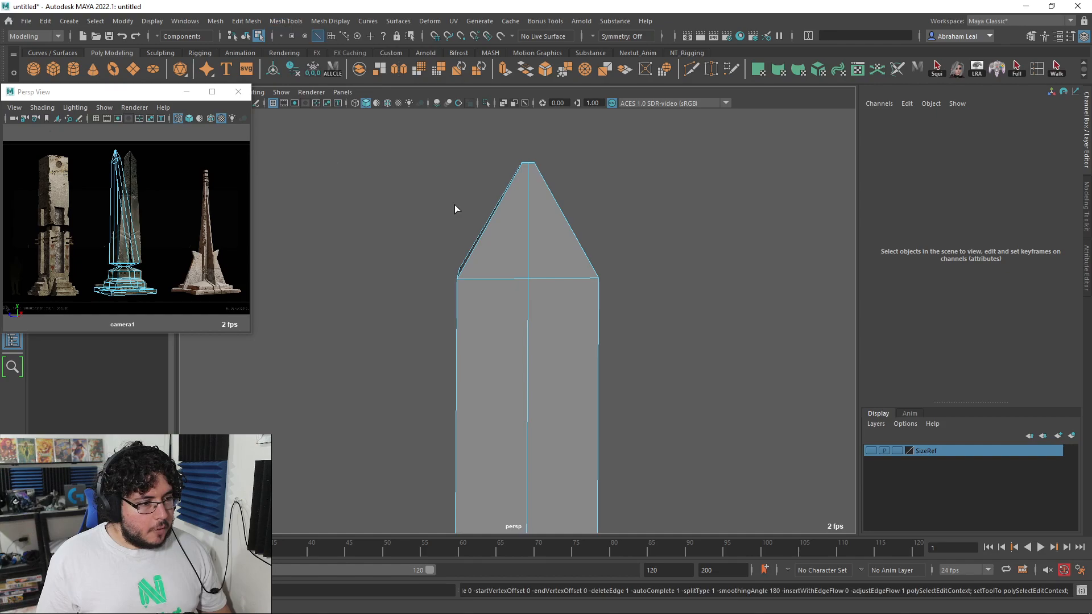
{"action": "left_click_drag", "start_coordinate": [529, 204], "coordinate": [529, 206]}
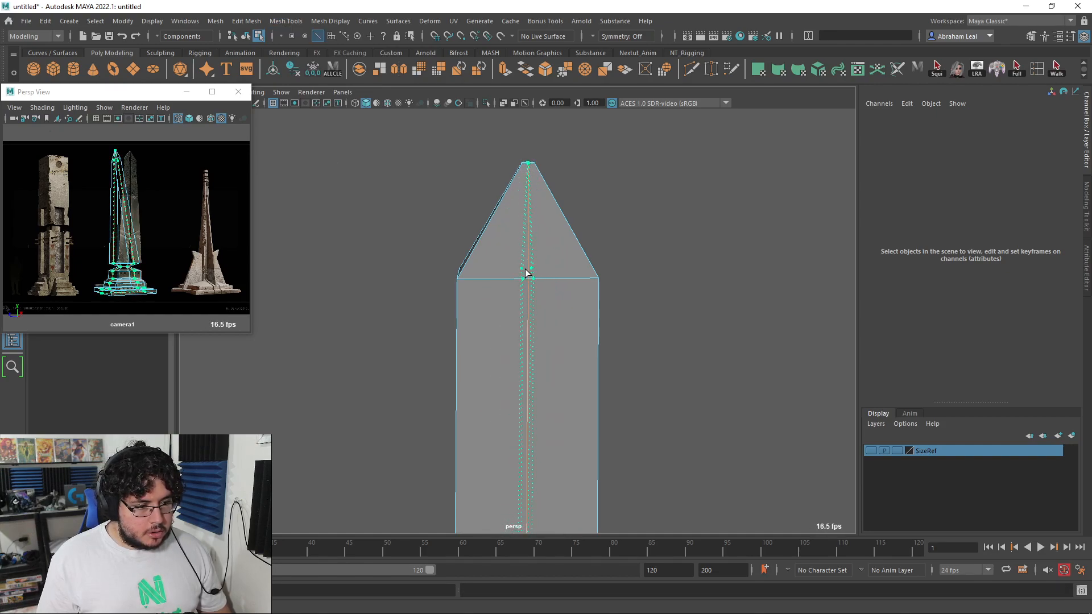
{"action": "left_click_drag", "start_coordinate": [526, 269], "coordinate": [526, 270]}
{"action": "left_click_drag", "start_coordinate": [558, 336], "coordinate": [561, 317], "text": "alt"}
Compare the groove's width with the middle obelisk in the ArtStation concept, then return to Maya
{"action": "key", "text": "alt+Tab"}
{"action": "key", "text": "alt+Tab"}
{"action": "key", "text": "alt+Tab"}
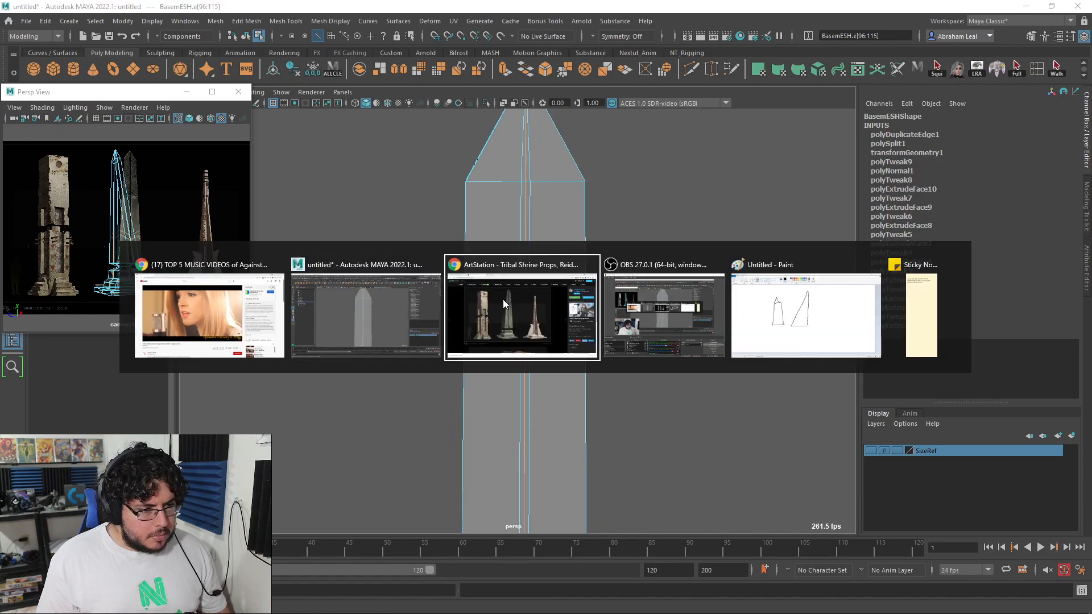
{"action": "left_click", "coordinate": [502, 299]}
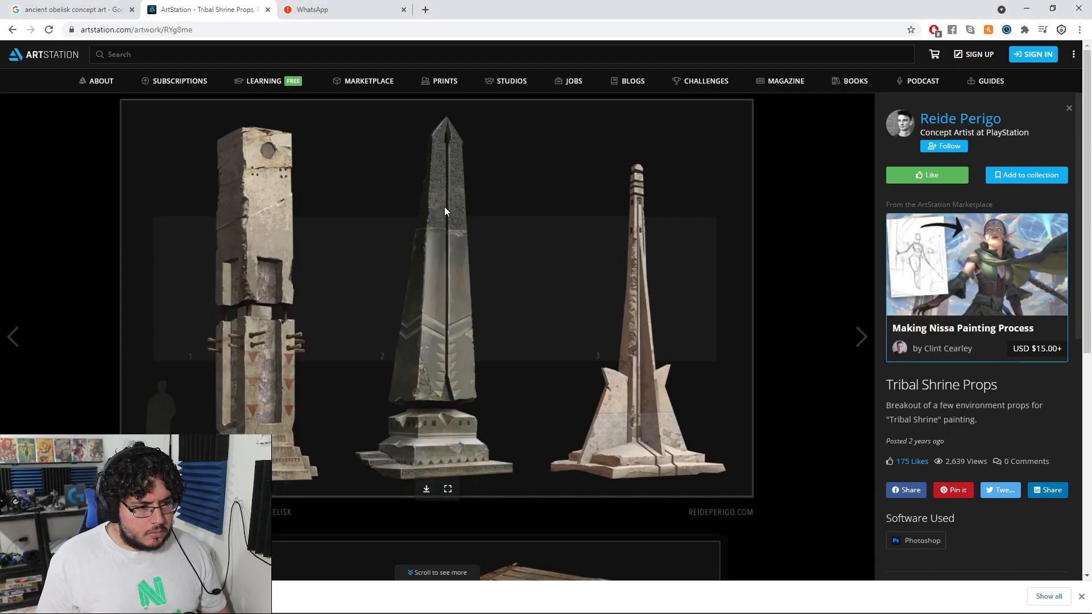
{"action": "left_click", "coordinate": [1030, 7]}
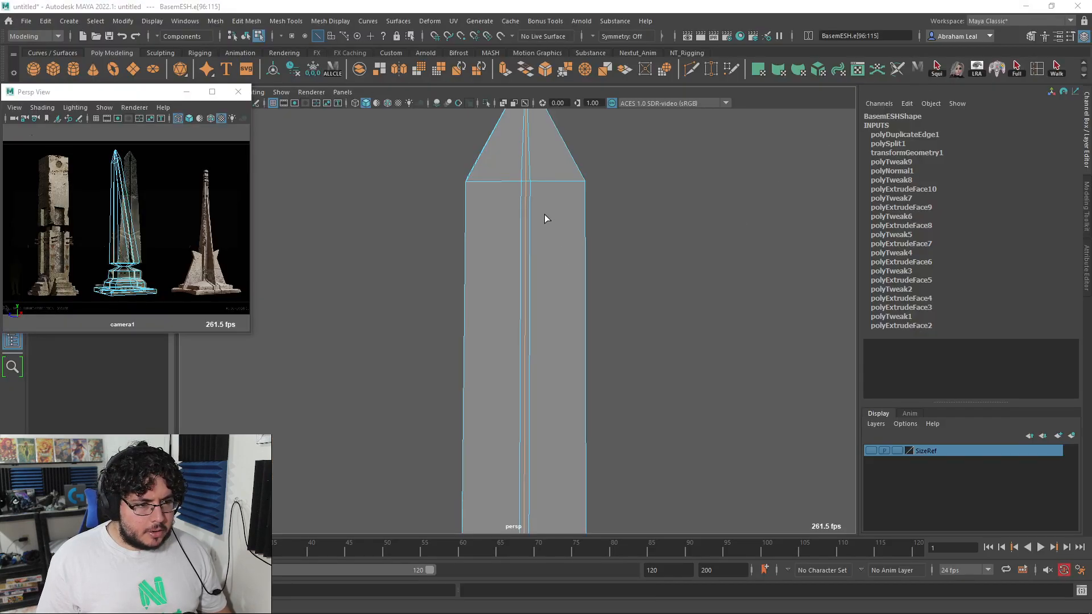
Undo the offset edge loops and place slightly wider ones on both sides of the obelisk's center edge
{"action": "left_click_drag", "start_coordinate": [548, 212], "coordinate": [616, 224], "text": "alt"}
{"action": "key", "text": "ctrl+z"}
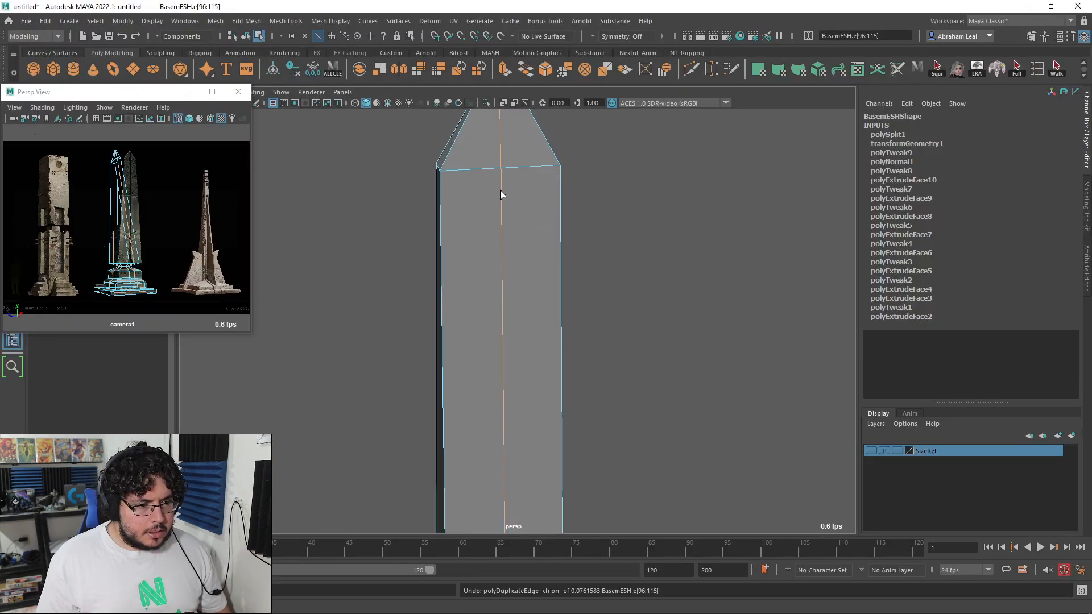
{"action": "left_click_drag", "start_coordinate": [586, 215], "coordinate": [499, 252], "text": "alt"}
{"action": "scroll", "coordinate": [547, 310], "scroll_direction": "down", "scroll_amount": 5}
{"action": "scroll", "coordinate": [547, 310], "scroll_direction": "down", "scroll_amount": 2}
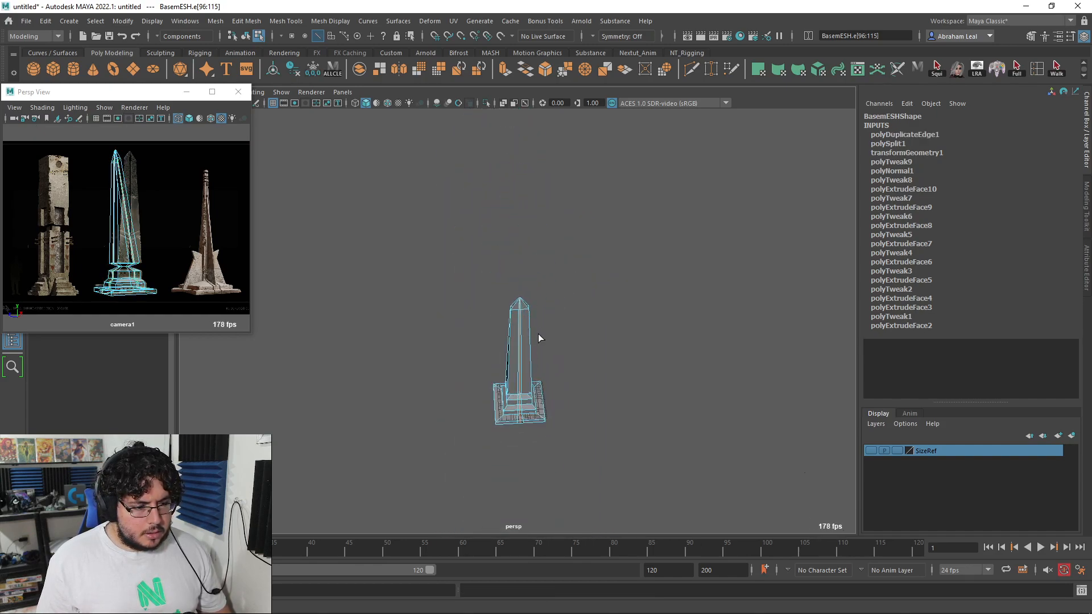
{"action": "scroll", "coordinate": [540, 349], "scroll_direction": "up", "scroll_amount": 10}
{"action": "key", "text": "ctrl+z"}
{"action": "mouse_move", "coordinate": [518, 187]}
{"action": "left_mouse_down"}
{"action": "mouse_move", "coordinate": [520, 176]}
{"action": "mouse_move", "coordinate": [524, 200]}
{"action": "left_mouse_up"}
{"action": "scroll", "coordinate": [521, 277], "scroll_direction": "down", "scroll_amount": 5}
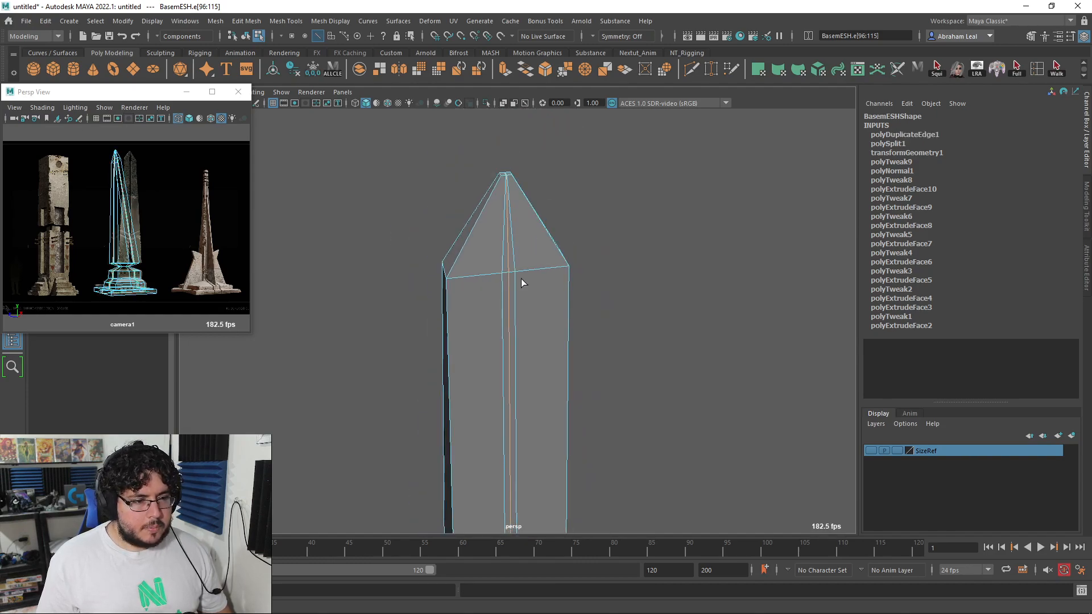
Check the middle obelisk's groove in the ArtStation concept, then insert a horizontal edge loop around the lower shaft in Maya with Multi-Cut
{"action": "key", "text": "alt+Tab"}
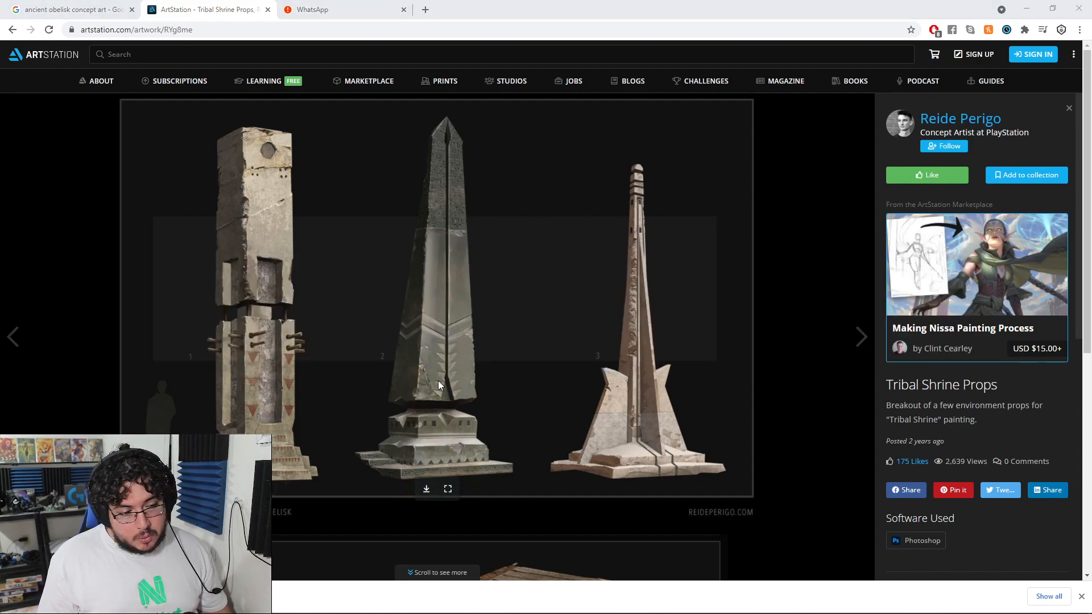
{"action": "key", "text": "alt+Tab"}
{"action": "middle_click_drag", "start_coordinate": [499, 353], "coordinate": [570, 219], "text": "alt"}
{"action": "right_click_drag", "start_coordinate": [570, 219], "coordinate": [641, 239], "text": "alt"}
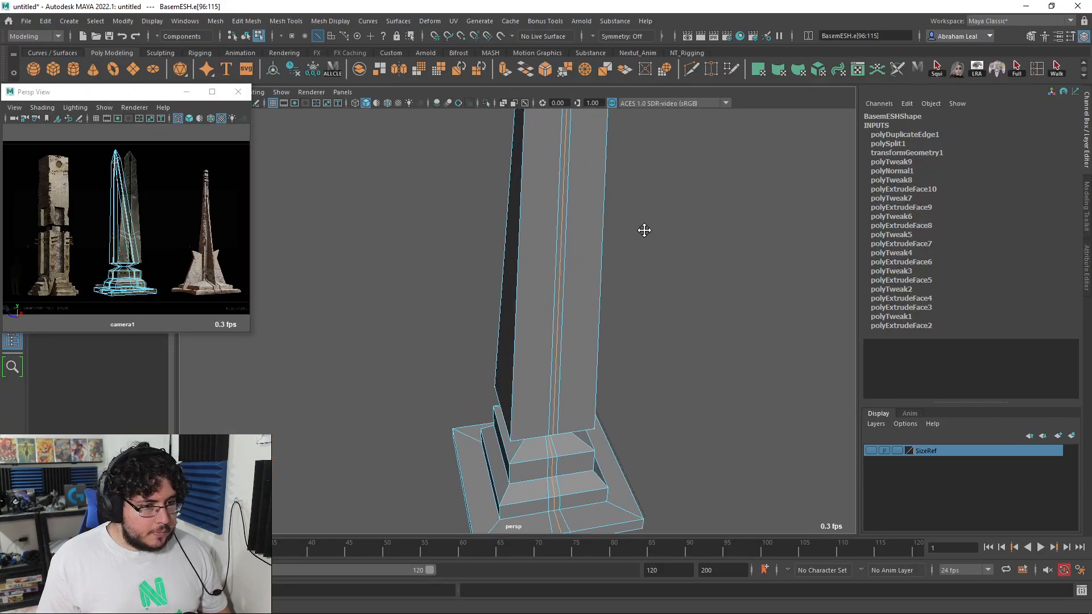
{"action": "middle_click_drag", "start_coordinate": [641, 239], "coordinate": [651, 206], "text": "alt"}
{"action": "key", "text": "Escape"}
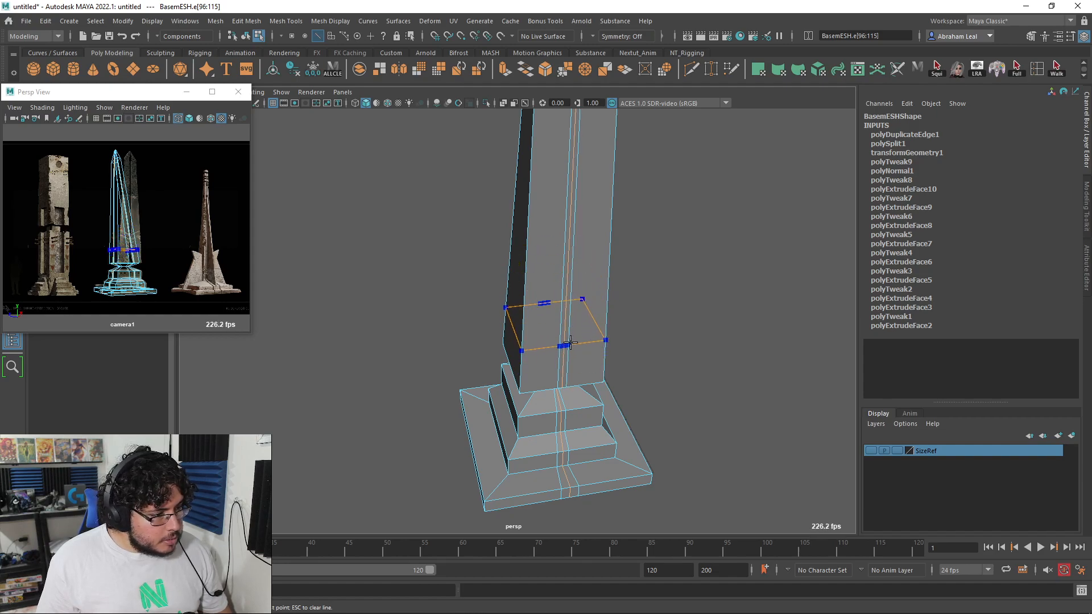
{"action": "left_click", "coordinate": [573, 335], "text": "ctrl"}
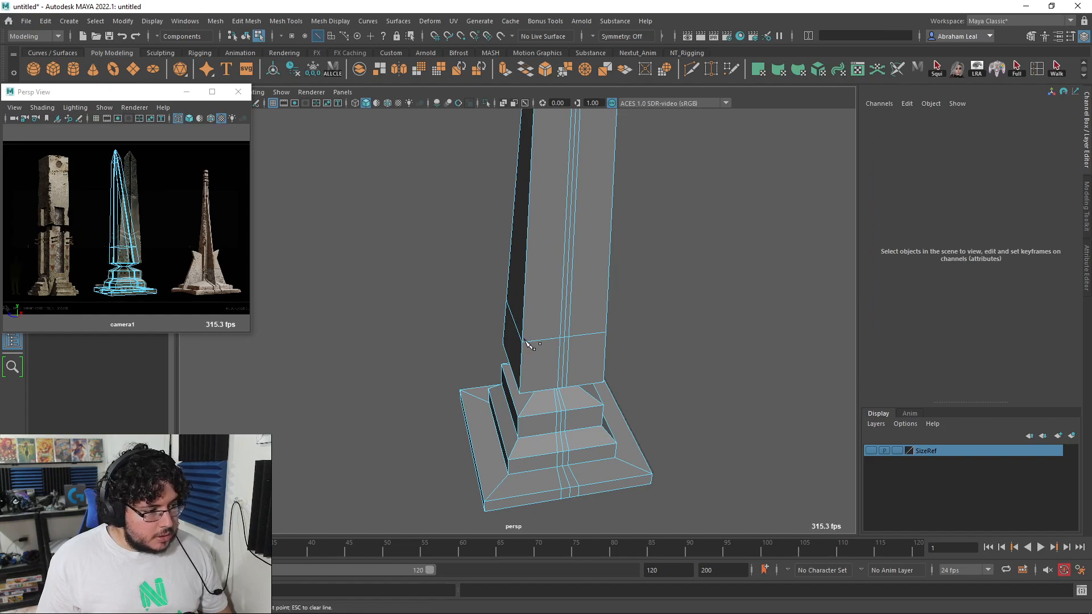
{"action": "right_click_drag", "start_coordinate": [522, 342], "coordinate": [575, 356], "text": "alt"}
{"action": "key", "text": "q"}
Pick the groove's side vertex at the shaft's bottom front and compare the groove's lower end with the ArtStation concept, then return to Maya
{"action": "left_click_drag", "start_coordinate": [575, 356], "coordinate": [639, 366], "text": "alt"}
{"action": "middle_click_drag", "start_coordinate": [639, 366], "coordinate": [491, 271], "text": "alt"}
{"action": "scroll", "coordinate": [492, 271], "scroll_direction": "down", "scroll_amount": 2}
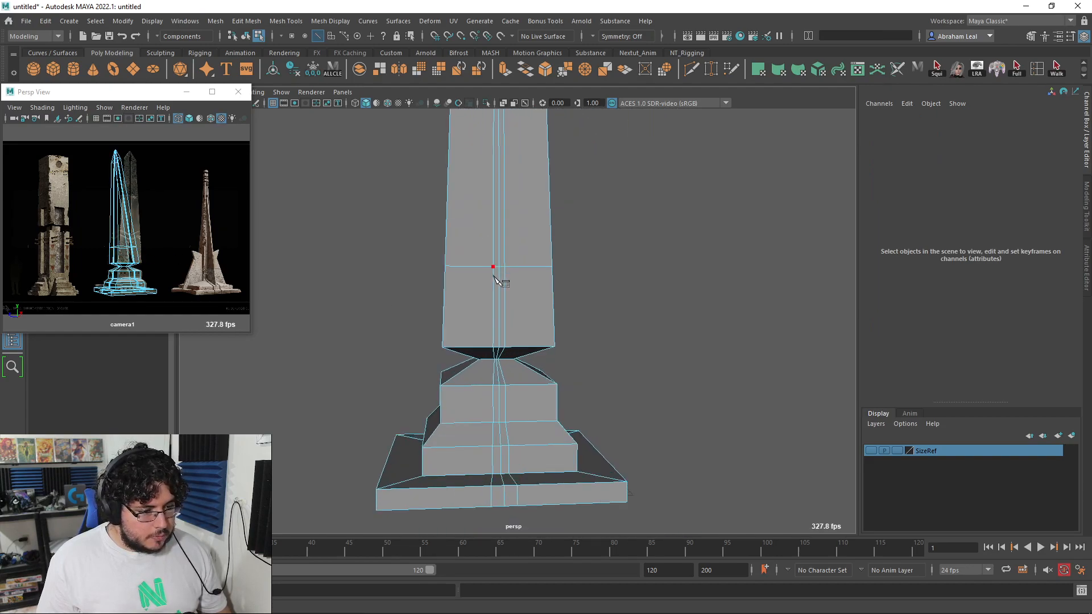
{"action": "scroll", "coordinate": [493, 272], "scroll_direction": "up", "scroll_amount": 2}
{"action": "right_click_drag", "start_coordinate": [501, 324], "coordinate": [455, 289]}
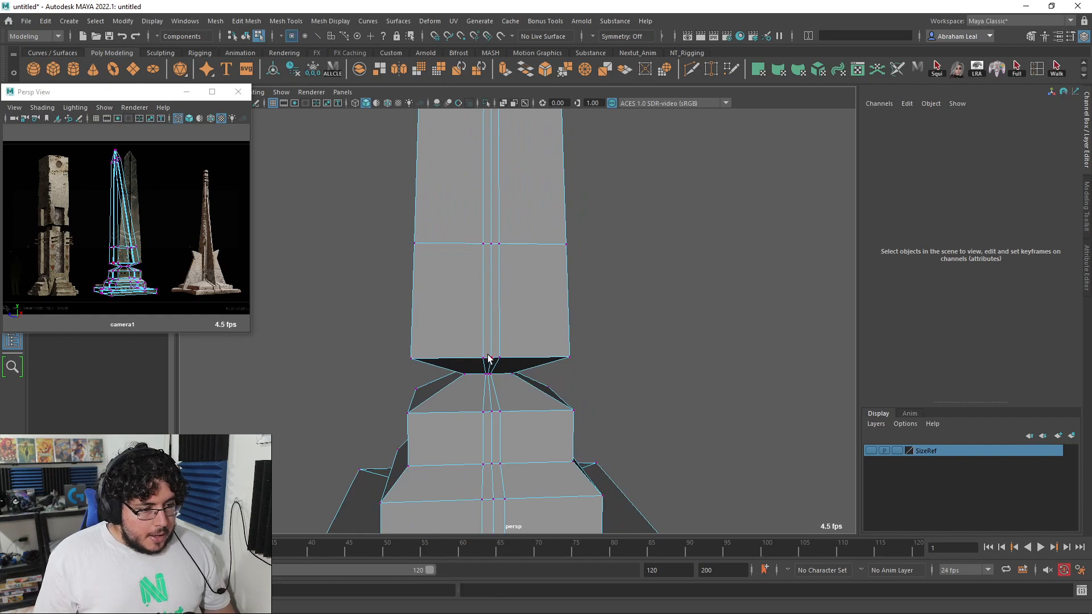
{"action": "left_click", "coordinate": [488, 359]}
{"action": "key", "text": "alt+Tab"}
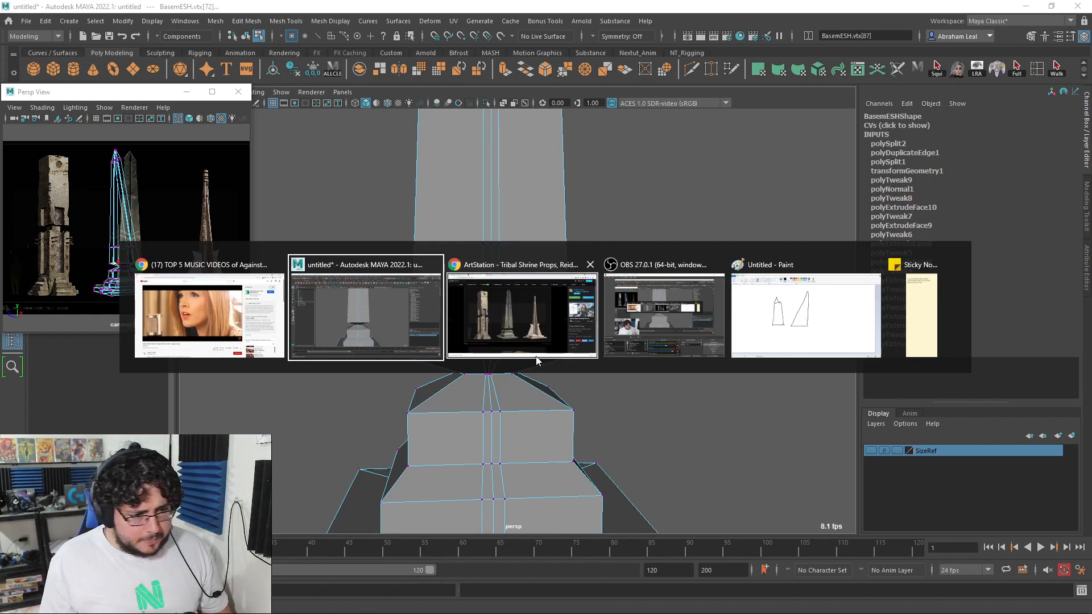
{"action": "left_click", "coordinate": [533, 350]}
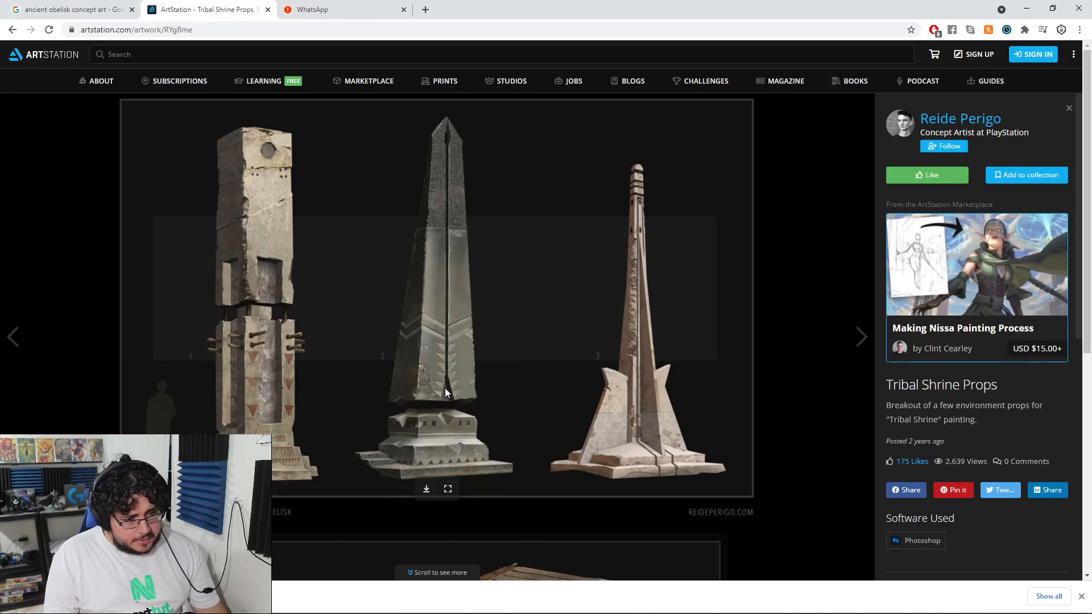
{"action": "key", "text": "alt+Tab"}
{"action": "key", "text": "alt+Tab"}
Select the groove's side vertices along the shaft's bottom edge and scale them apart to flare the groove, checking against the concept
{"action": "left_click_drag", "start_coordinate": [491, 391], "coordinate": [676, 385], "text": "alt"}
{"action": "right_click_drag", "start_coordinate": [676, 386], "coordinate": [534, 331], "text": "alt"}
{"action": "left_click_drag", "start_coordinate": [534, 332], "coordinate": [466, 339], "text": "alt"}
{"action": "left_click_drag", "start_coordinate": [423, 262], "coordinate": [555, 353], "text": "alt"}
{"action": "right_click_drag", "start_coordinate": [554, 352], "coordinate": [592, 364], "text": "alt"}
{"action": "left_click_drag", "start_coordinate": [591, 364], "coordinate": [543, 368], "text": "alt"}
{"action": "key", "text": "w"}
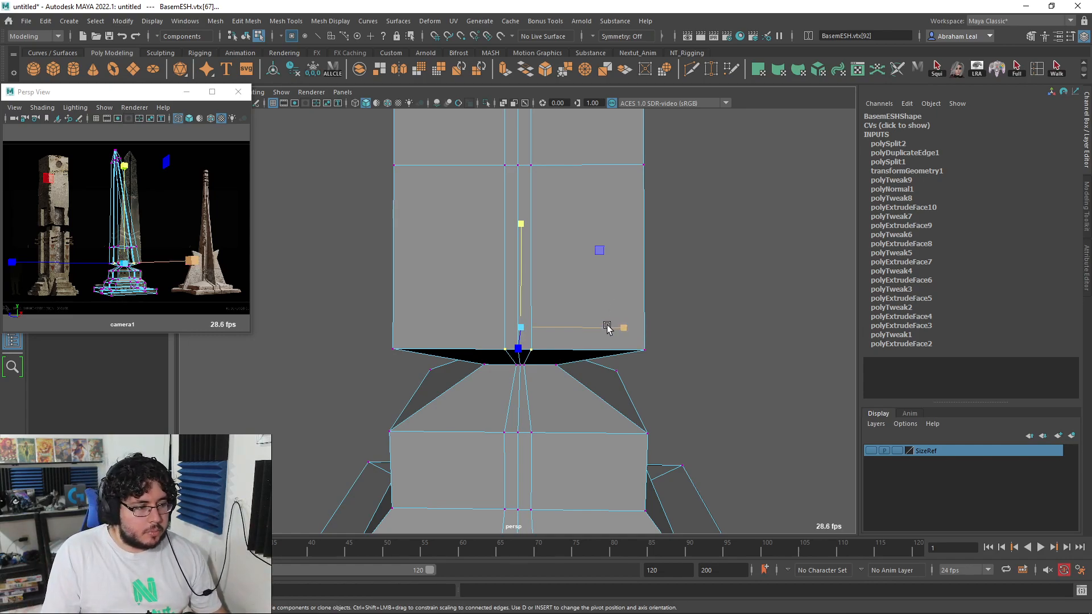
{"action": "left_click_drag", "start_coordinate": [624, 328], "coordinate": [800, 312]}
{"action": "key", "text": "alt+Tab"}
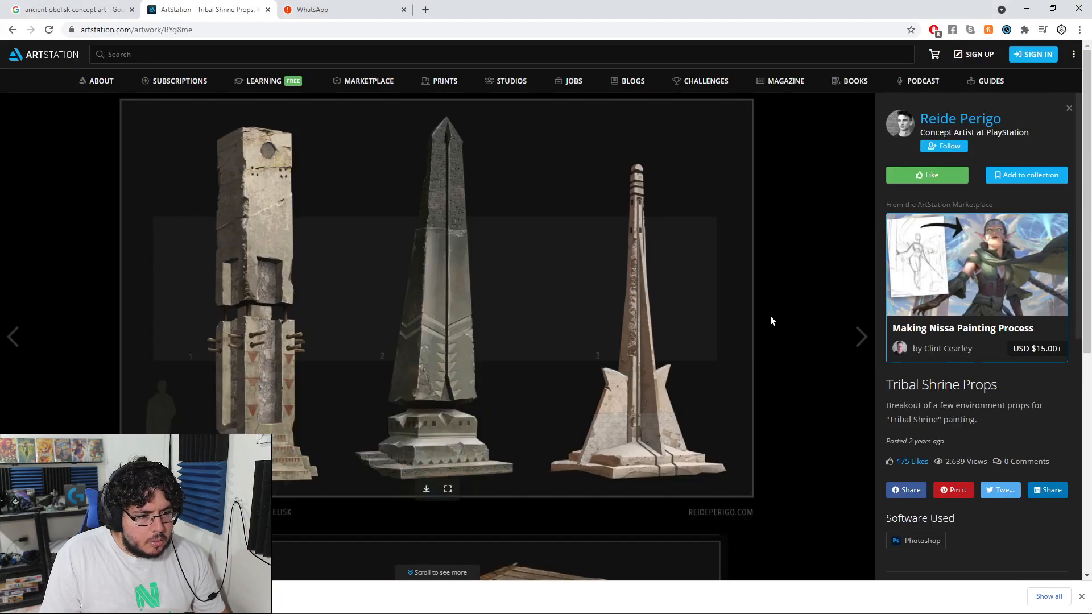
{"action": "key", "text": "alt+Tab"}
{"action": "mouse_move", "coordinate": [626, 330]}
{"action": "left_mouse_down"}
{"action": "mouse_move", "coordinate": [702, 326]}
{"action": "mouse_move", "coordinate": [609, 330]}
{"action": "mouse_move", "coordinate": [622, 333]}
{"action": "left_mouse_up"}
{"action": "key", "text": "alt+Tab"}
{"action": "key", "text": "alt+Tab"}
{"action": "middle_click_drag", "start_coordinate": [617, 343], "coordinate": [613, 373], "text": "alt"}
{"action": "right_click_drag", "start_coordinate": [613, 373], "coordinate": [534, 339], "text": "alt"}
Select the groove's vertical side edges along the shaft and scale them to fine-tune the groove's width, checking against the concept
{"action": "middle_click_drag", "start_coordinate": [521, 131], "coordinate": [513, 262], "text": "alt"}
{"action": "scroll", "coordinate": [512, 246], "scroll_direction": "up", "scroll_amount": 2}
{"action": "right_click_drag", "start_coordinate": [512, 259], "coordinate": [521, 208]}
{"action": "left_click", "coordinate": [522, 209]}
{"action": "left_click_drag", "start_coordinate": [526, 212], "coordinate": [427, 325], "text": "alt"}
{"action": "right_click_drag", "start_coordinate": [427, 325], "coordinate": [500, 276], "text": "alt"}
{"action": "left_click_drag", "start_coordinate": [500, 276], "coordinate": [451, 271], "text": "alt"}
{"action": "left_click", "coordinate": [468, 250], "text": "shift"}
{"action": "left_click", "coordinate": [482, 243], "text": "shift"}
{"action": "key", "text": "ctrl+z"}
{"action": "right_click_drag", "start_coordinate": [469, 245], "coordinate": [375, 290], "text": "alt"}
{"action": "left_click_drag", "start_coordinate": [375, 290], "coordinate": [586, 276], "text": "alt"}
{"action": "left_click_drag", "start_coordinate": [628, 434], "coordinate": [617, 426]}
{"action": "scroll", "coordinate": [631, 364], "scroll_direction": "down", "scroll_amount": 4}
{"action": "middle_click_drag", "start_coordinate": [626, 410], "coordinate": [622, 358], "text": "alt"}
{"action": "scroll", "coordinate": [621, 358], "scroll_direction": "up", "scroll_amount": 4}
{"action": "left_click_drag", "start_coordinate": [622, 358], "coordinate": [618, 310], "text": "alt"}
{"action": "scroll", "coordinate": [618, 310], "scroll_direction": "down", "scroll_amount": 3}
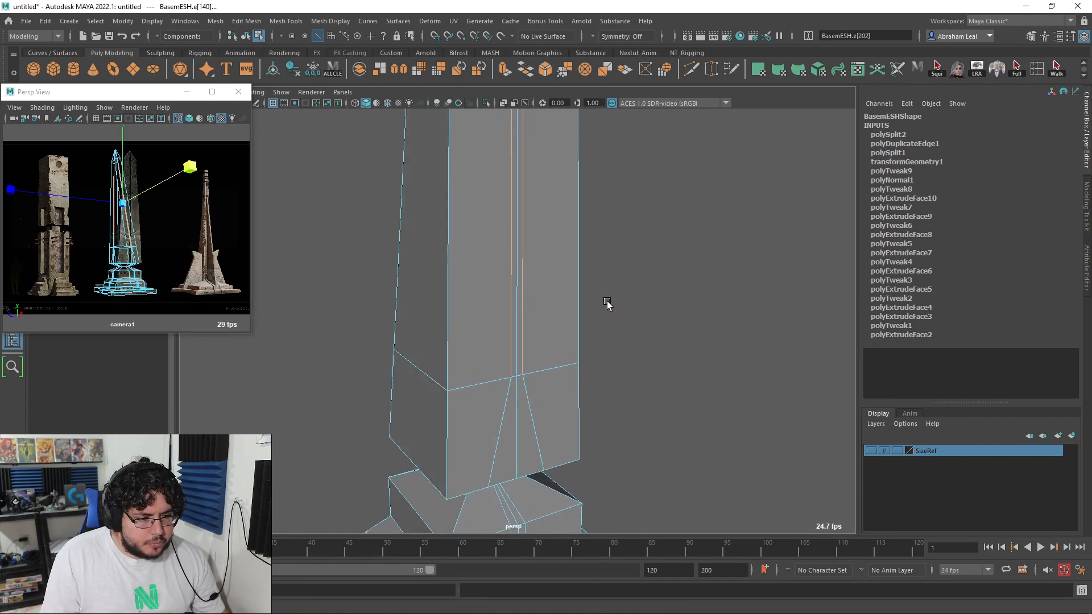
{"action": "key", "text": "alt+Tab"}
{"action": "key", "text": "alt+Tab"}
Select the flared lower faces and the narrow center strip faces running up one side of the shaft and pyramid tip
{"action": "left_click", "coordinate": [512, 434]}
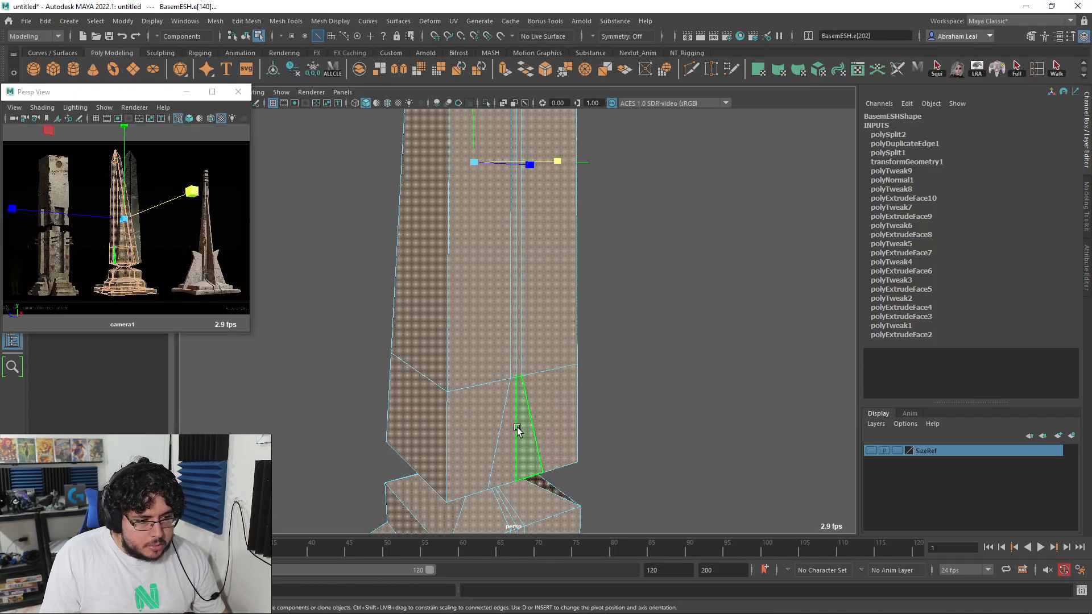
{"action": "left_click", "coordinate": [505, 433], "text": "shift"}
{"action": "key", "text": "q"}
{"action": "left_click", "coordinate": [512, 358], "text": "shift"}
{"action": "left_click", "coordinate": [518, 346], "text": "shift"}
{"action": "scroll", "coordinate": [528, 330], "scroll_direction": "down", "scroll_amount": 3}
{"action": "middle_click_drag", "start_coordinate": [528, 228], "coordinate": [531, 312], "text": "alt"}
{"action": "middle_click_drag", "start_coordinate": [545, 146], "coordinate": [505, 435], "text": "alt"}
{"action": "scroll", "coordinate": [402, 380], "scroll_direction": "up", "scroll_amount": 6}
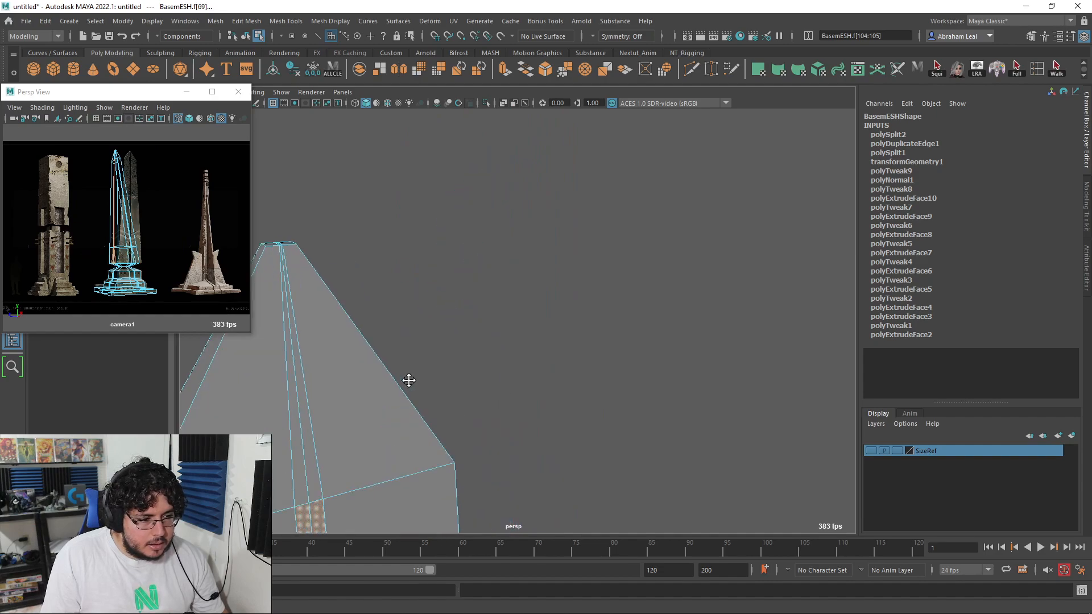
{"action": "left_click_drag", "start_coordinate": [402, 381], "coordinate": [406, 388], "text": "alt"}
{"action": "left_click_drag", "start_coordinate": [402, 330], "coordinate": [481, 392], "text": "alt"}
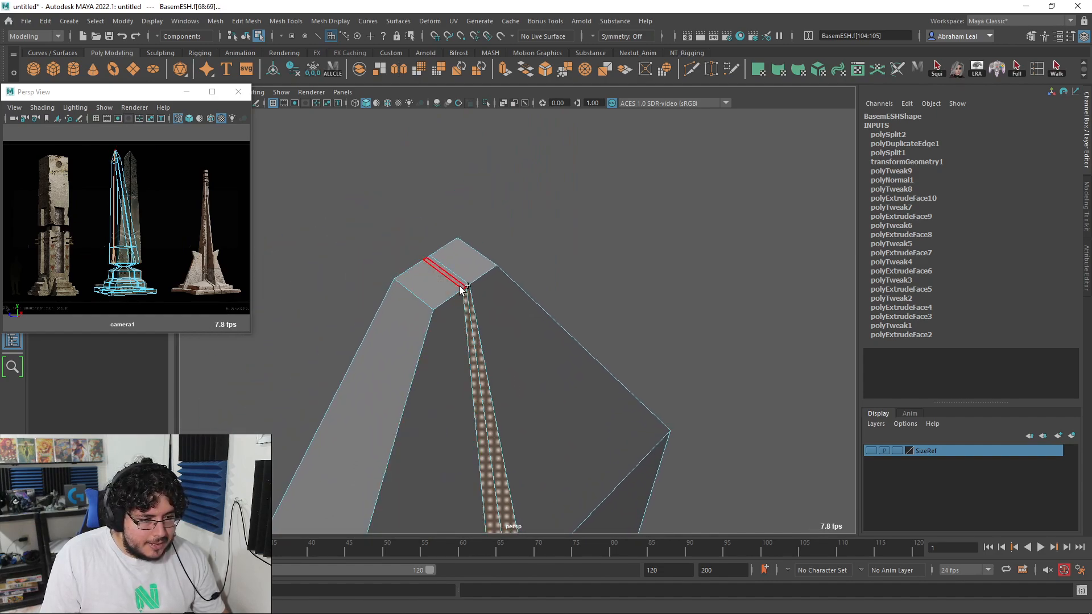
Extend the face selection with the center strip faces down the opposite side of the tip and shaft
{"action": "left_click_drag", "start_coordinate": [465, 281], "coordinate": [577, 390], "text": "alt"}
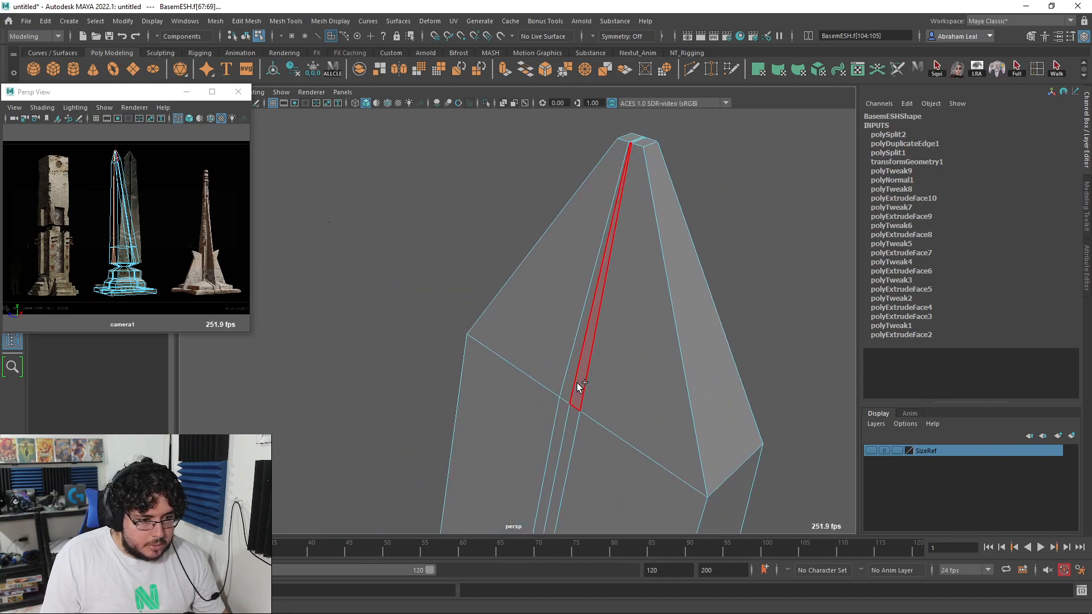
{"action": "left_click", "coordinate": [579, 401], "text": "shift"}
{"action": "left_click", "coordinate": [571, 418], "text": "shift"}
{"action": "left_click", "coordinate": [565, 423], "text": "shift"}
{"action": "scroll", "coordinate": [565, 425], "scroll_direction": "down", "scroll_amount": 3}
{"action": "middle_click_drag", "start_coordinate": [566, 432], "coordinate": [588, 254], "text": "alt"}
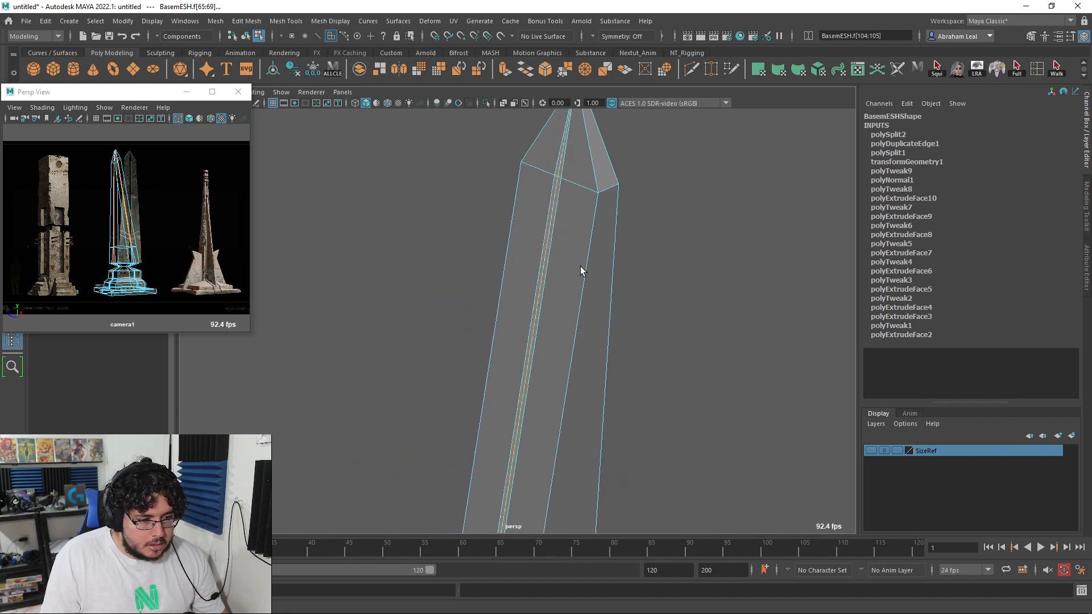
{"action": "scroll", "coordinate": [541, 410], "scroll_direction": "down", "scroll_amount": 5}
{"action": "middle_click_drag", "start_coordinate": [541, 410], "coordinate": [558, 314], "text": "alt"}
{"action": "scroll", "coordinate": [574, 296], "scroll_direction": "up", "scroll_amount": 6}
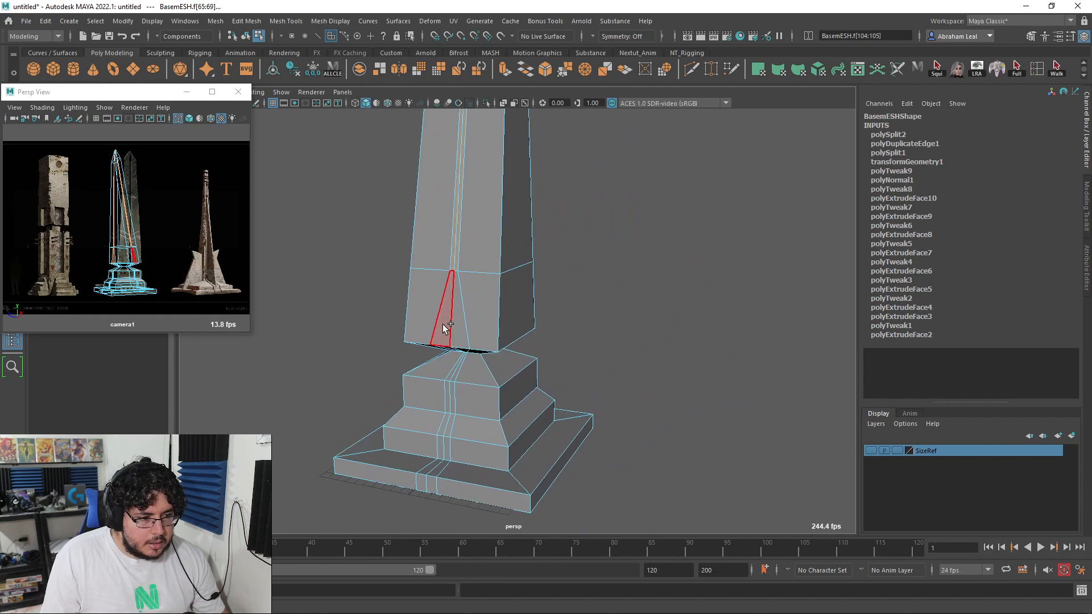
Try extruding the selected groove faces inward to a Local Translate Z of -6.86, checking the depth against the concept
{"action": "key", "text": "ctrl+e"}
{"action": "scroll", "coordinate": [536, 302], "scroll_direction": "down", "scroll_amount": 1}
{"action": "middle_click_drag", "start_coordinate": [536, 302], "coordinate": [527, 336], "text": "alt"}
{"action": "scroll", "coordinate": [527, 336], "scroll_direction": "up", "scroll_amount": 2}
{"action": "left_click_drag", "start_coordinate": [456, 312], "coordinate": [569, 311], "text": "alt"}
{"action": "key", "text": "alt+Tab"}
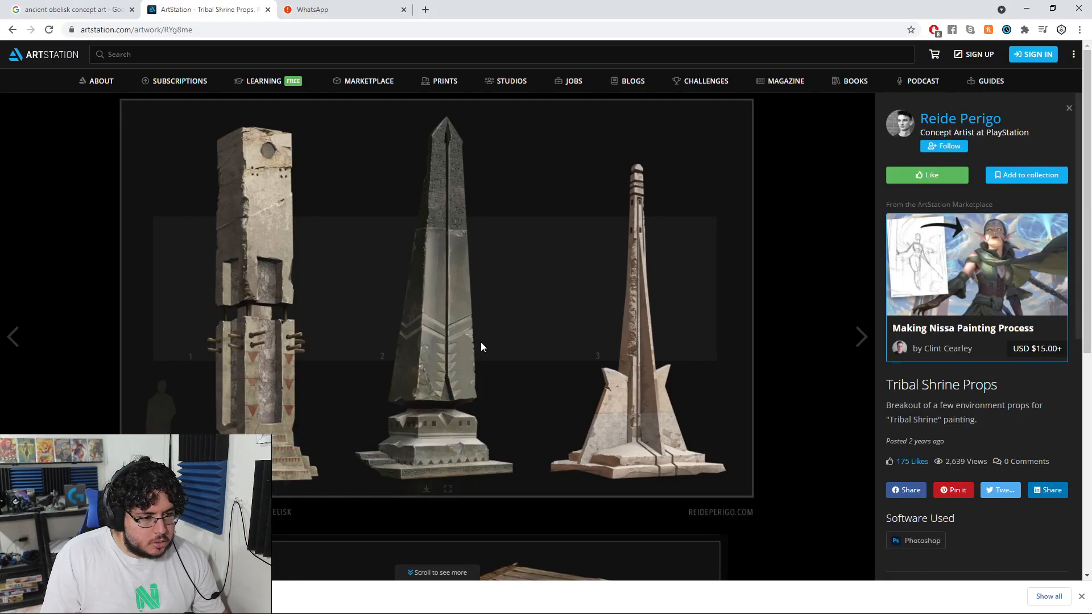
{"action": "key", "text": "alt+Tab"}
{"action": "middle_click_drag", "start_coordinate": [460, 404], "coordinate": [488, 312], "text": "alt"}
{"action": "left_click_drag", "start_coordinate": [488, 313], "coordinate": [498, 347], "text": "alt"}
{"action": "middle_click_drag", "start_coordinate": [501, 346], "coordinate": [520, 176], "text": "alt"}
{"action": "left_click_drag", "start_coordinate": [520, 256], "coordinate": [519, 310], "text": "alt"}
{"action": "scroll", "coordinate": [530, 314], "scroll_direction": "up", "scroll_amount": 4}
{"action": "middle_click_drag", "start_coordinate": [498, 227], "coordinate": [513, 382], "text": "alt"}
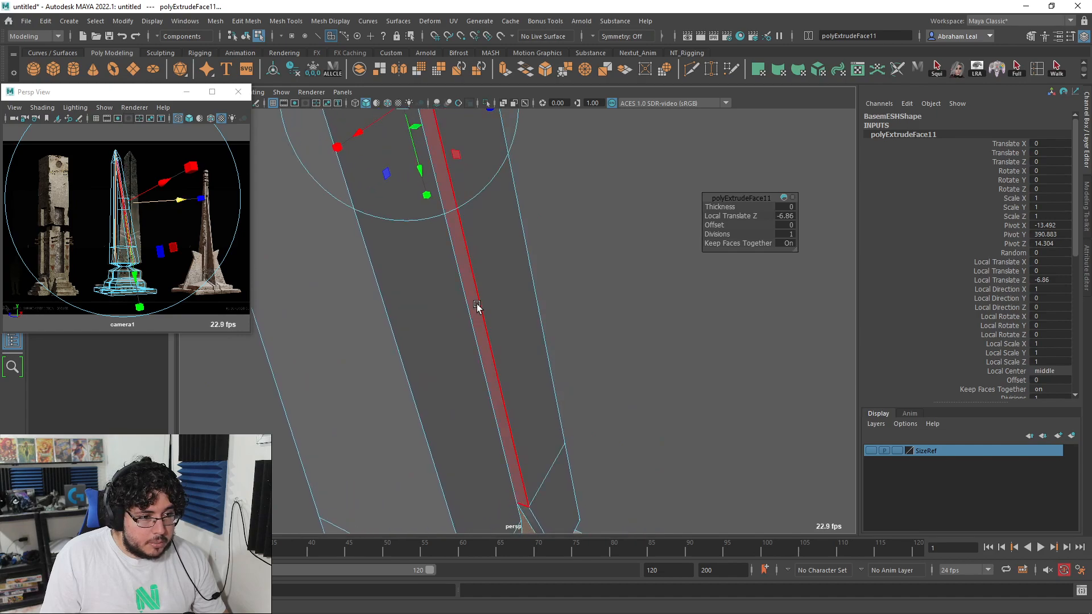
Deepen the groove extrusion to a Local Translate Z of about -11.05
{"action": "scroll", "coordinate": [478, 312], "scroll_direction": "down", "scroll_amount": 3}
{"action": "left_click_drag", "start_coordinate": [510, 200], "coordinate": [503, 200]}
{"action": "middle_click_drag", "start_coordinate": [574, 489], "coordinate": [552, 340], "text": "alt"}
{"action": "scroll", "coordinate": [552, 340], "scroll_direction": "down", "scroll_amount": 2}
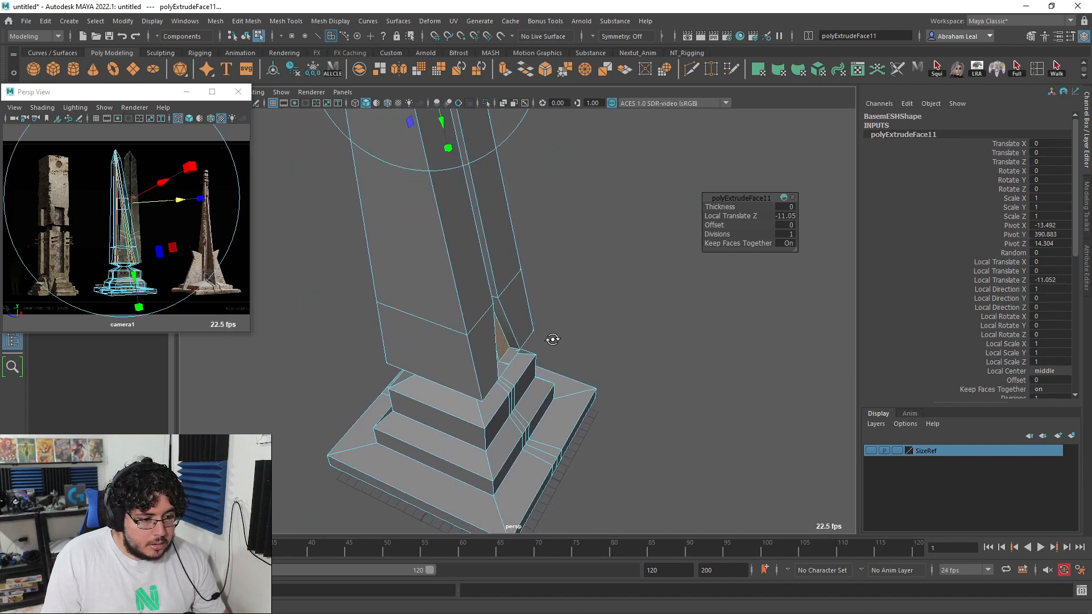
{"action": "left_click_drag", "start_coordinate": [553, 342], "coordinate": [650, 339], "text": "alt"}
Try a second extrusion of the groove faces, then undo it together with the first extrusion's inward depth
{"action": "key", "text": "ctrl+e"}
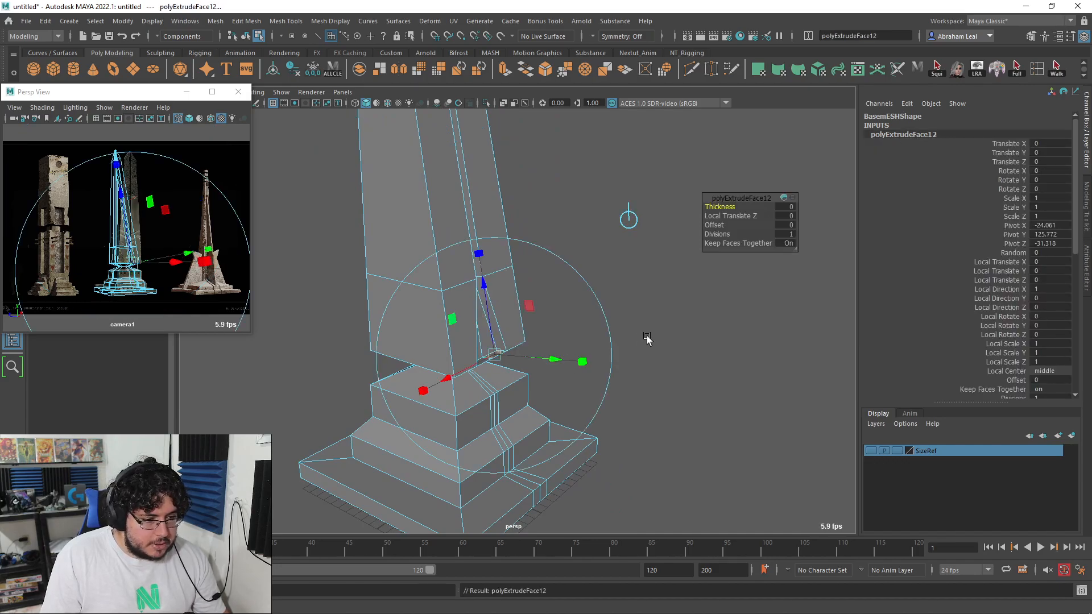
{"action": "key", "text": "ctrl+z"}
{"action": "key", "text": "f"}
{"action": "left_click_drag", "start_coordinate": [610, 350], "coordinate": [583, 333], "text": "alt"}
{"action": "key", "text": "ctrl+z"}
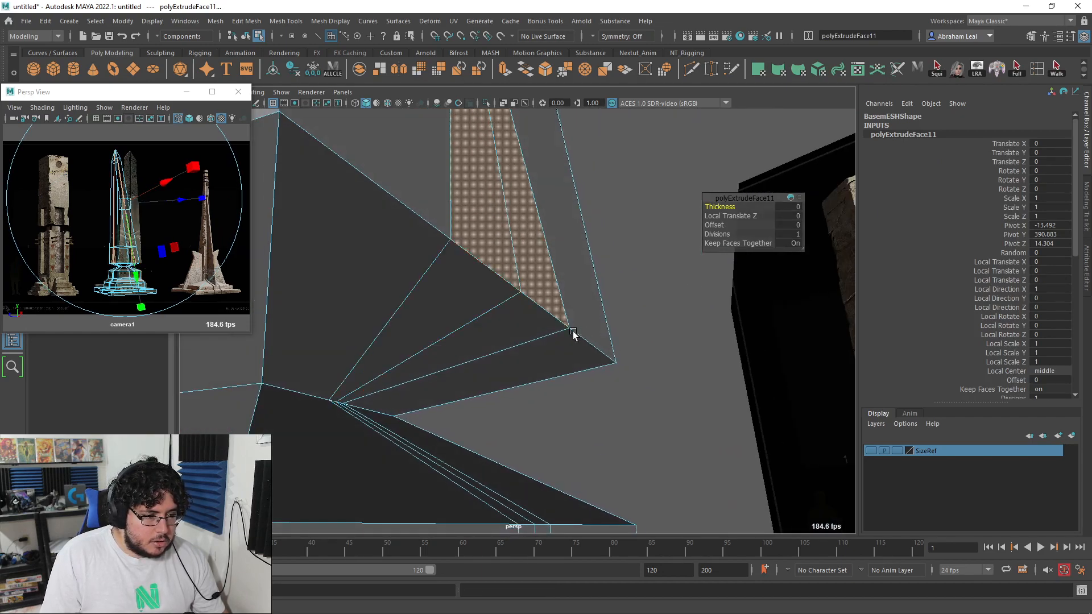
{"action": "left_click_drag", "start_coordinate": [484, 315], "coordinate": [518, 322], "text": "alt"}
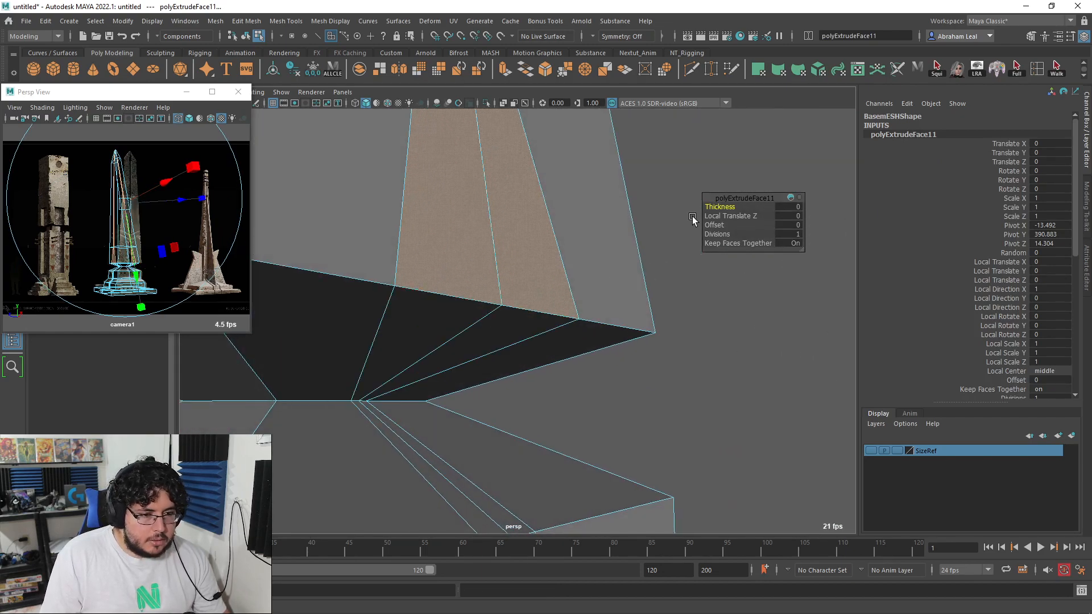
{"action": "key", "text": "ctrl+z"}
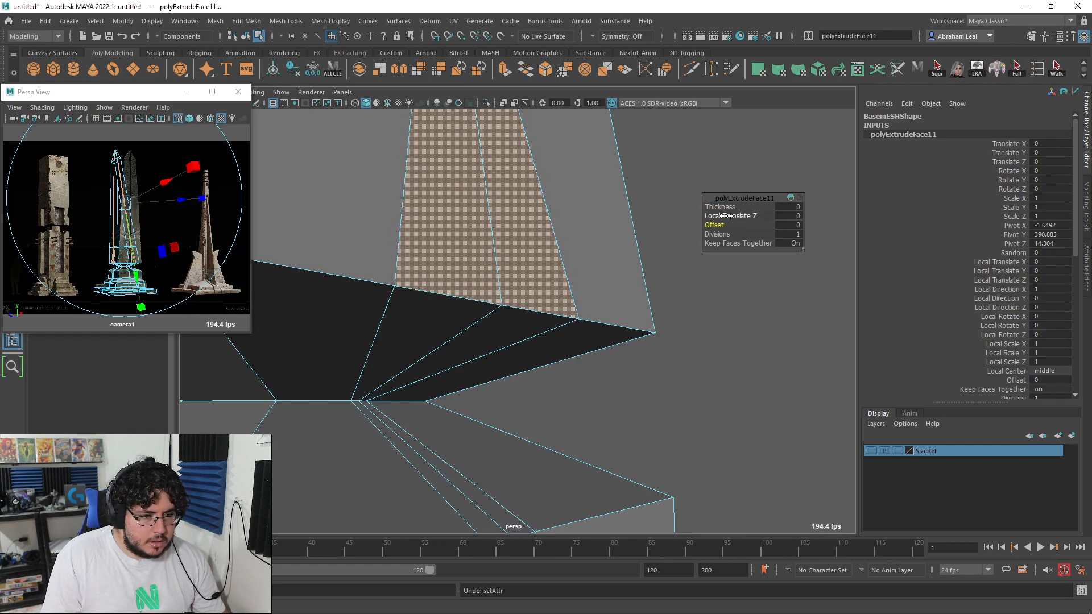
Try extruding the groove faces with a Thickness of -12.5, check the groove's lower edges against the concept, and undo the changes
{"action": "left_click_drag", "start_coordinate": [723, 206], "coordinate": [514, 307]}
{"action": "right_click", "coordinate": [504, 289]}
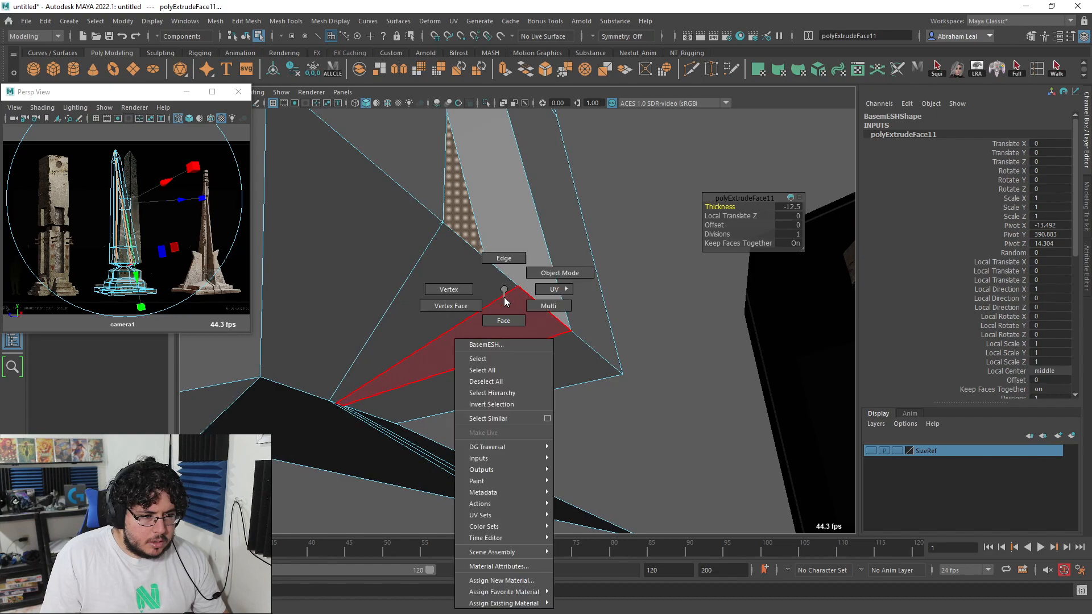
{"action": "right_click_drag", "start_coordinate": [493, 261], "coordinate": [506, 324]}
{"action": "double_click", "coordinate": [517, 329]}
{"action": "left_click_drag", "start_coordinate": [517, 330], "coordinate": [583, 182], "text": "alt"}
{"action": "key", "text": "alt+Tab"}
{"action": "key", "text": "alt+Tab"}
{"action": "key", "text": "ctrl+z"}
{"action": "key", "text": "ctrl+z"}
{"action": "key", "text": "ctrl+z"}
Insert an edge loop around the tapered underside of the shaft with the Multi-Cut tool
{"action": "left_click", "coordinate": [691, 69]}
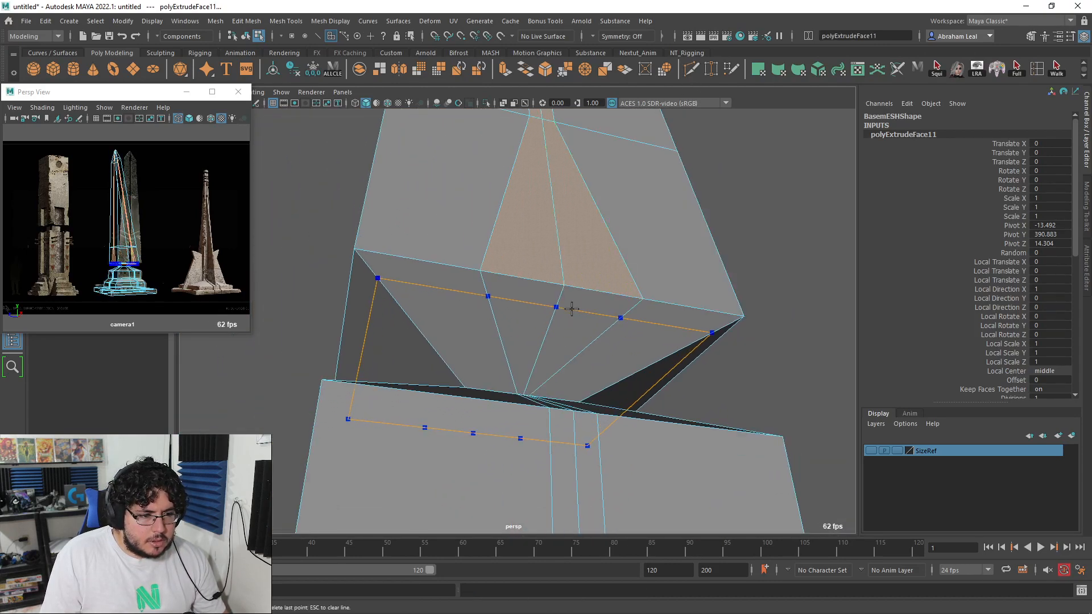
{"action": "left_click", "coordinate": [567, 327], "text": "ctrl"}
{"action": "key", "text": "q"}
{"action": "left_click_drag", "start_coordinate": [567, 327], "coordinate": [600, 366], "text": "alt"}
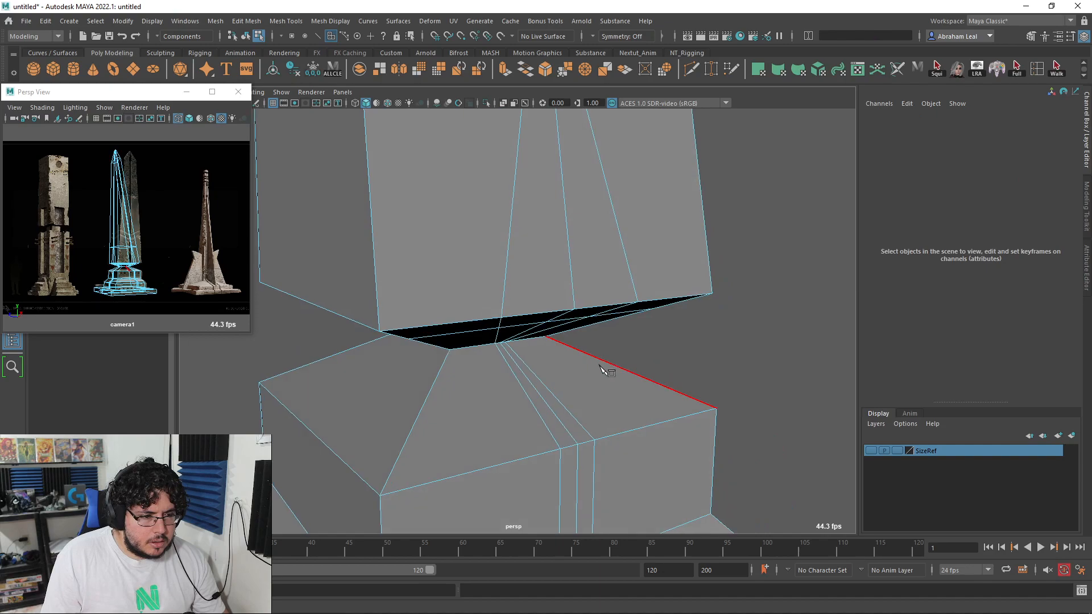
Select the flared lower faces, shaft strip faces and pyramid strip faces of the groove, starting from one side of the obelisk
{"action": "left_click", "coordinate": [542, 279]}
{"action": "right_click_drag", "start_coordinate": [583, 261], "coordinate": [528, 286], "text": "alt"}
{"action": "left_click", "coordinate": [558, 248], "text": "shift"}
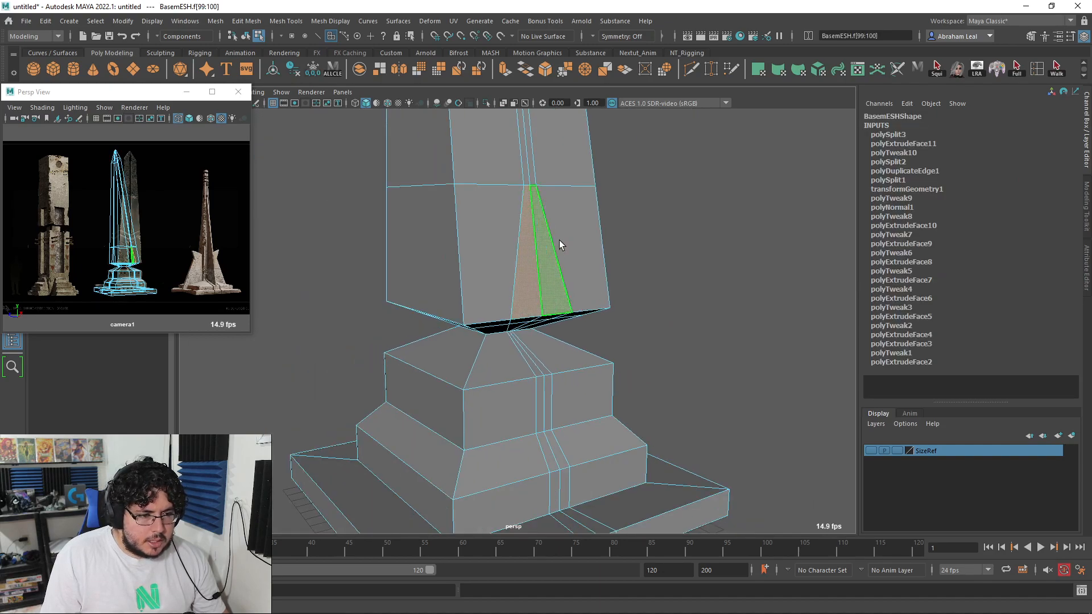
{"action": "middle_click_drag", "start_coordinate": [558, 249], "coordinate": [551, 354], "text": "alt"}
{"action": "left_click", "coordinate": [520, 273]}
{"action": "scroll", "coordinate": [499, 323], "scroll_direction": "down", "scroll_amount": 5}
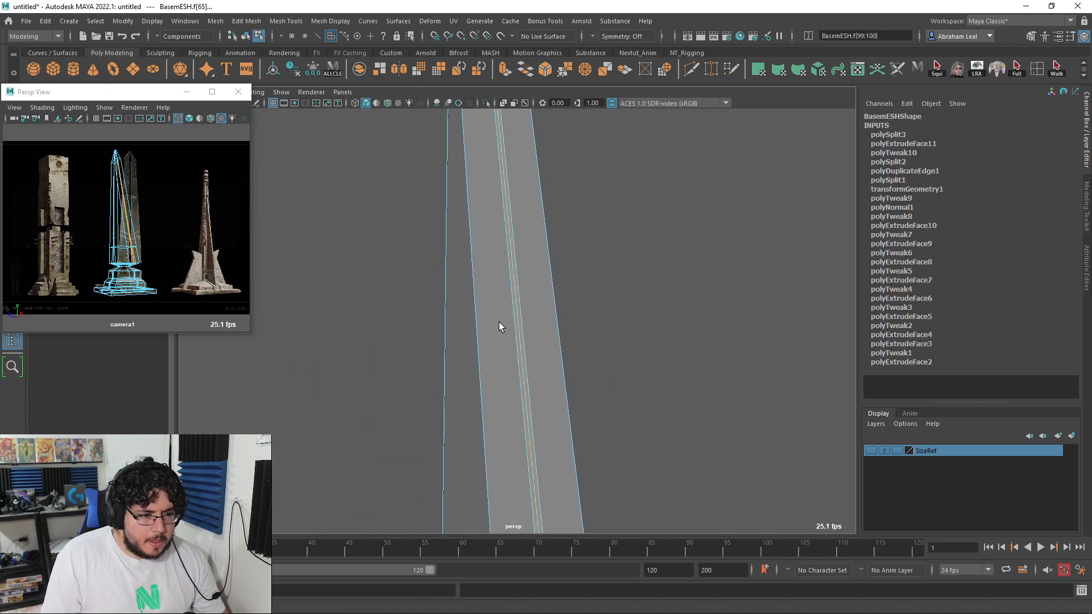
{"action": "left_click_drag", "start_coordinate": [483, 380], "coordinate": [497, 260], "text": "alt"}
{"action": "middle_click_drag", "start_coordinate": [544, 411], "coordinate": [542, 333], "text": "alt"}
{"action": "scroll", "coordinate": [543, 317], "scroll_direction": "up", "scroll_amount": 3}
{"action": "left_click", "coordinate": [545, 299], "text": "shift"}
{"action": "left_click", "coordinate": [555, 316], "text": "shift"}
{"action": "scroll", "coordinate": [555, 317], "scroll_direction": "down", "scroll_amount": 6}
Add the flared lower groove faces on the obelisk's opposite side to the face selection
{"action": "middle_click_drag", "start_coordinate": [551, 392], "coordinate": [542, 136], "text": "alt"}
{"action": "scroll", "coordinate": [548, 377], "scroll_direction": "up", "scroll_amount": 3}
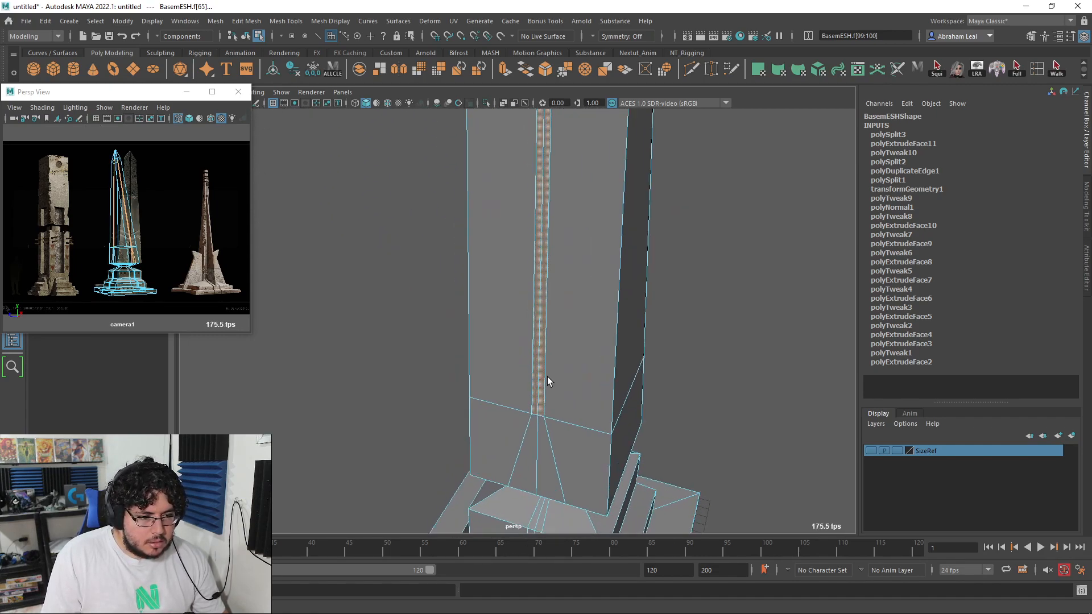
{"action": "left_click", "coordinate": [539, 459], "text": "shift"}
{"action": "left_click", "coordinate": [522, 459], "text": "shift"}
{"action": "scroll", "coordinate": [545, 449], "scroll_direction": "down", "scroll_amount": 3}
{"action": "left_click_drag", "start_coordinate": [545, 449], "coordinate": [539, 393], "text": "alt"}
{"action": "scroll", "coordinate": [544, 401], "scroll_direction": "down", "scroll_amount": 4}
{"action": "scroll", "coordinate": [539, 392], "scroll_direction": "up", "scroll_amount": 6}
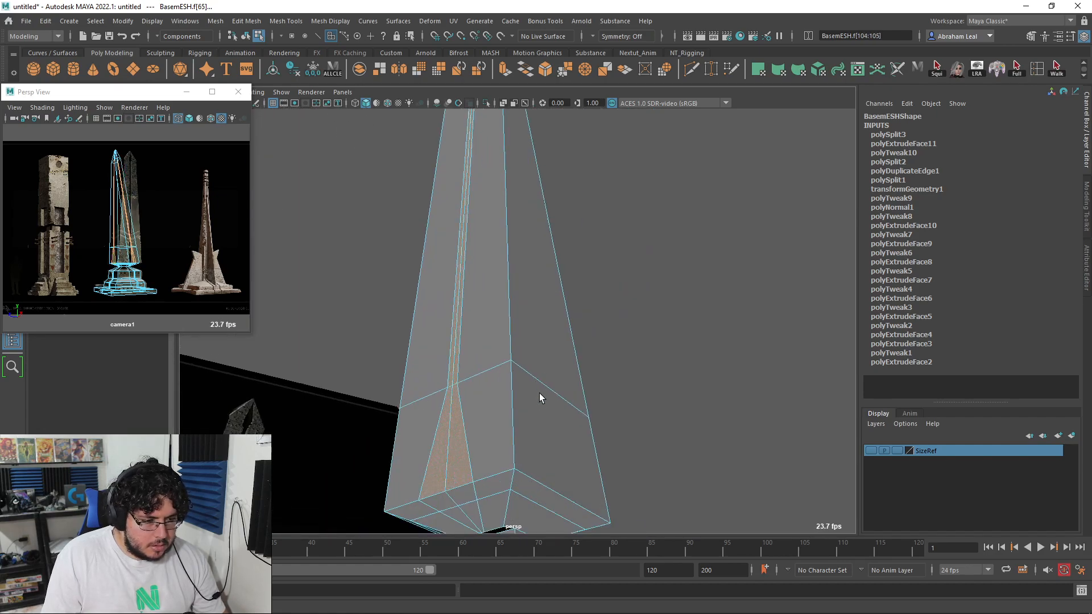
{"action": "middle_click_drag", "start_coordinate": [539, 393], "coordinate": [548, 334], "text": "alt"}
Extrude the selected groove faces inward to recess the groove along the obelisk
{"action": "key", "text": "ctrl+e"}
{"action": "left_click_drag", "start_coordinate": [555, 189], "coordinate": [548, 180]}
{"action": "left_click_drag", "start_coordinate": [514, 239], "coordinate": [545, 383], "text": "alt"}
{"action": "scroll", "coordinate": [544, 383], "scroll_direction": "up", "scroll_amount": 3}
{"action": "scroll", "coordinate": [545, 385], "scroll_direction": "down", "scroll_amount": 5}
{"action": "left_click_drag", "start_coordinate": [517, 300], "coordinate": [463, 354], "text": "alt"}
Delete the faces on the shaft's underside that close off the lower end of the recessed groove on one side
{"action": "left_click", "coordinate": [460, 371]}
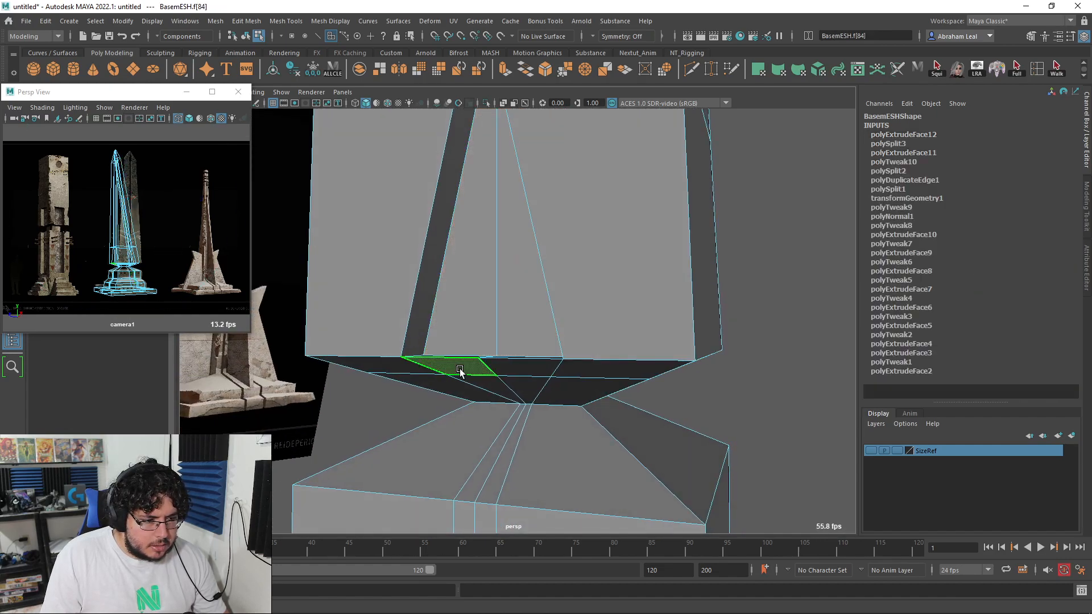
{"action": "key", "text": "Delete"}
{"action": "left_click", "coordinate": [456, 358]}
{"action": "key", "text": "Delete"}
{"action": "left_click", "coordinate": [513, 368]}
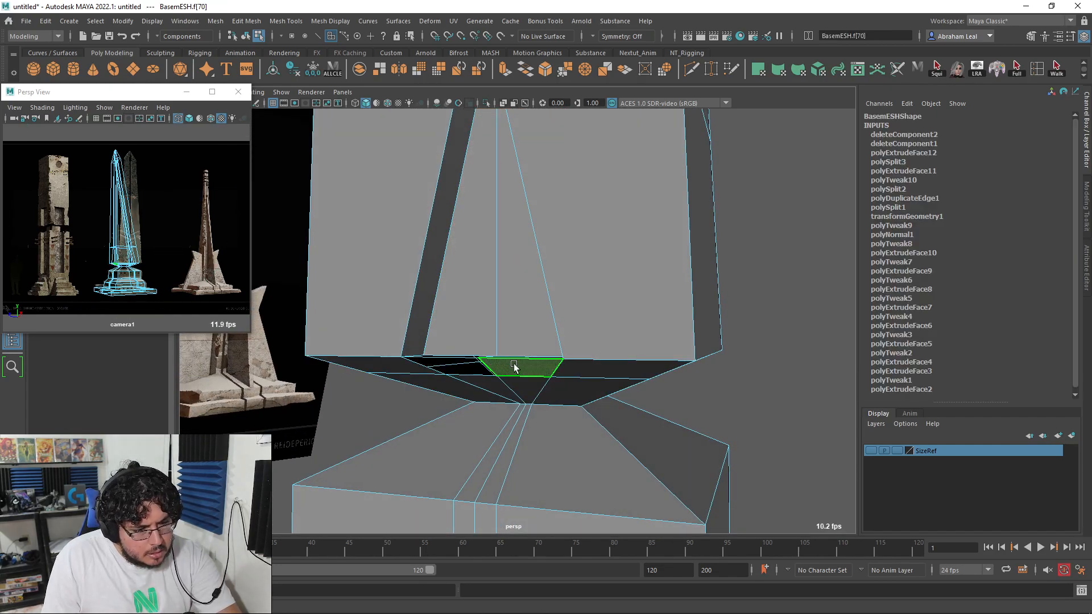
{"action": "key", "text": "Delete"}
Delete the shaft-underside faces that close off the recessed groove's lower end on another side of the obelisk
{"action": "scroll", "coordinate": [569, 366], "scroll_direction": "down", "scroll_amount": 3}
{"action": "left_click_drag", "start_coordinate": [582, 366], "coordinate": [420, 378], "text": "alt"}
{"action": "scroll", "coordinate": [652, 381], "scroll_direction": "up", "scroll_amount": 4}
{"action": "left_click", "coordinate": [532, 259]}
{"action": "key", "text": "Delete"}
{"action": "left_click", "coordinate": [514, 261]}
{"action": "key", "text": "Delete"}
{"action": "left_click", "coordinate": [479, 280]}
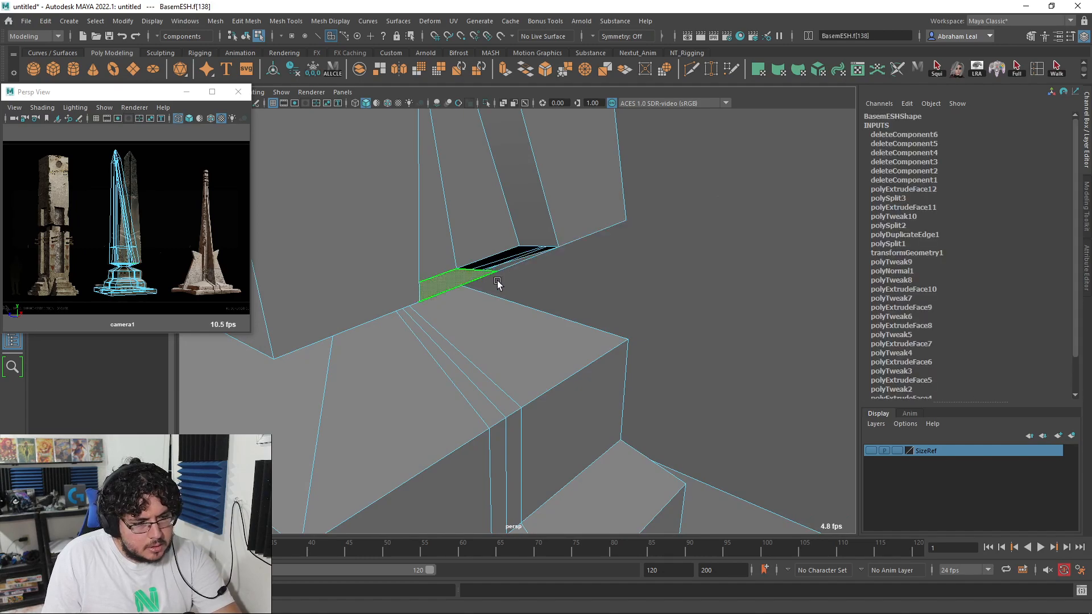
{"action": "left_click", "coordinate": [579, 303]}
{"action": "left_click_drag", "start_coordinate": [585, 295], "coordinate": [556, 302], "text": "alt"}
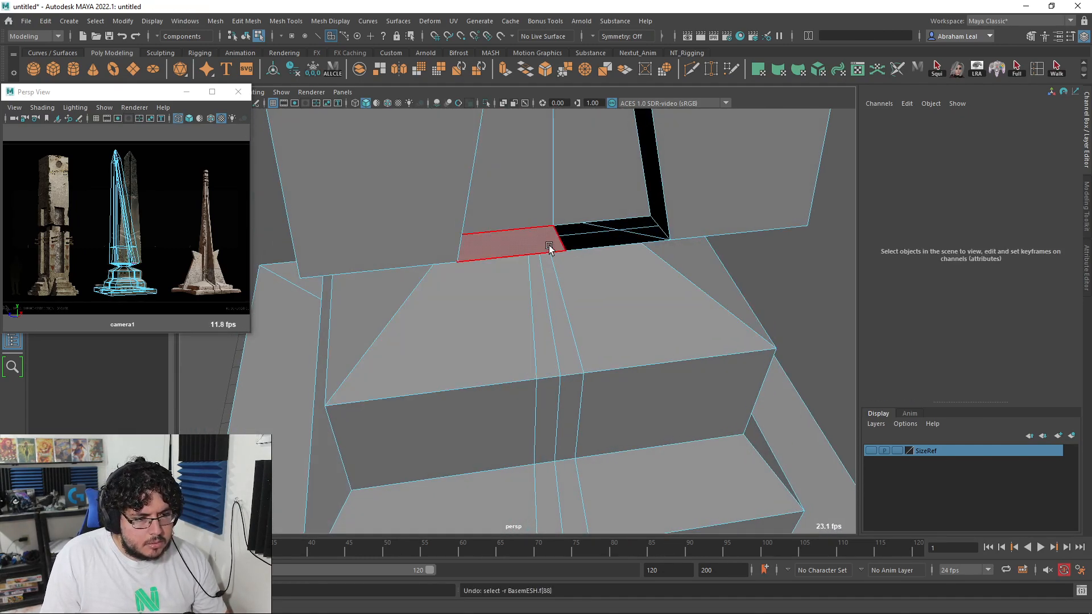
Delete the remaining underside faces next to the new opening so the whole groove end is open
{"action": "left_click", "coordinate": [545, 244]}
{"action": "left_click_drag", "start_coordinate": [544, 245], "coordinate": [593, 242], "text": "alt"}
{"action": "left_click_drag", "start_coordinate": [607, 342], "coordinate": [511, 294], "text": "alt"}
{"action": "key", "text": "Delete"}
{"action": "left_click", "coordinate": [500, 386]}
{"action": "key", "text": "Delete"}
Check the groove's lower end in smooth preview and delete the leftover inner face there
{"action": "right_click_drag", "start_coordinate": [511, 290], "coordinate": [510, 259]}
{"action": "left_click_drag", "start_coordinate": [547, 271], "coordinate": [449, 323], "text": "alt"}
{"action": "double_click", "coordinate": [462, 314]}
{"action": "key", "text": "Delete"}
{"action": "key", "text": "Delete"}
{"action": "key", "text": "3"}
{"action": "left_click_drag", "start_coordinate": [487, 356], "coordinate": [560, 253], "text": "alt"}
{"action": "left_click", "coordinate": [556, 284]}
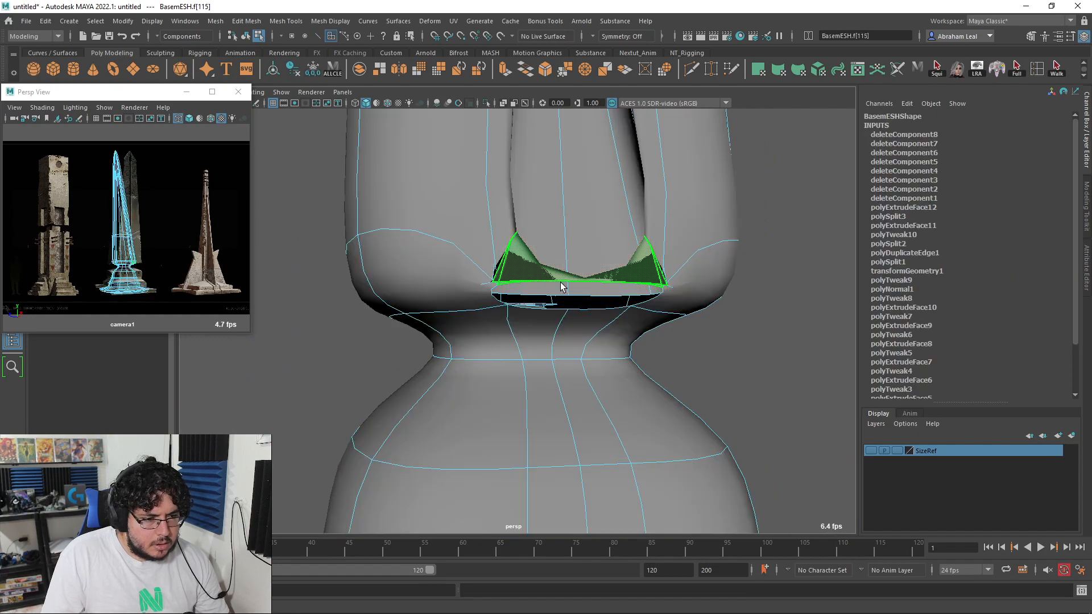
{"action": "key", "text": "Delete"}
{"action": "key", "text": "1"}
{"action": "left_click_drag", "start_coordinate": [574, 259], "coordinate": [605, 288], "text": "alt"}
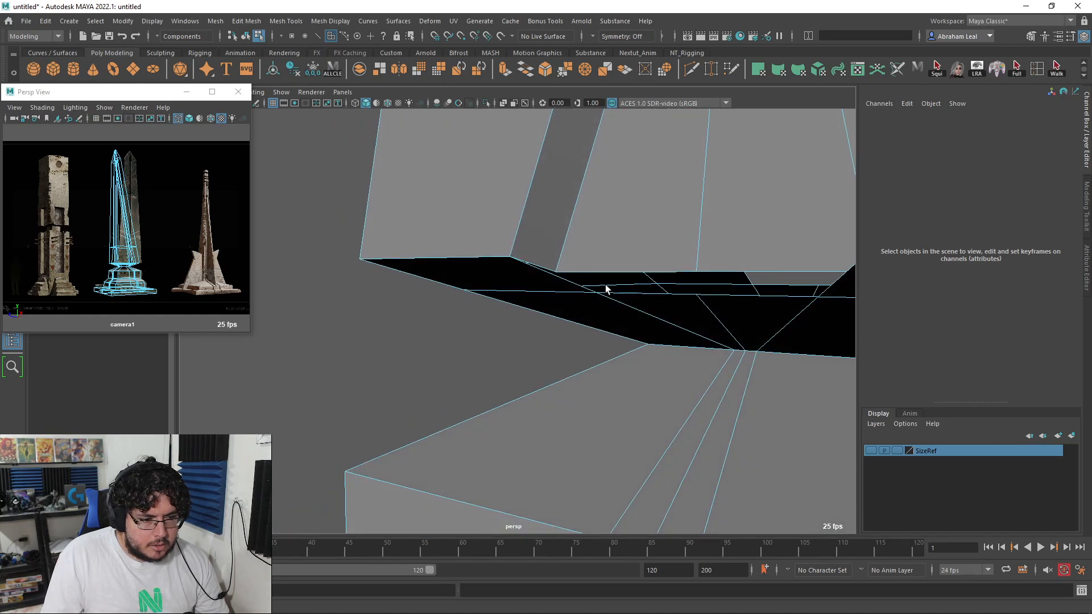
{"action": "right_click_drag", "start_coordinate": [602, 303], "coordinate": [548, 306]}
{"action": "left_click", "coordinate": [596, 293]}
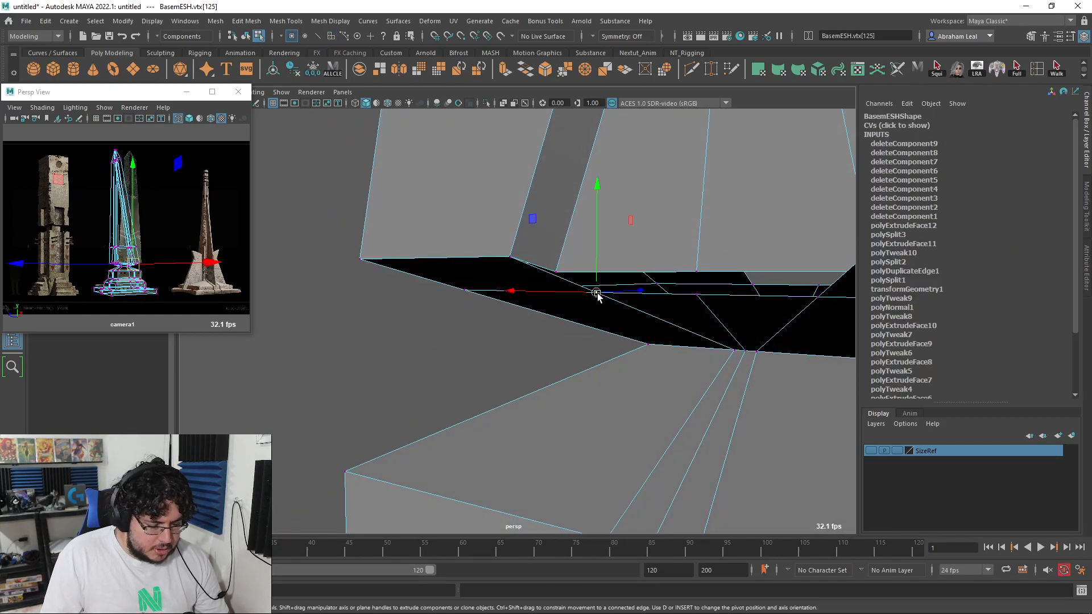
{"action": "left_click_drag", "start_coordinate": [596, 293], "coordinate": [567, 278]}
{"action": "left_click_drag", "start_coordinate": [698, 295], "coordinate": [764, 266]}
{"action": "left_click_drag", "start_coordinate": [683, 273], "coordinate": [614, 298], "text": "alt"}
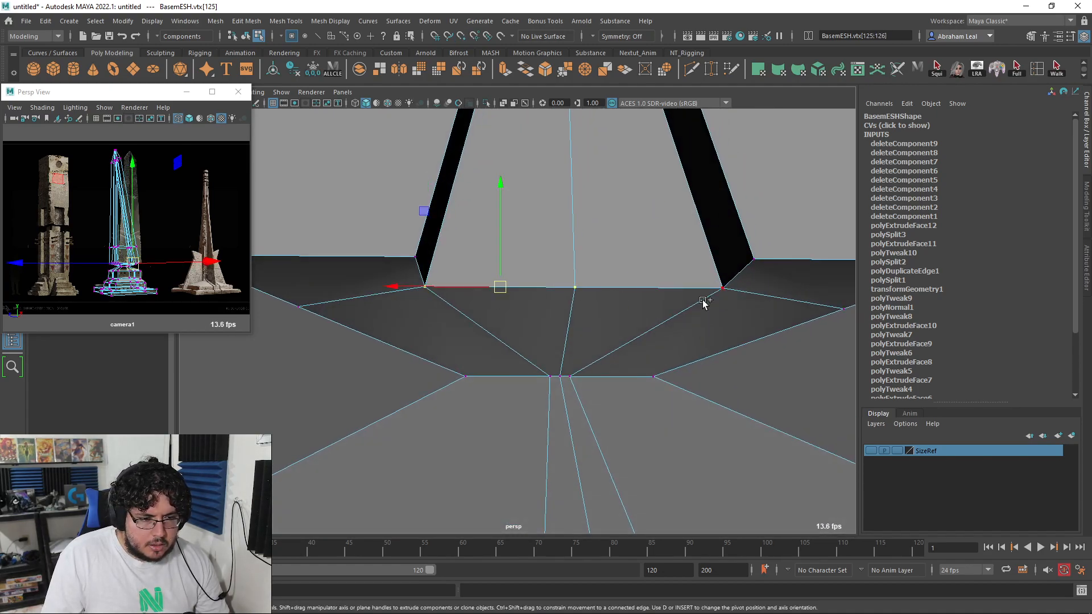
{"action": "key", "text": "ctrl+z"}
{"action": "key", "text": "ctrl+z"}
{"action": "key", "text": "ctrl+z"}
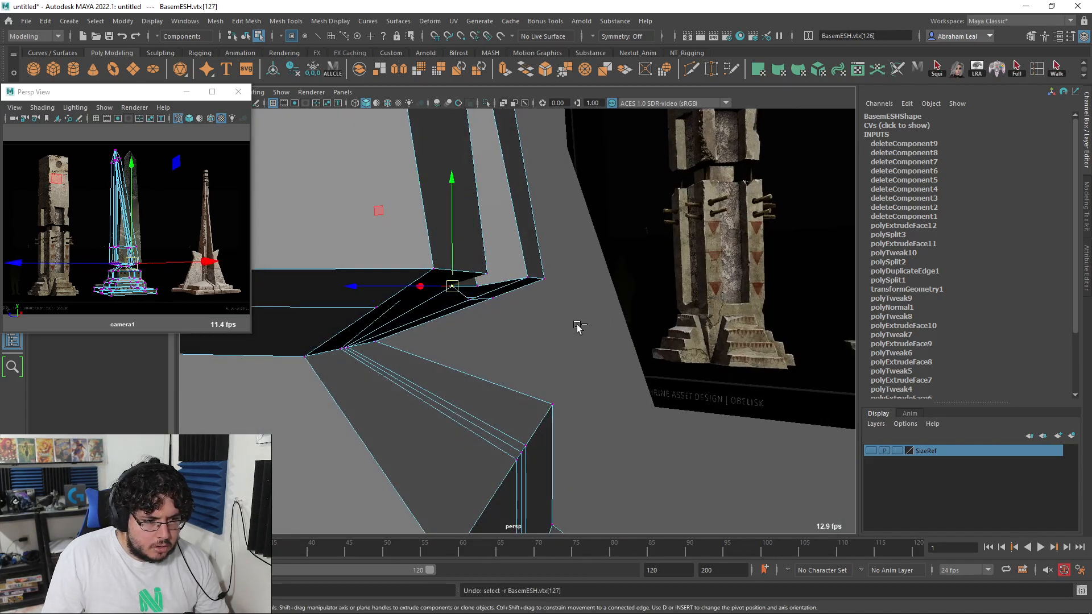
Snap the groove floor's three lower vertices down onto the shaft's bottom edge on one side
{"action": "left_click_drag", "start_coordinate": [581, 332], "coordinate": [503, 323], "text": "alt"}
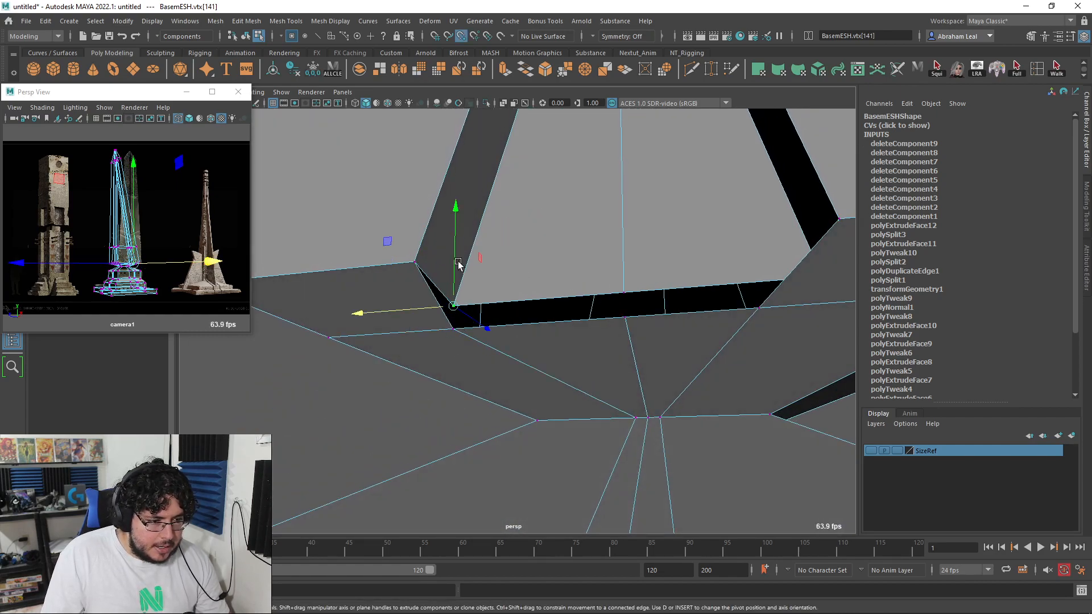
{"action": "left_click_drag", "start_coordinate": [460, 268], "coordinate": [457, 332]}
{"action": "left_click_drag", "start_coordinate": [632, 261], "coordinate": [622, 249]}
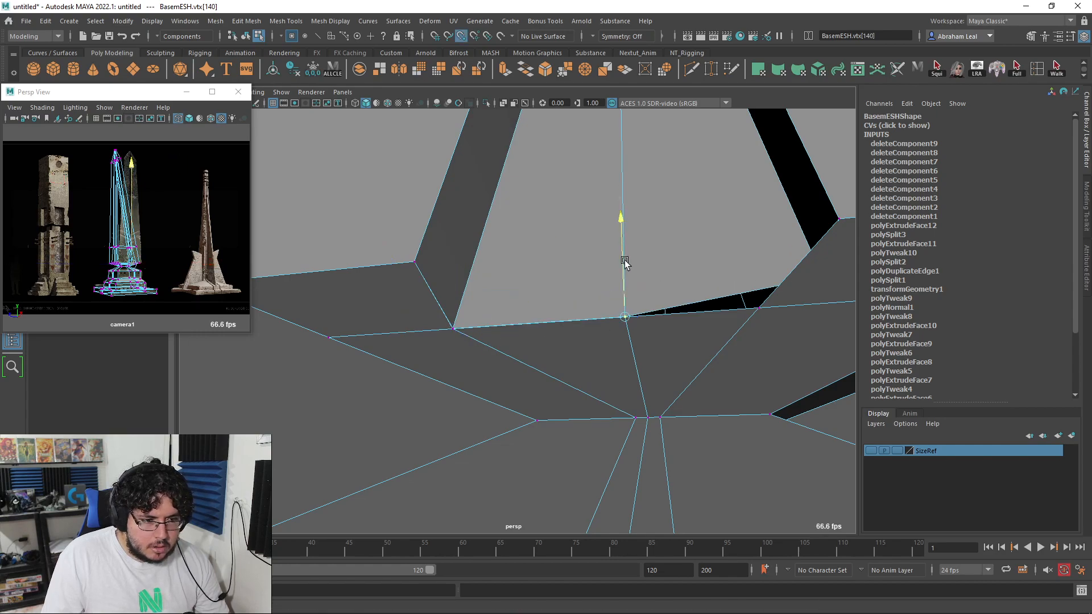
{"action": "middle_click_drag", "start_coordinate": [764, 329], "coordinate": [664, 310], "text": "alt"}
{"action": "left_click_drag", "start_coordinate": [560, 322], "coordinate": [723, 300]}
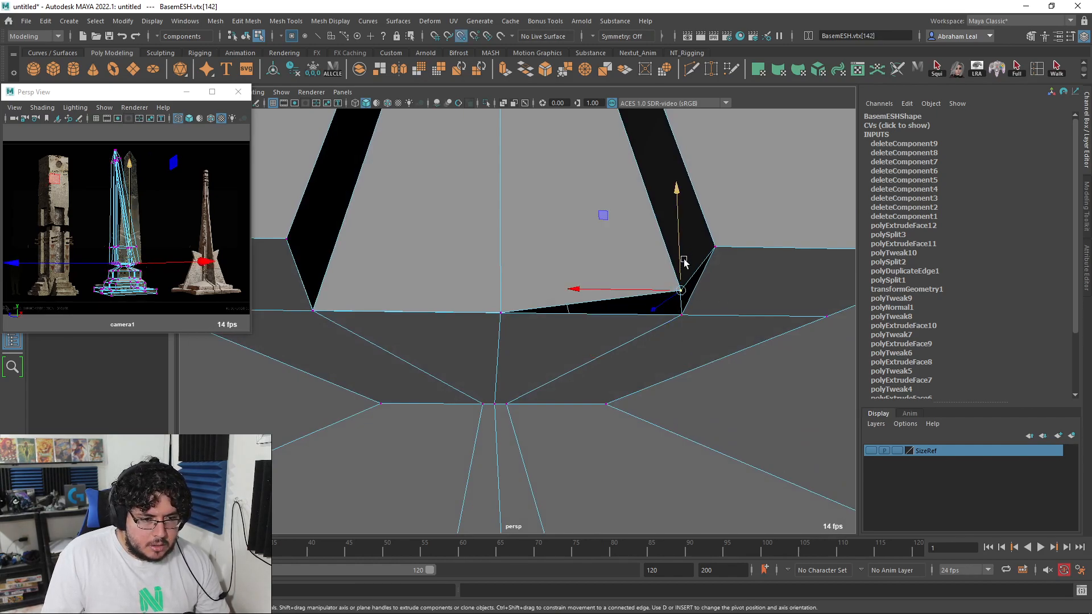
{"action": "left_click_drag", "start_coordinate": [680, 258], "coordinate": [683, 322]}
{"action": "right_click_drag", "start_coordinate": [683, 322], "coordinate": [656, 334], "text": "alt"}
{"action": "left_click_drag", "start_coordinate": [656, 334], "coordinate": [739, 322], "text": "alt"}
Delete the leftover inner faces at the groove's lower end on the opposite side, using smooth preview to find them
{"action": "left_click", "coordinate": [550, 366]}
{"action": "left_click_drag", "start_coordinate": [550, 367], "coordinate": [514, 289], "text": "alt"}
{"action": "key", "text": "3"}
{"action": "right_click_drag", "start_coordinate": [537, 166], "coordinate": [476, 277]}
{"action": "double_click", "coordinate": [475, 277]}
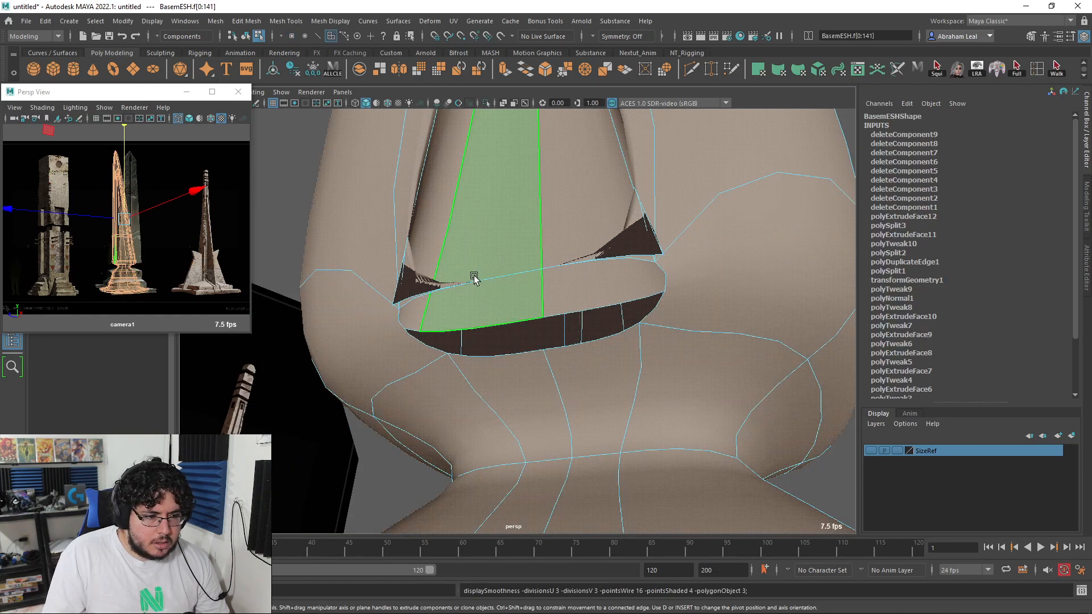
{"action": "left_click", "coordinate": [618, 241]}
{"action": "key", "text": "Delete"}
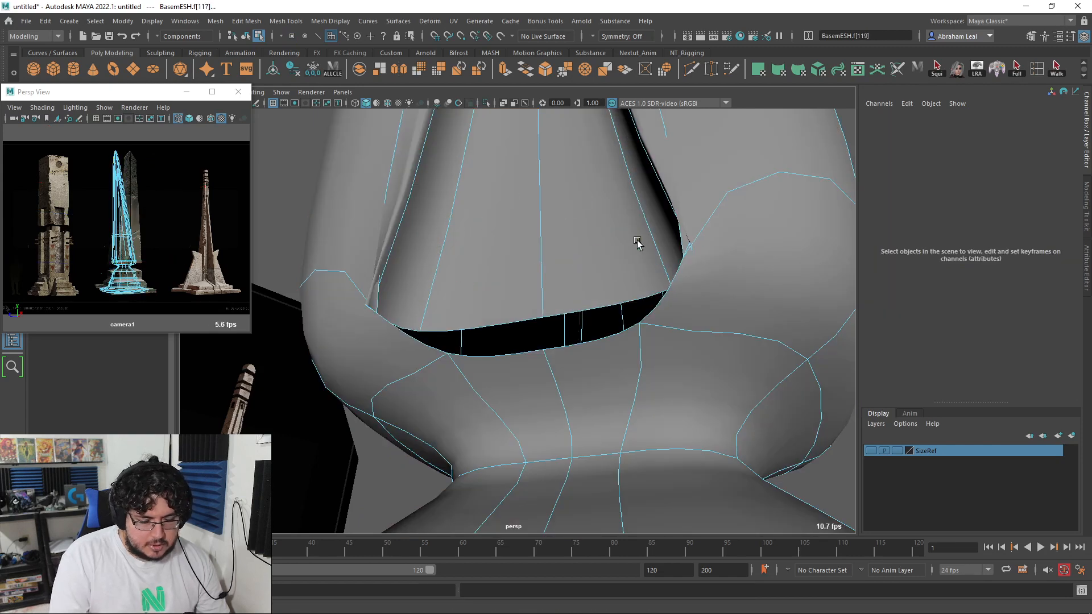
Snap the opposite groove floor's three lower vertices down onto the shaft's bottom edge
{"action": "key", "text": "1"}
{"action": "left_click_drag", "start_coordinate": [520, 293], "coordinate": [455, 336], "text": "alt"}
{"action": "right_click_drag", "start_coordinate": [396, 392], "coordinate": [352, 291]}
{"action": "left_click", "coordinate": [465, 346]}
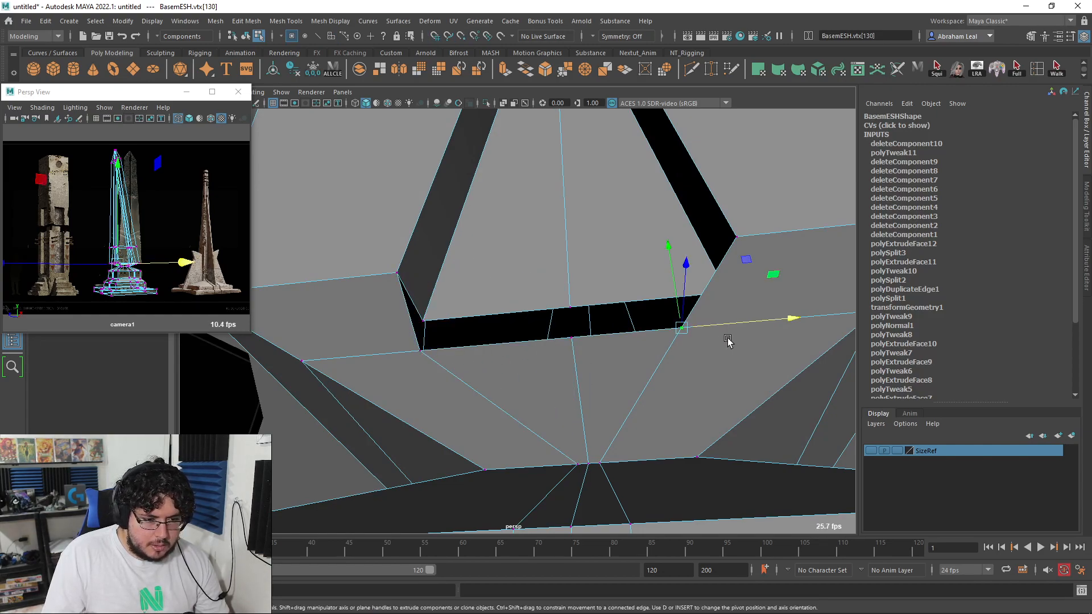
{"action": "left_click_drag", "start_coordinate": [712, 293], "coordinate": [748, 387], "text": "alt"}
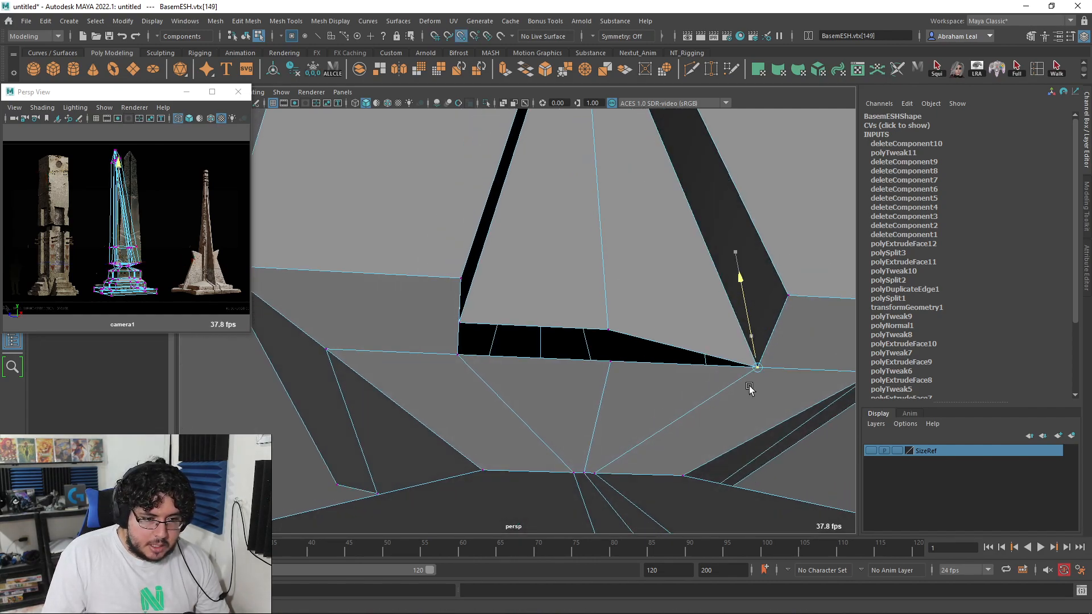
{"action": "left_click_drag", "start_coordinate": [608, 330], "coordinate": [609, 362]}
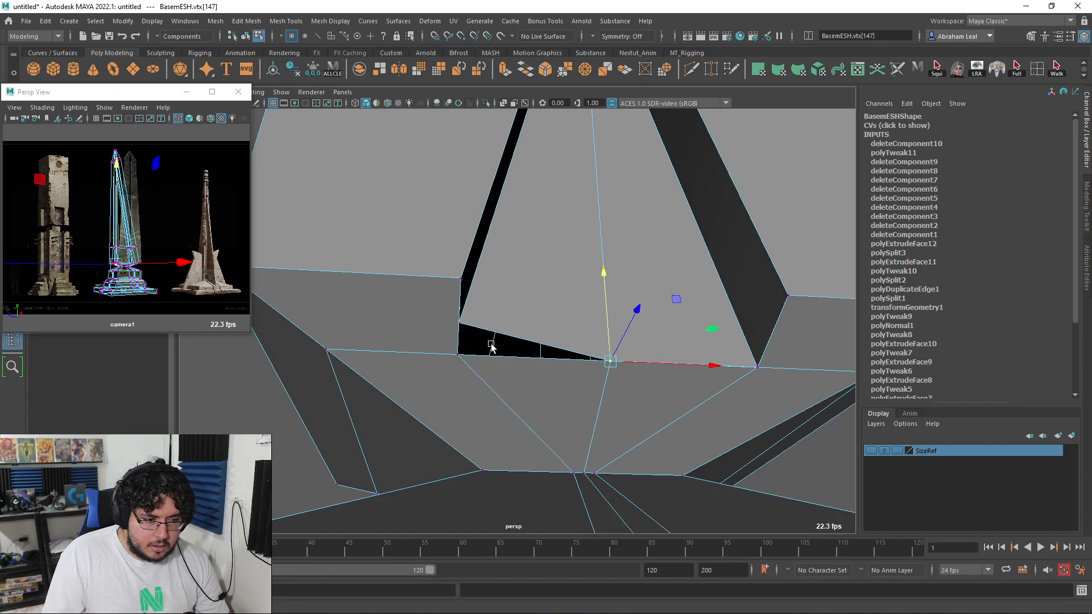
{"action": "left_click_drag", "start_coordinate": [489, 345], "coordinate": [455, 341], "text": "alt"}
Merge the snapped groove vertices with the shaft's bottom-edge vertices and undo the last unwanted merge
{"action": "left_click_drag", "start_coordinate": [431, 284], "coordinate": [411, 415]}
{"action": "left_click_drag", "start_coordinate": [393, 402], "coordinate": [379, 426]}
{"action": "key", "text": "ctrl+z"}
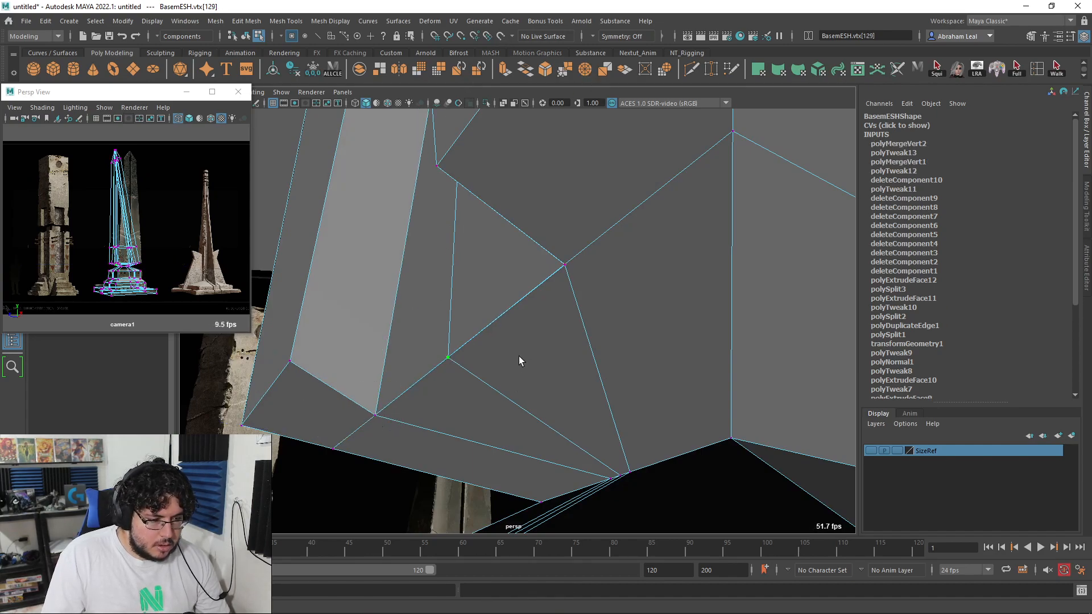
{"action": "left_click_drag", "start_coordinate": [564, 297], "coordinate": [283, 336], "text": "alt"}
{"action": "key", "text": "f"}
{"action": "key", "text": "ctrl+z"}
{"action": "key", "text": "ctrl+z"}
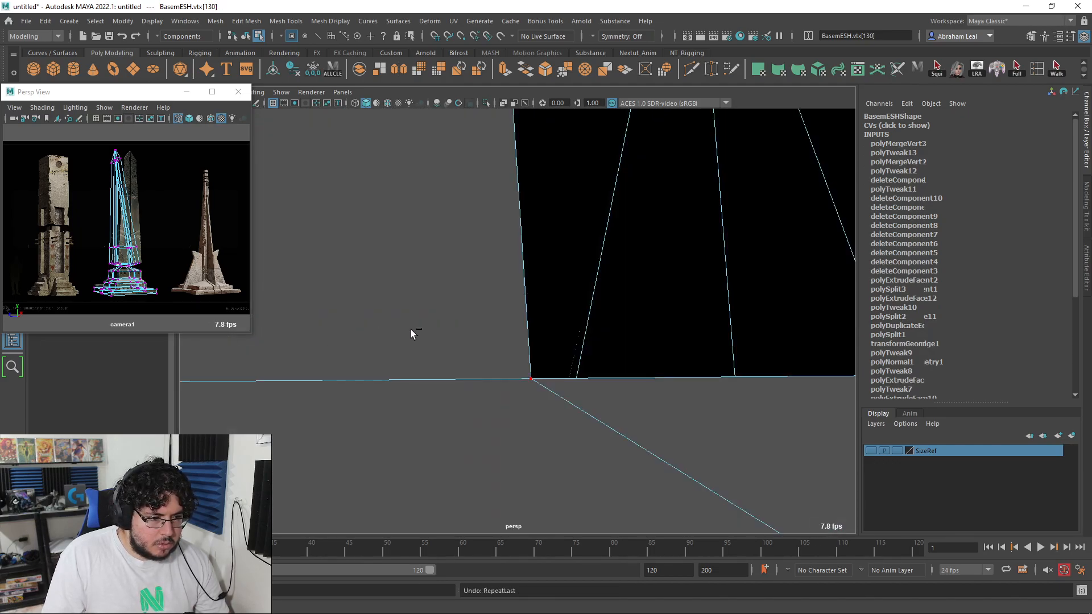
Merge the overlapping corner and middle vertices along the groove's lower end on the other side
{"action": "scroll", "coordinate": [410, 330], "scroll_direction": "down", "scroll_amount": 6}
{"action": "left_click_drag", "start_coordinate": [450, 331], "coordinate": [524, 310], "text": "alt"}
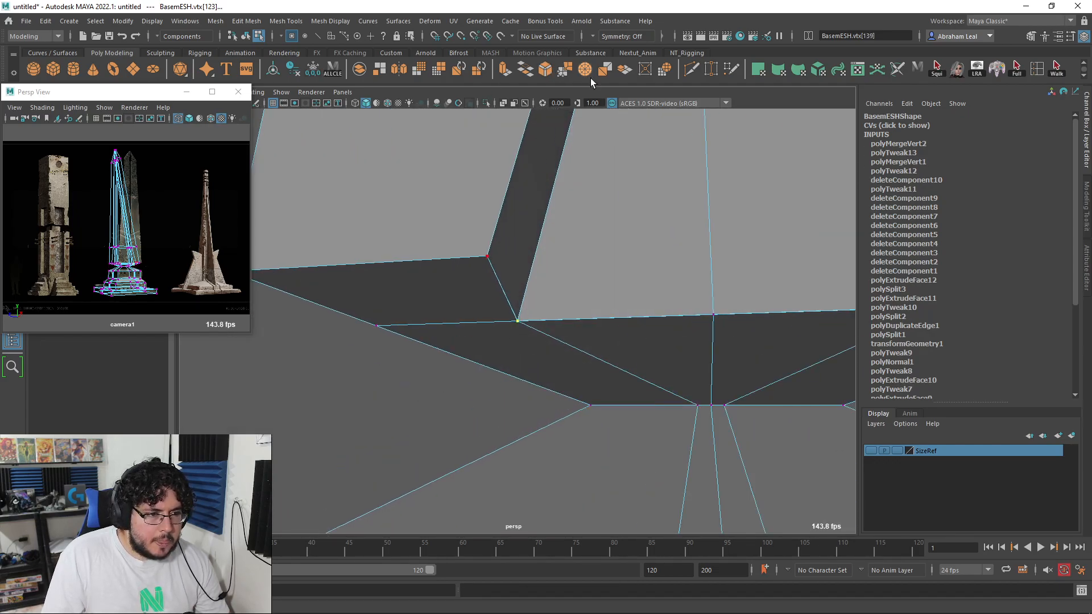
{"action": "left_click_drag", "start_coordinate": [692, 233], "coordinate": [582, 307], "text": "alt"}
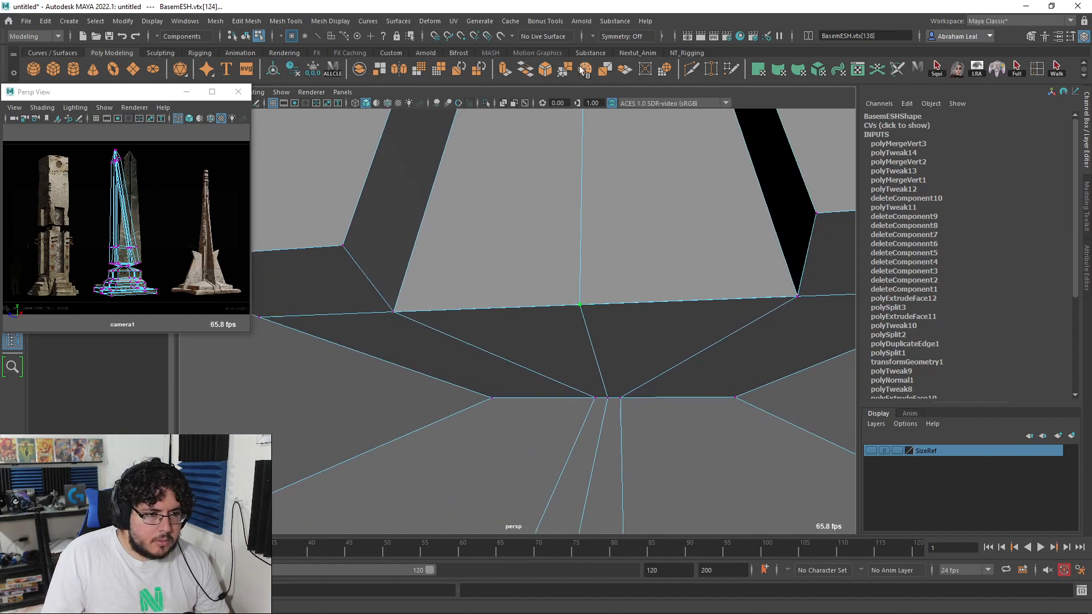
{"action": "left_click", "coordinate": [584, 70]}
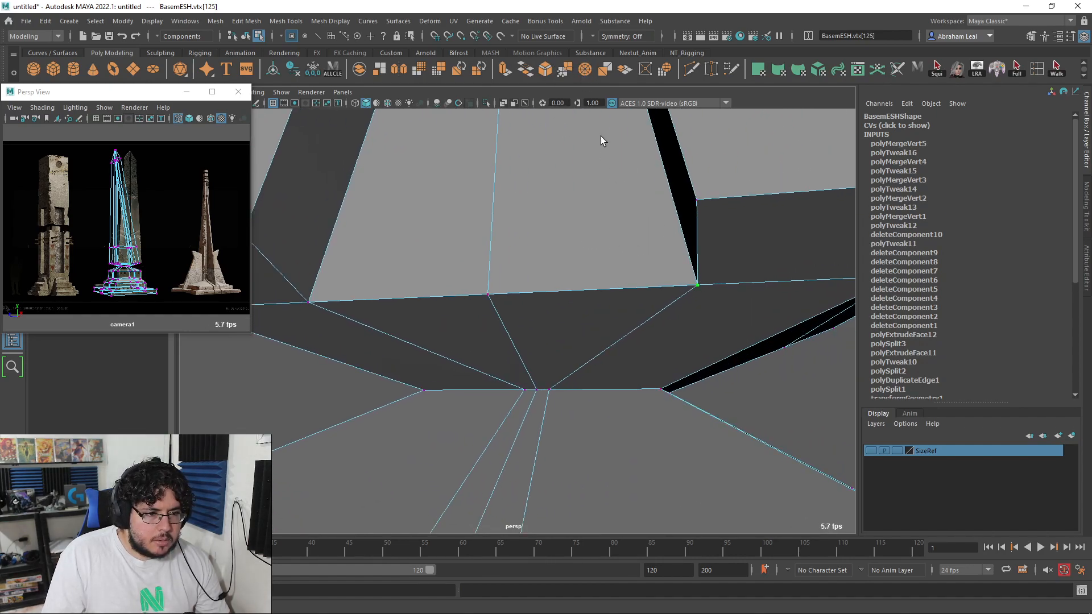
Merge the last overlapping vertices at the groove's lower corner, using smooth preview and wireframe to locate them
{"action": "key", "text": "3"}
{"action": "scroll", "coordinate": [646, 238], "scroll_direction": "down", "scroll_amount": 6}
{"action": "left_click_drag", "start_coordinate": [646, 239], "coordinate": [605, 283], "text": "alt"}
{"action": "key", "text": "1"}
{"action": "scroll", "coordinate": [607, 324], "scroll_direction": "up", "scroll_amount": 5}
{"action": "key", "text": "3"}
{"action": "middle_click_drag", "start_coordinate": [624, 283], "coordinate": [554, 321], "text": "alt"}
{"action": "scroll", "coordinate": [554, 322], "scroll_direction": "up", "scroll_amount": 2}
{"action": "mouse_move", "coordinate": [554, 322]}
{"action": "left_mouse_down", "text": "alt"}
{"action": "mouse_move", "coordinate": [583, 324]}
{"action": "mouse_move", "coordinate": [663, 367]}
{"action": "mouse_move", "coordinate": [646, 305]}
{"action": "left_mouse_up", "text": "alt"}
{"action": "key", "text": "4"}
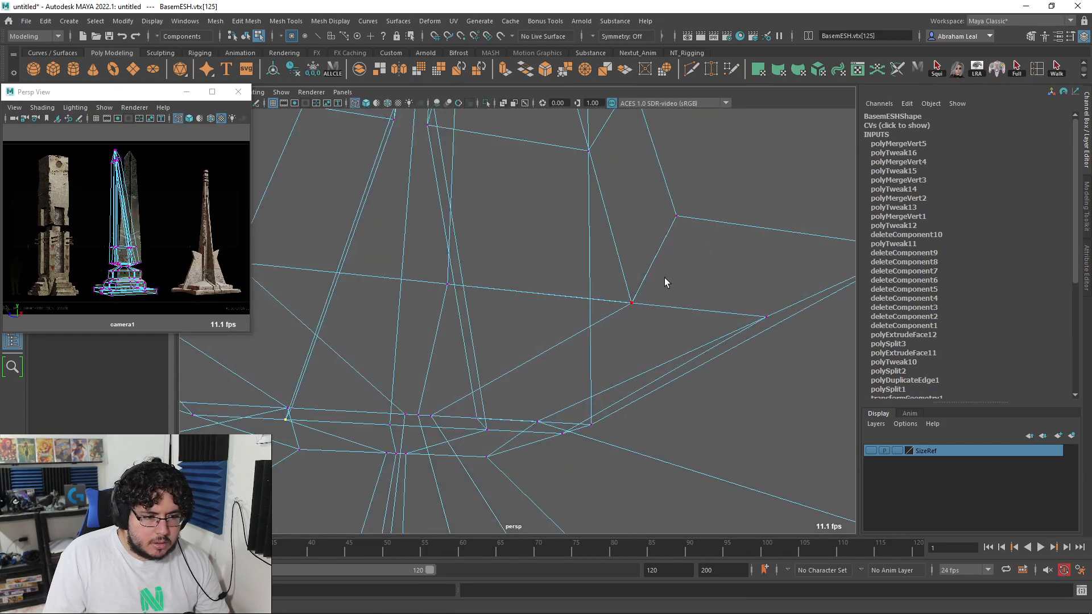
{"action": "left_click", "coordinate": [586, 70]}
Examine the groove's lower ends and the rest of the obelisk in smooth preview and shaded display
{"action": "key", "text": "3"}
{"action": "scroll", "coordinate": [620, 277], "scroll_direction": "down", "scroll_amount": 2}
{"action": "key", "text": "5"}
{"action": "mouse_move", "coordinate": [620, 277]}
{"action": "left_mouse_down", "text": "alt"}
{"action": "mouse_move", "coordinate": [575, 295]}
{"action": "mouse_move", "coordinate": [490, 253]}
{"action": "left_mouse_up", "text": "alt"}
{"action": "middle_click_drag", "start_coordinate": [490, 253], "coordinate": [497, 287], "text": "alt"}
{"action": "mouse_move", "coordinate": [497, 287]}
{"action": "left_mouse_down", "text": "alt"}
{"action": "mouse_move", "coordinate": [560, 292]}
{"action": "mouse_move", "coordinate": [580, 317]}
{"action": "mouse_move", "coordinate": [553, 305]}
{"action": "mouse_move", "coordinate": [580, 334]}
{"action": "mouse_move", "coordinate": [535, 326]}
{"action": "mouse_move", "coordinate": [539, 416]}
{"action": "mouse_move", "coordinate": [529, 358]}
{"action": "mouse_move", "coordinate": [546, 319]}
{"action": "mouse_move", "coordinate": [584, 302]}
{"action": "mouse_move", "coordinate": [570, 256]}
{"action": "left_mouse_up", "text": "alt"}
{"action": "key", "text": "1"}
{"action": "key", "text": "3"}
{"action": "key", "text": "1"}
{"action": "scroll", "coordinate": [569, 256], "scroll_direction": "down", "scroll_amount": 5}
{"action": "middle_click_drag", "start_coordinate": [570, 256], "coordinate": [537, 330], "text": "alt"}
{"action": "scroll", "coordinate": [538, 330], "scroll_direction": "up", "scroll_amount": 5}
{"action": "mouse_move", "coordinate": [537, 330]}
{"action": "left_mouse_down", "text": "alt"}
{"action": "mouse_move", "coordinate": [546, 324]}
{"action": "mouse_move", "coordinate": [551, 341]}
{"action": "left_mouse_up", "text": "alt"}
{"action": "scroll", "coordinate": [551, 341], "scroll_direction": "up", "scroll_amount": 3}
{"action": "middle_click_drag", "start_coordinate": [551, 341], "coordinate": [563, 376], "text": "alt"}
{"action": "left_click_drag", "start_coordinate": [563, 375], "coordinate": [558, 341], "text": "alt"}
{"action": "mouse_move", "coordinate": [558, 341]}
{"action": "middle_mouse_down", "text": "alt"}
{"action": "mouse_move", "coordinate": [604, 391]}
{"action": "mouse_move", "coordinate": [570, 345]}
{"action": "middle_mouse_up", "text": "alt"}
{"action": "scroll", "coordinate": [570, 345], "scroll_direction": "down", "scroll_amount": 3}
{"action": "mouse_move", "coordinate": [572, 350]}
{"action": "right_mouse_down", "text": "alt"}
{"action": "mouse_move", "coordinate": [549, 370]}
{"action": "mouse_move", "coordinate": [558, 361]}
{"action": "right_mouse_up", "text": "alt"}
{"action": "left_click_drag", "start_coordinate": [558, 360], "coordinate": [721, 360], "text": "alt"}
{"action": "middle_click_drag", "start_coordinate": [721, 360], "coordinate": [520, 323], "text": "alt"}
{"action": "left_click_drag", "start_coordinate": [520, 323], "coordinate": [478, 347], "text": "alt"}
{"action": "right_click_drag", "start_coordinate": [482, 288], "coordinate": [482, 327]}
{"action": "scroll", "coordinate": [482, 319], "scroll_direction": "down", "scroll_amount": 3}
Delete the unwanted groove faces where the shaft meets the pyramid top
{"action": "left_click_drag", "start_coordinate": [483, 307], "coordinate": [477, 294], "text": "alt"}
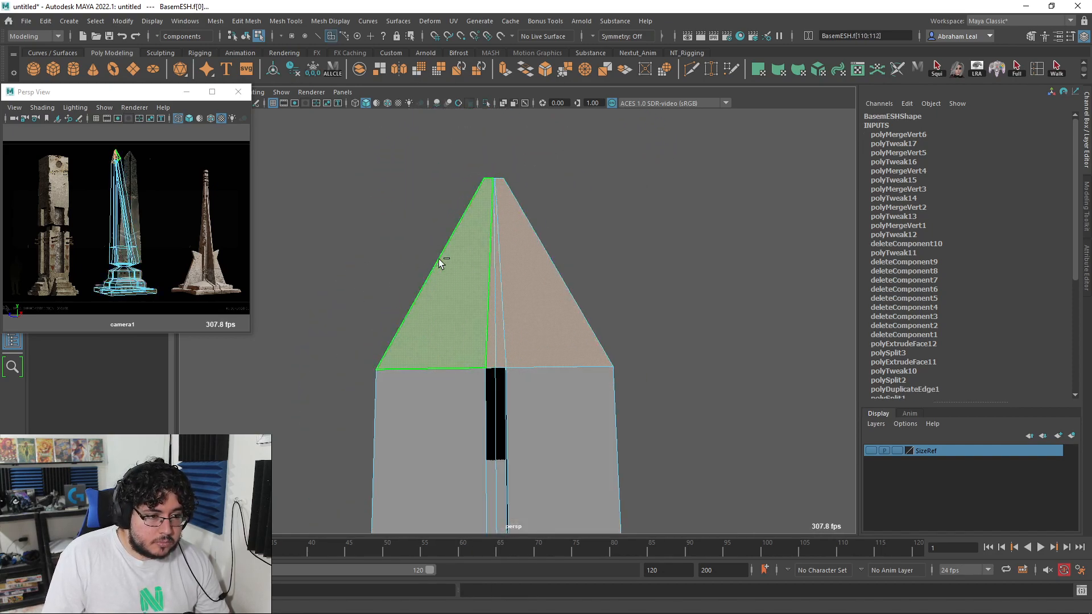
{"action": "left_click_drag", "start_coordinate": [458, 254], "coordinate": [459, 255]}
{"action": "right_click_drag", "start_coordinate": [459, 255], "coordinate": [493, 330], "text": "alt"}
{"action": "left_click_drag", "start_coordinate": [493, 330], "coordinate": [502, 293], "text": "alt"}
{"action": "right_click_drag", "start_coordinate": [496, 236], "coordinate": [496, 228]}
{"action": "left_click_drag", "start_coordinate": [496, 227], "coordinate": [453, 346], "text": "alt"}
{"action": "left_click_drag", "start_coordinate": [595, 228], "coordinate": [554, 385], "text": "alt"}
{"action": "right_click_drag", "start_coordinate": [555, 382], "coordinate": [561, 320]}
{"action": "left_click_drag", "start_coordinate": [570, 345], "coordinate": [548, 438]}
{"action": "key", "text": "Delete"}
Merge the stray groove floor vertices in pairs at the junction of the shaft and the pyramid top
{"action": "left_click_drag", "start_coordinate": [546, 393], "coordinate": [503, 301], "text": "alt"}
{"action": "right_click_drag", "start_coordinate": [501, 231], "coordinate": [478, 221]}
{"action": "left_click", "coordinate": [479, 159]}
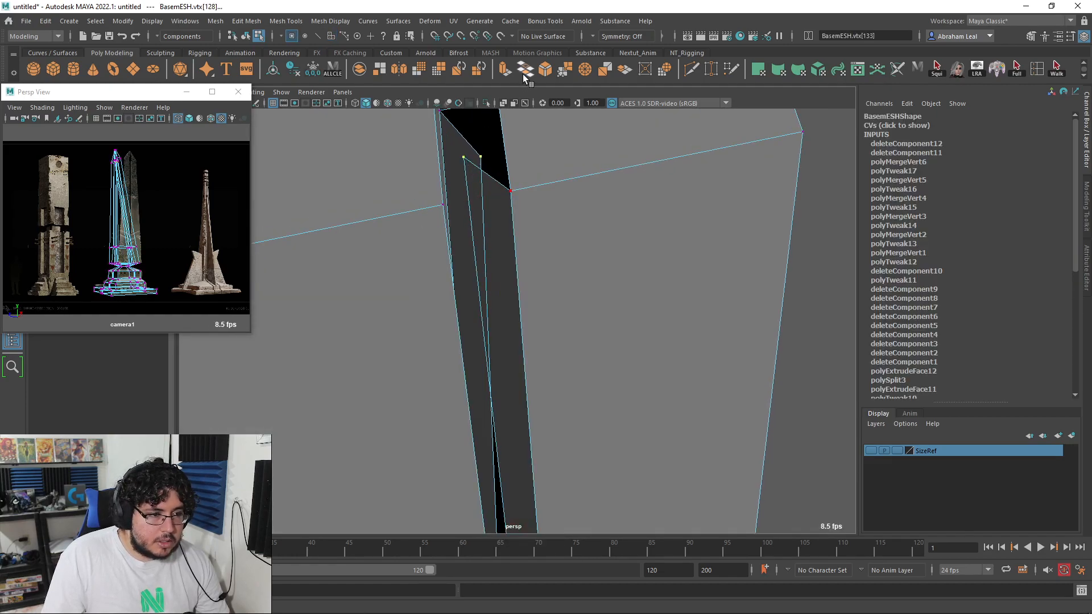
{"action": "left_click", "coordinate": [583, 71]}
{"action": "scroll", "coordinate": [518, 202], "scroll_direction": "down", "scroll_amount": 3}
{"action": "left_click_drag", "start_coordinate": [518, 202], "coordinate": [501, 225], "text": "alt"}
{"action": "scroll", "coordinate": [502, 225], "scroll_direction": "up", "scroll_amount": 3}
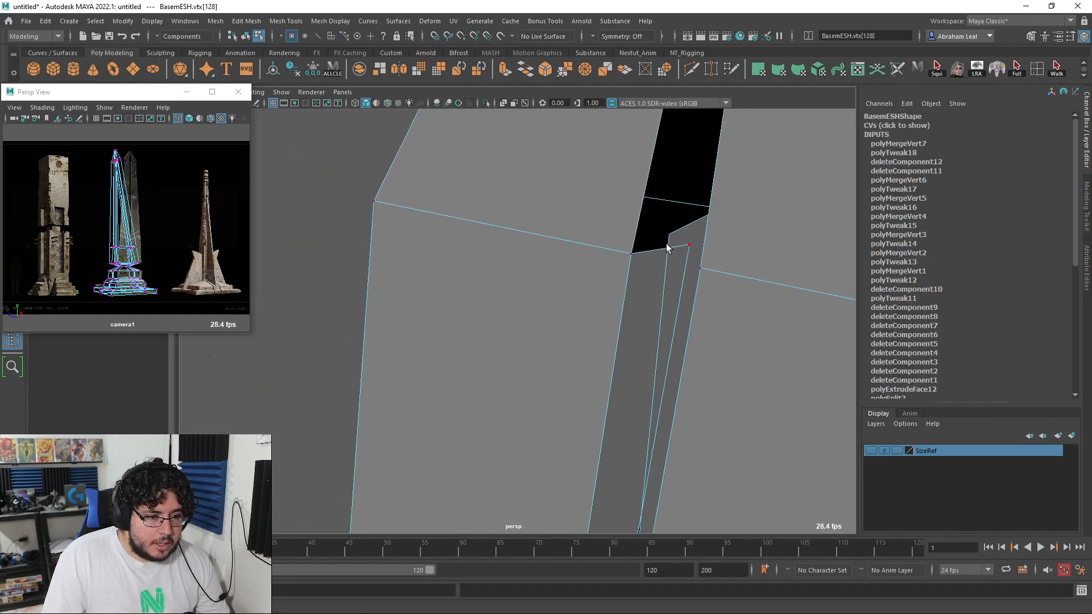
{"action": "left_click_drag", "start_coordinate": [683, 252], "coordinate": [689, 246]}
{"action": "left_click_drag", "start_coordinate": [689, 247], "coordinate": [524, 221], "text": "alt"}
Bridge the open edges of the groove at the junction between the shaft and the pyramid top
{"action": "left_click", "coordinate": [500, 450]}
{"action": "key", "text": "f"}
{"action": "right_click_drag", "start_coordinate": [509, 210], "coordinate": [505, 195]}
{"action": "left_click", "coordinate": [497, 322]}
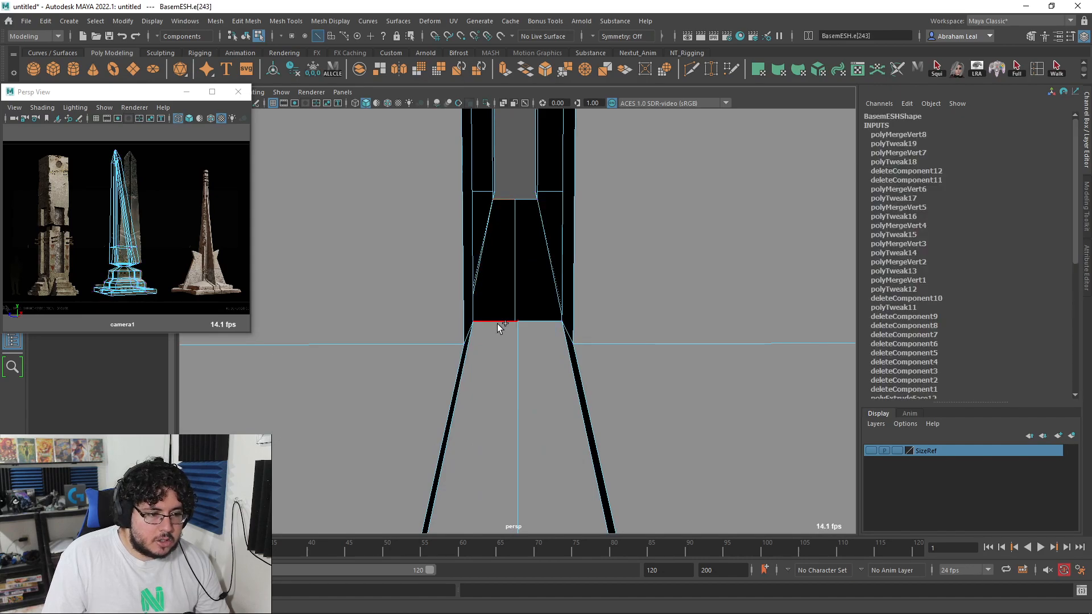
{"action": "left_click", "coordinate": [526, 71]}
{"action": "key", "text": "g"}
{"action": "mouse_move", "coordinate": [537, 319]}
{"action": "left_mouse_down", "text": "alt"}
{"action": "mouse_move", "coordinate": [549, 344]}
{"action": "mouse_move", "coordinate": [566, 334]}
{"action": "mouse_move", "coordinate": [543, 306]}
{"action": "mouse_move", "coordinate": [534, 258]}
{"action": "mouse_move", "coordinate": [558, 324]}
{"action": "left_mouse_up", "text": "alt"}
{"action": "key", "text": "g"}
{"action": "scroll", "coordinate": [535, 259], "scroll_direction": "down", "scroll_amount": 5}
Delete the two faulty groove faces near the pyramid junction on the other side of the obelisk
{"action": "middle_click_drag", "start_coordinate": [579, 129], "coordinate": [586, 443], "text": "alt"}
{"action": "scroll", "coordinate": [585, 341], "scroll_direction": "down", "scroll_amount": 6}
{"action": "middle_click_drag", "start_coordinate": [578, 250], "coordinate": [573, 358], "text": "alt"}
{"action": "scroll", "coordinate": [574, 358], "scroll_direction": "up", "scroll_amount": 6}
{"action": "left_click_drag", "start_coordinate": [585, 355], "coordinate": [607, 414], "text": "alt"}
{"action": "scroll", "coordinate": [607, 415], "scroll_direction": "up", "scroll_amount": 4}
{"action": "scroll", "coordinate": [538, 312], "scroll_direction": "down", "scroll_amount": 3}
{"action": "middle_click_drag", "start_coordinate": [533, 317], "coordinate": [529, 282], "text": "alt"}
{"action": "scroll", "coordinate": [529, 282], "scroll_direction": "up", "scroll_amount": 5}
{"action": "mouse_move", "coordinate": [538, 274]}
{"action": "left_mouse_down", "text": "alt"}
{"action": "mouse_move", "coordinate": [551, 369]}
{"action": "mouse_move", "coordinate": [562, 299]}
{"action": "mouse_move", "coordinate": [547, 153]}
{"action": "mouse_move", "coordinate": [531, 176]}
{"action": "mouse_move", "coordinate": [474, 184]}
{"action": "mouse_move", "coordinate": [483, 197]}
{"action": "mouse_move", "coordinate": [502, 170]}
{"action": "mouse_move", "coordinate": [511, 175]}
{"action": "left_mouse_up", "text": "alt"}
{"action": "scroll", "coordinate": [545, 372], "scroll_direction": "down", "scroll_amount": 4}
{"action": "key", "text": "F11"}
{"action": "left_click", "coordinate": [548, 200]}
{"action": "key", "text": "Return"}
{"action": "left_click", "coordinate": [483, 197]}
{"action": "key", "text": "Delete"}
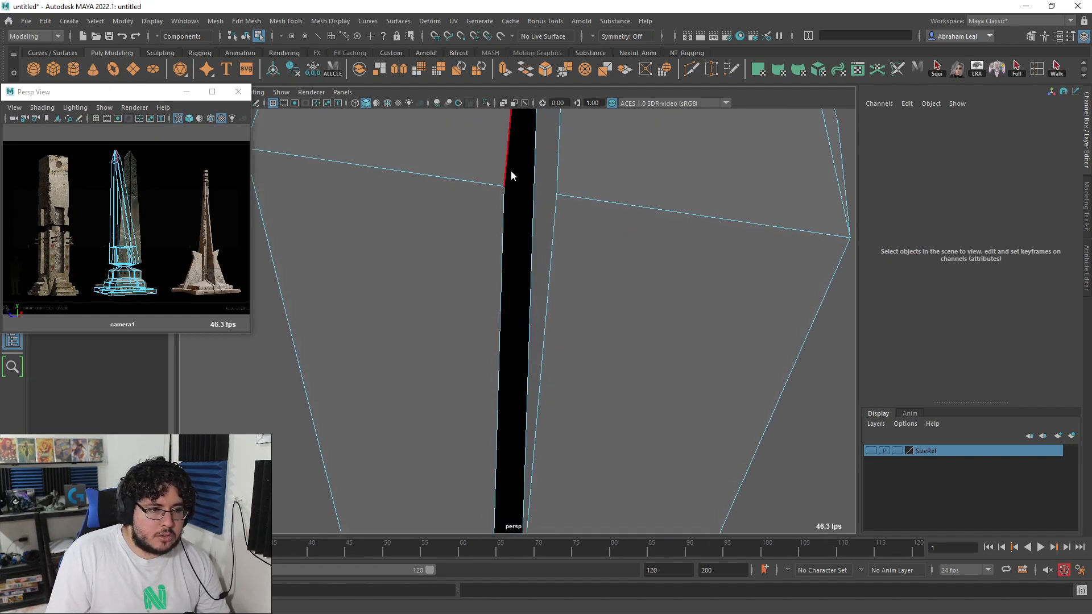
Bridge two opposite pairs of open edges across the groove on the obelisk's pyramid top
{"action": "left_click", "coordinate": [525, 207]}
{"action": "left_click", "coordinate": [500, 252], "text": "shift"}
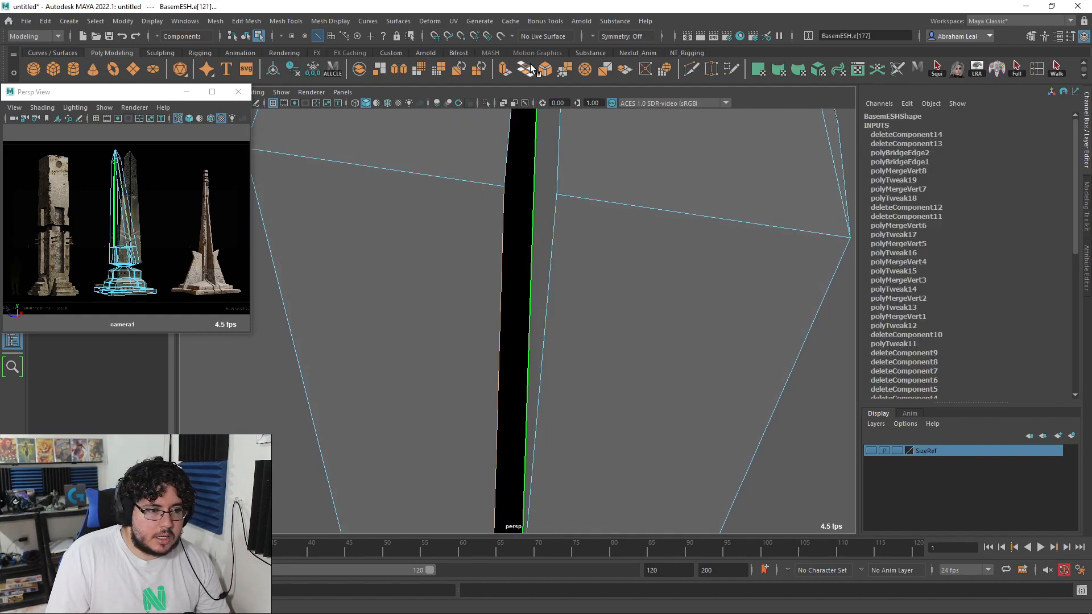
{"action": "left_click_drag", "start_coordinate": [529, 195], "coordinate": [551, 412], "text": "alt"}
{"action": "key", "text": "3"}
{"action": "key", "text": "1"}
{"action": "scroll", "coordinate": [523, 370], "scroll_direction": "down", "scroll_amount": 4}
{"action": "key", "text": "g"}
{"action": "scroll", "coordinate": [551, 412], "scroll_direction": "up", "scroll_amount": 6}
{"action": "middle_click_drag", "start_coordinate": [551, 412], "coordinate": [592, 352], "text": "alt"}
{"action": "scroll", "coordinate": [592, 352], "scroll_direction": "up", "scroll_amount": 3}
{"action": "left_click_drag", "start_coordinate": [593, 352], "coordinate": [540, 227], "text": "alt"}
{"action": "scroll", "coordinate": [591, 358], "scroll_direction": "down", "scroll_amount": 2}
{"action": "middle_click_drag", "start_coordinate": [538, 222], "coordinate": [547, 261], "text": "alt"}
{"action": "scroll", "coordinate": [545, 284], "scroll_direction": "up", "scroll_amount": 6}
{"action": "left_click_drag", "start_coordinate": [548, 188], "coordinate": [520, 360], "text": "alt"}
{"action": "left_click_drag", "start_coordinate": [529, 293], "coordinate": [530, 333], "text": "alt"}
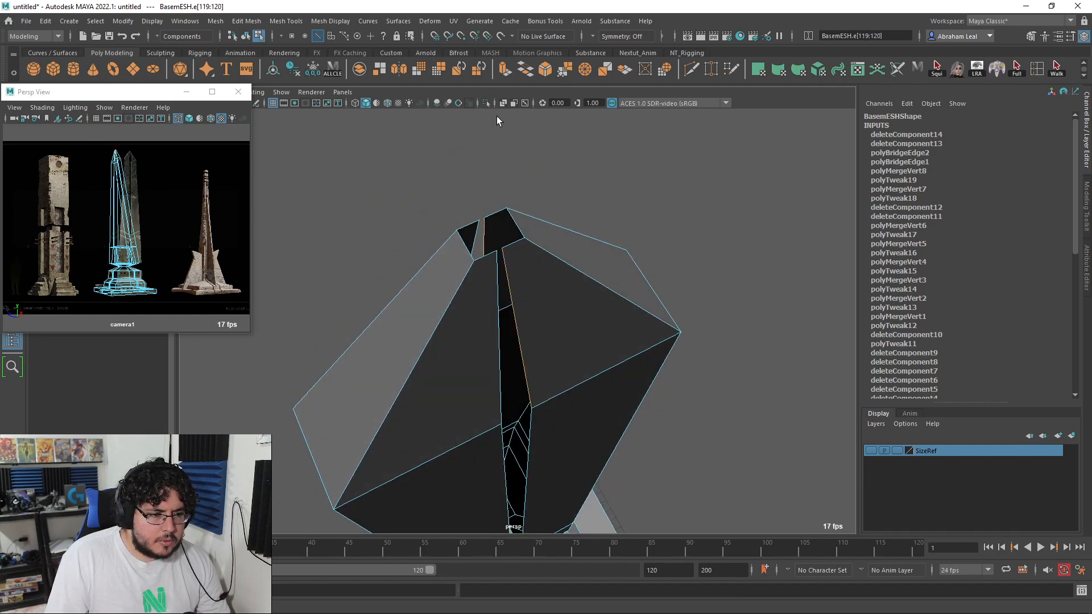
{"action": "left_click", "coordinate": [529, 70]}
{"action": "left_click_drag", "start_coordinate": [489, 245], "coordinate": [477, 338], "text": "alt"}
{"action": "left_click", "coordinate": [465, 286]}
{"action": "key", "text": "g"}
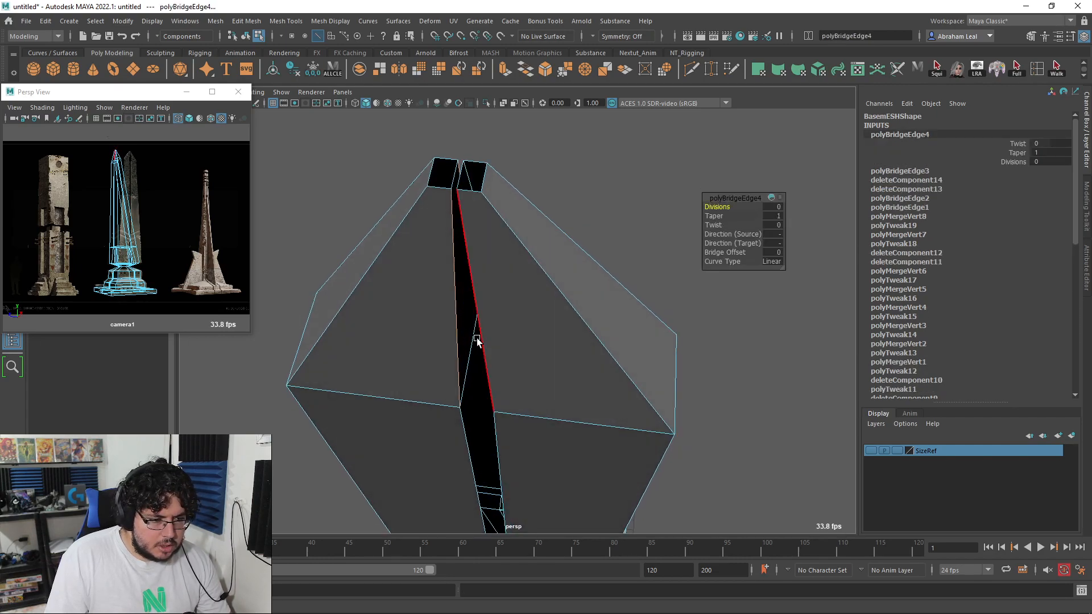
Bridge two more pairs of open groove edges, continuing down the obelisk's shaft
{"action": "left_click", "coordinate": [474, 340]}
{"action": "middle_click_drag", "start_coordinate": [500, 390], "coordinate": [527, 168], "text": "alt"}
{"action": "right_click_drag", "start_coordinate": [527, 166], "coordinate": [556, 337], "text": "alt"}
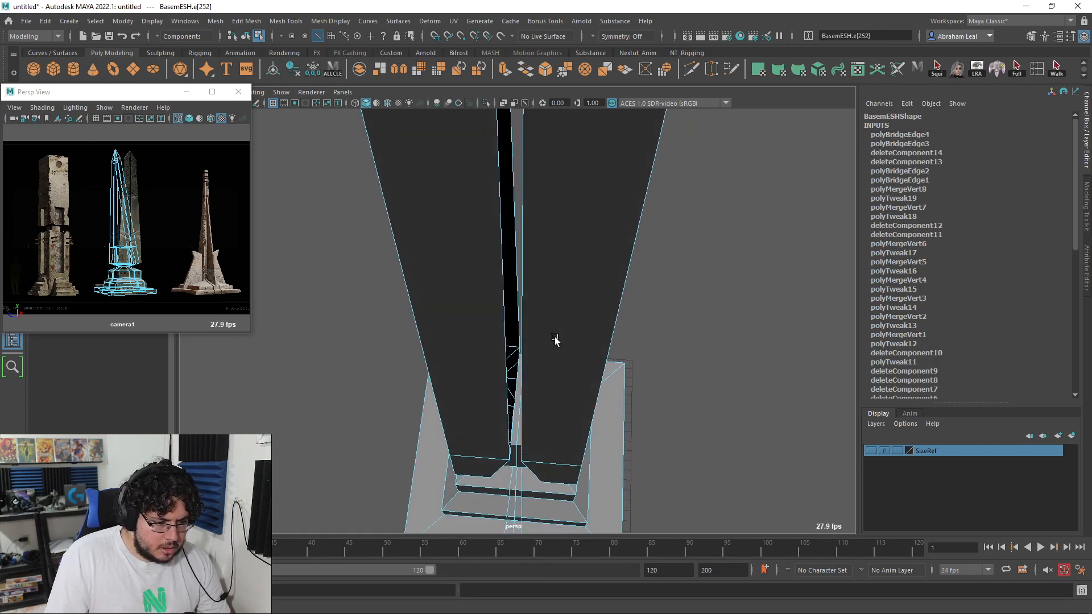
{"action": "key", "text": "g"}
{"action": "left_click_drag", "start_coordinate": [513, 388], "coordinate": [471, 241], "text": "alt"}
{"action": "left_click", "coordinate": [465, 394]}
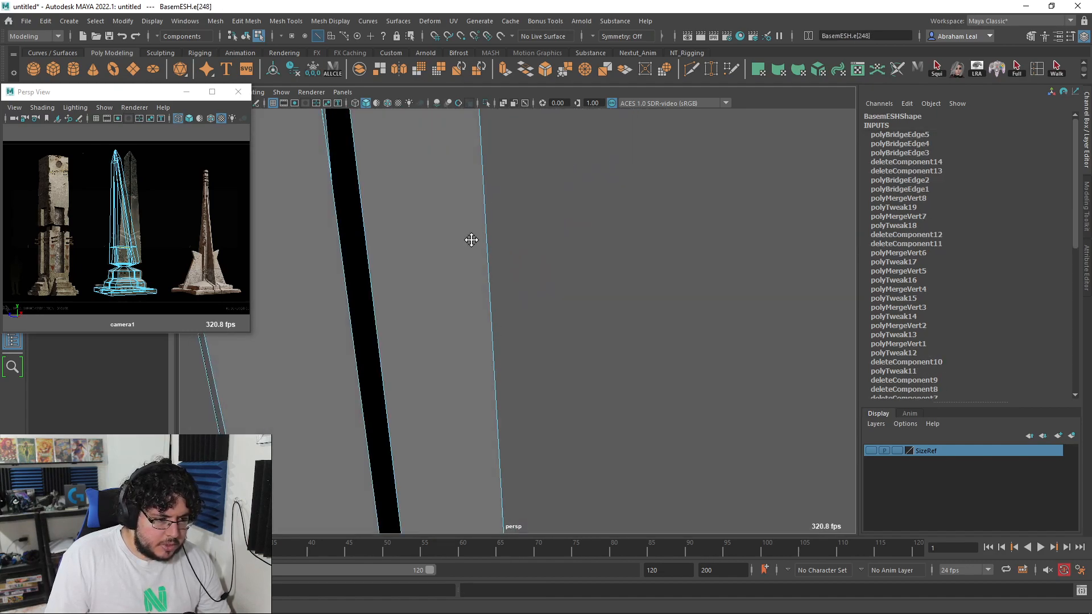
{"action": "middle_click_drag", "start_coordinate": [450, 208], "coordinate": [471, 286], "text": "alt"}
{"action": "left_click", "coordinate": [425, 257], "text": "shift"}
{"action": "key", "text": "g"}
{"action": "right_click_drag", "start_coordinate": [424, 261], "coordinate": [478, 295], "text": "alt"}
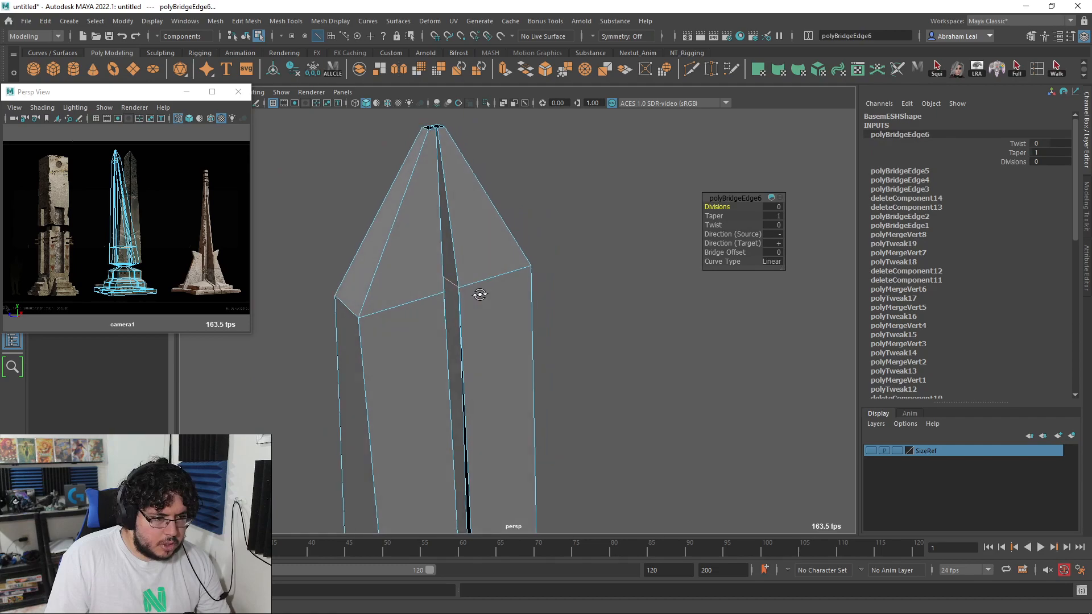
Select the open edges on both sides of the groove gap just above its flared lower end
{"action": "left_click_drag", "start_coordinate": [478, 295], "coordinate": [621, 137], "text": "alt"}
{"action": "right_click_drag", "start_coordinate": [622, 136], "coordinate": [529, 262], "text": "alt"}
{"action": "left_click_drag", "start_coordinate": [627, 278], "coordinate": [480, 232], "text": "alt"}
{"action": "scroll", "coordinate": [480, 231], "scroll_direction": "up", "scroll_amount": 3}
{"action": "middle_click_drag", "start_coordinate": [480, 232], "coordinate": [466, 313], "text": "alt"}
{"action": "left_click", "coordinate": [457, 235]}
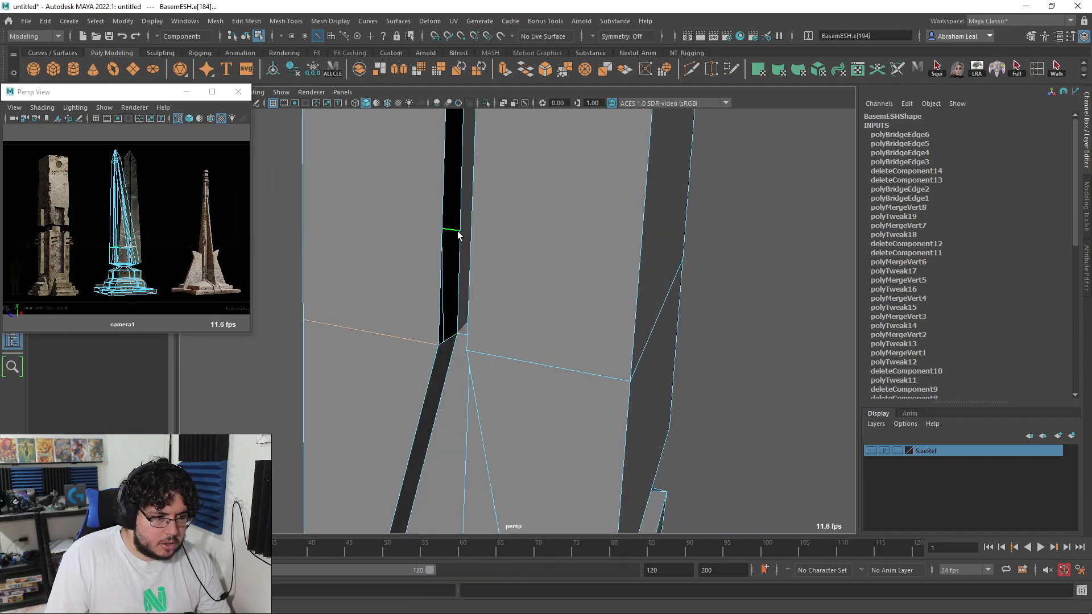
{"action": "left_click_drag", "start_coordinate": [465, 250], "coordinate": [555, 246], "text": "alt"}
{"action": "middle_click_drag", "start_coordinate": [555, 247], "coordinate": [597, 274], "text": "alt"}
{"action": "left_click", "coordinate": [452, 278], "text": "shift"}
{"action": "mouse_move", "coordinate": [453, 253]}
{"action": "left_mouse_down", "text": "alt"}
{"action": "mouse_move", "coordinate": [438, 312]}
{"action": "mouse_move", "coordinate": [373, 317]}
{"action": "mouse_move", "coordinate": [414, 313]}
{"action": "mouse_move", "coordinate": [446, 269]}
{"action": "left_mouse_up", "text": "alt"}
{"action": "left_click", "coordinate": [446, 268]}
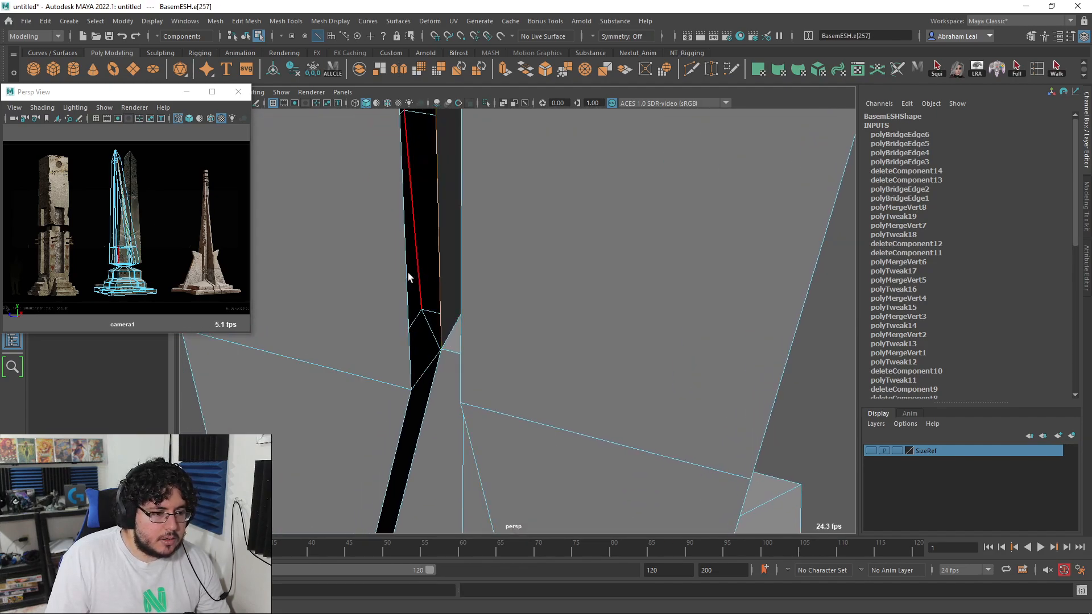
{"action": "left_click_drag", "start_coordinate": [433, 160], "coordinate": [459, 201], "text": "alt"}
Try to close the gap along the shaft's groove with Append to Polygon
{"action": "left_click", "coordinate": [330, 21]}
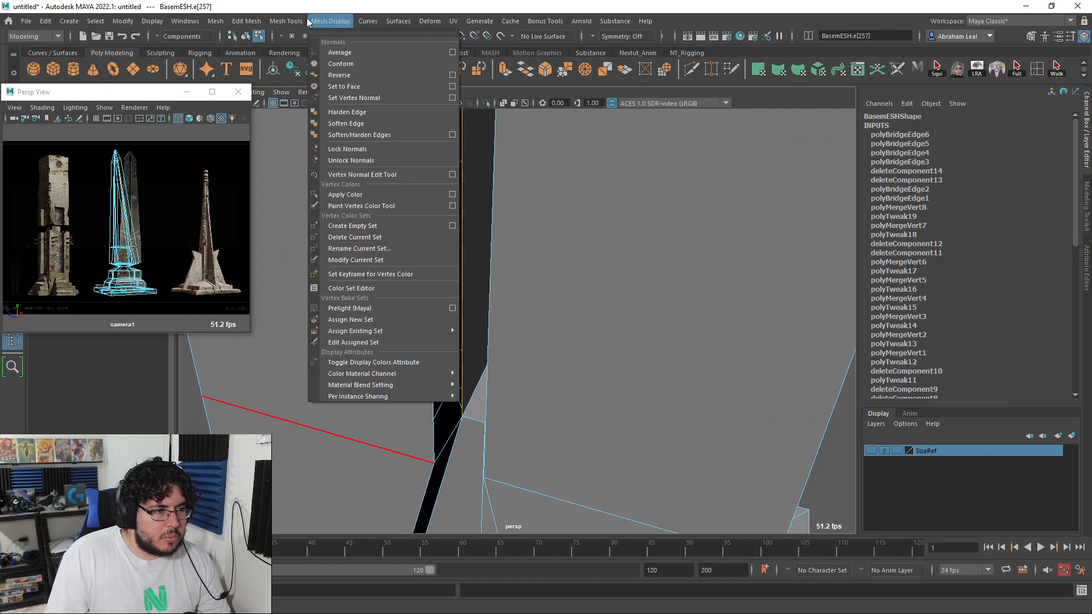
{"action": "mouse_move", "coordinate": [298, 21]}
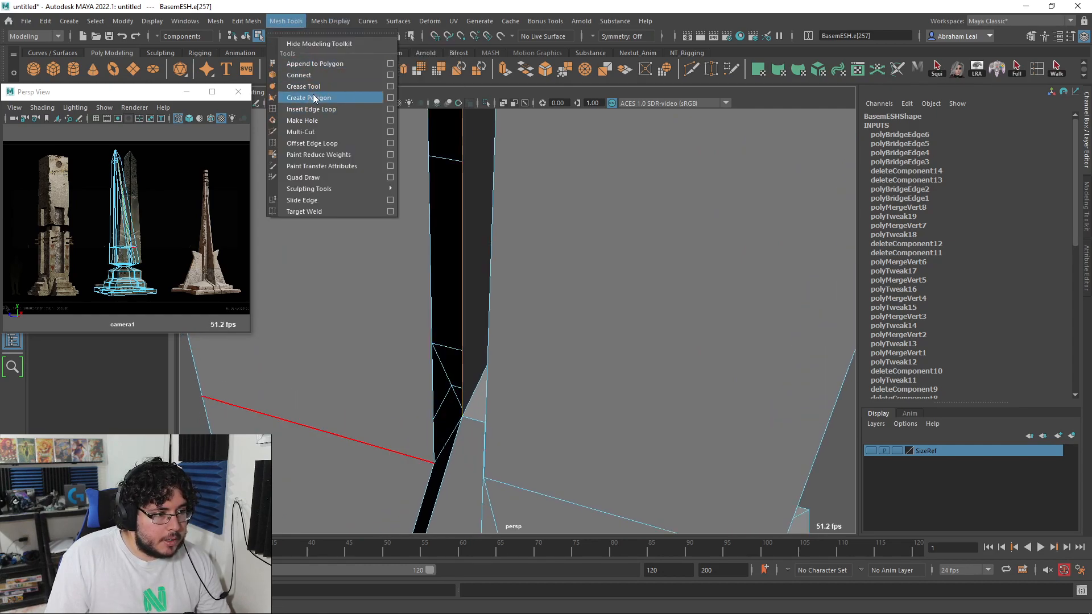
{"action": "left_click", "coordinate": [317, 97]}
{"action": "left_click", "coordinate": [286, 21]}
{"action": "left_click", "coordinate": [312, 65]}
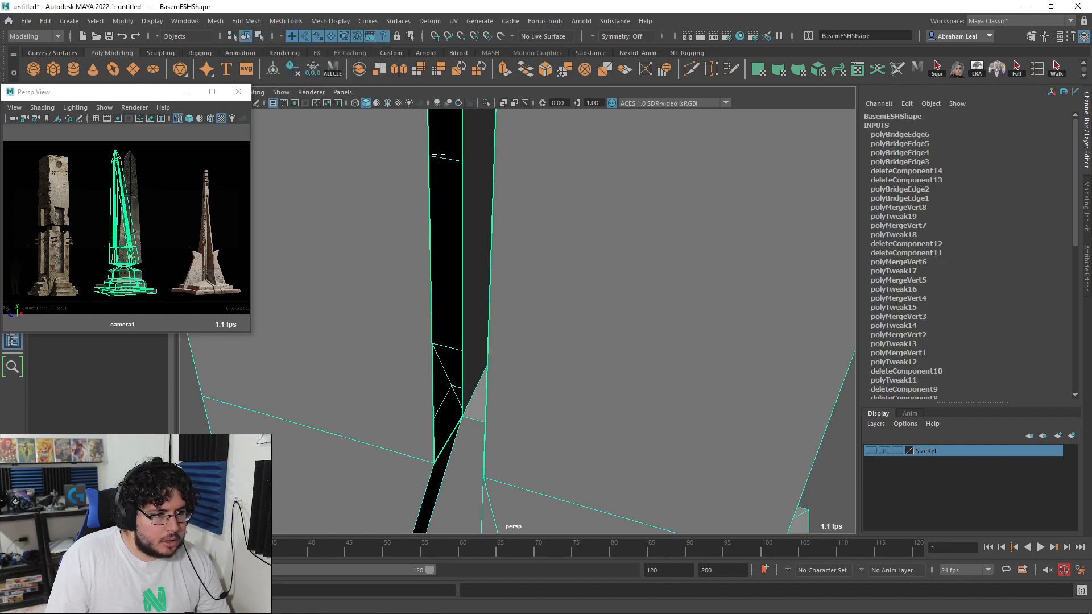
{"action": "left_click", "coordinate": [462, 138]}
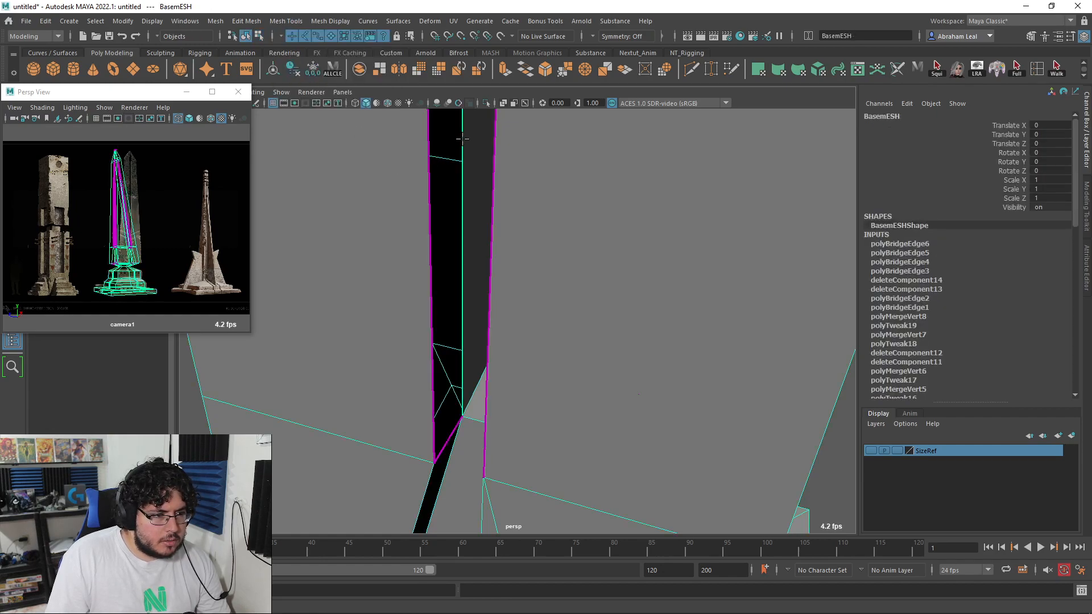
{"action": "left_click", "coordinate": [428, 170]}
{"action": "left_click_drag", "start_coordinate": [428, 170], "coordinate": [468, 296], "text": "alt"}
{"action": "scroll", "coordinate": [459, 298], "scroll_direction": "down", "scroll_amount": 3}
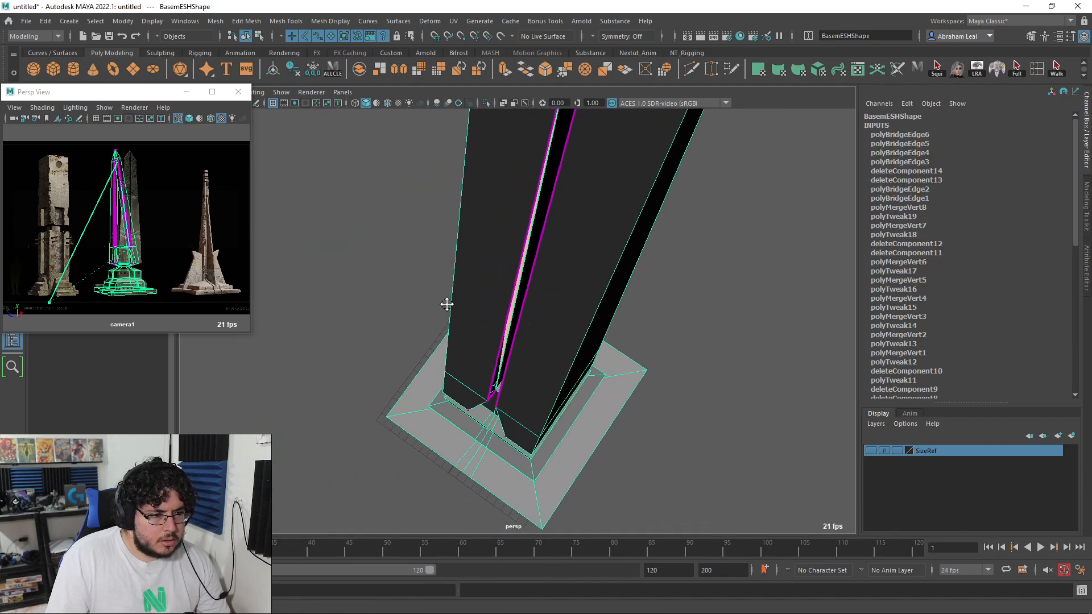
{"action": "scroll", "coordinate": [446, 303], "scroll_direction": "up", "scroll_amount": 5}
{"action": "key", "text": "BackSpace"}
{"action": "scroll", "coordinate": [446, 285], "scroll_direction": "down", "scroll_amount": 7}
{"action": "scroll", "coordinate": [550, 271], "scroll_direction": "up", "scroll_amount": 3}
{"action": "left_click_drag", "start_coordinate": [551, 271], "coordinate": [519, 207], "text": "alt"}
{"action": "middle_click_drag", "start_coordinate": [519, 207], "coordinate": [506, 340], "text": "alt"}
{"action": "scroll", "coordinate": [524, 282], "scroll_direction": "up", "scroll_amount": 4}
{"action": "key", "text": "Return"}
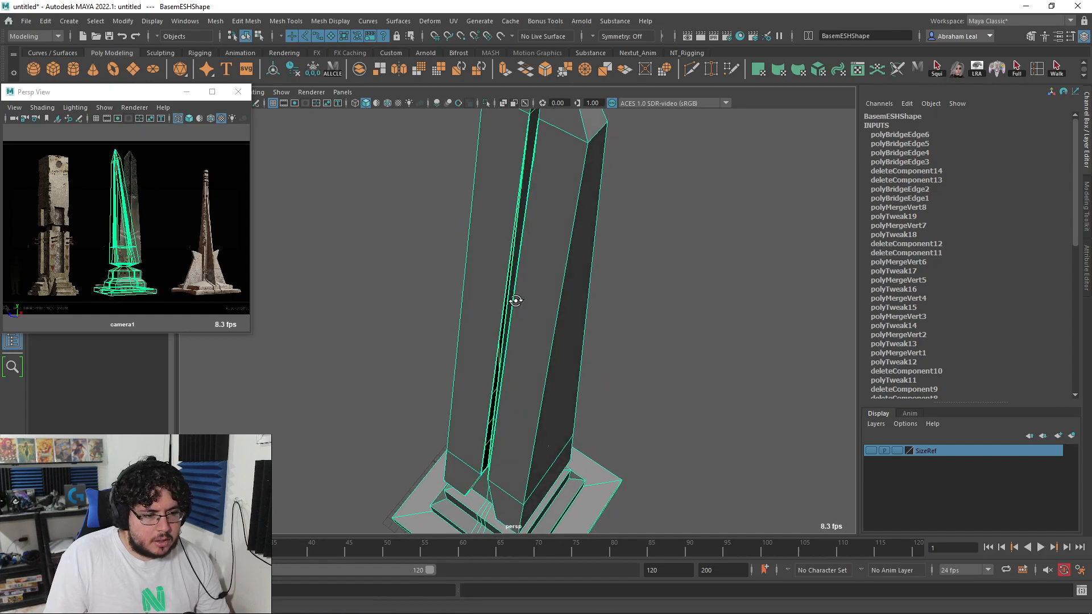
Select the open border beside the upper end of the flared groove and close it with Fill Hole
{"action": "middle_click_drag", "start_coordinate": [515, 299], "coordinate": [518, 203], "text": "alt"}
{"action": "scroll", "coordinate": [518, 204], "scroll_direction": "up", "scroll_amount": 6}
{"action": "middle_click_drag", "start_coordinate": [469, 297], "coordinate": [514, 251], "text": "alt"}
{"action": "left_click_drag", "start_coordinate": [515, 250], "coordinate": [543, 207], "text": "alt"}
{"action": "scroll", "coordinate": [524, 248], "scroll_direction": "down", "scroll_amount": 3}
{"action": "left_click", "coordinate": [502, 249]}
{"action": "double_click", "coordinate": [501, 245]}
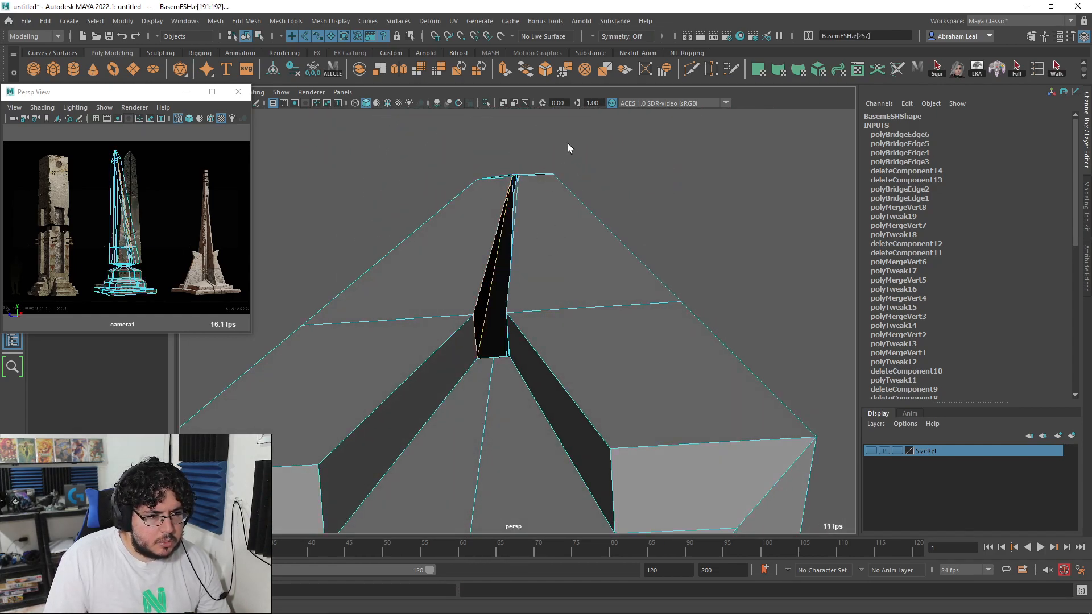
{"action": "left_click_drag", "start_coordinate": [569, 133], "coordinate": [548, 182], "text": "alt"}
{"action": "left_click", "coordinate": [215, 21]}
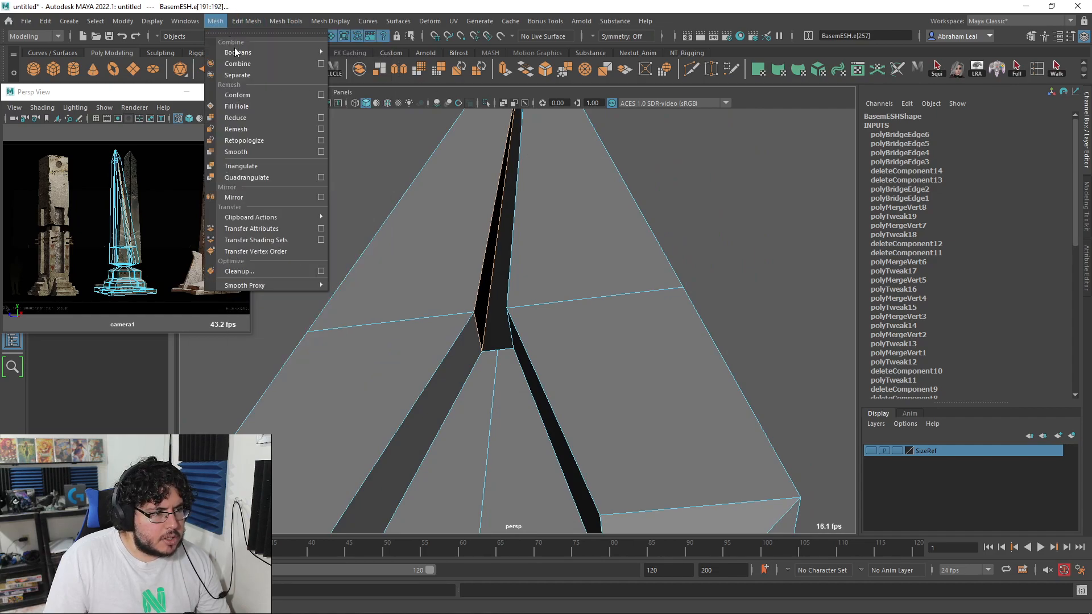
{"action": "left_click", "coordinate": [249, 107]}
Close the remaining open borders along the shaft's groove with Fill Hole
{"action": "left_click_drag", "start_coordinate": [511, 178], "coordinate": [590, 323], "text": "alt"}
{"action": "key", "text": "1"}
{"action": "double_click", "coordinate": [485, 309]}
{"action": "left_click", "coordinate": [214, 24]}
{"action": "left_click", "coordinate": [241, 104]}
{"action": "left_click_drag", "start_coordinate": [455, 239], "coordinate": [573, 306], "text": "alt"}
{"action": "key", "text": "g"}
{"action": "left_click", "coordinate": [548, 268]}
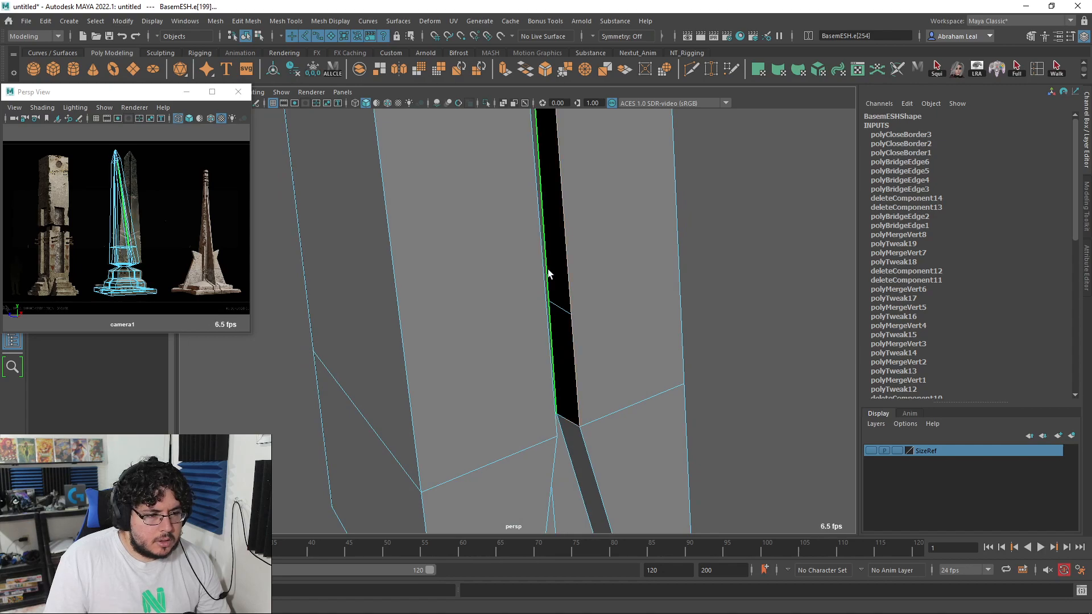
{"action": "key", "text": "g"}
Examine the filled groove along the shaft and up to the pyramid tip for leftover gaps
{"action": "scroll", "coordinate": [559, 262], "scroll_direction": "down", "scroll_amount": 5}
{"action": "left_click_drag", "start_coordinate": [559, 262], "coordinate": [506, 256], "text": "alt"}
{"action": "middle_click_drag", "start_coordinate": [507, 256], "coordinate": [505, 365], "text": "alt"}
{"action": "right_click_drag", "start_coordinate": [505, 366], "coordinate": [512, 403], "text": "alt"}
{"action": "middle_click_drag", "start_coordinate": [512, 402], "coordinate": [580, 420], "text": "alt"}
{"action": "scroll", "coordinate": [570, 295], "scroll_direction": "up", "scroll_amount": 3}
{"action": "left_click_drag", "start_coordinate": [570, 295], "coordinate": [572, 261], "text": "alt"}
{"action": "middle_click_drag", "start_coordinate": [571, 262], "coordinate": [583, 401], "text": "alt"}
{"action": "scroll", "coordinate": [528, 230], "scroll_direction": "up", "scroll_amount": 3}
{"action": "left_click_drag", "start_coordinate": [527, 230], "coordinate": [532, 248], "text": "alt"}
{"action": "scroll", "coordinate": [536, 328], "scroll_direction": "up", "scroll_amount": 3}
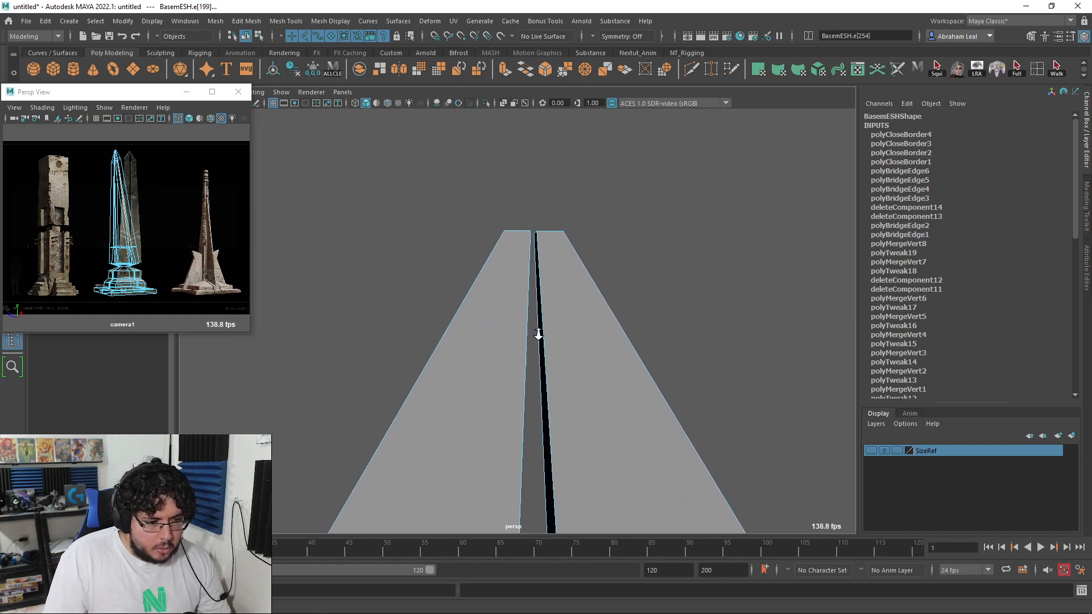
{"action": "middle_click_drag", "start_coordinate": [537, 220], "coordinate": [542, 182], "text": "alt"}
Switch to the browser's ArtStation concept, compare the middle obelisk's tip and groove with the mesh, and return to Maya
{"action": "key", "text": "alt+Tab"}
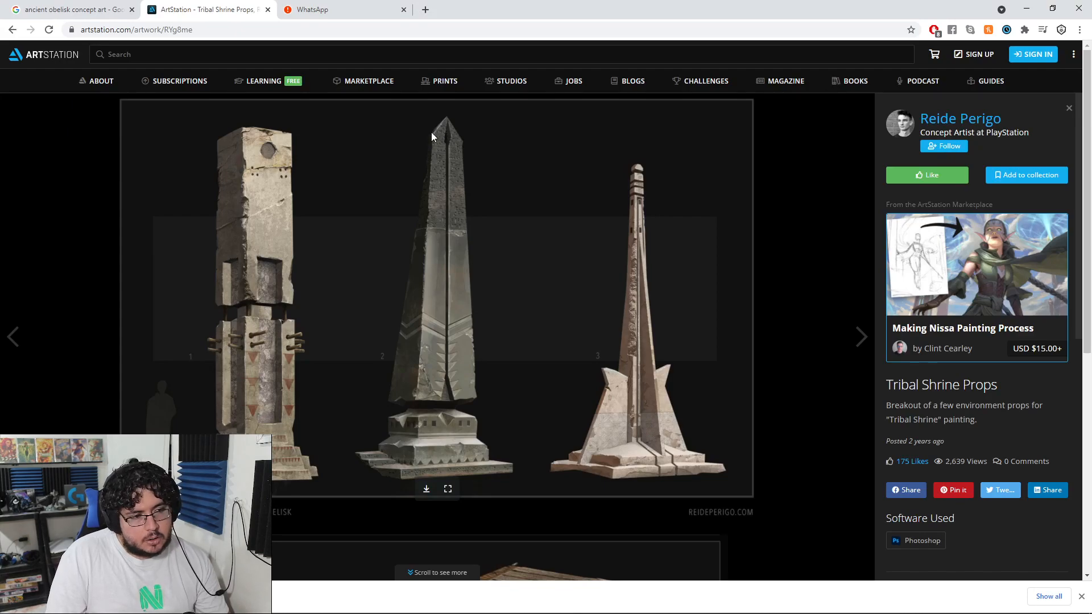
{"action": "key", "text": "alt+Tab"}
{"action": "middle_click_drag", "start_coordinate": [562, 347], "coordinate": [575, 259], "text": "alt"}
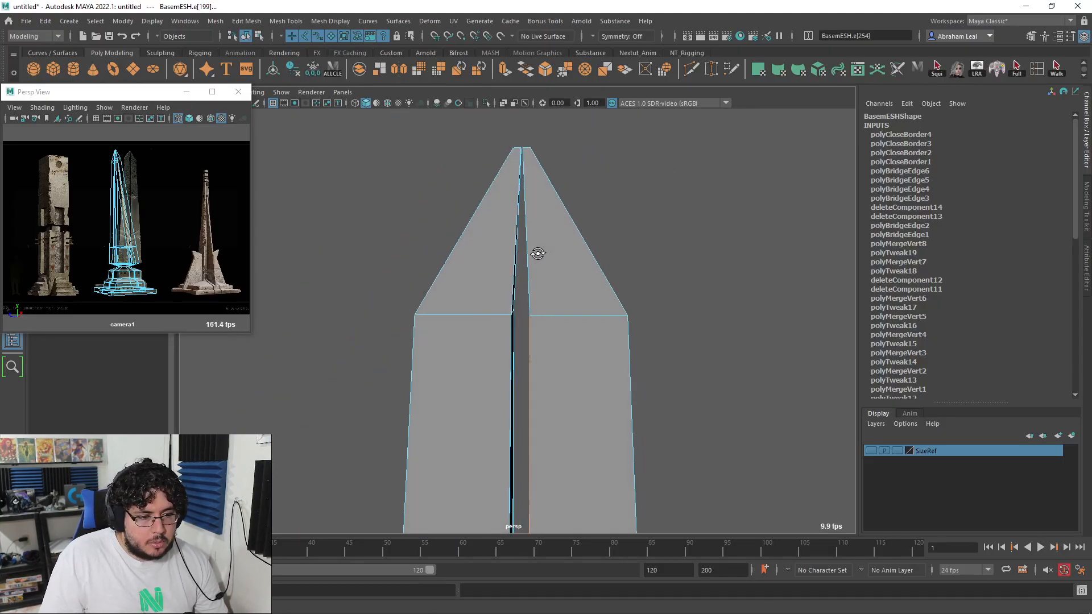
{"action": "key", "text": "alt+Tab"}
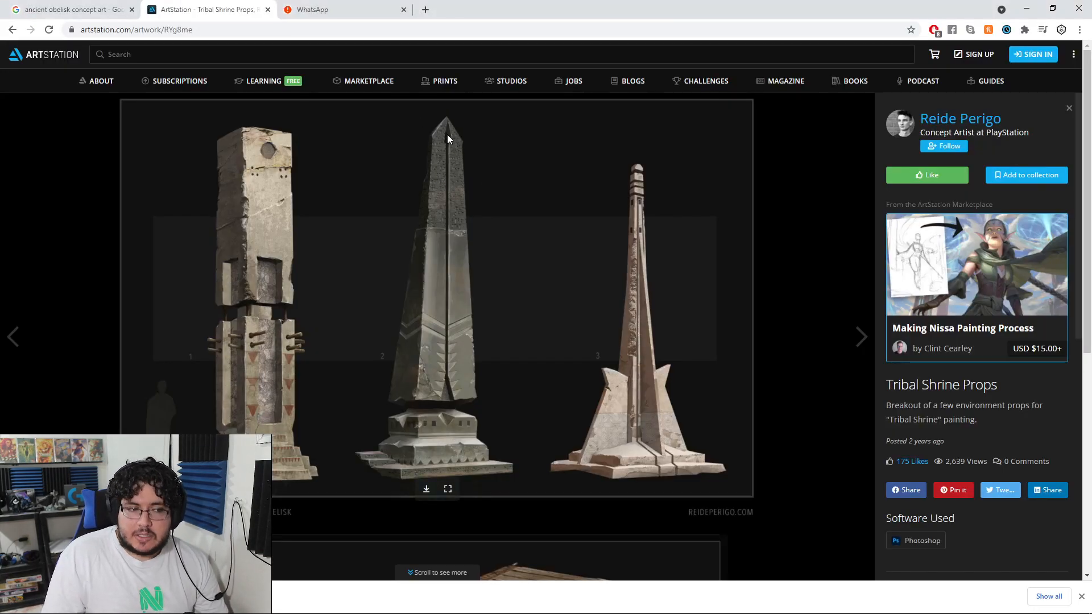
{"action": "scroll", "coordinate": [501, 266], "scroll_direction": "down", "scroll_amount": 1}
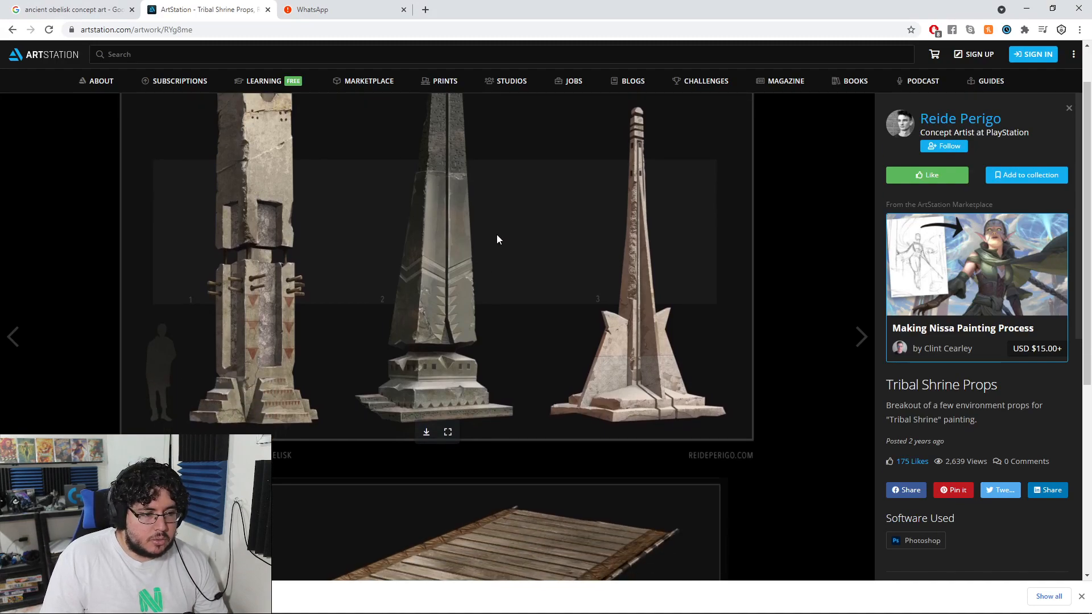
{"action": "scroll", "coordinate": [497, 236], "scroll_direction": "down", "scroll_amount": 1}
{"action": "scroll", "coordinate": [497, 234], "scroll_direction": "up", "scroll_amount": 2}
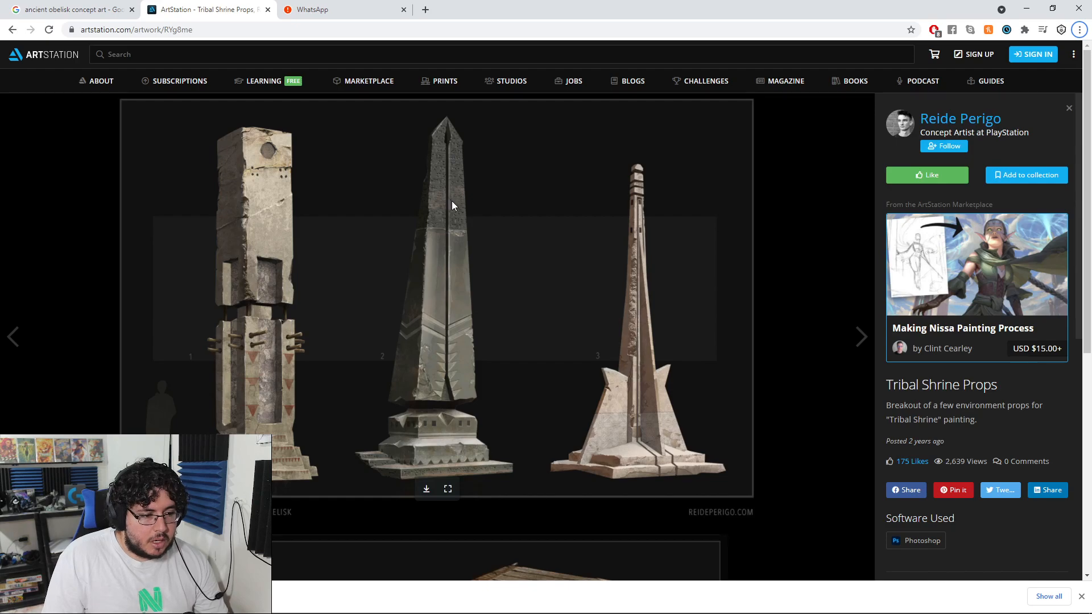
{"action": "key", "text": "alt+Tab"}
Return to object mode and select the whole obelisk base mesh
{"action": "scroll", "coordinate": [502, 309], "scroll_direction": "down", "scroll_amount": 8}
{"action": "middle_click_drag", "start_coordinate": [562, 432], "coordinate": [578, 317], "text": "alt"}
{"action": "scroll", "coordinate": [577, 317], "scroll_direction": "up", "scroll_amount": 3}
{"action": "left_click_drag", "start_coordinate": [589, 331], "coordinate": [549, 344], "text": "alt"}
{"action": "key", "text": "F8"}
{"action": "left_click", "coordinate": [573, 319]}
{"action": "scroll", "coordinate": [549, 343], "scroll_direction": "up", "scroll_amount": 5}
{"action": "scroll", "coordinate": [558, 344], "scroll_direction": "down", "scroll_amount": 5}
{"action": "middle_click_drag", "start_coordinate": [559, 344], "coordinate": [515, 363], "text": "alt"}
{"action": "left_click_drag", "start_coordinate": [515, 362], "coordinate": [576, 362], "text": "alt"}
{"action": "left_click", "coordinate": [539, 369]}
{"action": "scroll", "coordinate": [521, 422], "scroll_direction": "up", "scroll_amount": 5}
{"action": "middle_click_drag", "start_coordinate": [576, 361], "coordinate": [602, 254], "text": "alt"}
{"action": "left_click_drag", "start_coordinate": [602, 254], "coordinate": [500, 228], "text": "alt"}
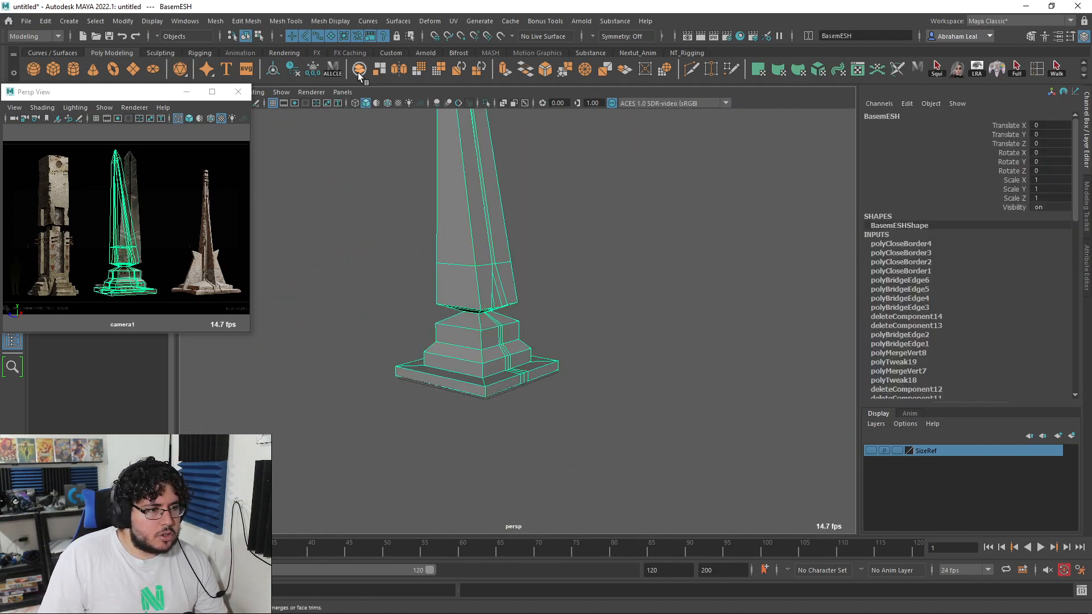
Try a bevel on the whole obelisk mesh and undo it
{"action": "key", "text": "ctrl+b"}
{"action": "scroll", "coordinate": [534, 288], "scroll_direction": "up", "scroll_amount": 5}
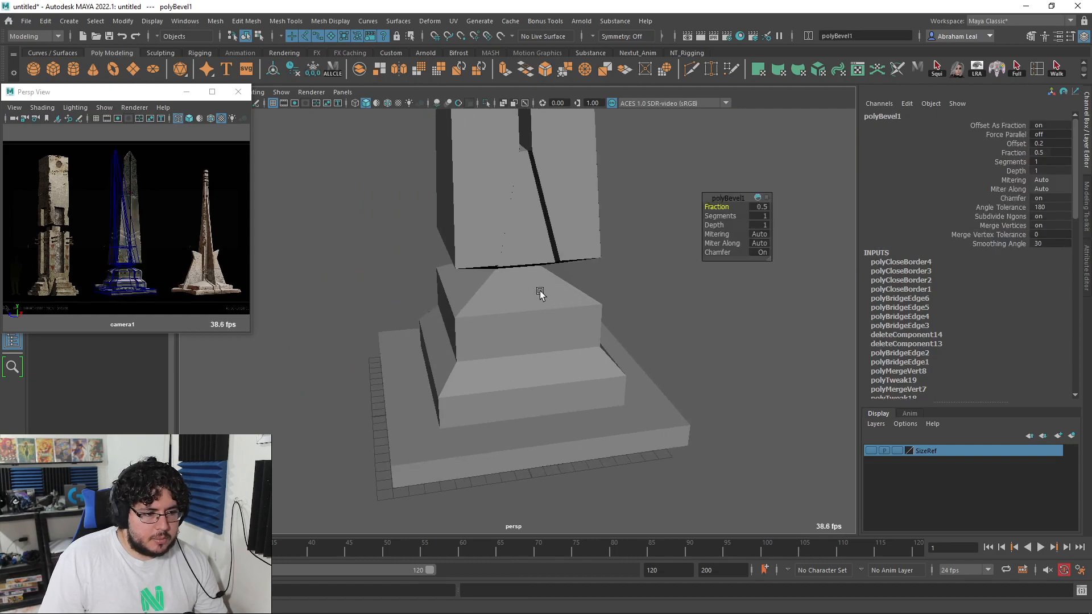
{"action": "scroll", "coordinate": [417, 285], "scroll_direction": "up", "scroll_amount": 3}
{"action": "key", "text": "ctrl+z"}
{"action": "key", "text": "ctrl+z"}
{"action": "key", "text": "ctrl+z"}
{"action": "key", "text": "ctrl+z"}
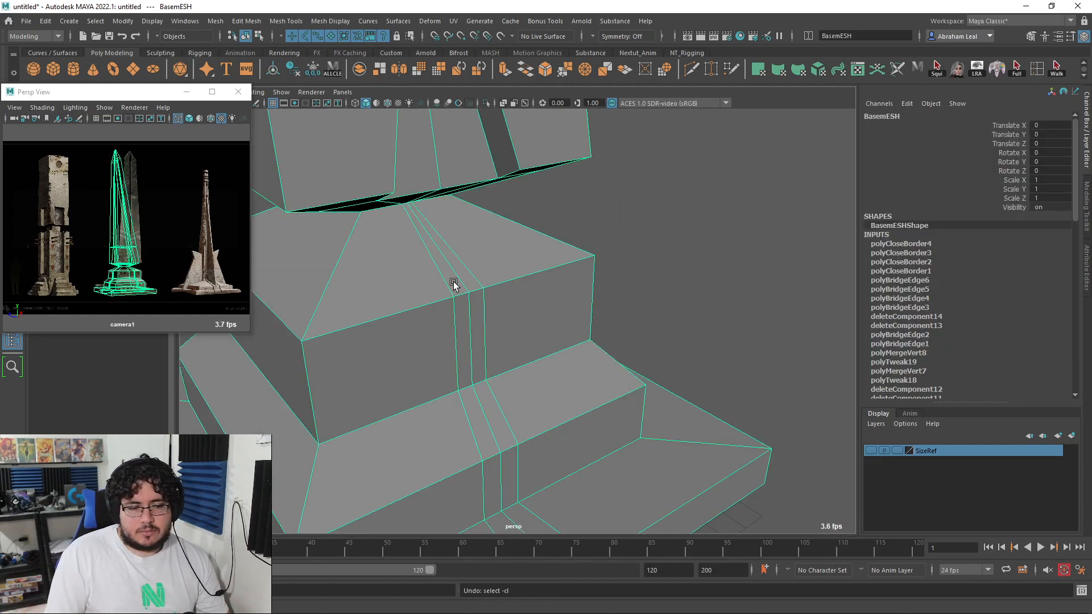
Inspect the complete obelisk mesh from the stepped base up to the pyramid tip
{"action": "scroll", "coordinate": [453, 283], "scroll_direction": "down", "scroll_amount": 4}
{"action": "left_click_drag", "start_coordinate": [477, 302], "coordinate": [485, 274], "text": "alt"}
{"action": "scroll", "coordinate": [486, 275], "scroll_direction": "down", "scroll_amount": 3}
{"action": "middle_click_drag", "start_coordinate": [493, 276], "coordinate": [514, 375], "text": "alt"}
{"action": "scroll", "coordinate": [513, 341], "scroll_direction": "down", "scroll_amount": 5}
{"action": "scroll", "coordinate": [512, 312], "scroll_direction": "up", "scroll_amount": 4}
{"action": "middle_click_drag", "start_coordinate": [512, 312], "coordinate": [617, 398], "text": "alt"}
{"action": "left_click_drag", "start_coordinate": [617, 398], "coordinate": [506, 472], "text": "alt"}
{"action": "scroll", "coordinate": [552, 334], "scroll_direction": "up", "scroll_amount": 3}
{"action": "left_click_drag", "start_coordinate": [552, 334], "coordinate": [470, 277], "text": "alt"}
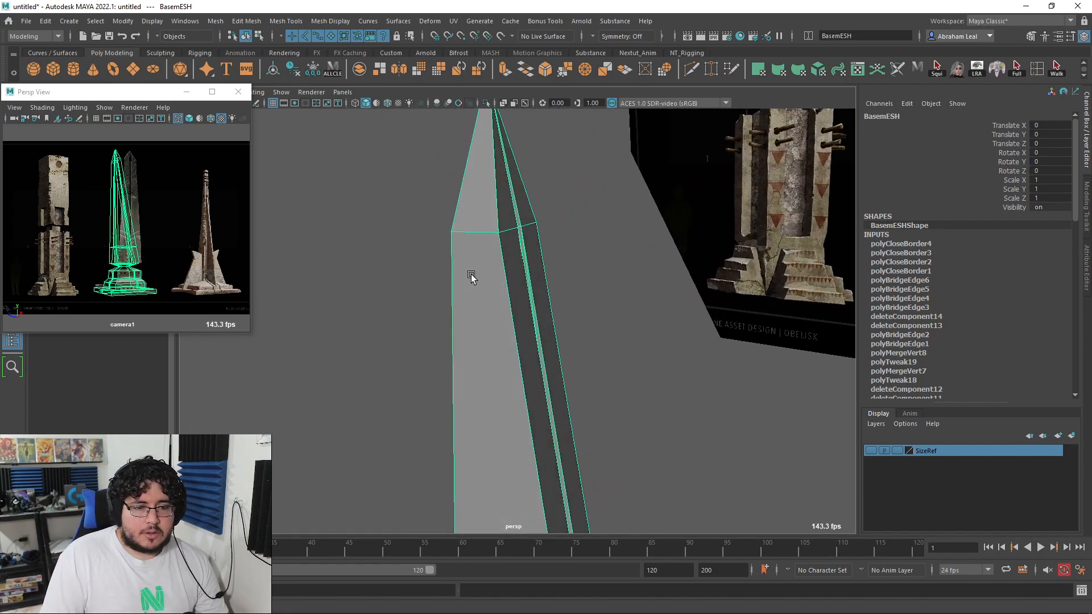
{"action": "scroll", "coordinate": [471, 272], "scroll_direction": "down", "scroll_amount": 5}
{"action": "middle_click_drag", "start_coordinate": [575, 312], "coordinate": [574, 272], "text": "alt"}
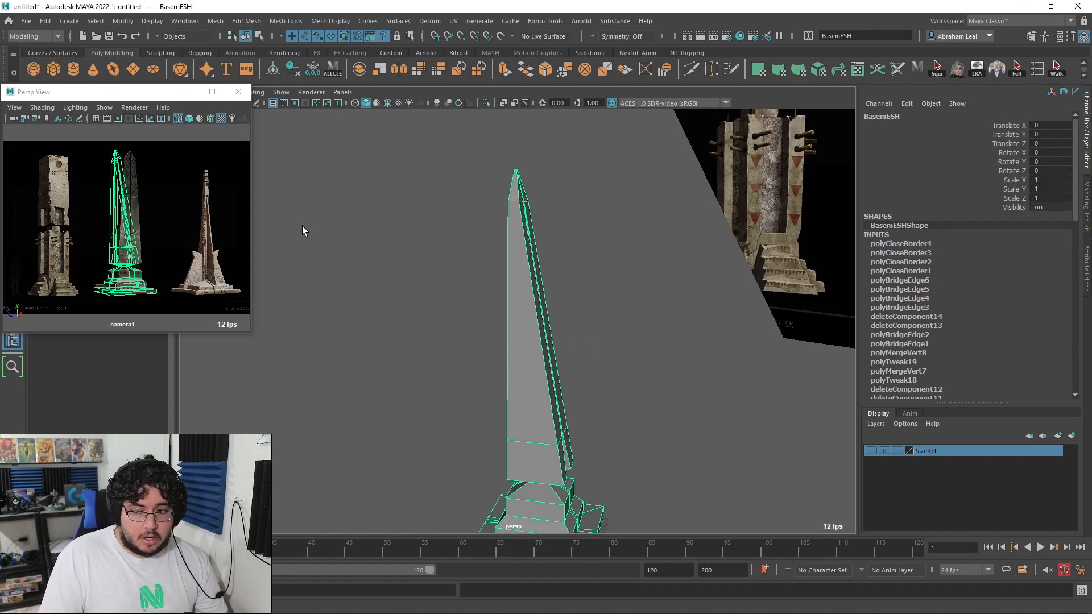
Save the scene as Obelisk in the Nextut_Live project's scenes folder
{"action": "key", "text": "ctrl+s"}
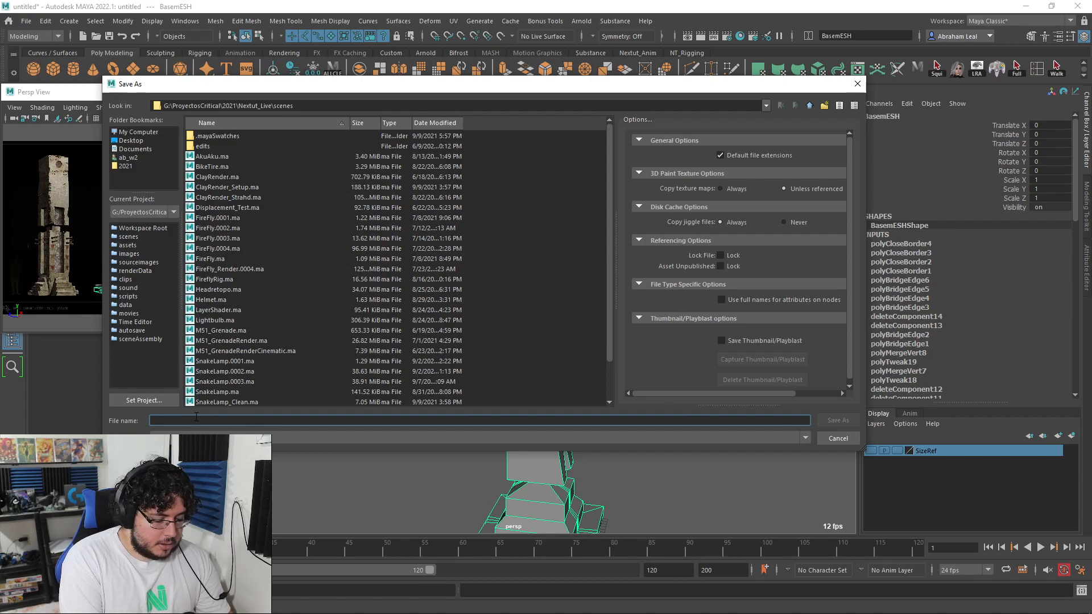
{"action": "type", "text": "oLD"}
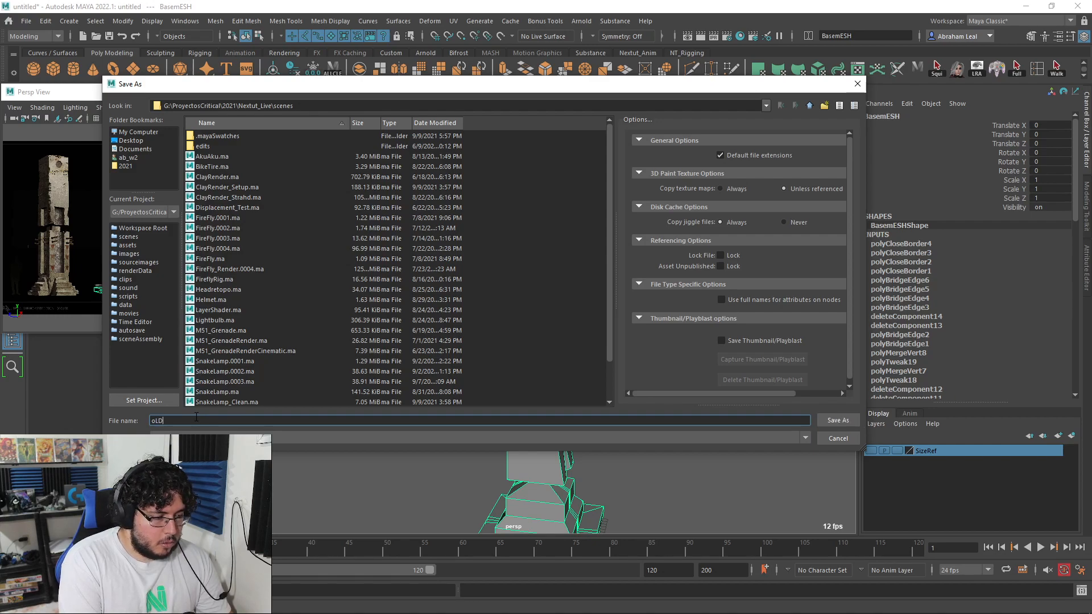
{"action": "key", "text": "BackSpace"}
{"action": "key", "text": "BackSpace"}
{"action": "key", "text": "BackSpace"}
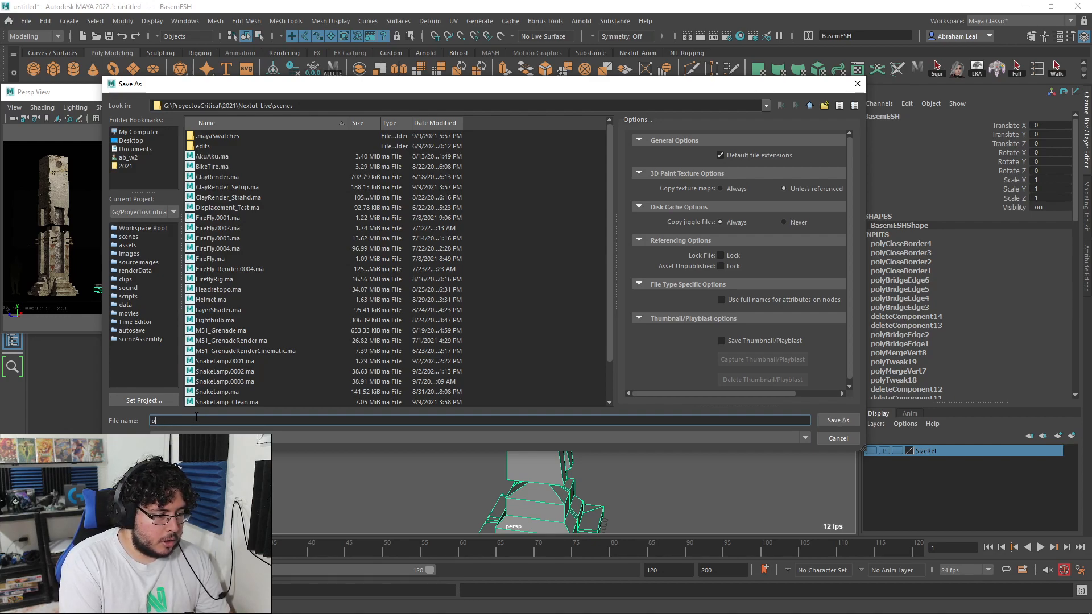
{"action": "key", "text": "BackSpace"}
{"action": "type", "text": "Obelisk"}
{"action": "key", "text": "Return"}
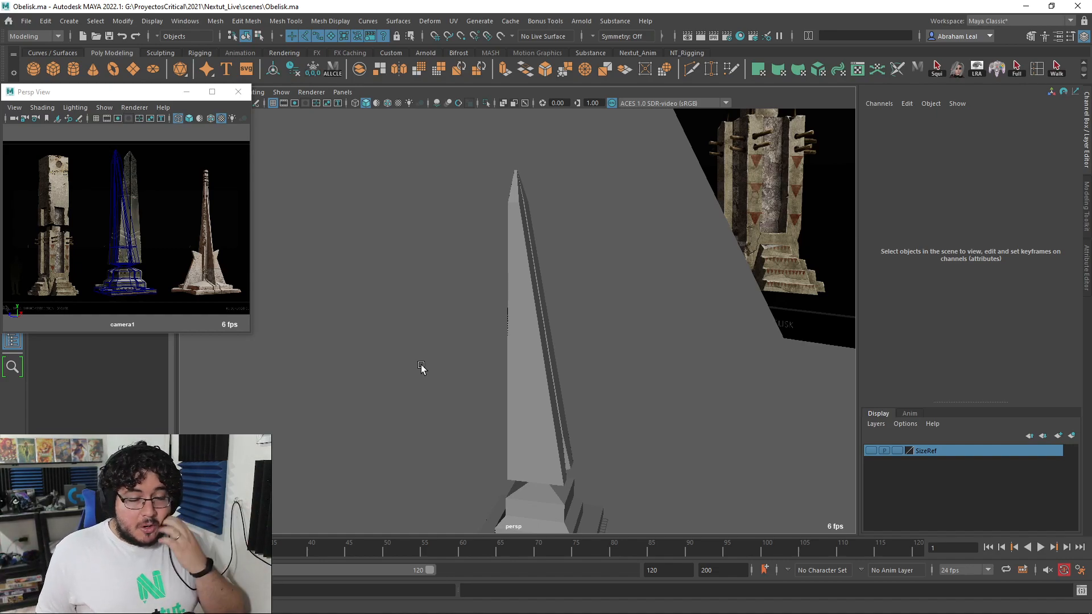
Review the saved obelisk model and switch to the browser's Tribal Shrine Props concept
{"action": "mouse_move", "coordinate": [415, 371]}
{"action": "left_mouse_down", "text": "alt"}
{"action": "mouse_move", "coordinate": [504, 399]}
{"action": "mouse_move", "coordinate": [444, 398]}
{"action": "mouse_move", "coordinate": [434, 385]}
{"action": "mouse_move", "coordinate": [500, 372]}
{"action": "mouse_move", "coordinate": [553, 390]}
{"action": "mouse_move", "coordinate": [569, 367]}
{"action": "mouse_move", "coordinate": [346, 341]}
{"action": "mouse_move", "coordinate": [453, 342]}
{"action": "mouse_move", "coordinate": [551, 368]}
{"action": "mouse_move", "coordinate": [509, 353]}
{"action": "mouse_move", "coordinate": [435, 372]}
{"action": "left_mouse_up", "text": "alt"}
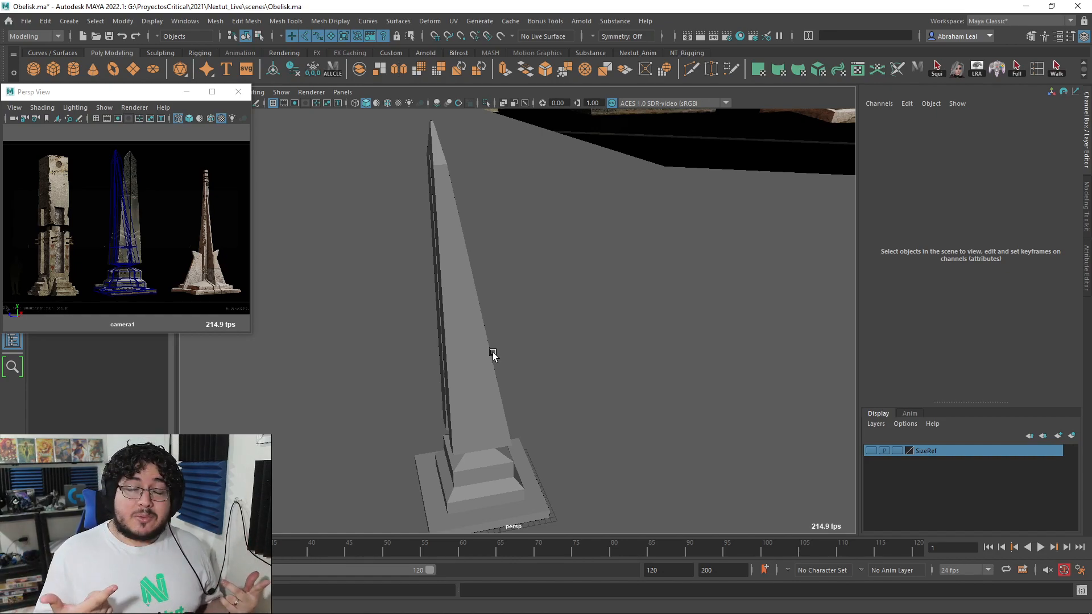
{"action": "key", "text": "alt+Tab"}
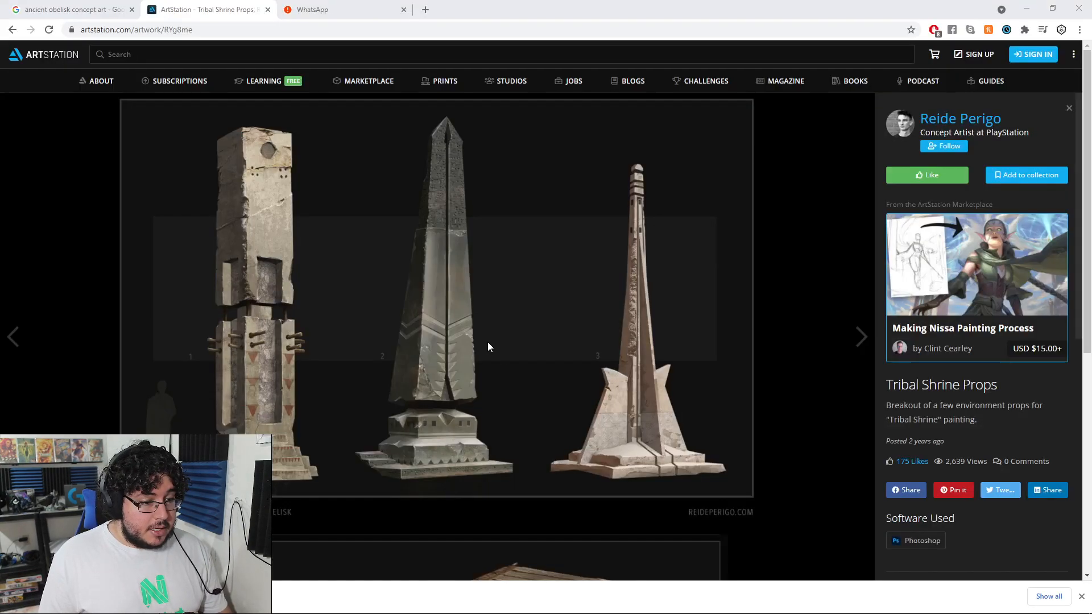